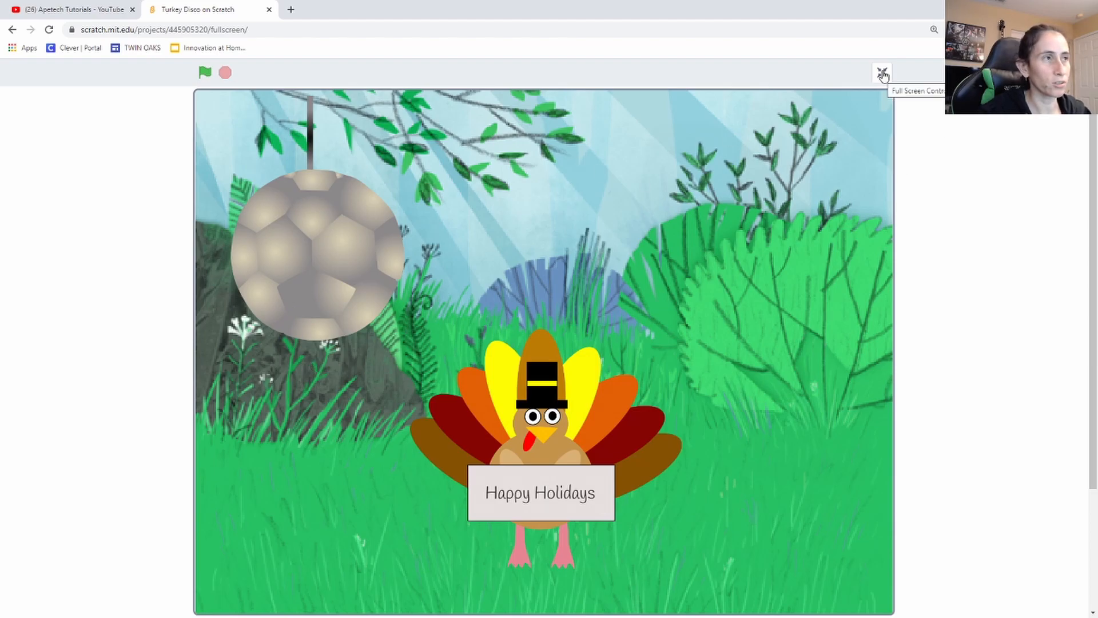
Step: Leave the project's full-screen view and open the Turkey sprite's costumes
left_click(882, 74)
left_click(803, 152)
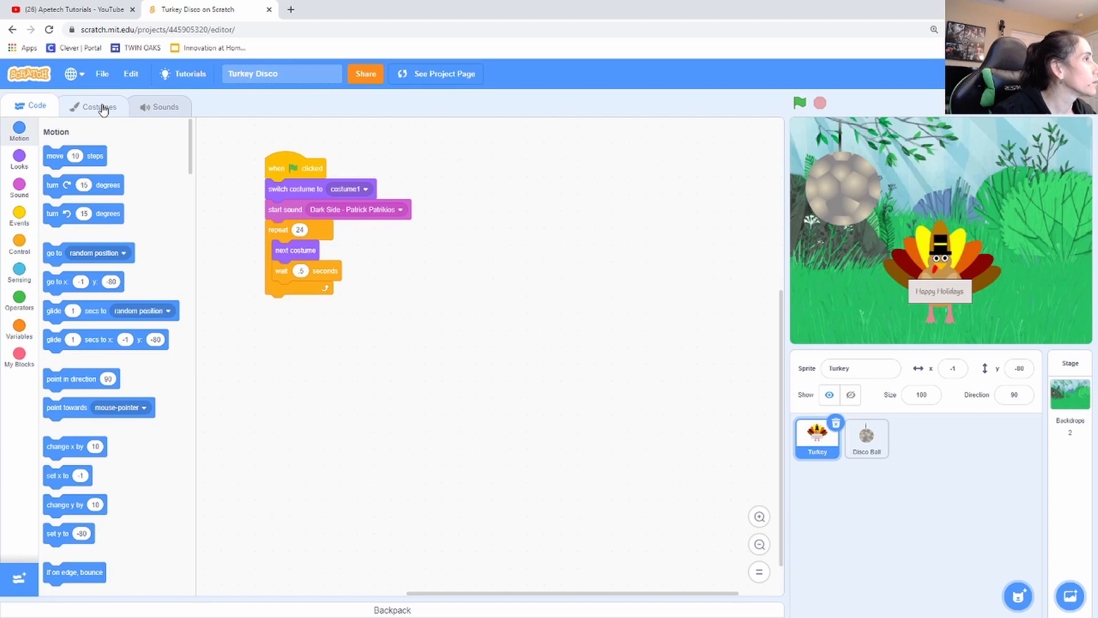
left_click(100, 107)
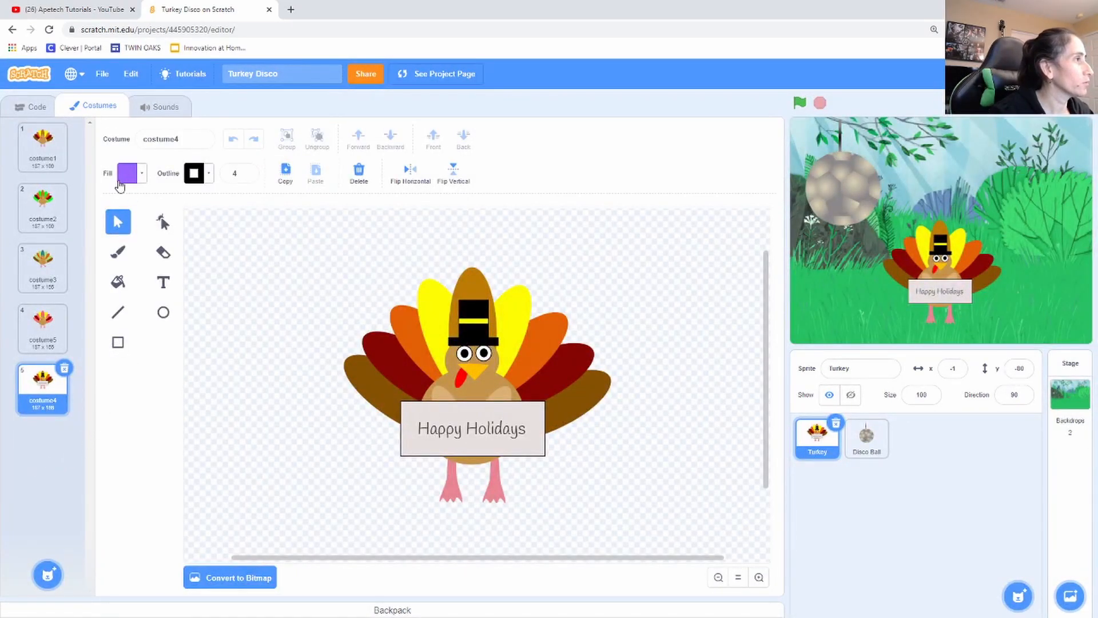
Step: Create a new painted sprite and draw a purple circle about 128 by 137 in size, centred on the canvas
mouse_move(1022, 596)
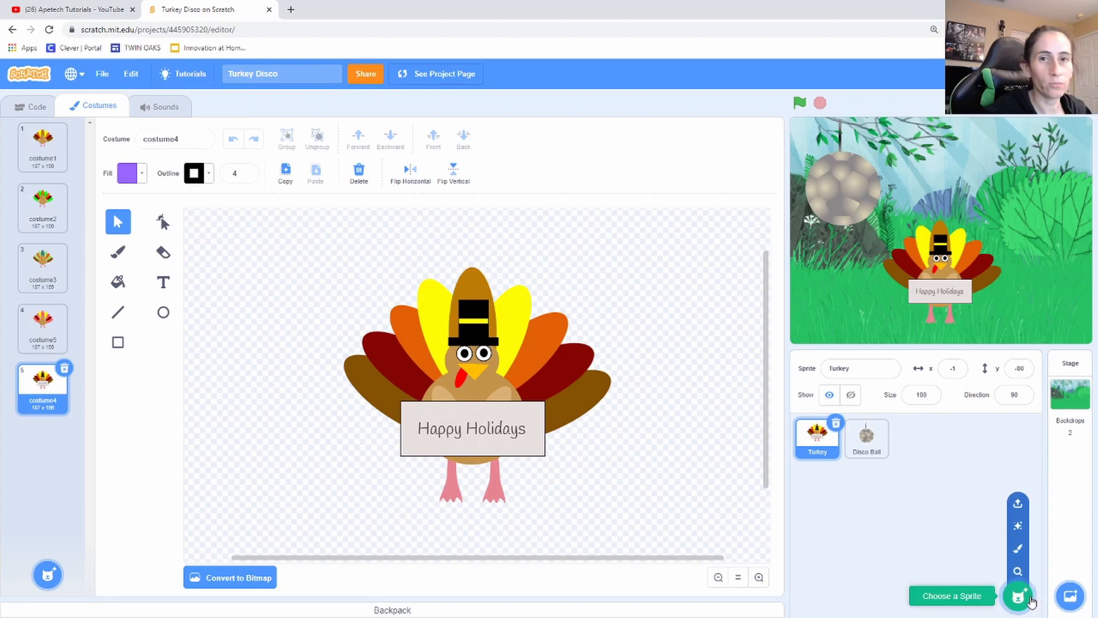
left_click(1016, 548)
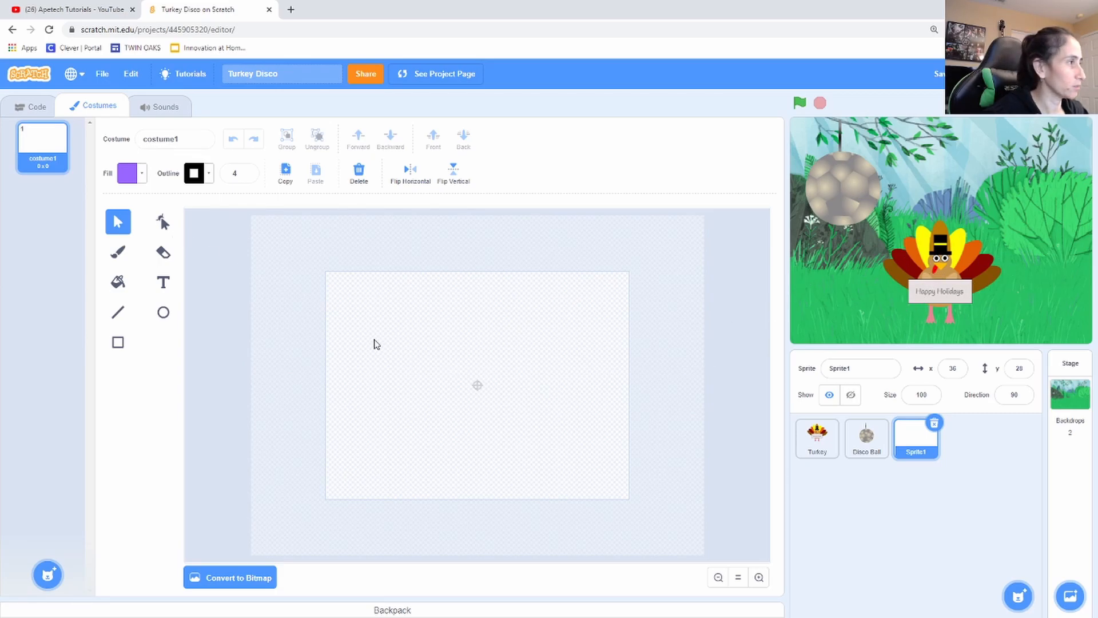
left_click(164, 316)
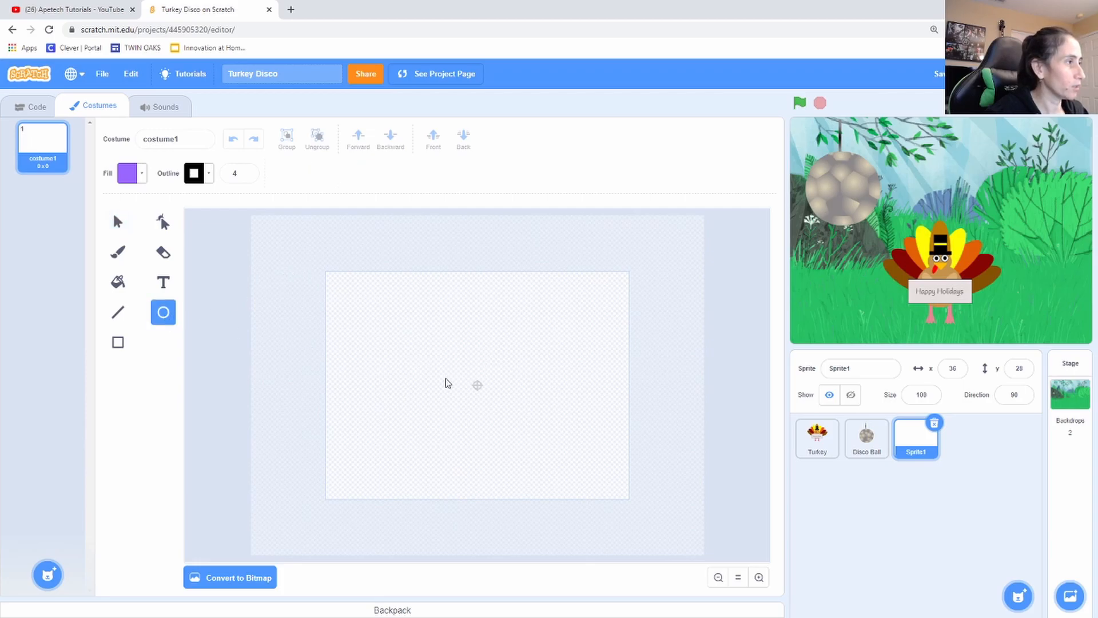
left_click_drag(453, 363, 534, 453)
mouse_move(497, 419)
left_mouse_down()
mouse_move(477, 408)
mouse_move(483, 401)
left_mouse_up()
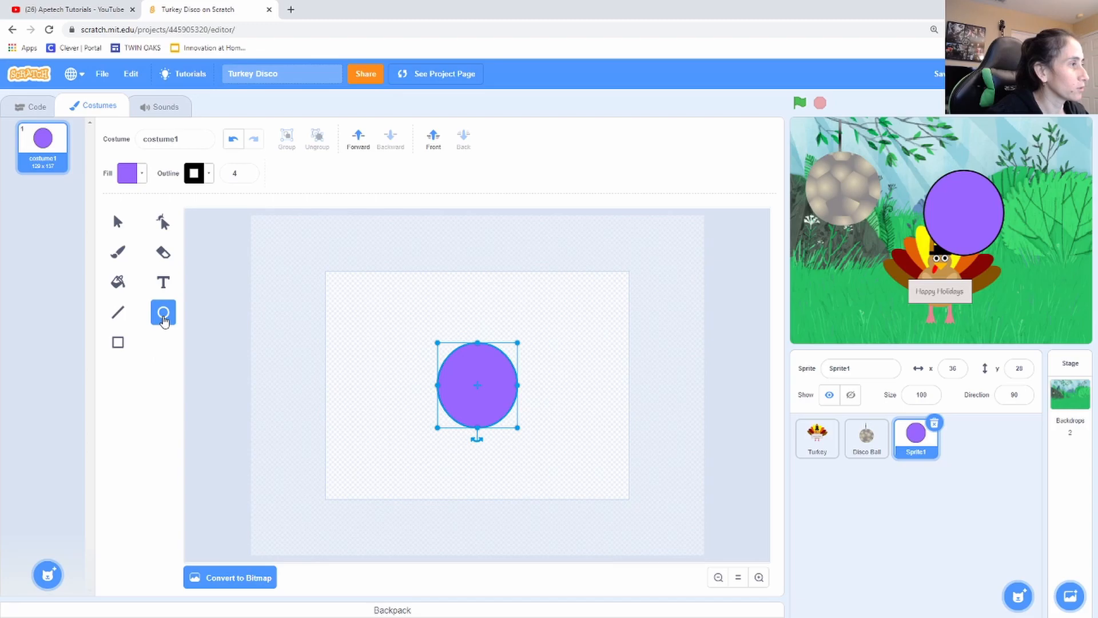
Step: Change the circle's fill to brown with colour 8, saturation 60 and brightness 69
left_click(142, 178)
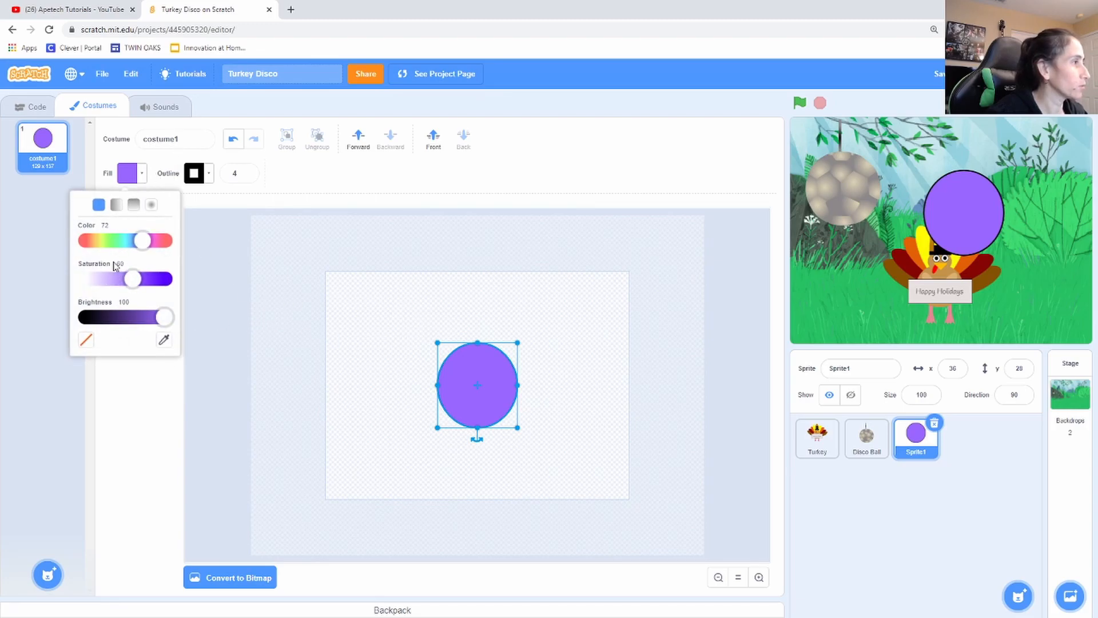
left_click(100, 244)
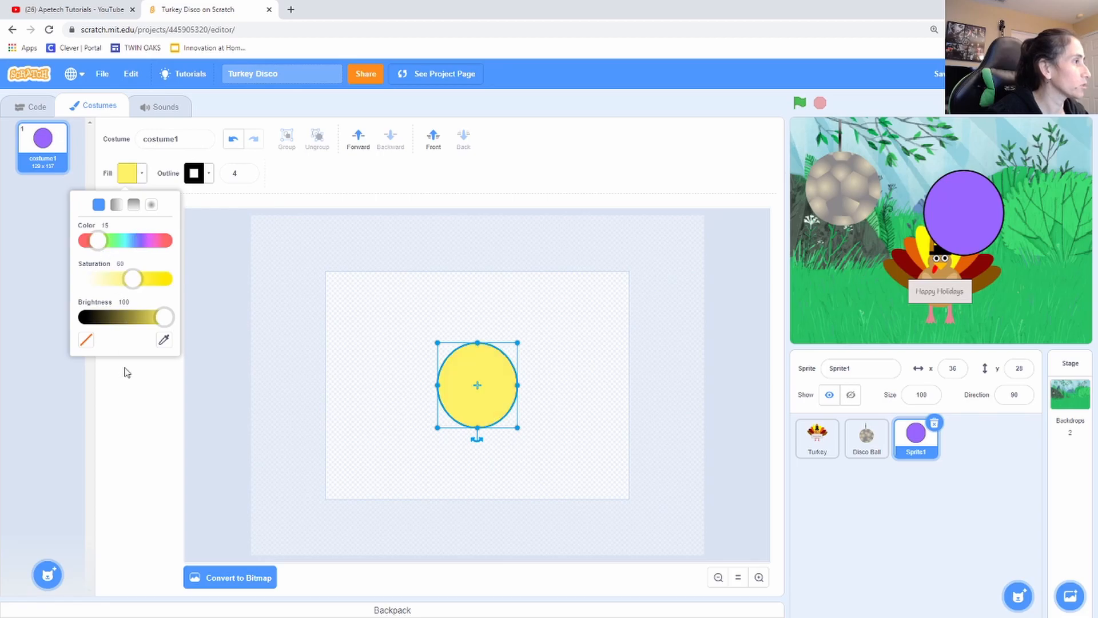
left_click_drag(98, 239, 93, 242)
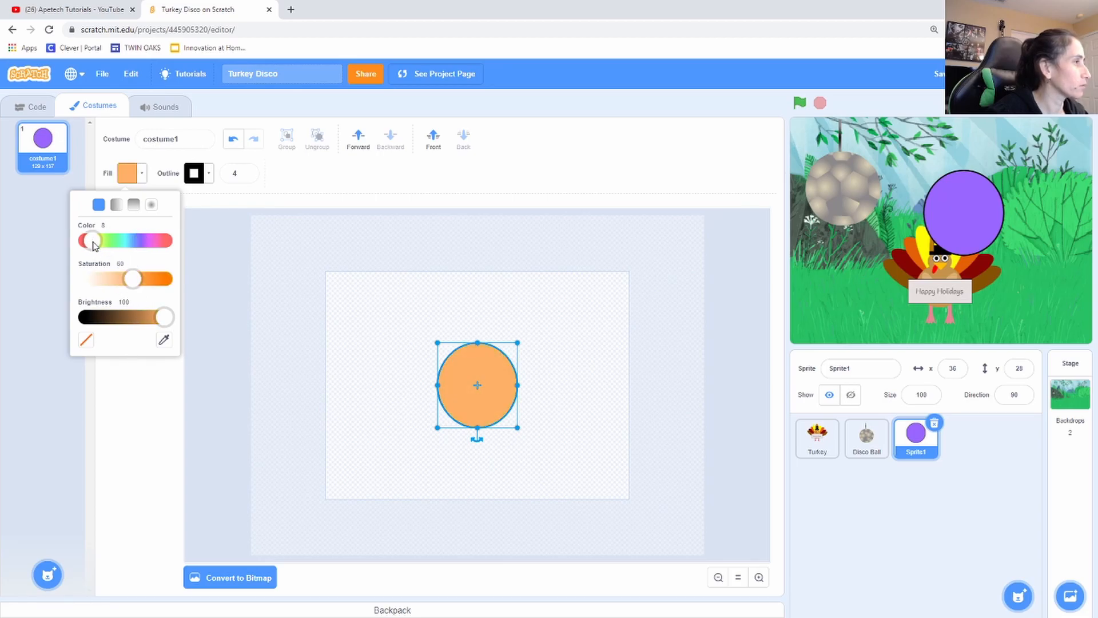
left_click(147, 317)
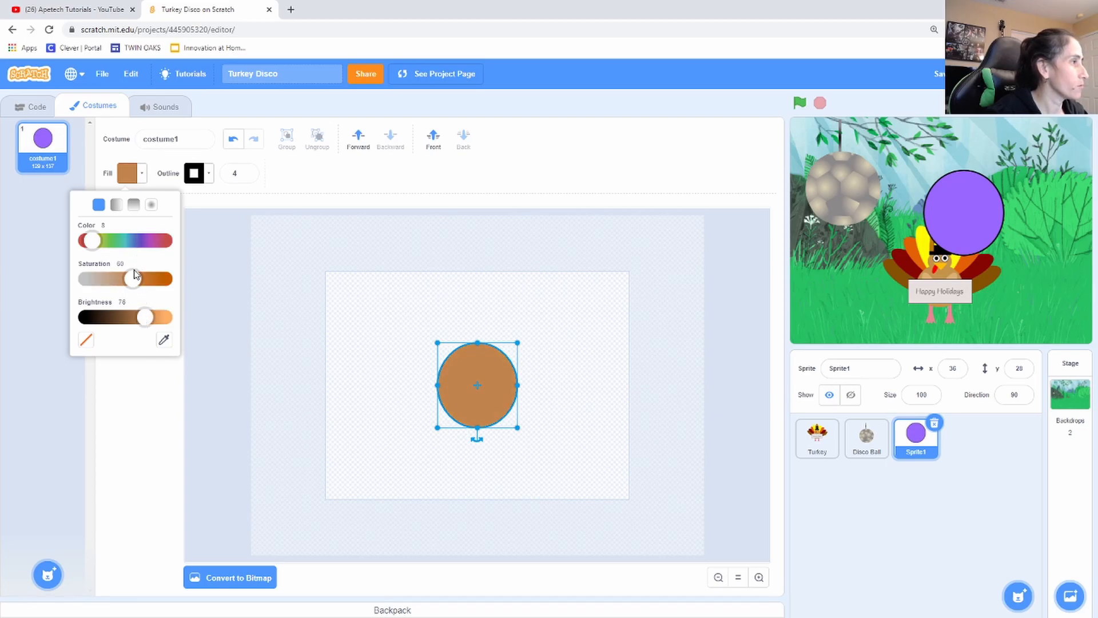
left_click(145, 323)
left_click_drag(146, 323, 142, 326)
left_click(328, 306)
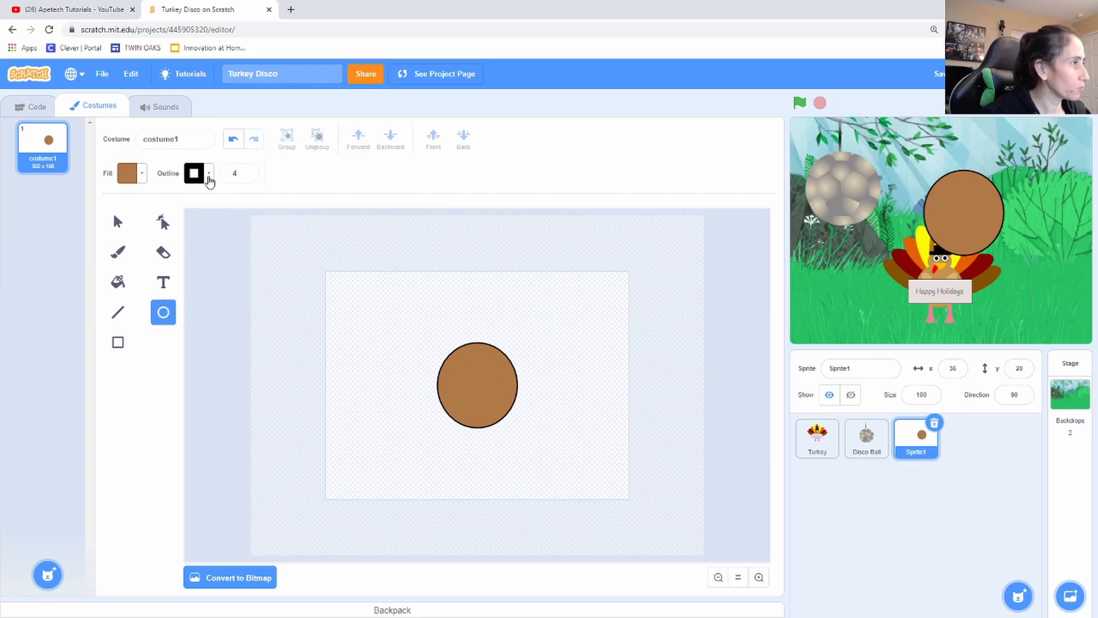
Step: Try to remove the circle's outline by setting the outline colour to none
left_click(209, 175)
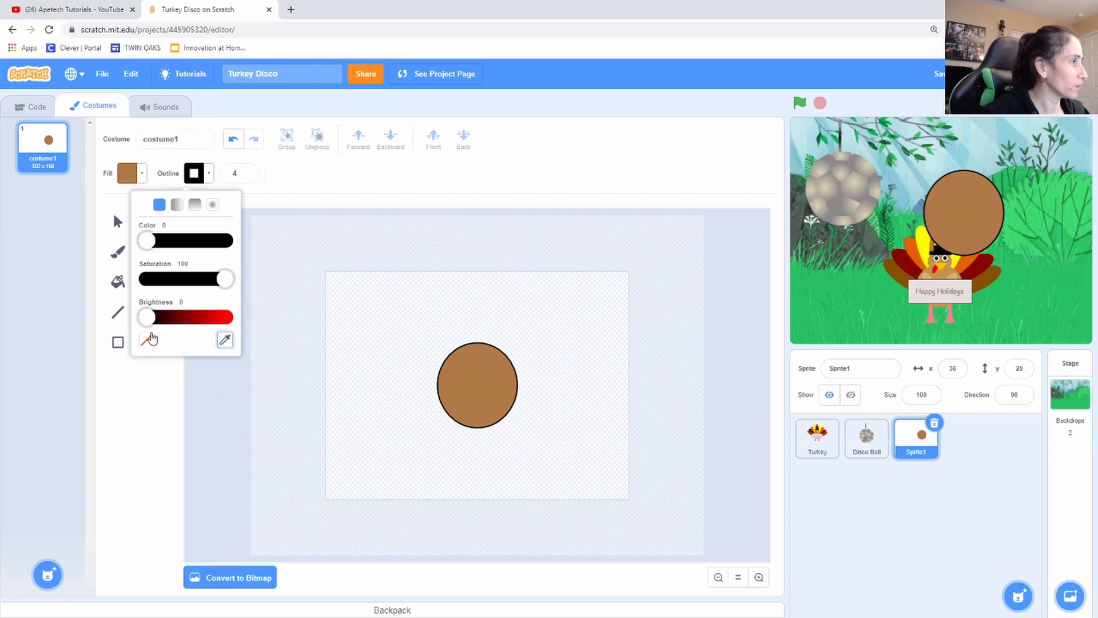
left_click(146, 341)
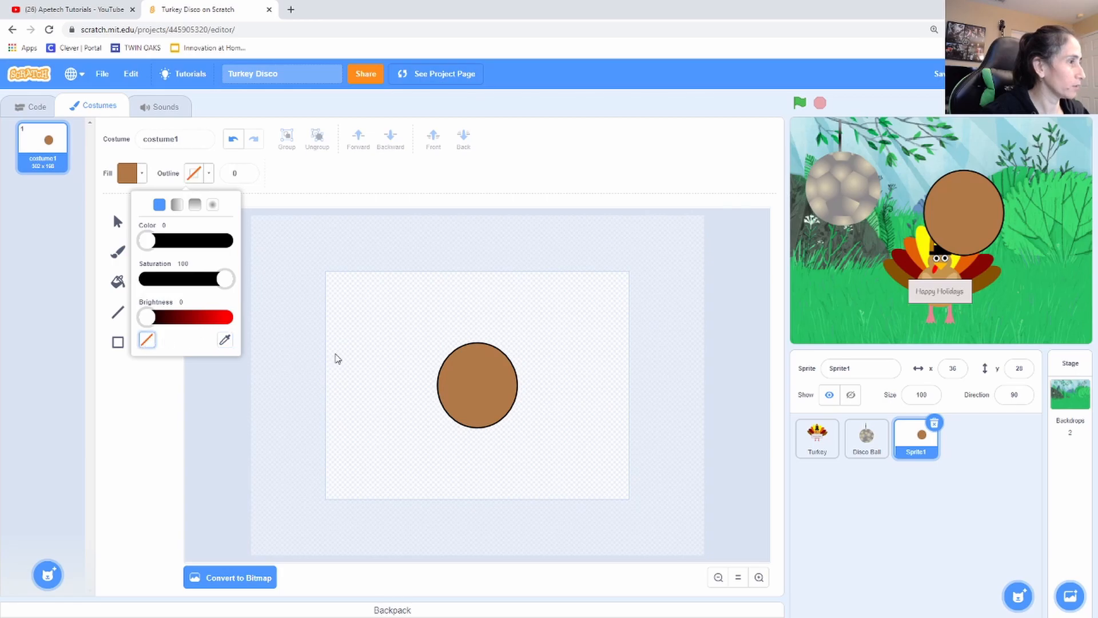
left_click(343, 356)
Step: Sample the circle's brown as the outline colour and recolour its black outline brown with the Fill tool
left_click(209, 176)
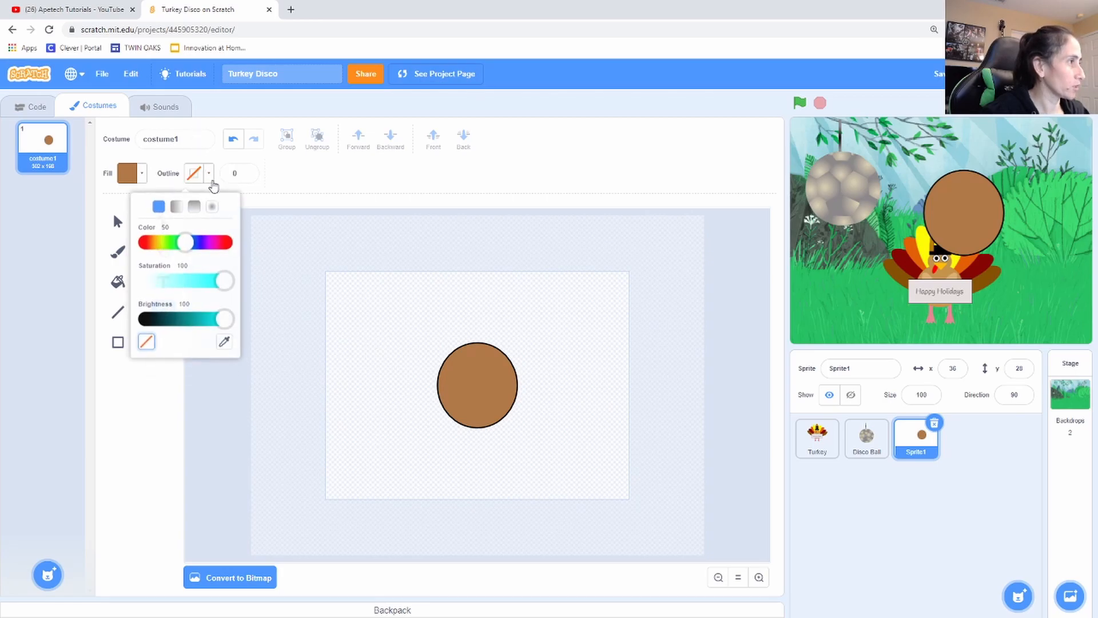
left_click(226, 343)
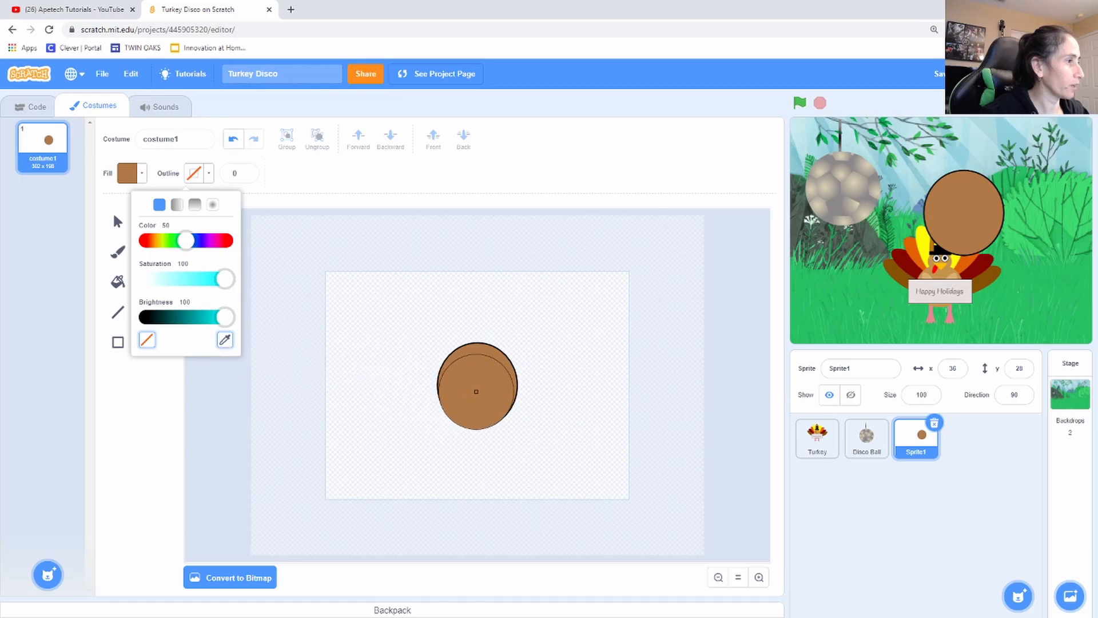
left_click(478, 390)
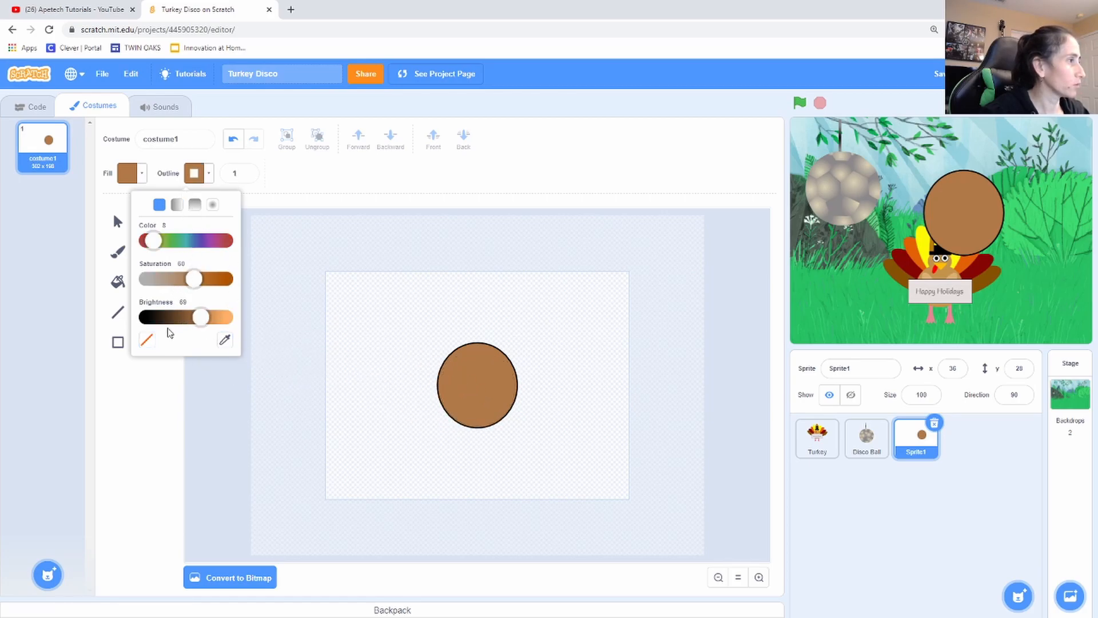
left_click(146, 375)
left_click(118, 281)
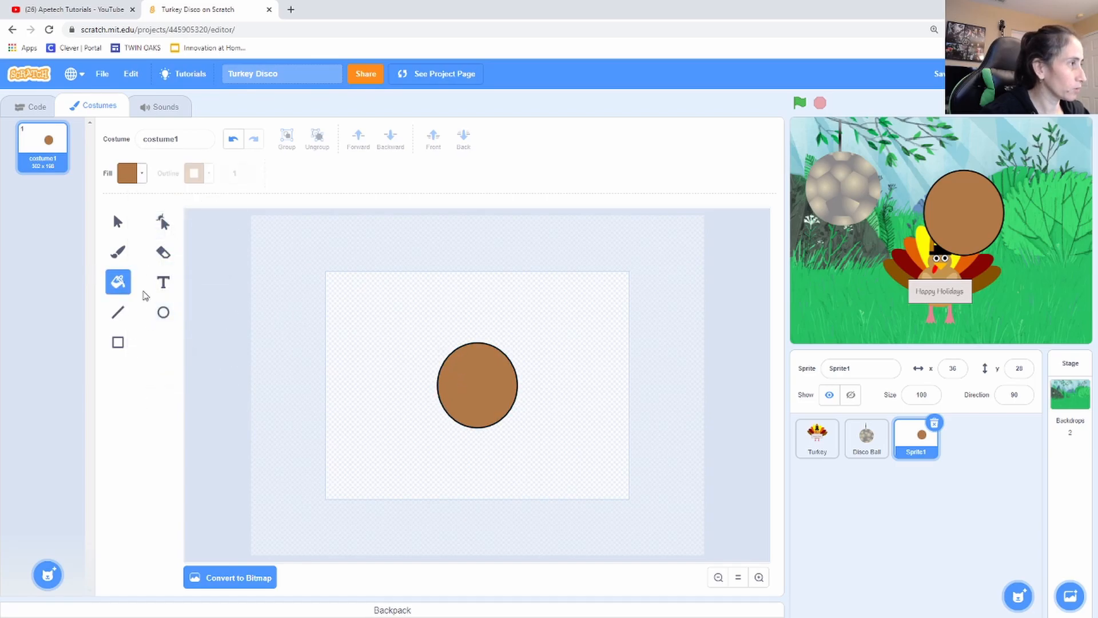
left_click(458, 347)
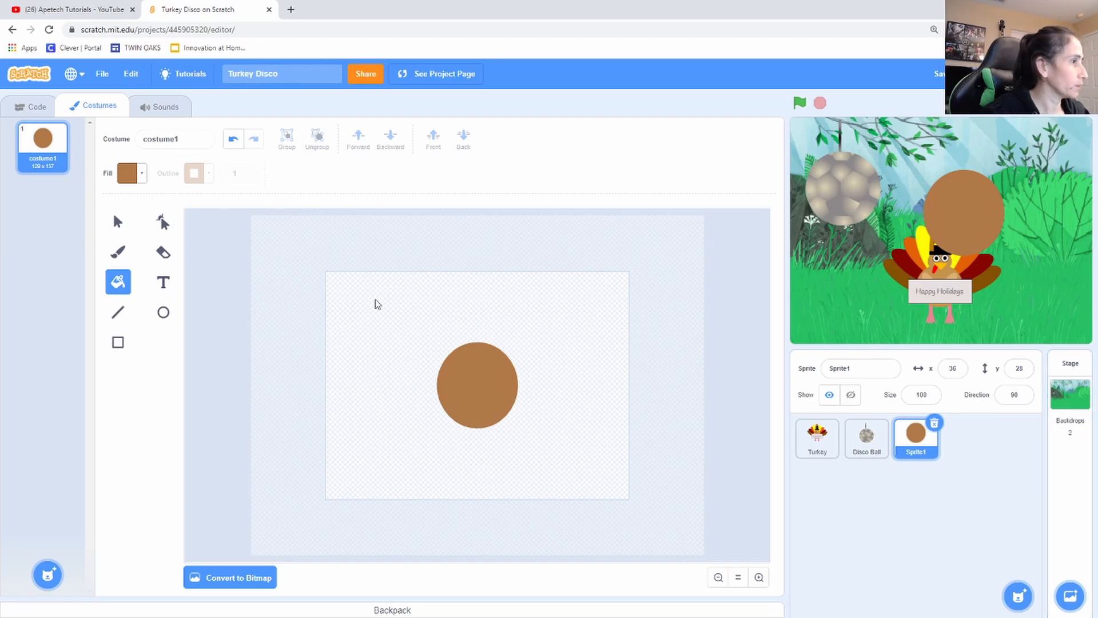
Step: Arrange the stage with Turkey in costume1 at about x 133, y -79 and the brown circle beside it at about x -38, y -89
left_click_drag(946, 220, 824, 303)
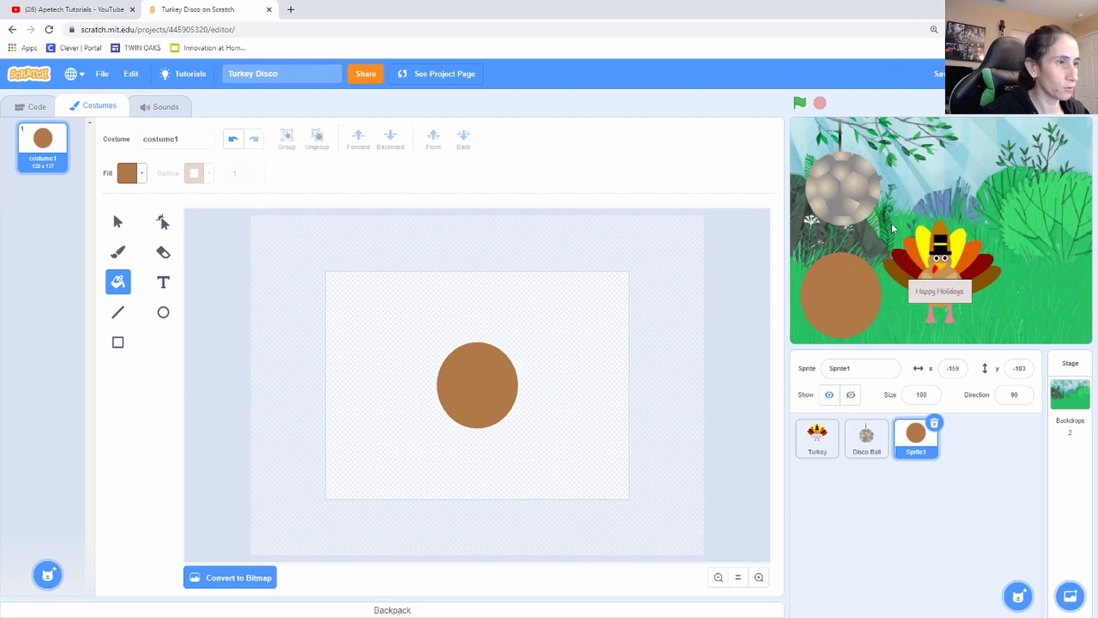
left_click_drag(950, 279, 1032, 278)
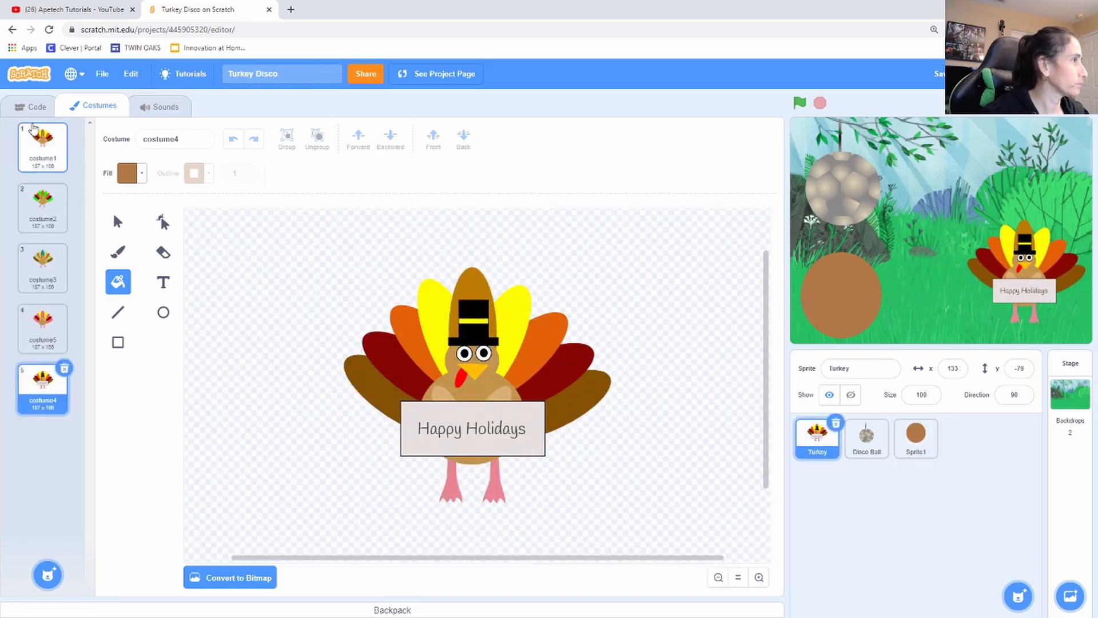
left_click(43, 146)
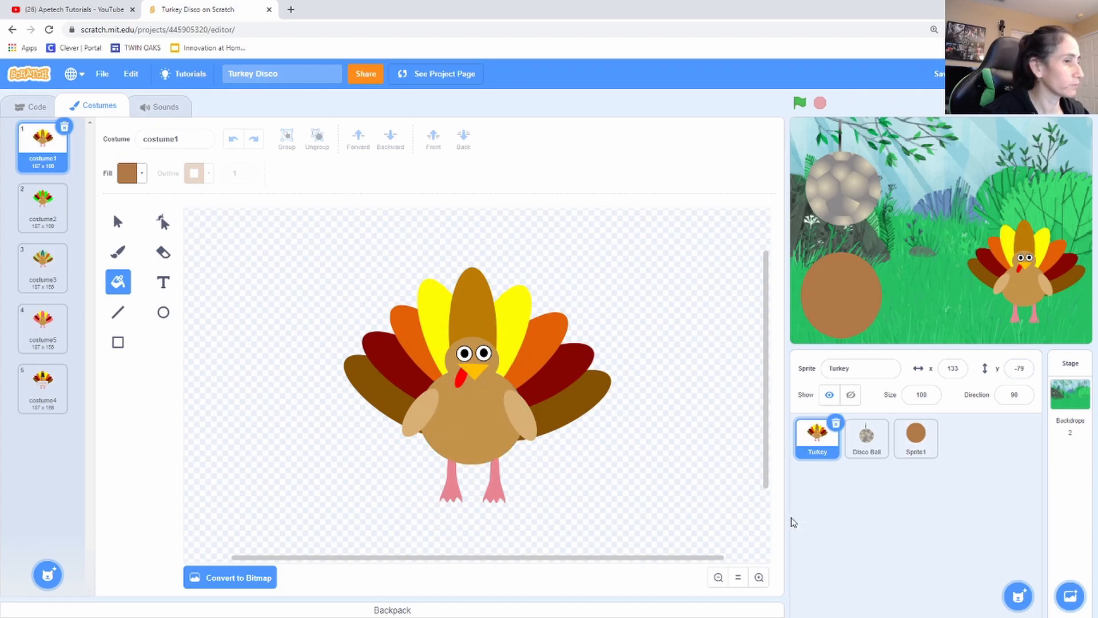
left_click(935, 434)
left_click_drag(858, 306, 949, 321)
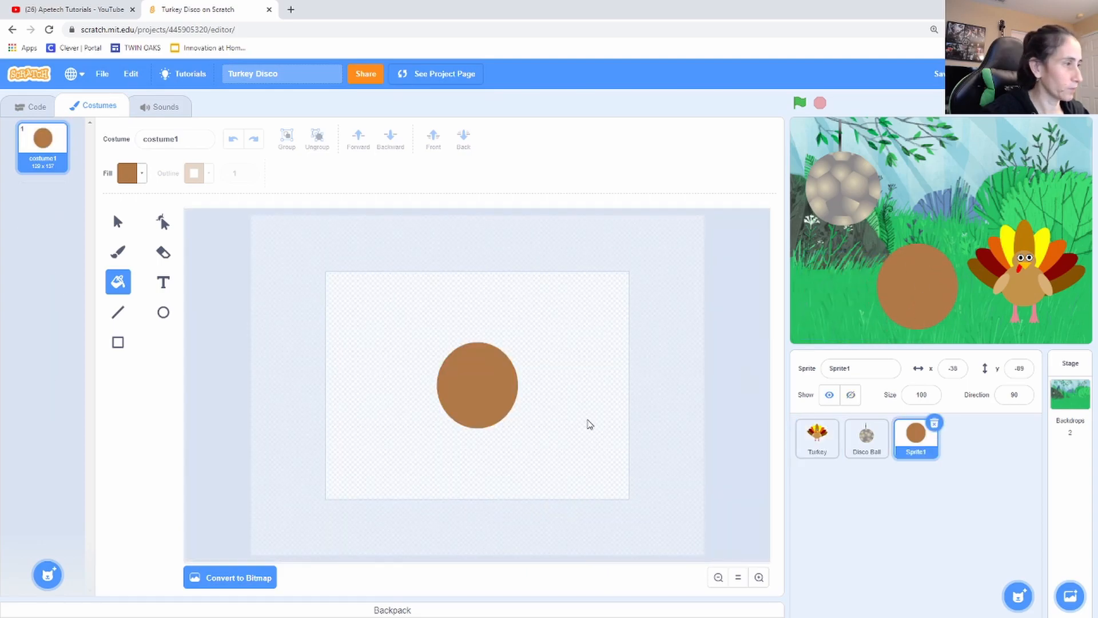
Step: Draw a smaller brown oval for the head, overlapping the top of the body circle
left_click(504, 395)
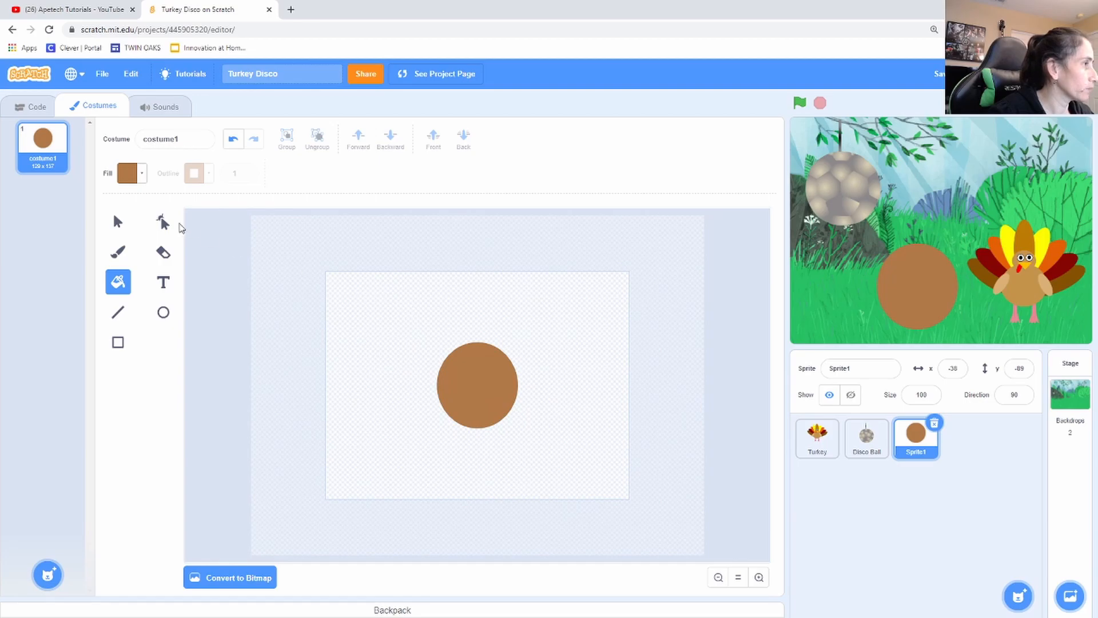
left_click(163, 313)
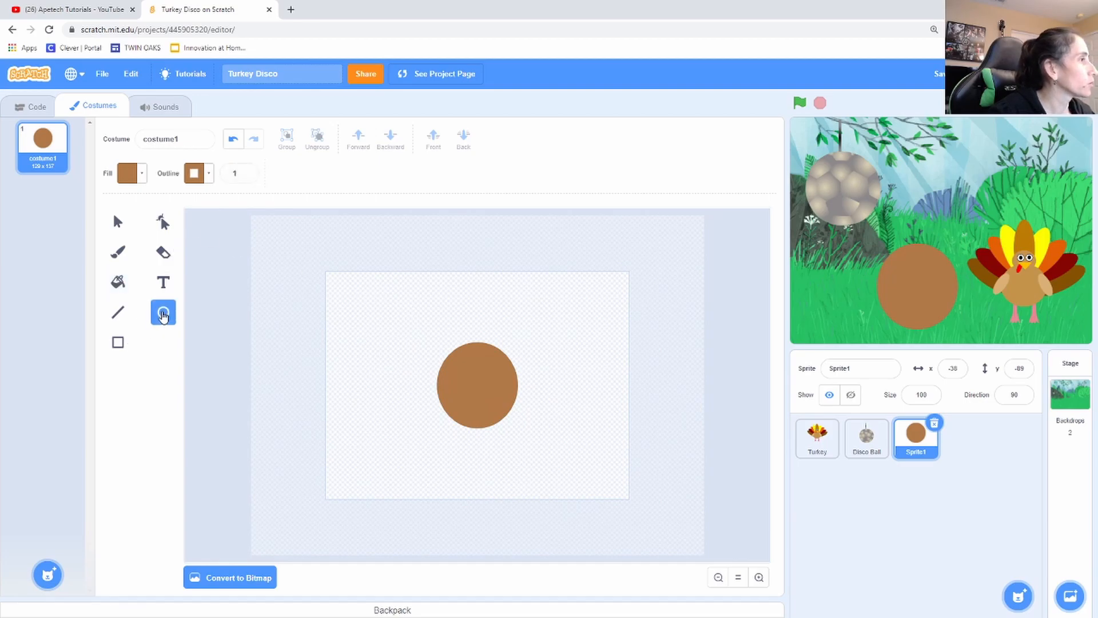
mouse_move(461, 313)
left_mouse_down()
mouse_move(498, 358)
mouse_move(473, 326)
left_mouse_up()
left_click(521, 345)
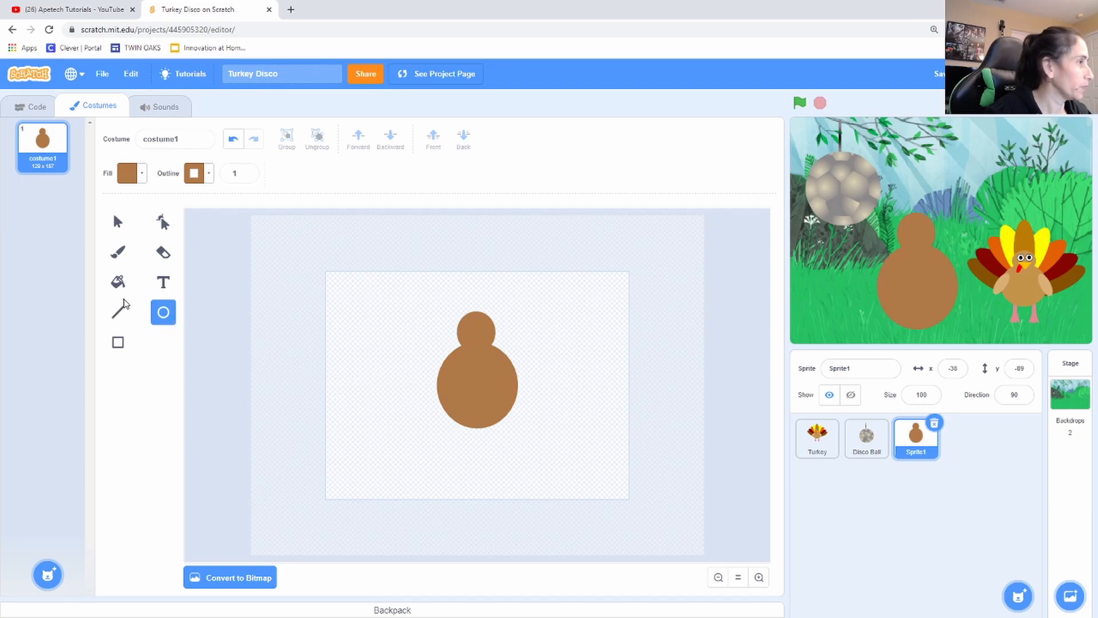
Step: Draw a small square to the left of the body and fill it yellow-orange with saturation 76 and brightness 100
left_click(119, 343)
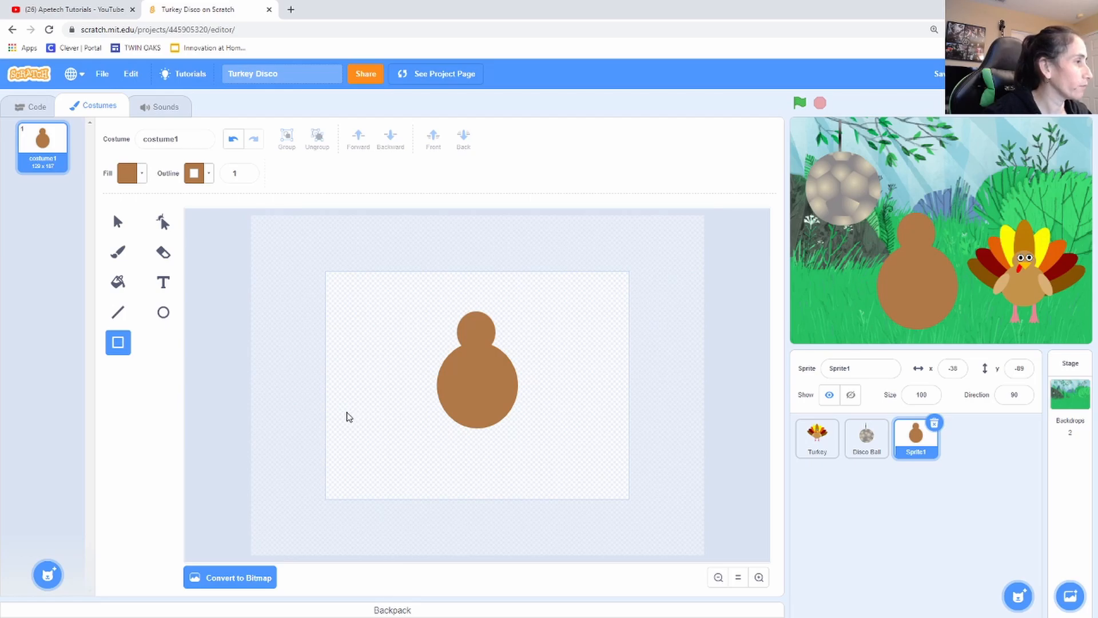
left_click_drag(348, 408, 363, 430)
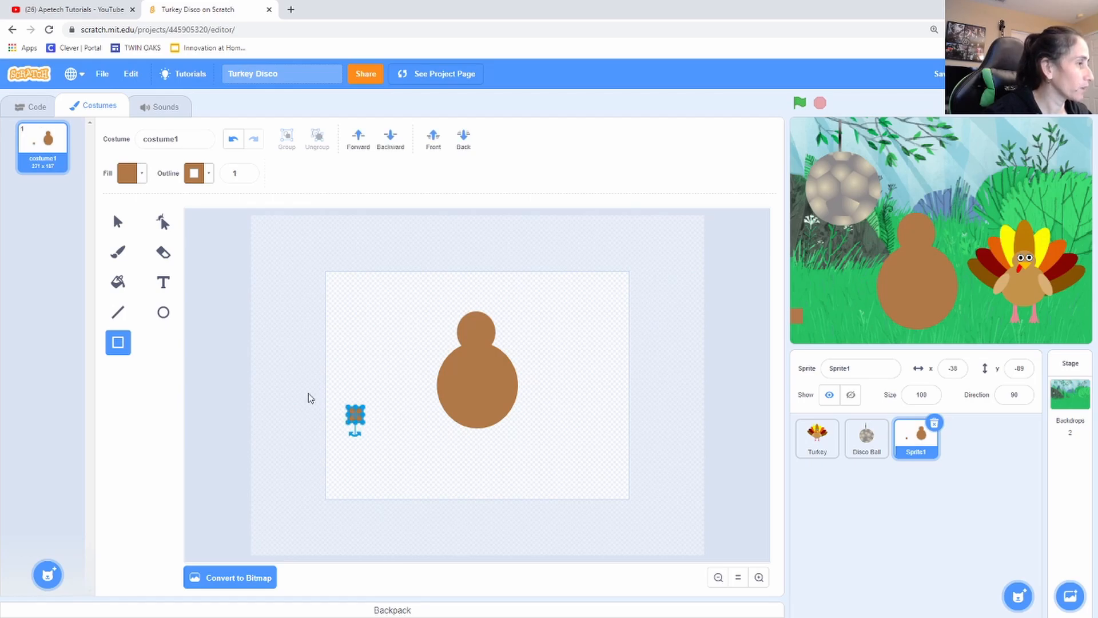
left_click(140, 173)
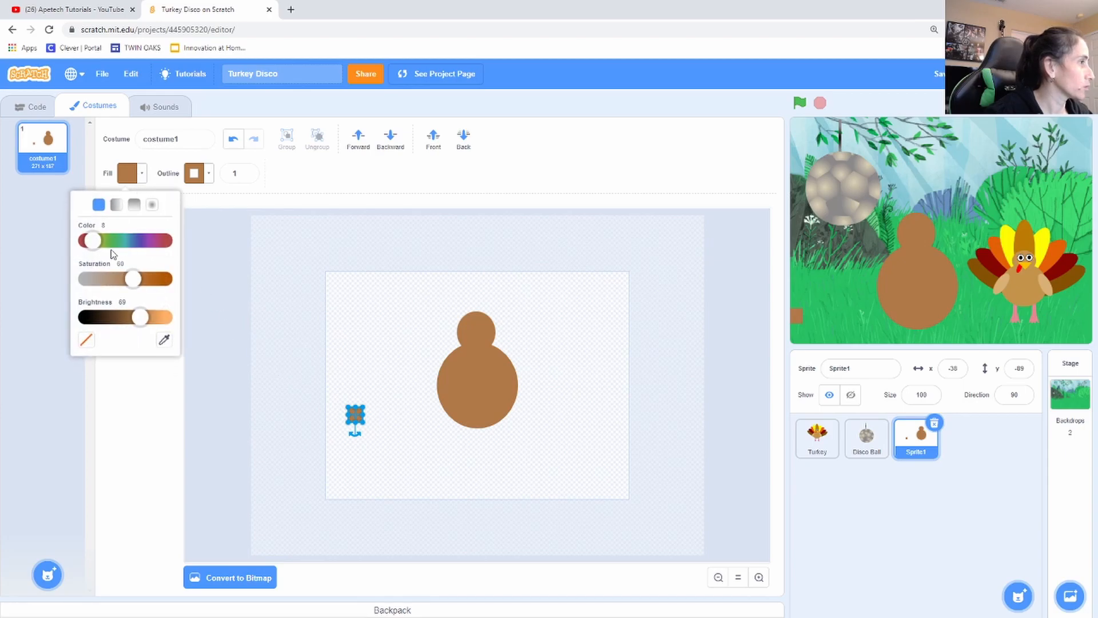
left_click_drag(95, 247, 103, 250)
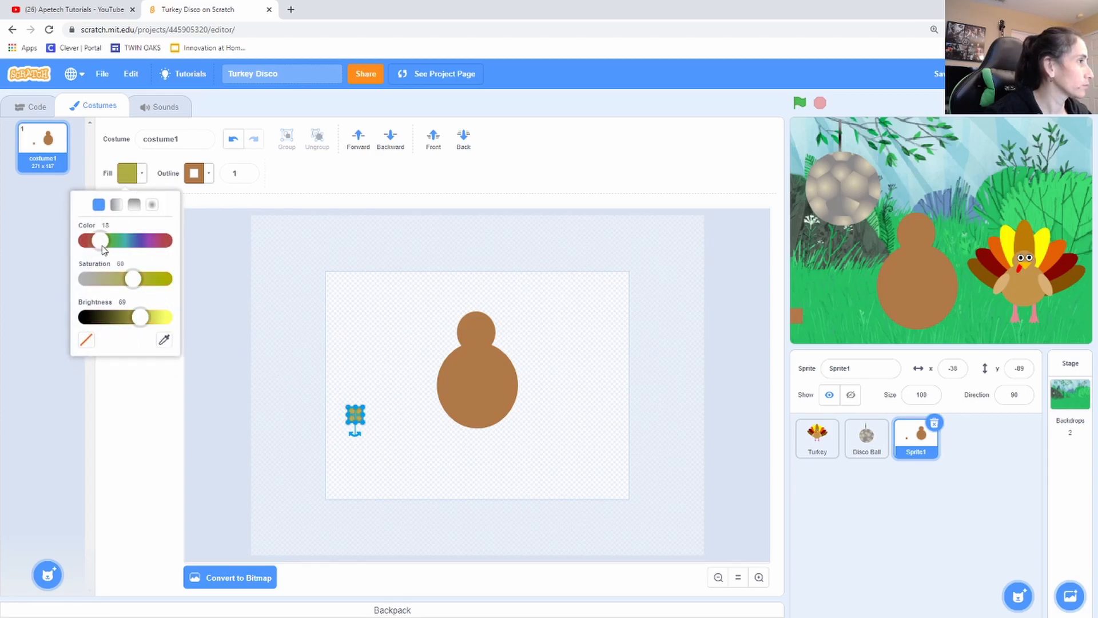
left_click(95, 247)
left_click_drag(95, 247, 103, 246)
left_click_drag(103, 244, 146, 281)
left_click_drag(101, 246, 98, 246)
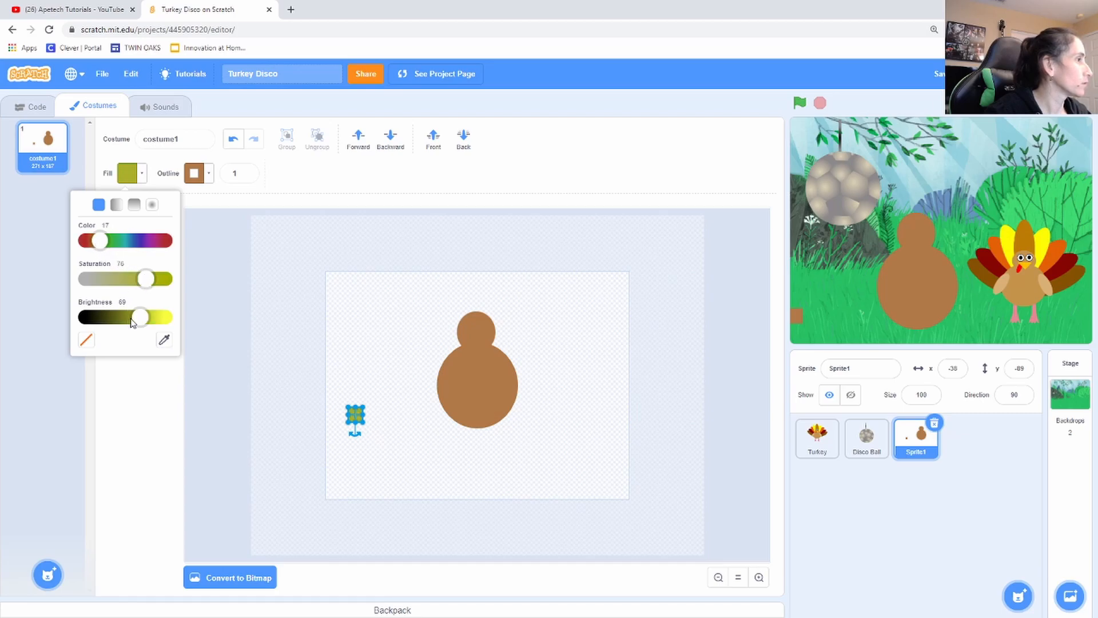
left_click_drag(147, 321, 174, 321)
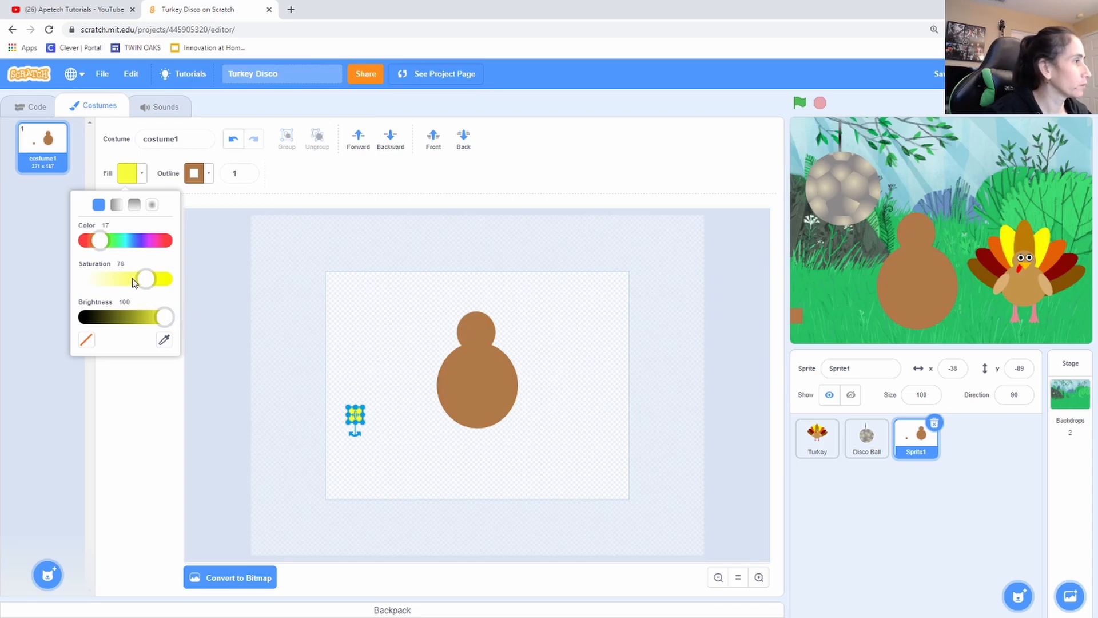
left_click_drag(100, 241, 95, 240)
left_click(341, 334)
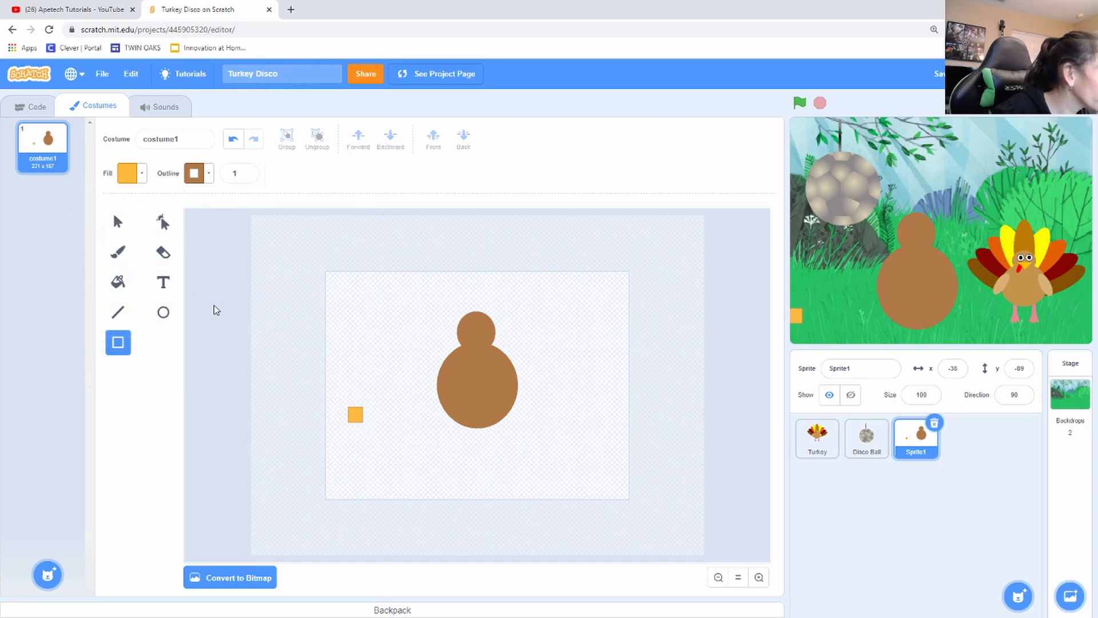
Step: Reshape the yellow-orange square into a triangle by moving its lower-right corner point inward to the diagonal
left_click(163, 225)
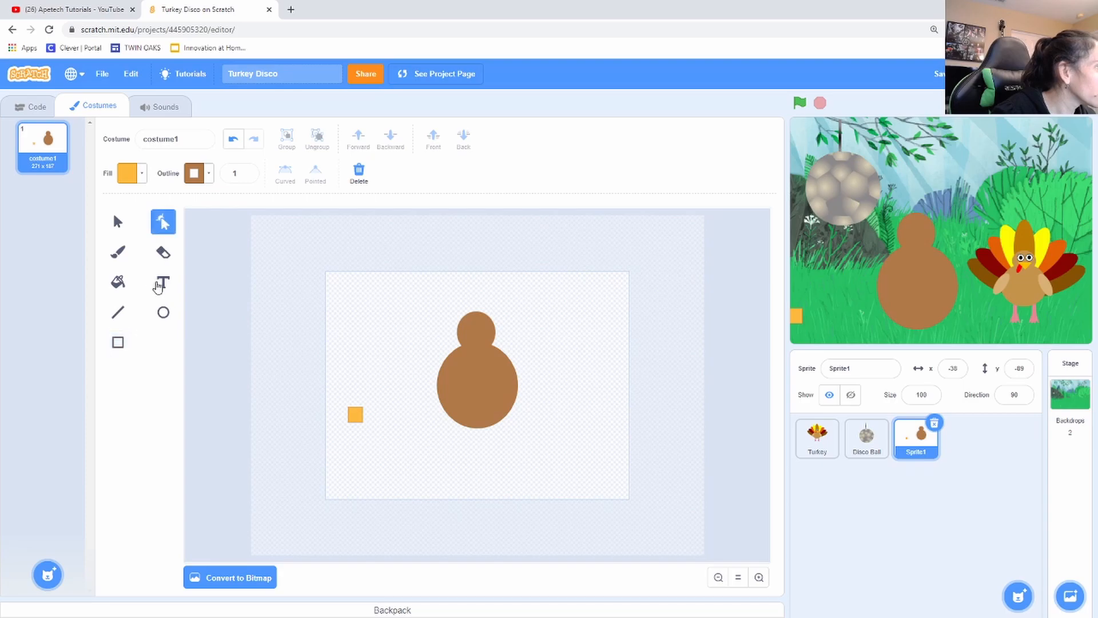
left_click(359, 420)
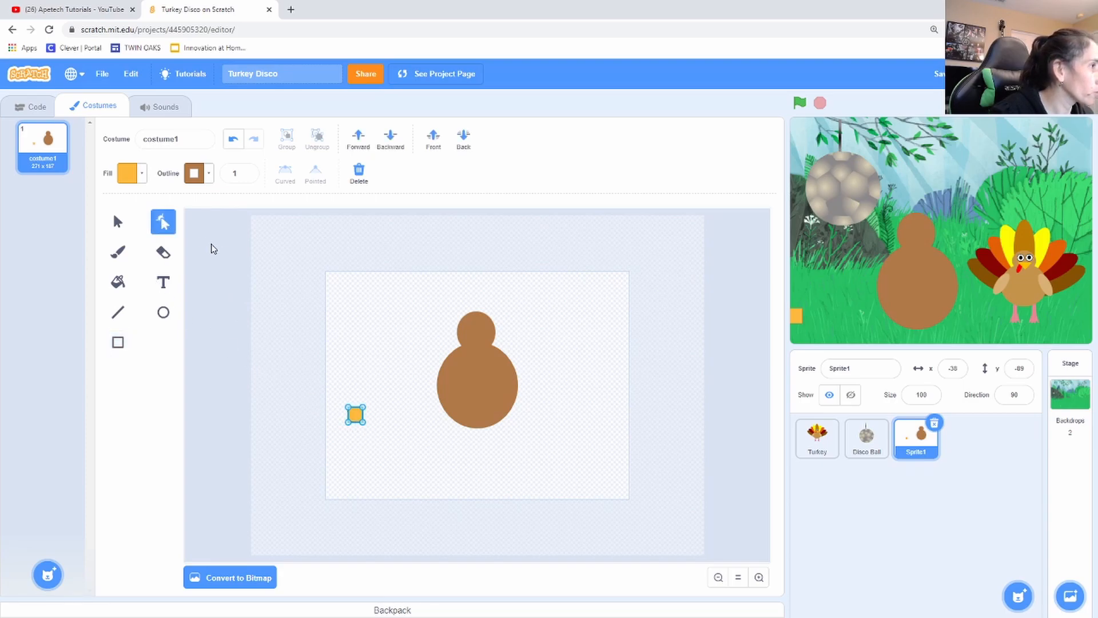
left_click(364, 424)
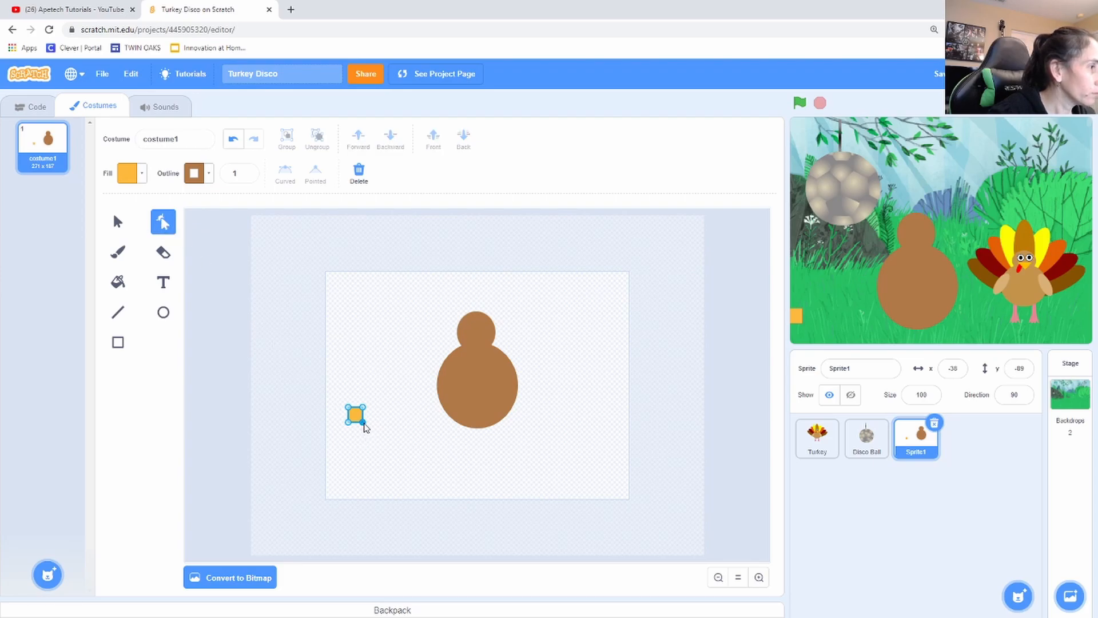
left_click_drag(364, 423, 361, 420)
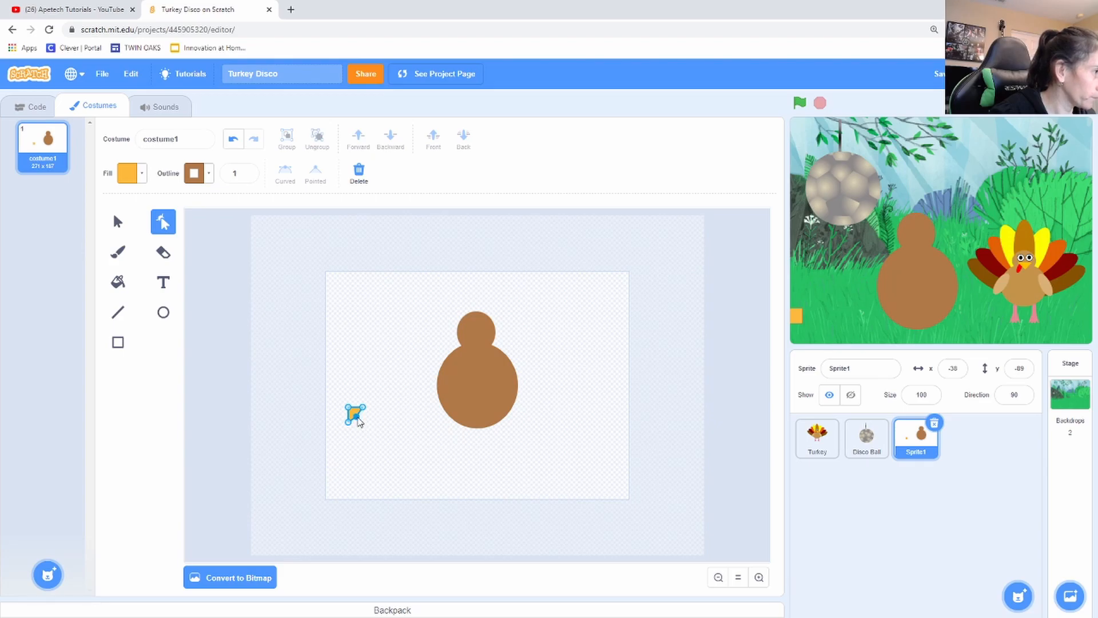
left_click_drag(359, 420, 358, 417)
Step: Rotate the yellow-orange triangle to point downward and place it on the lower part of the head as the beak
scroll(360, 437, "up", 2)
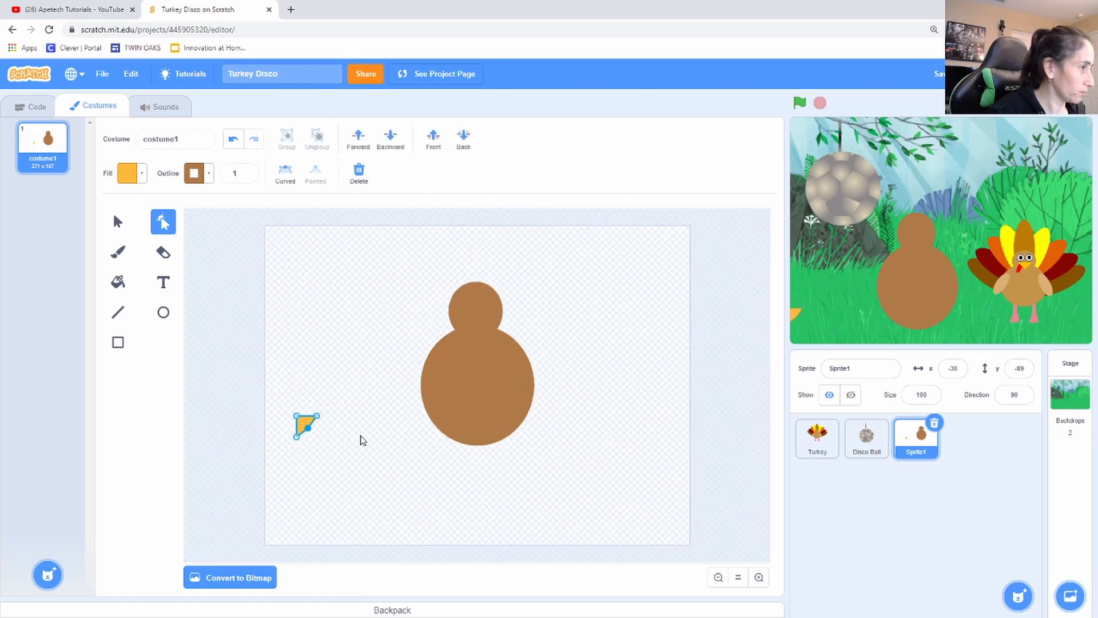
scroll(360, 440, "up", 1)
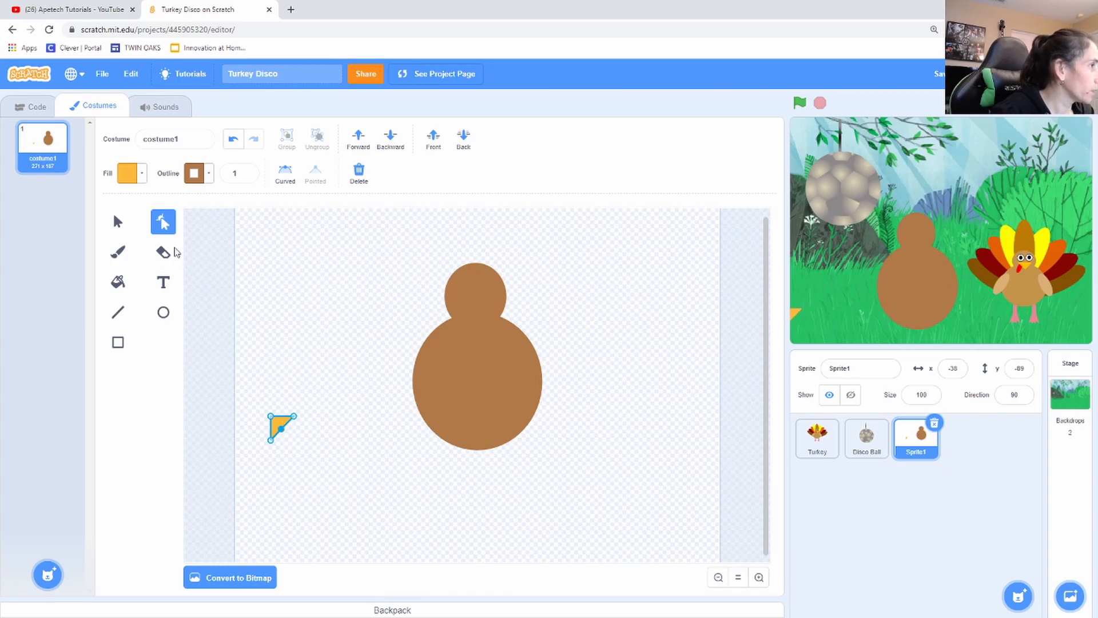
left_click(118, 222)
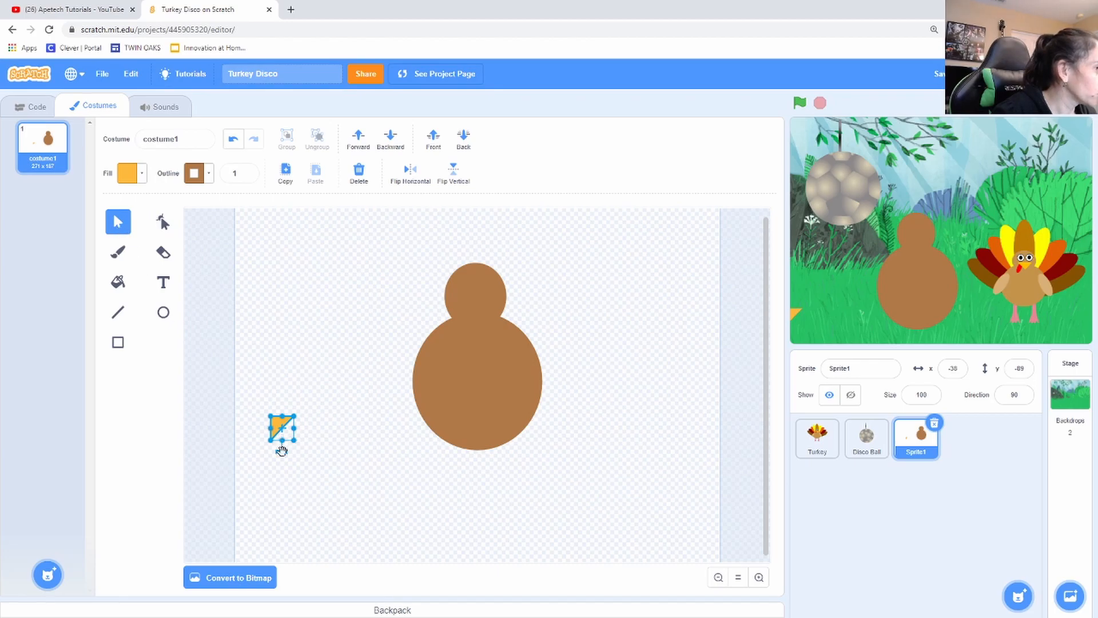
left_click_drag(282, 452, 477, 311)
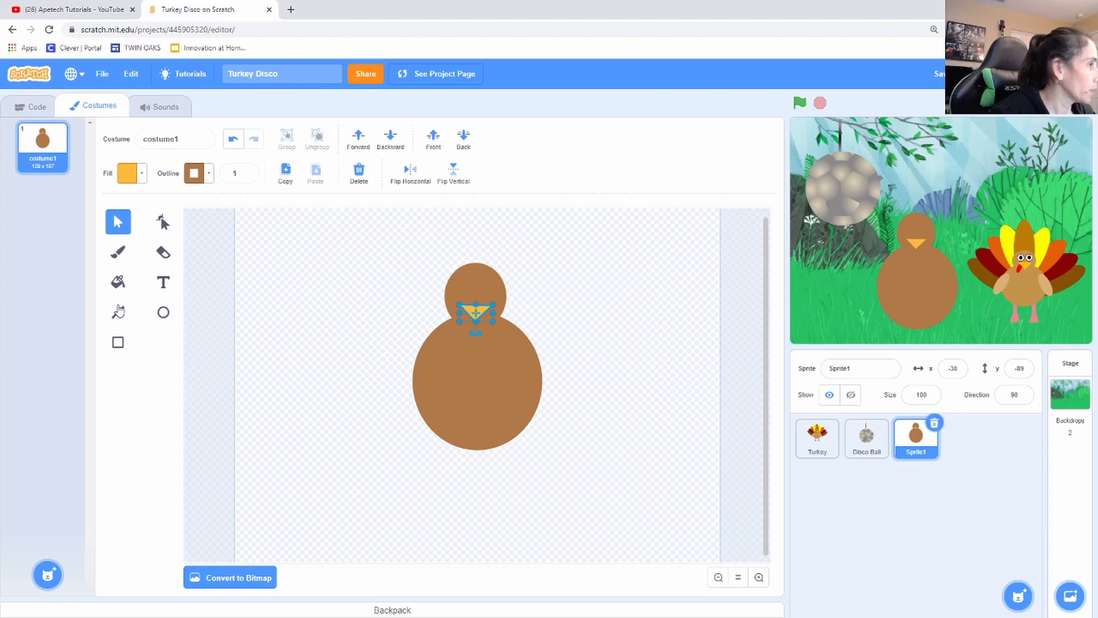
Step: Draw a small narrow upright oval without an outline to the left of the head
left_click(163, 312)
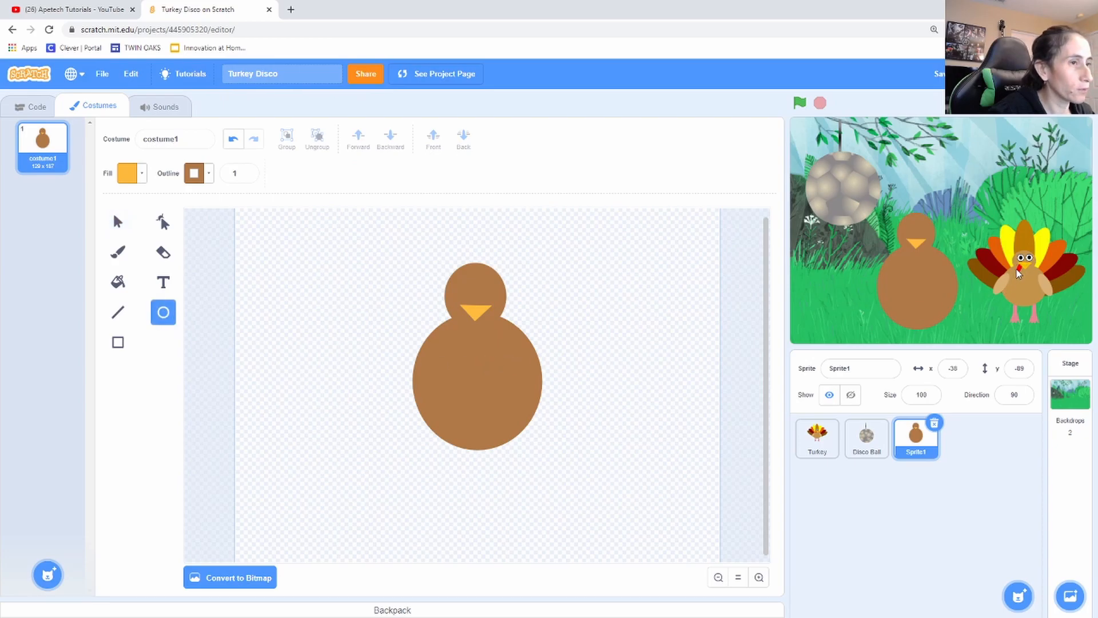
left_click_drag(393, 314, 387, 344)
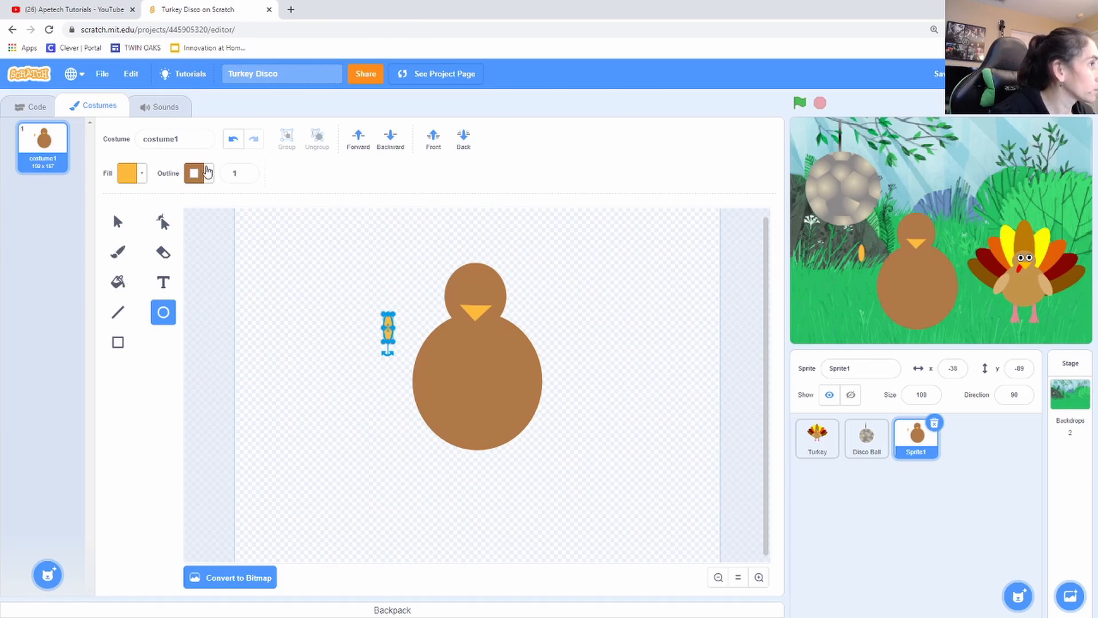
left_click(208, 173)
left_click(147, 342)
left_click(345, 290)
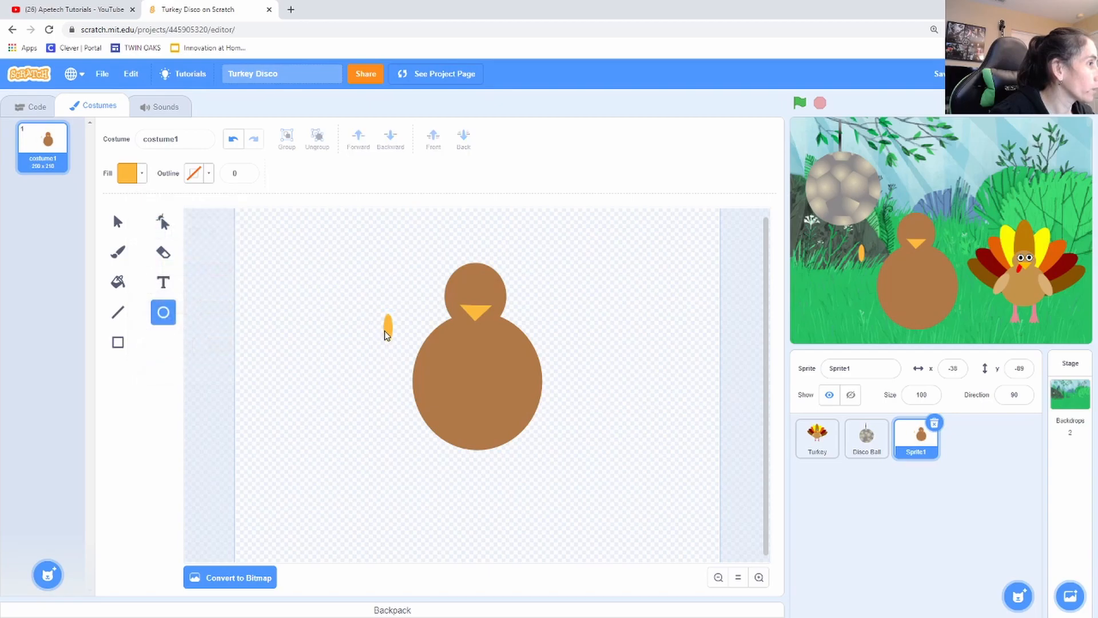
left_click_drag(373, 331, 383, 330)
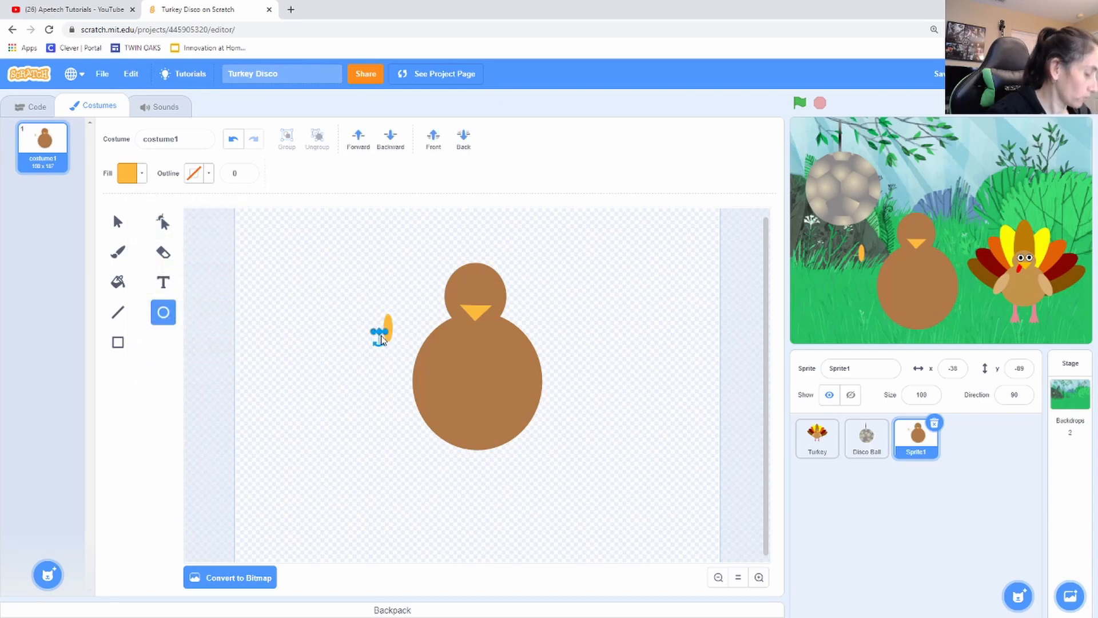
key("ctrl+z")
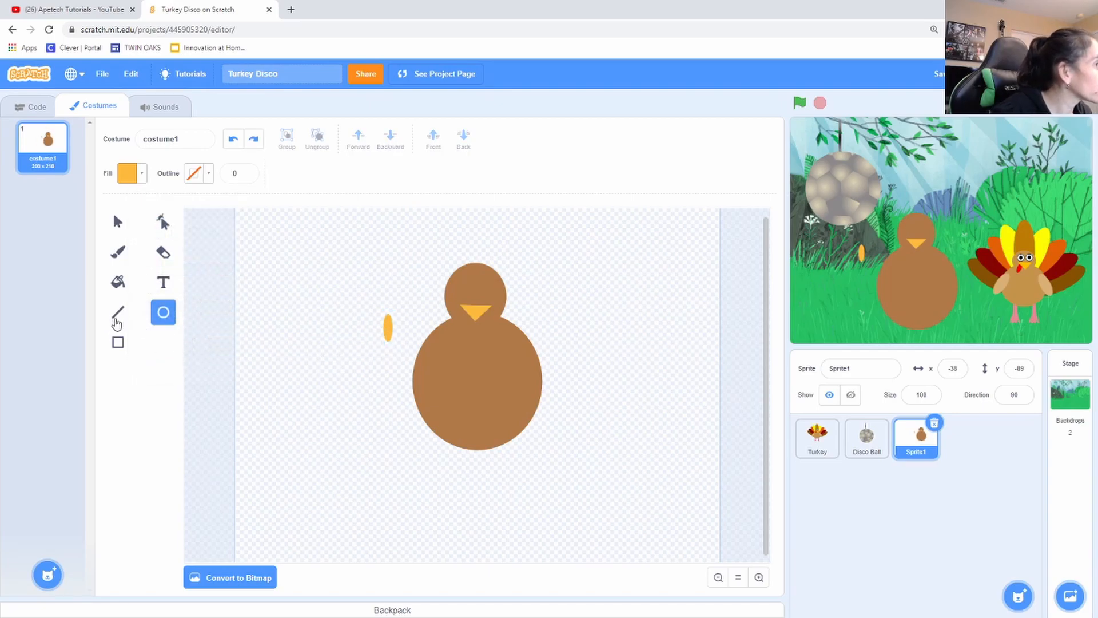
Step: Change the fill colour to red and recolour the small upright oval with the Fill tool
left_click(140, 173)
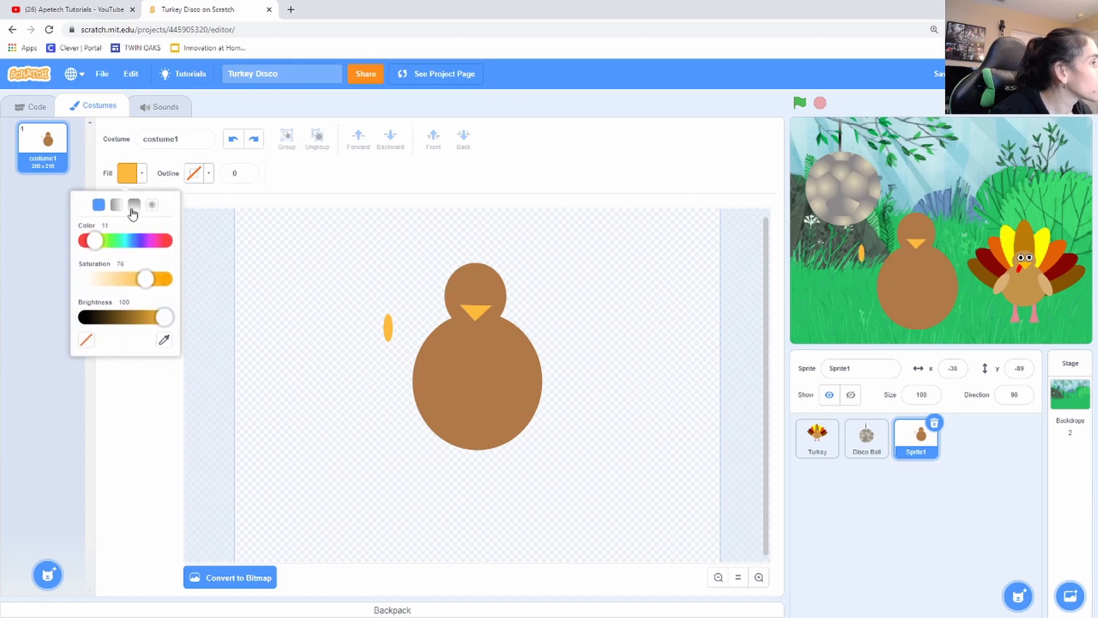
left_click_drag(101, 241, 77, 244)
left_click(223, 280)
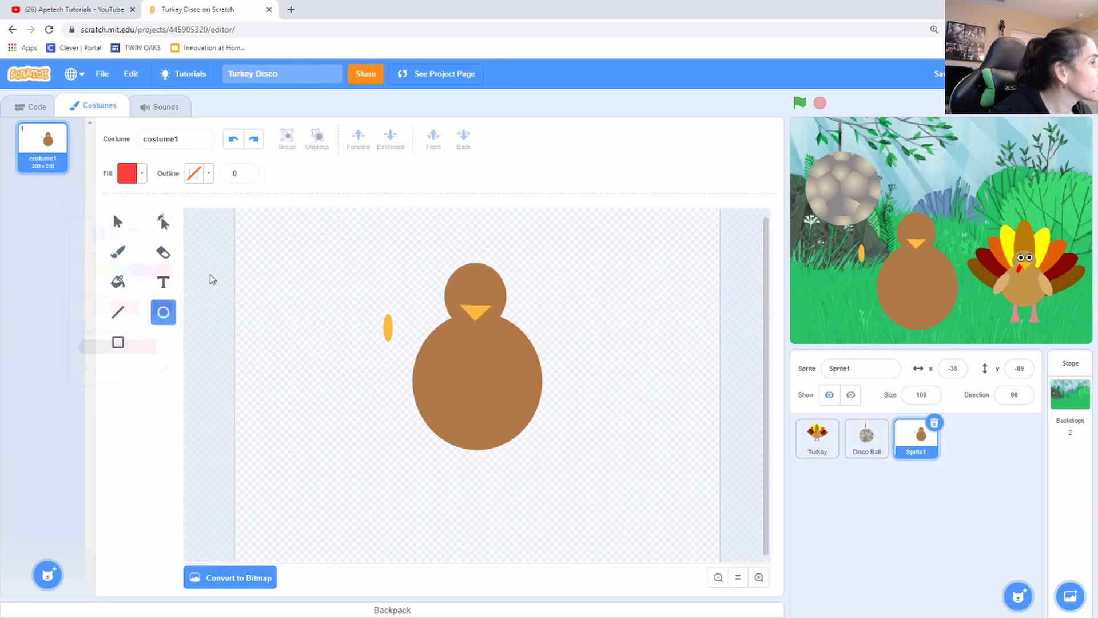
key("f")
left_click(389, 331)
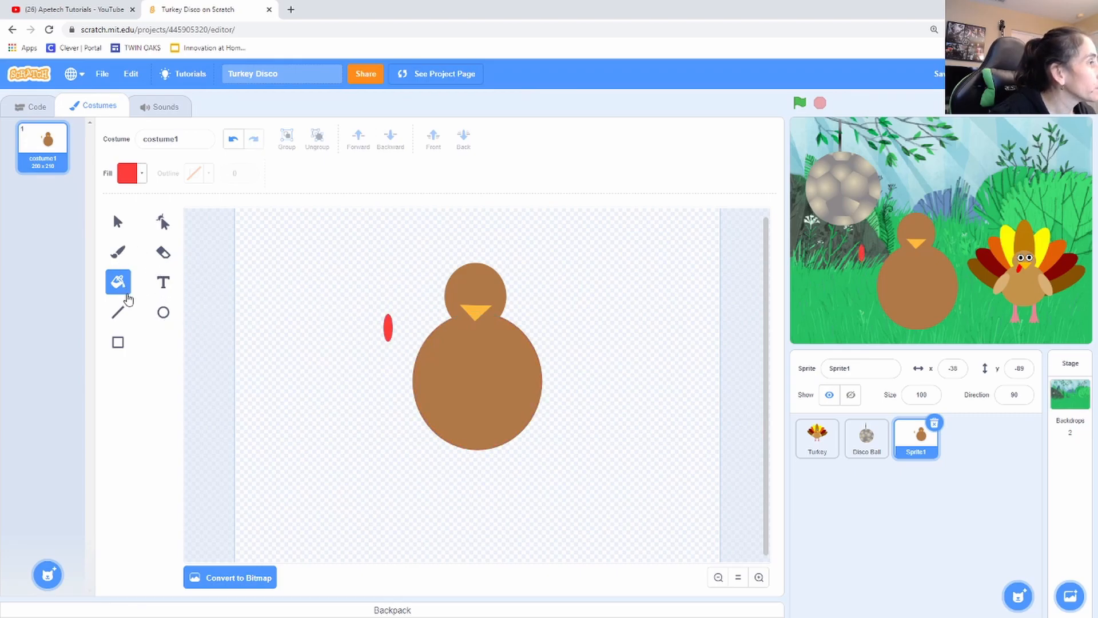
Step: Tilt the small red oval slightly and place it over the left side of the beak as the wattle
left_click(118, 223)
left_click(388, 327)
left_click_drag(387, 352, 465, 312)
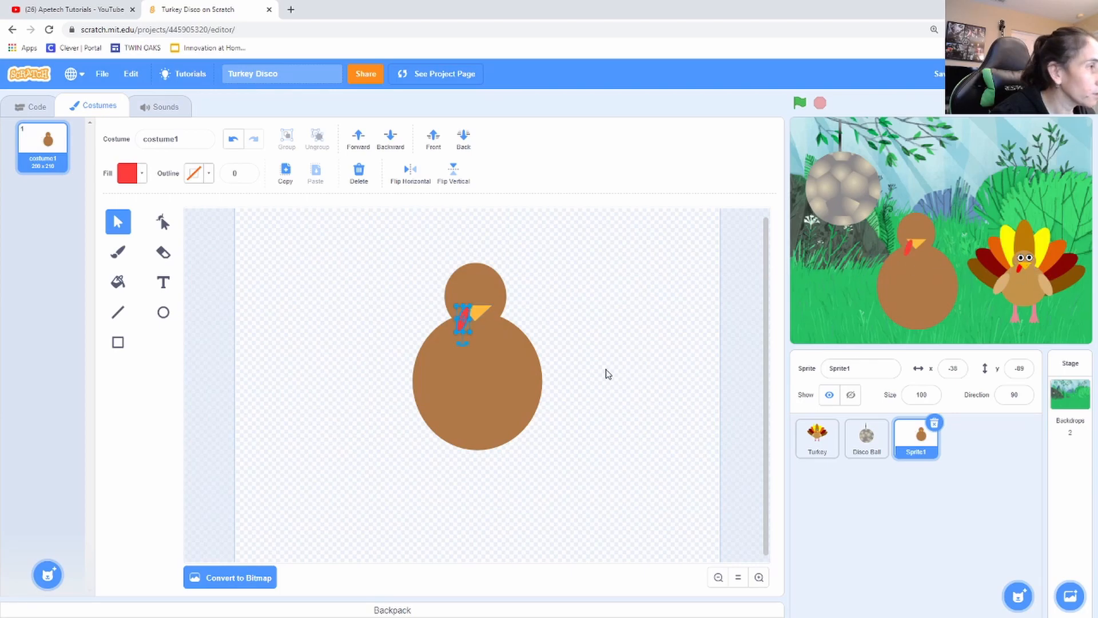
right_click(464, 315)
left_click(516, 285)
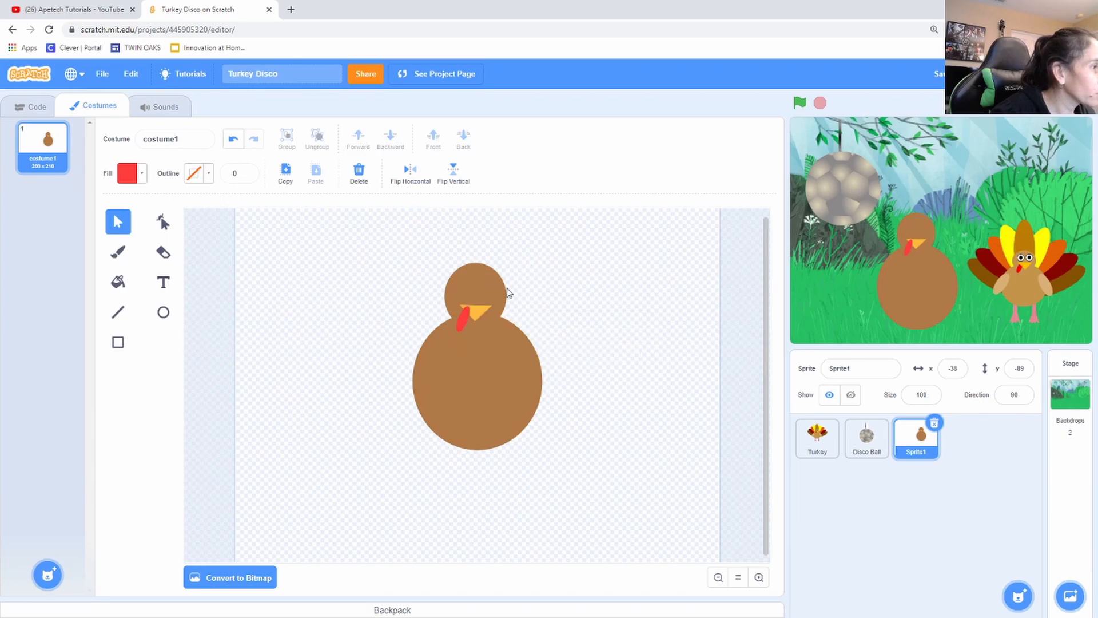
Step: Send the red wattle backward so it sits behind the beak
left_click(463, 318)
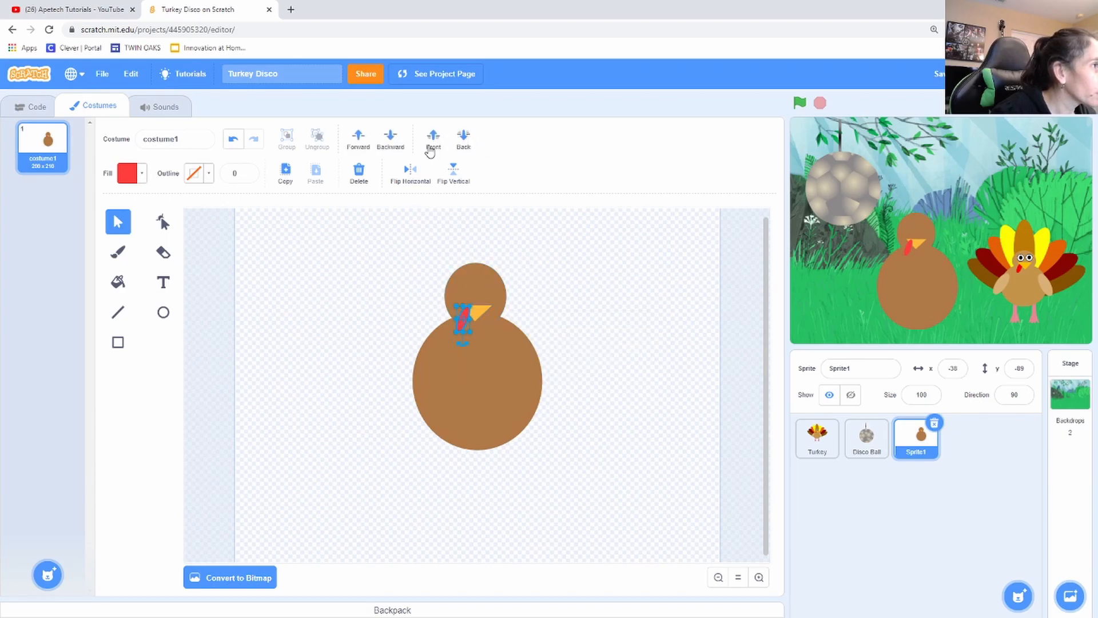
left_click(391, 137)
left_click(579, 309)
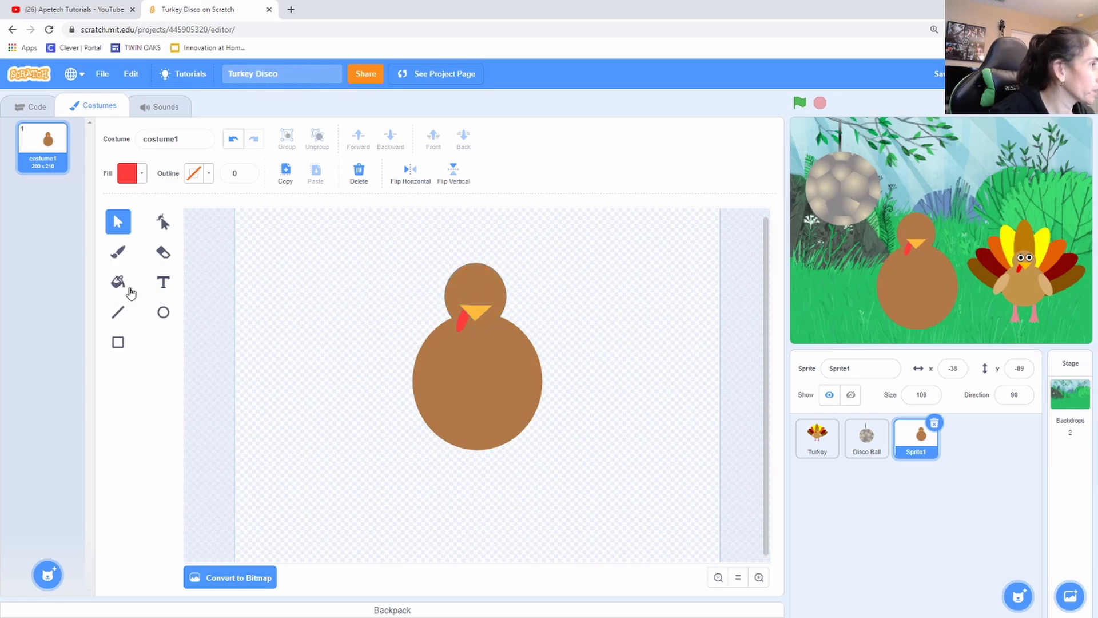
Step: Draw a long red oval feather and tilt it up to the left, with its lower end overlapping the body's left side
left_click(163, 312)
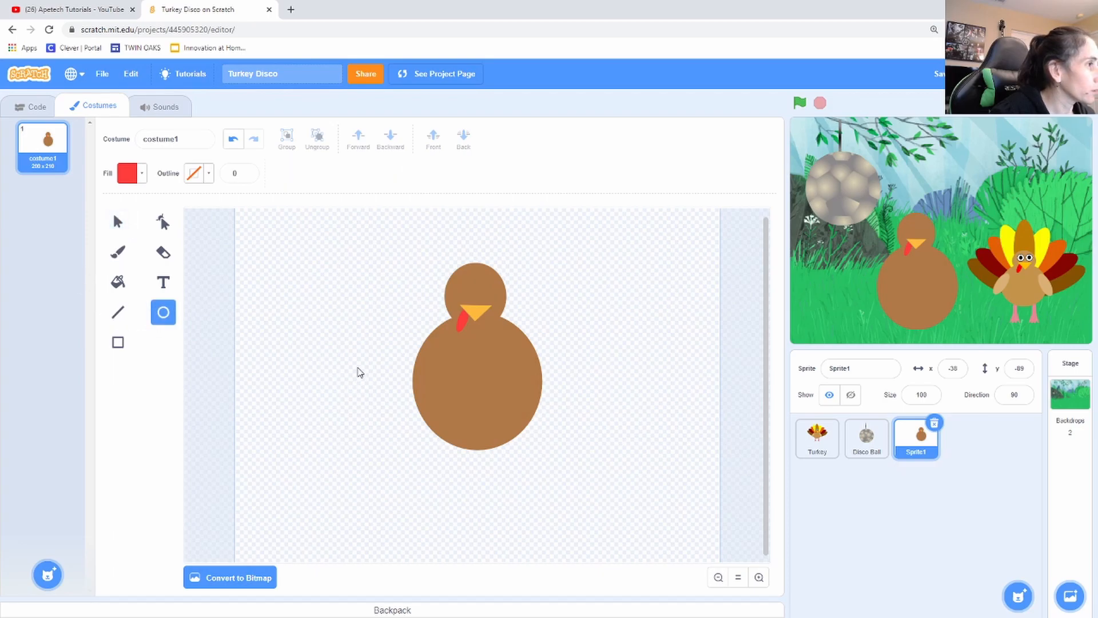
scroll(355, 340, "down", 1)
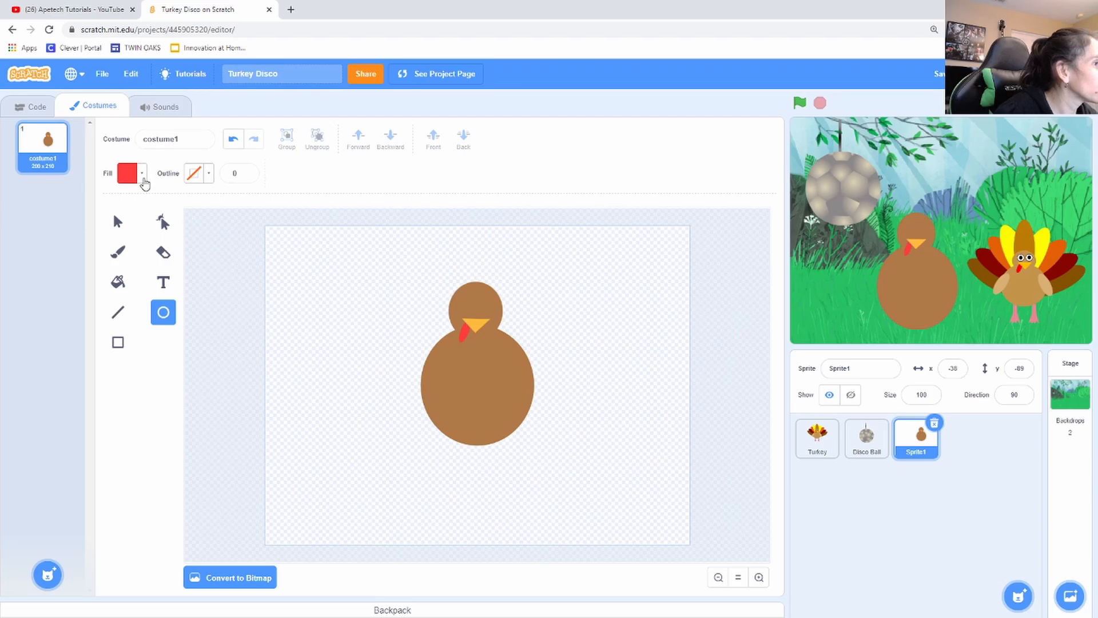
left_click_drag(416, 367, 290, 331)
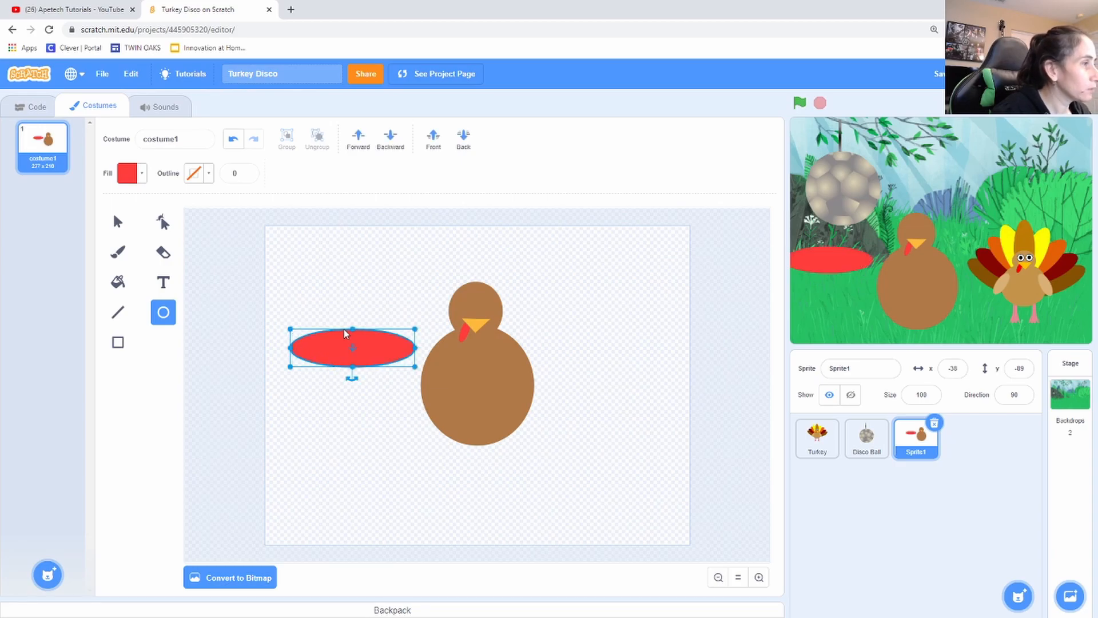
mouse_move(392, 348)
left_mouse_down()
mouse_move(394, 395)
mouse_move(355, 423)
mouse_move(326, 424)
mouse_move(384, 364)
left_mouse_up()
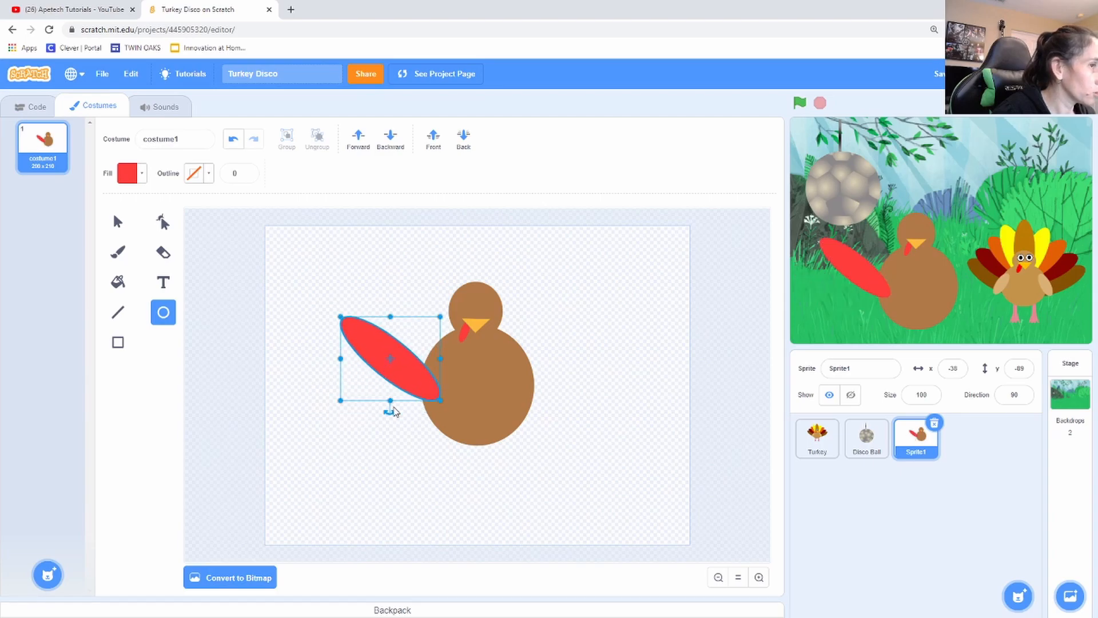
Step: Send the left red feather backward until it lies behind the brown body
left_click(390, 138)
left_click(391, 138)
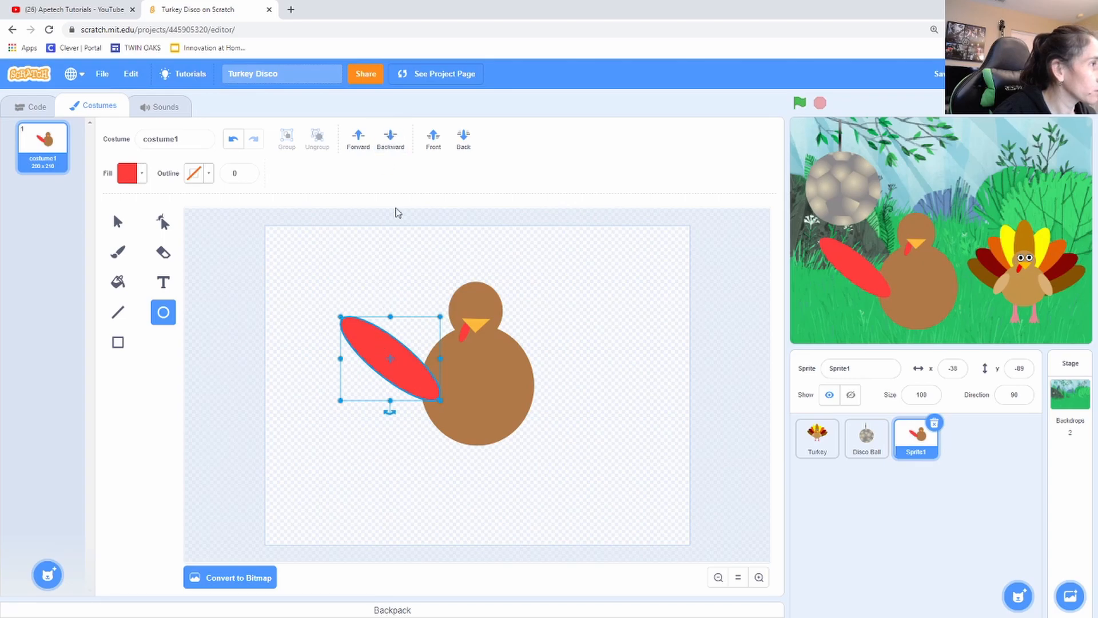
left_click(389, 139)
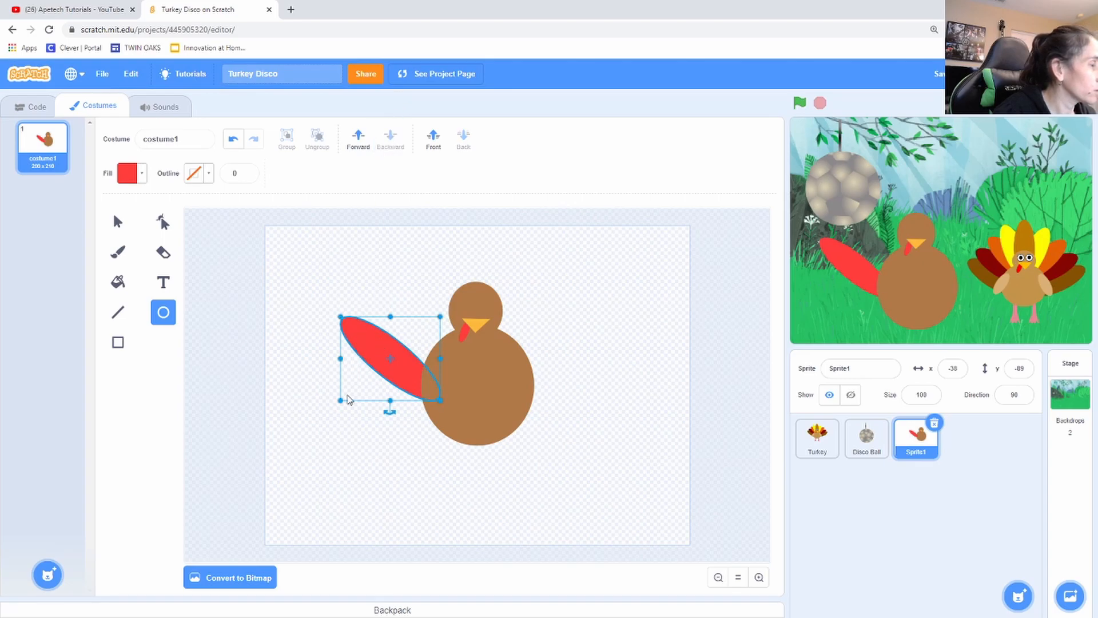
left_click(351, 418)
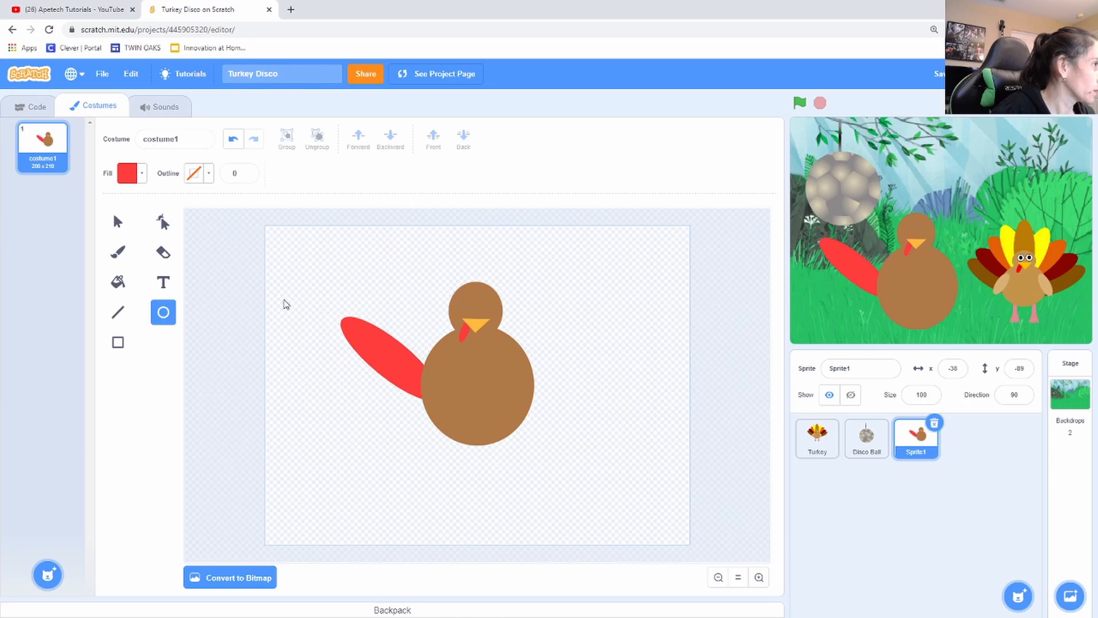
Step: Duplicate the red feather and place the copy on the body's right side, tilted up to the right
left_click(118, 222)
left_click(367, 344)
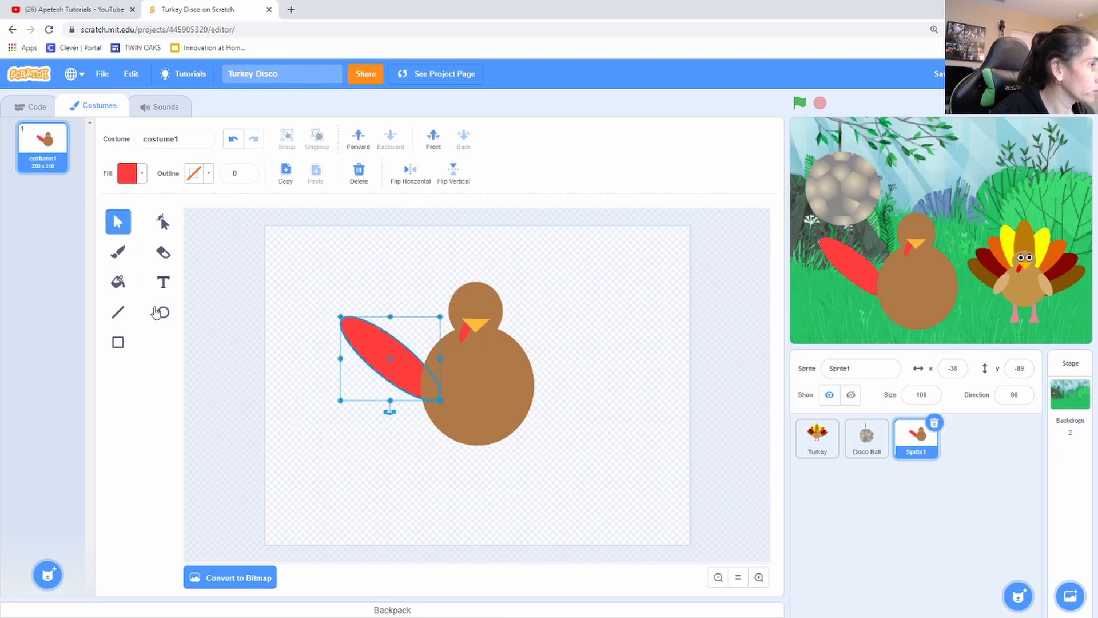
key("ctrl+c")
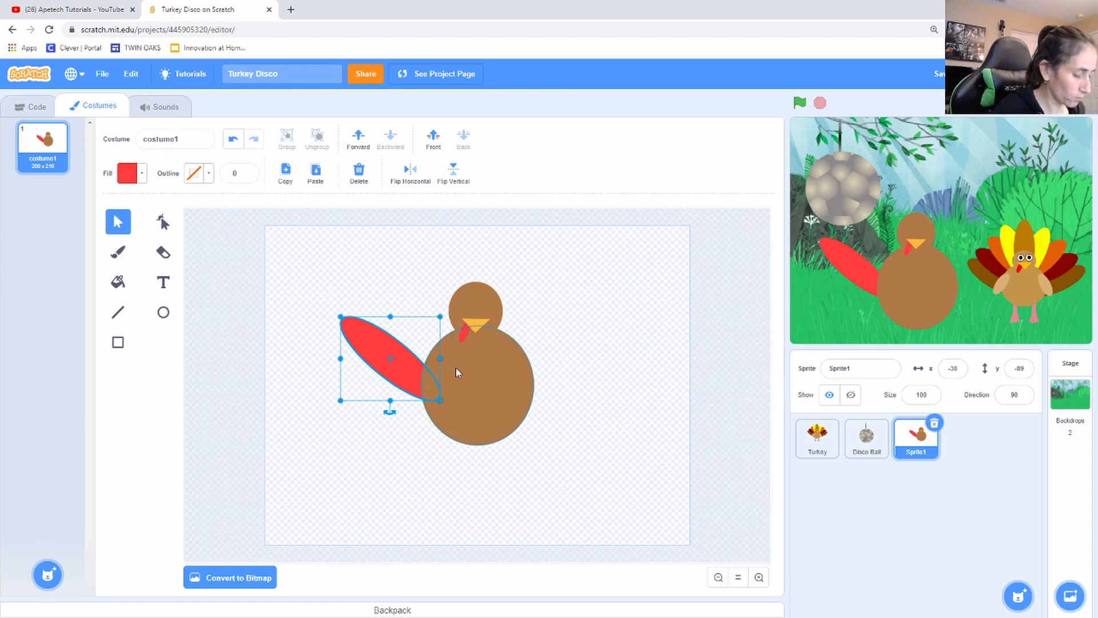
key("ctrl+v")
left_click(422, 346)
left_click(486, 400)
left_click(395, 354)
left_click_drag(379, 361, 579, 370)
left_click_drag(592, 423, 584, 370)
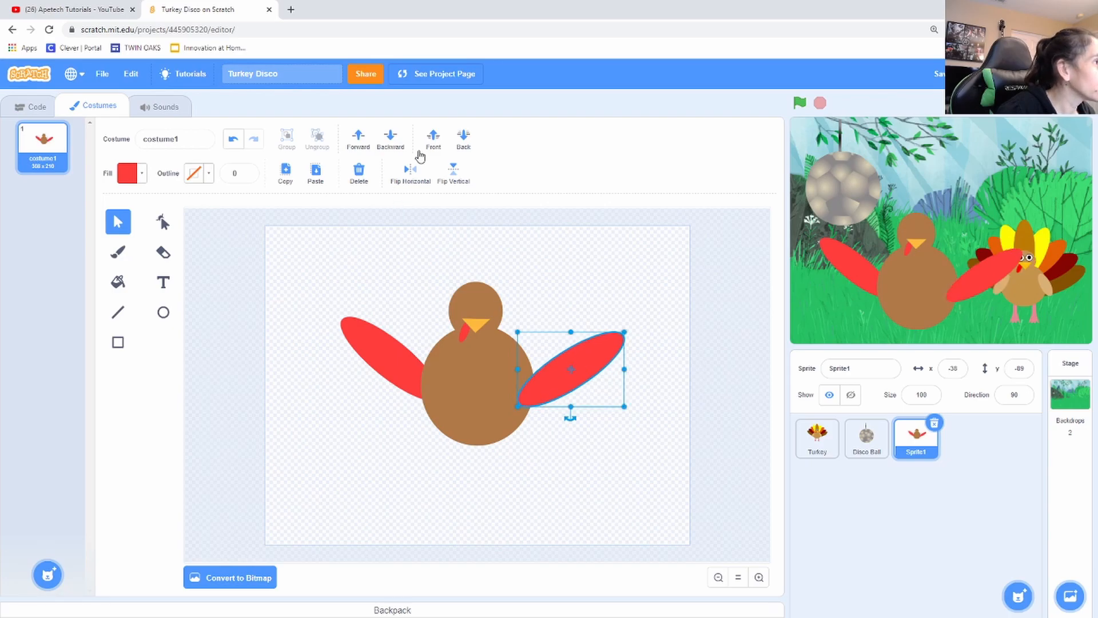
Step: Send the right red feather backward until it lies behind the brown body
left_click(392, 138)
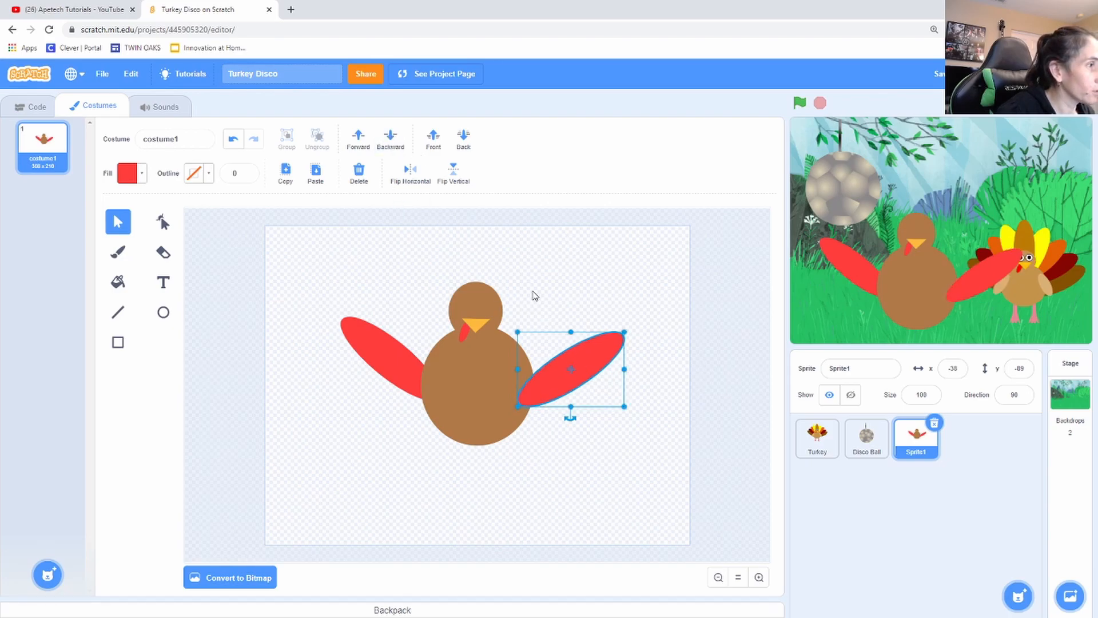
left_click(391, 137)
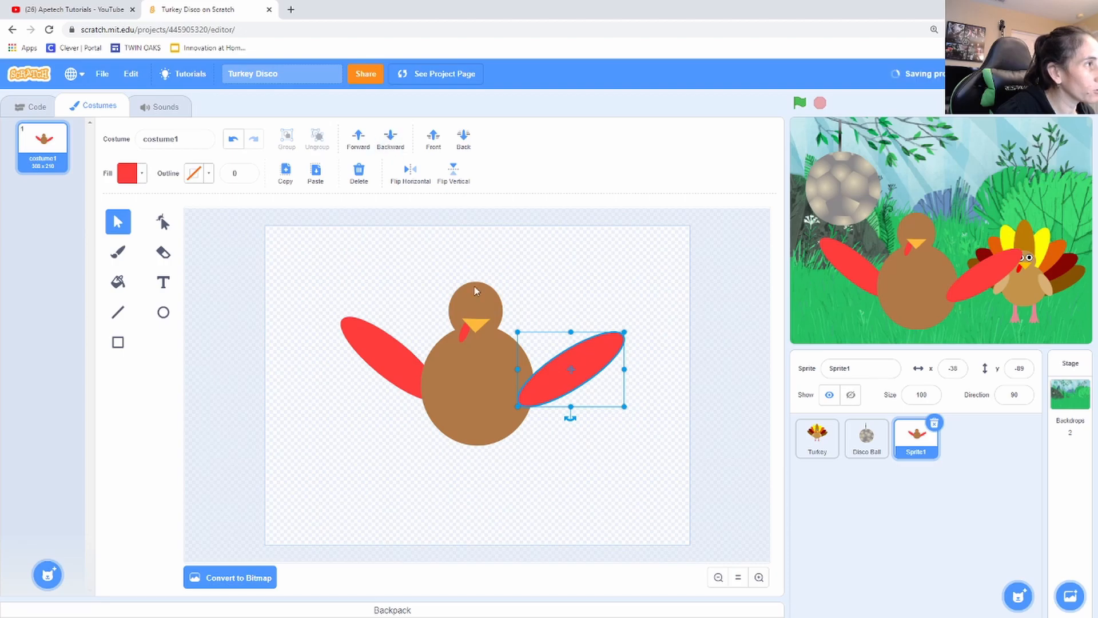
left_click(591, 426)
left_click(574, 379)
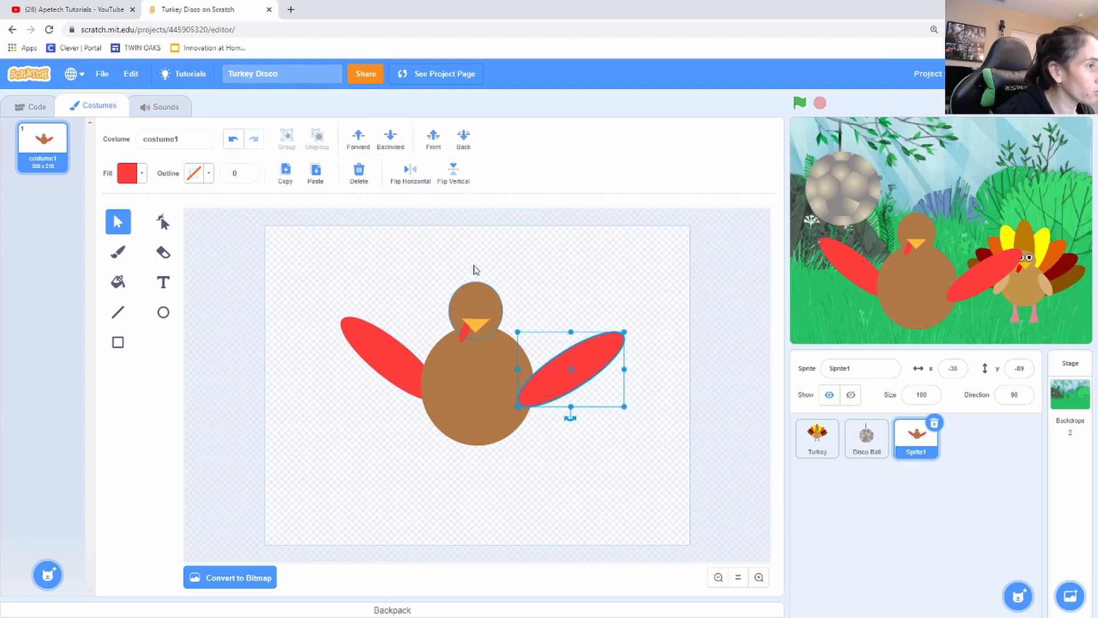
left_click(386, 144)
left_click(388, 143)
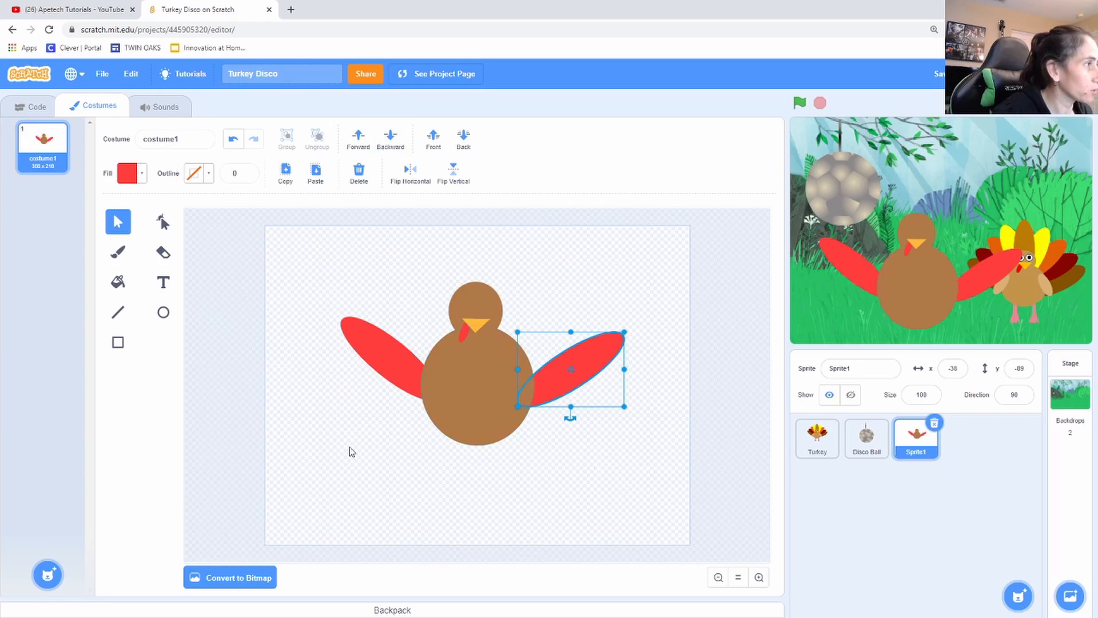
left_click(522, 457)
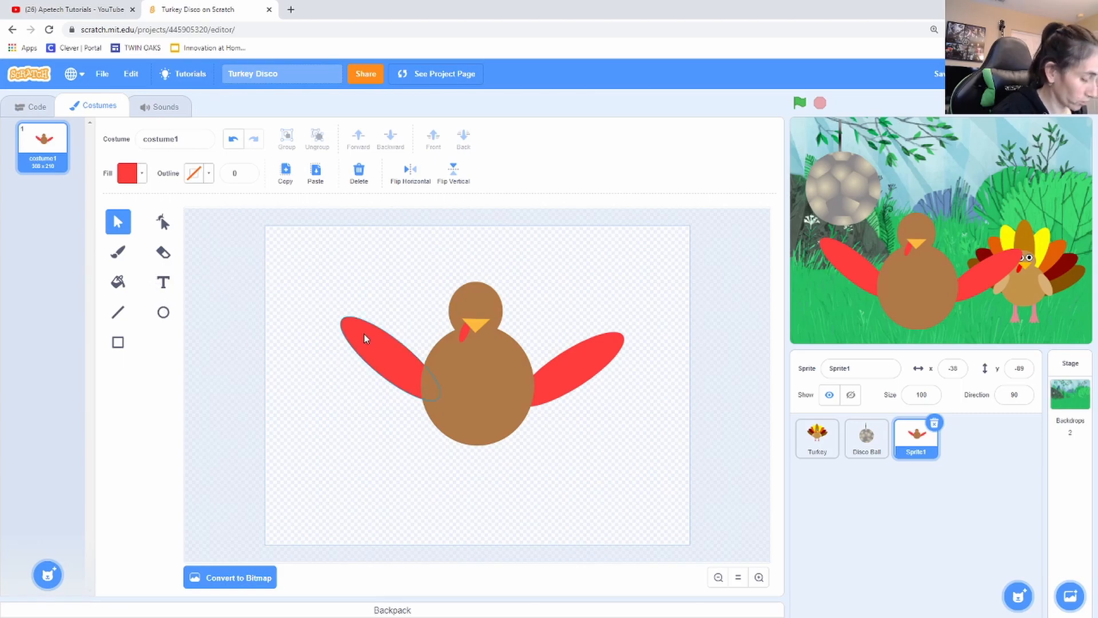
Step: Add a yellow copy (color 14) of the left red feather just above it and send it backward behind the brown body
key("ctrl+v")
left_click_drag(374, 340, 379, 309)
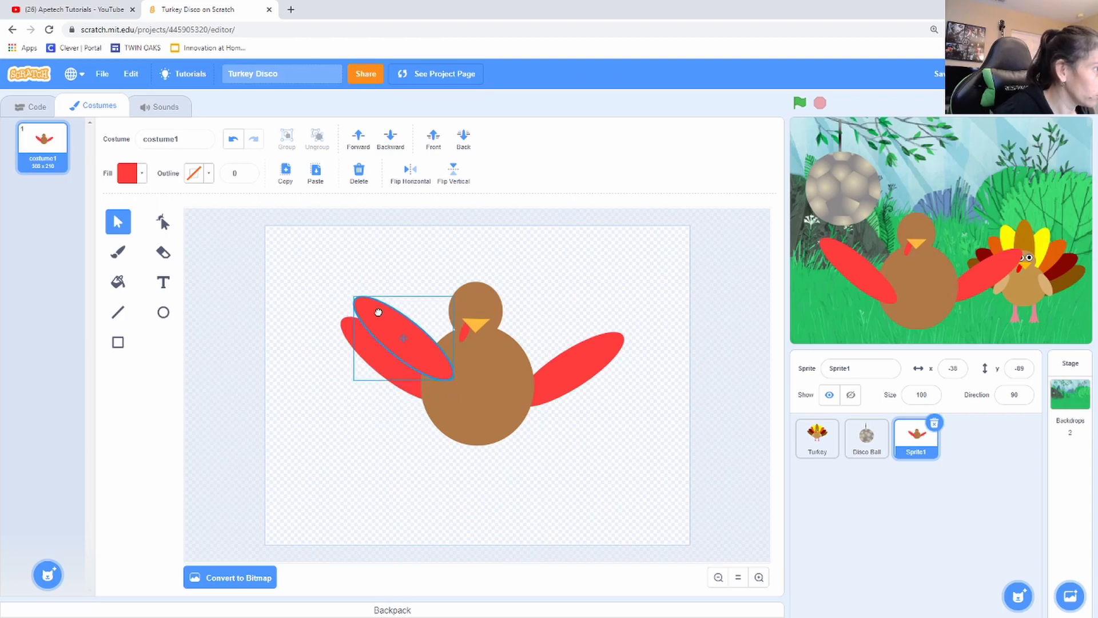
left_click(141, 174)
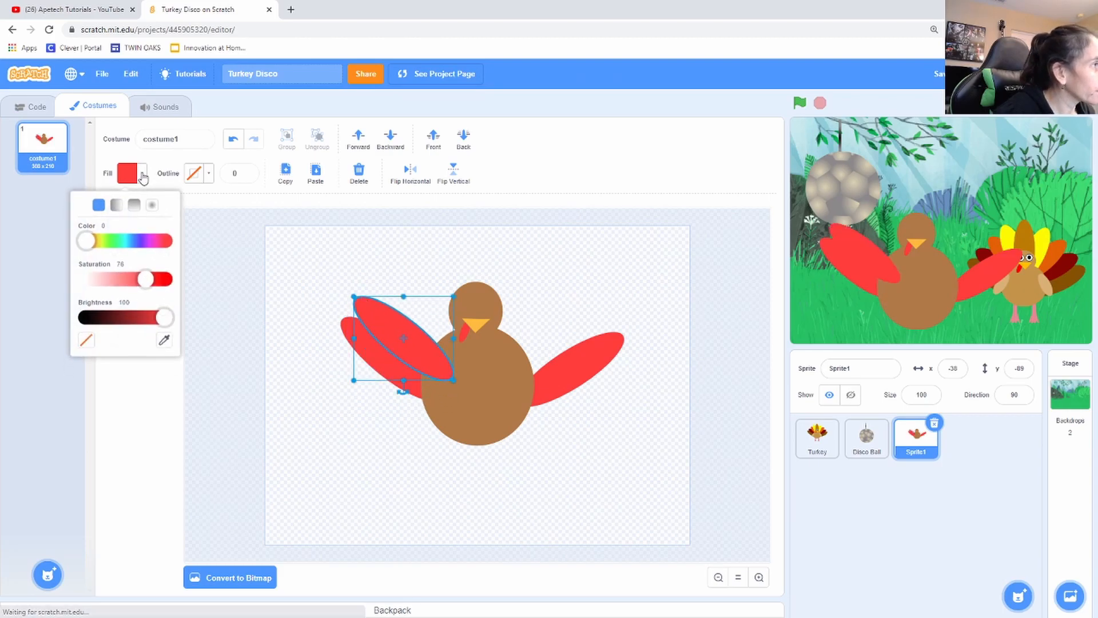
left_click_drag(91, 240, 100, 240)
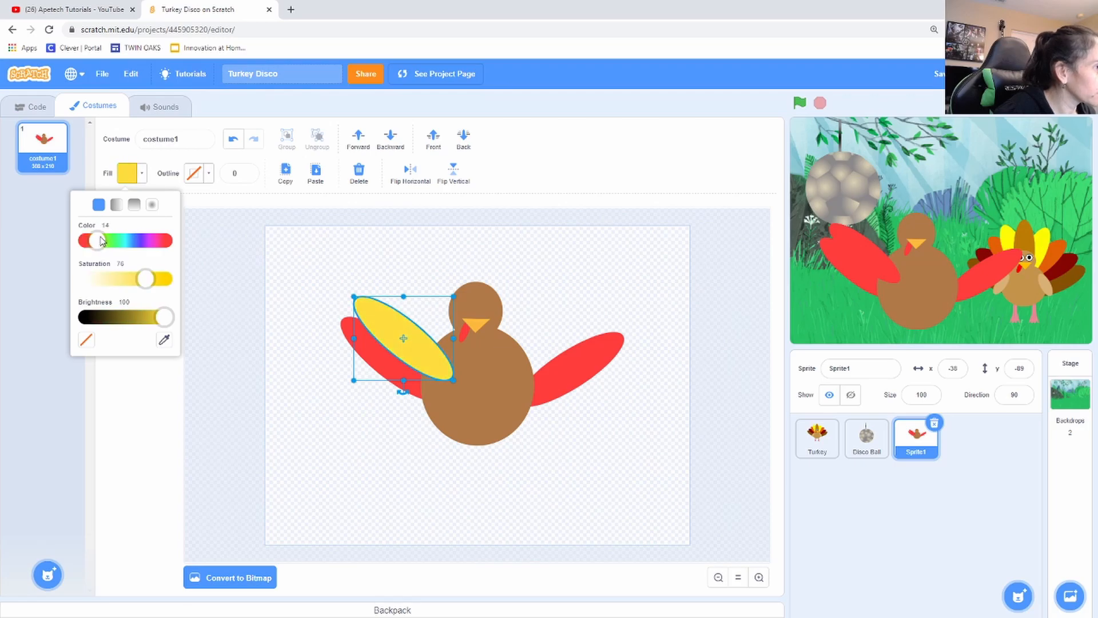
left_click(398, 143)
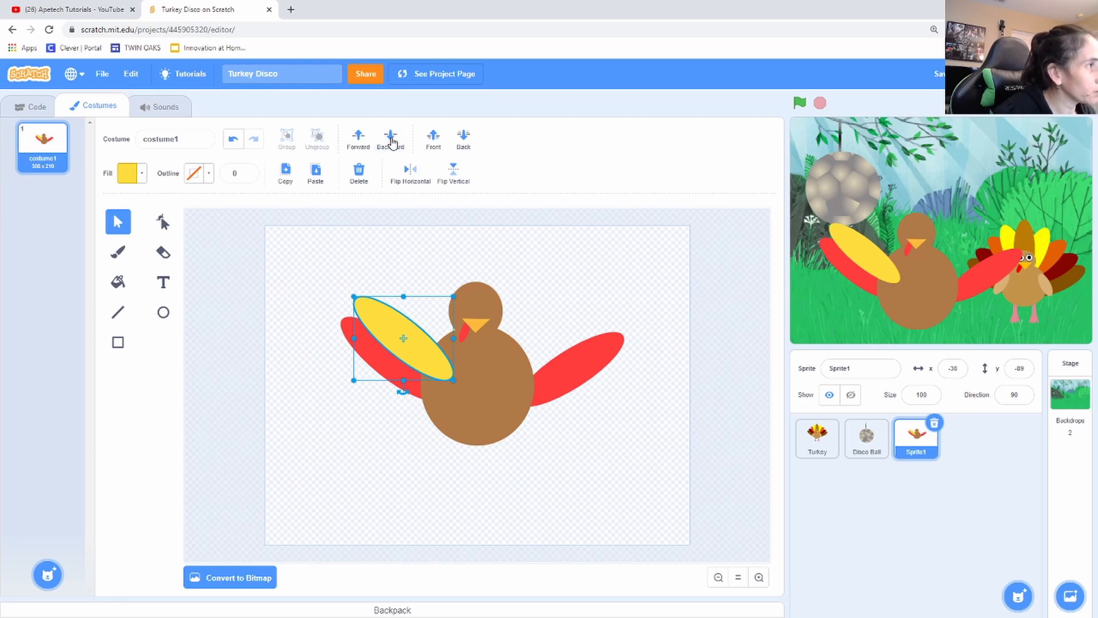
left_click(390, 141)
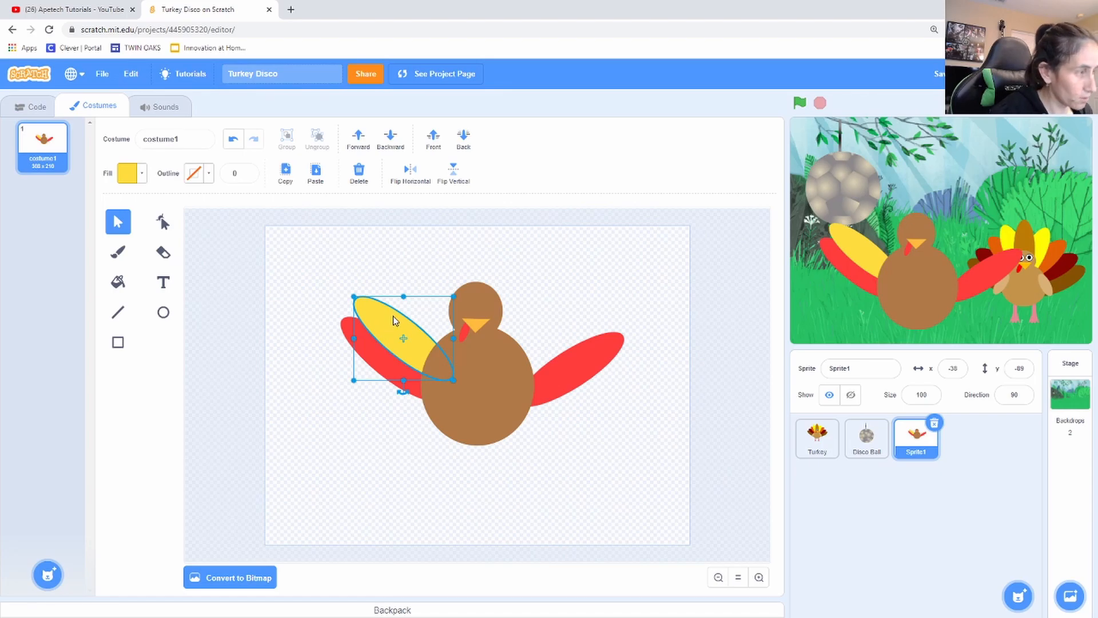
Step: Duplicate the yellow feather and place the copy above the right red feather, tilted up to the right
key("ctrl+v")
left_click_drag(393, 316, 530, 322)
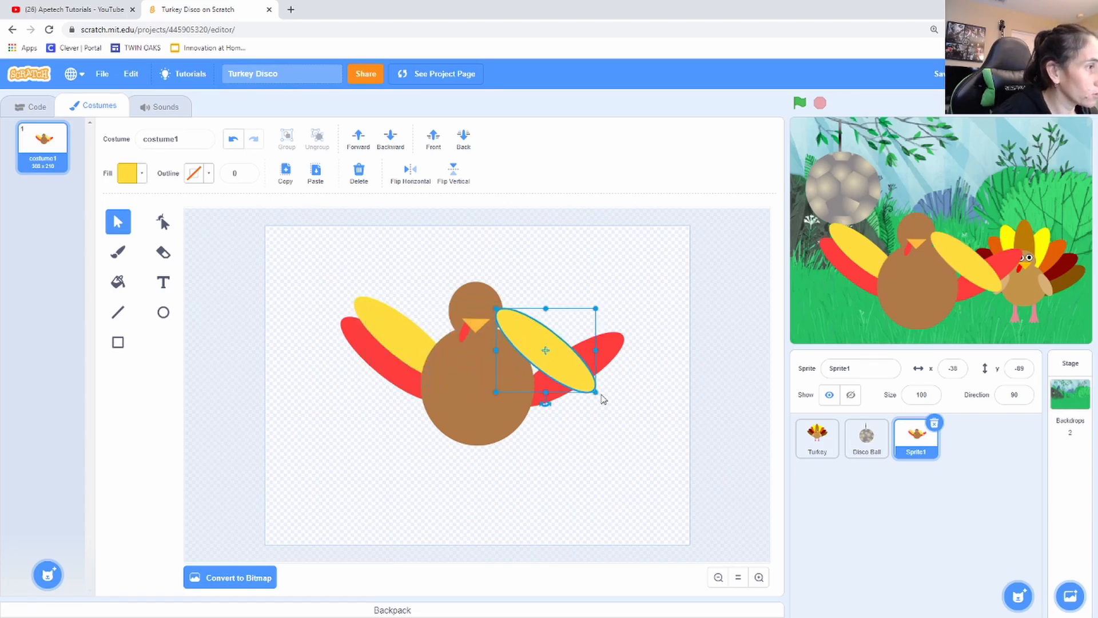
left_click_drag(547, 404, 456, 335)
left_click_drag(535, 345, 542, 330)
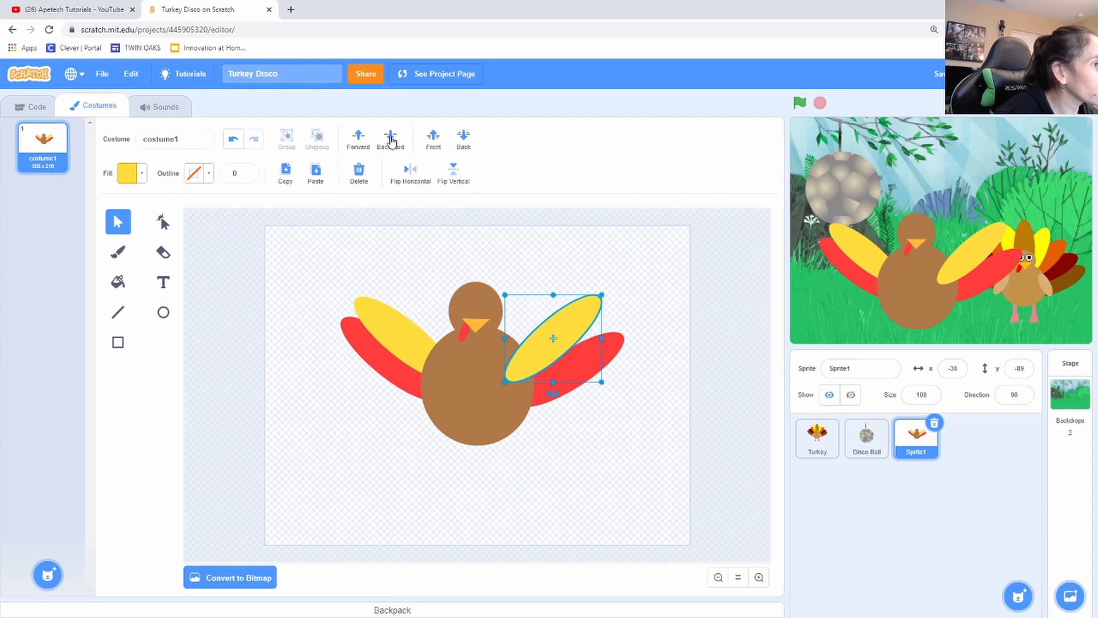
left_click_drag(535, 343, 535, 346)
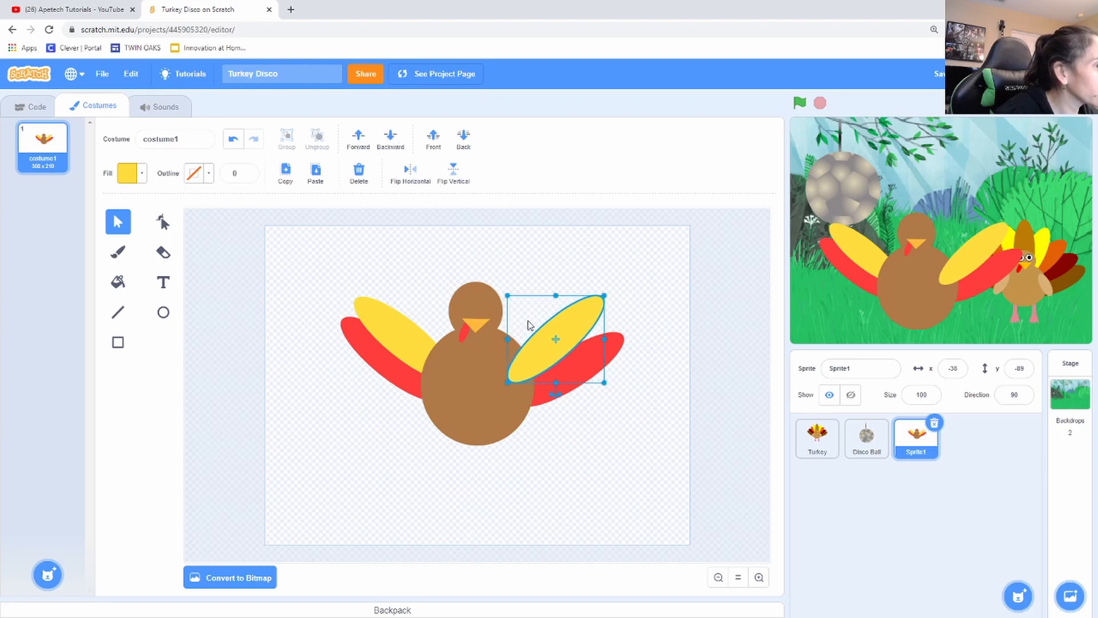
Step: Send the right yellow feather backward until it lies behind the brown body, and shift it slightly down
left_click(388, 147)
left_click(388, 148)
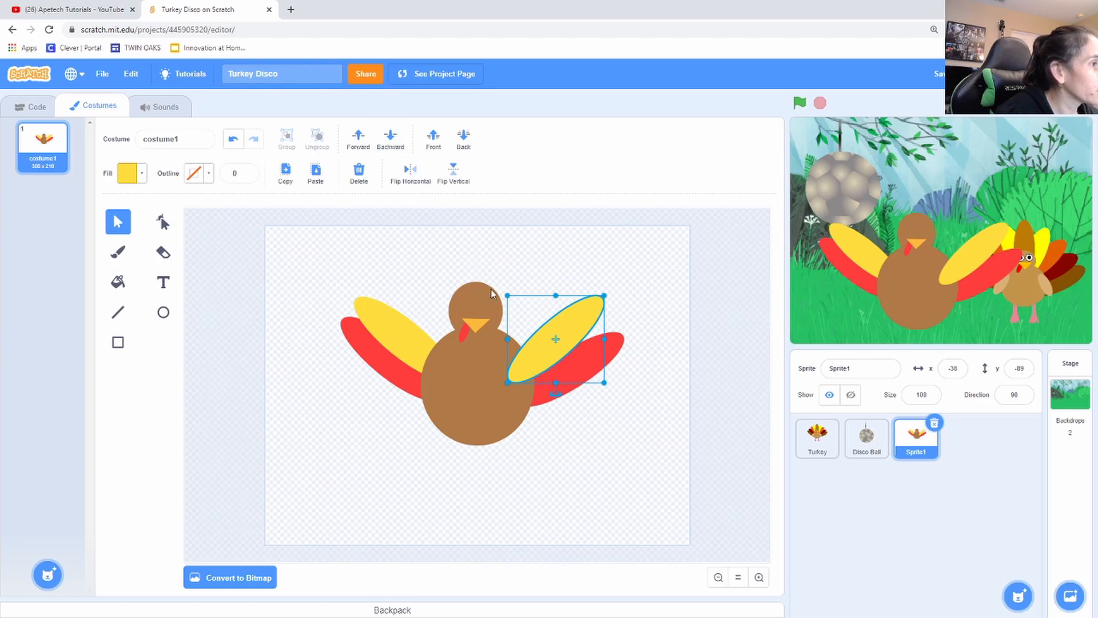
left_click(391, 150)
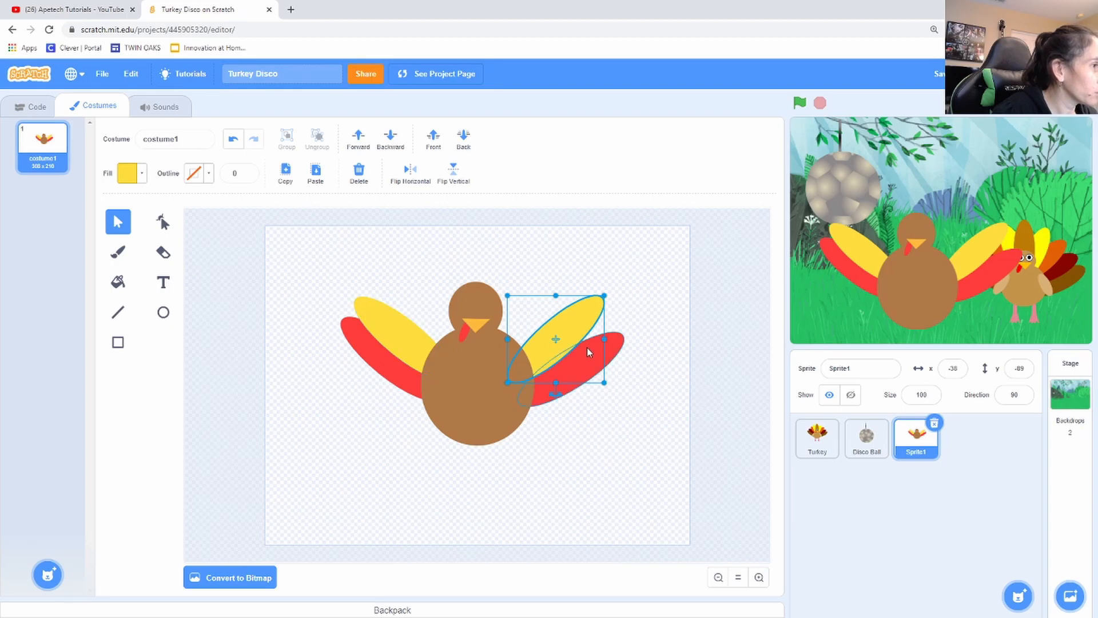
left_click_drag(593, 319, 591, 325)
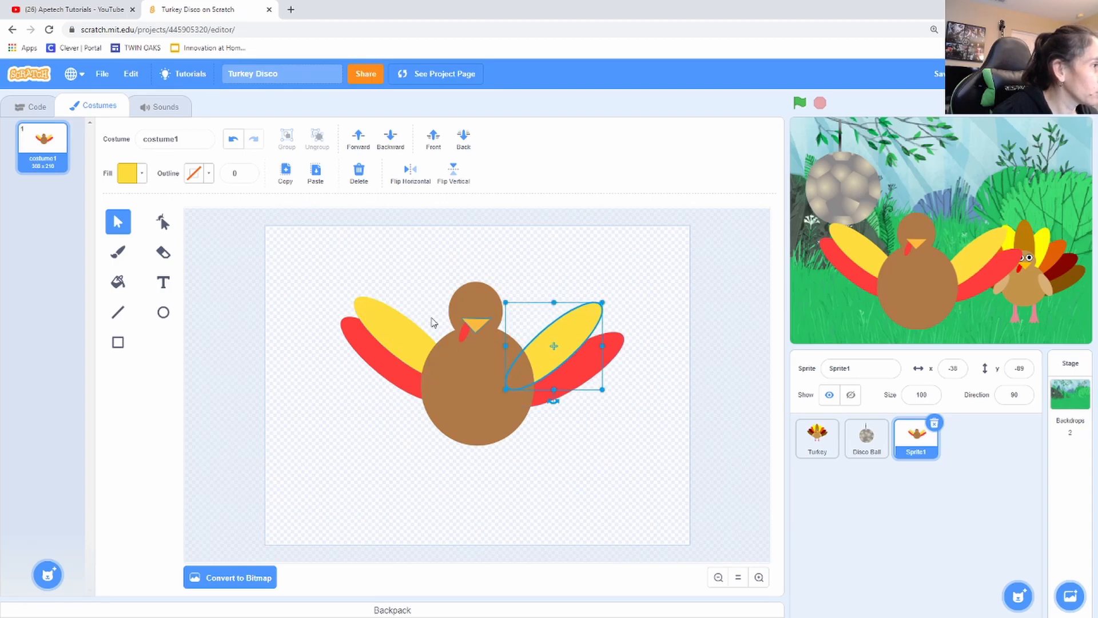
Step: Tilt the left yellow feather slightly more upright and shift it a little toward the body
left_click(382, 321)
left_click_drag(403, 391, 400, 393)
left_click_drag(418, 345, 423, 346)
left_click(391, 420)
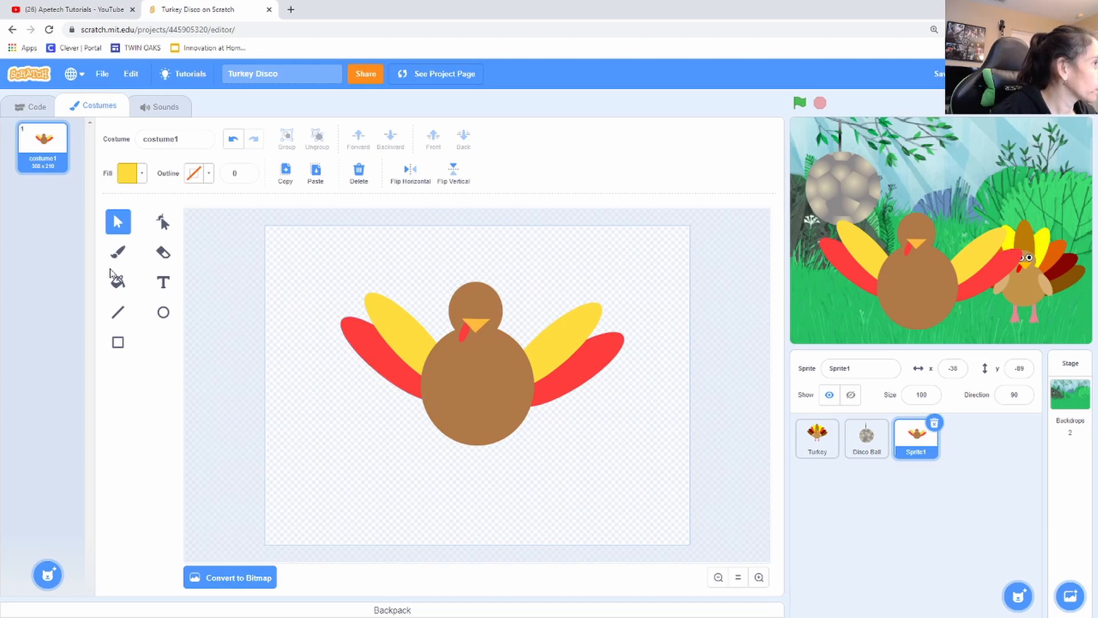
Step: Duplicate the left yellow feather, place the copy closer to the head, and tilt it more upright
left_click(386, 334)
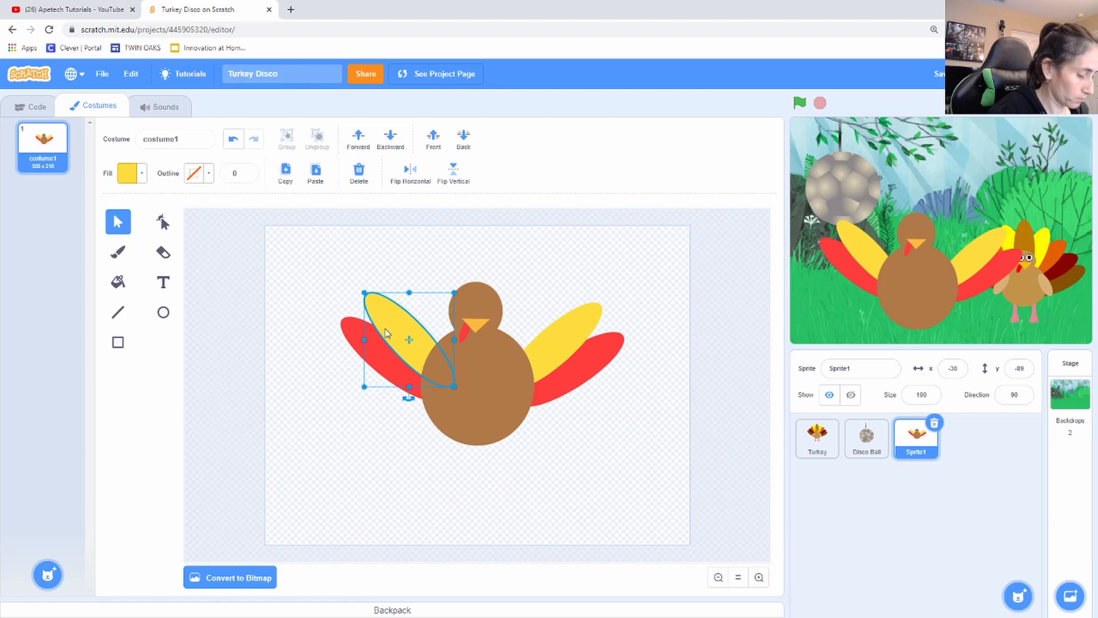
left_click_drag(387, 328, 410, 320)
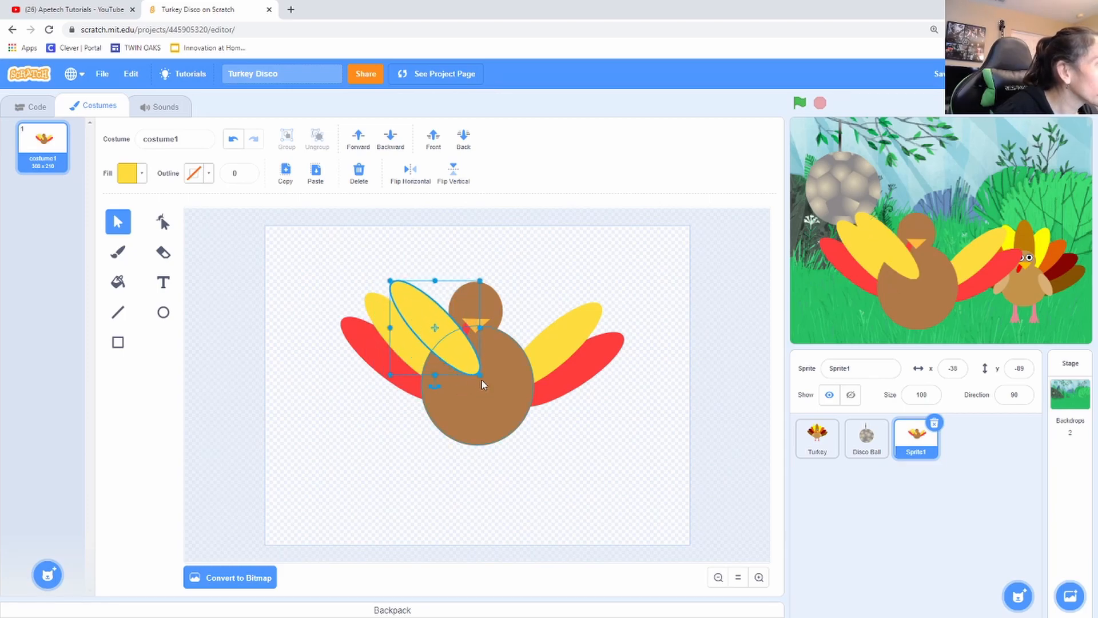
left_click_drag(437, 387, 427, 388)
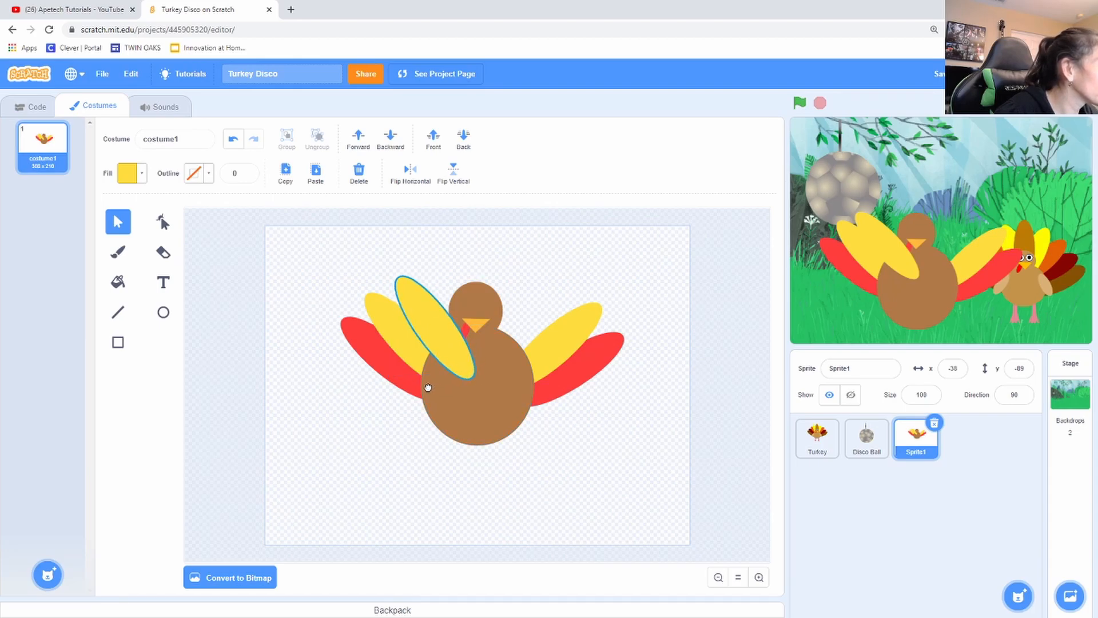
left_click_drag(428, 387, 428, 388)
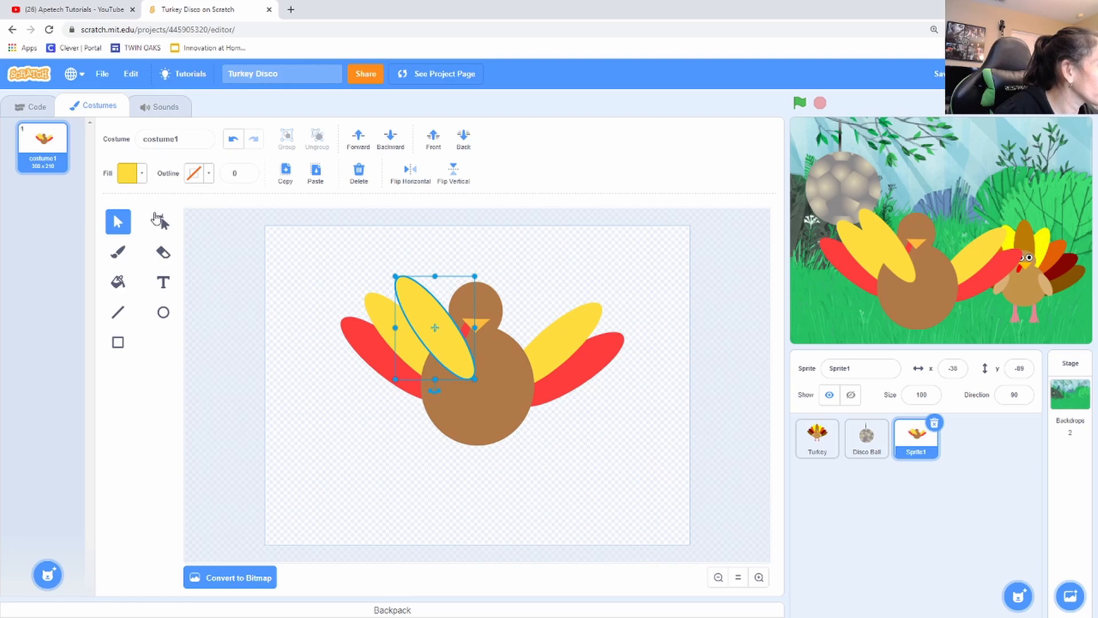
Step: Recolor the new feather beside the head orange (color 10) and send it to the back
left_click(142, 173)
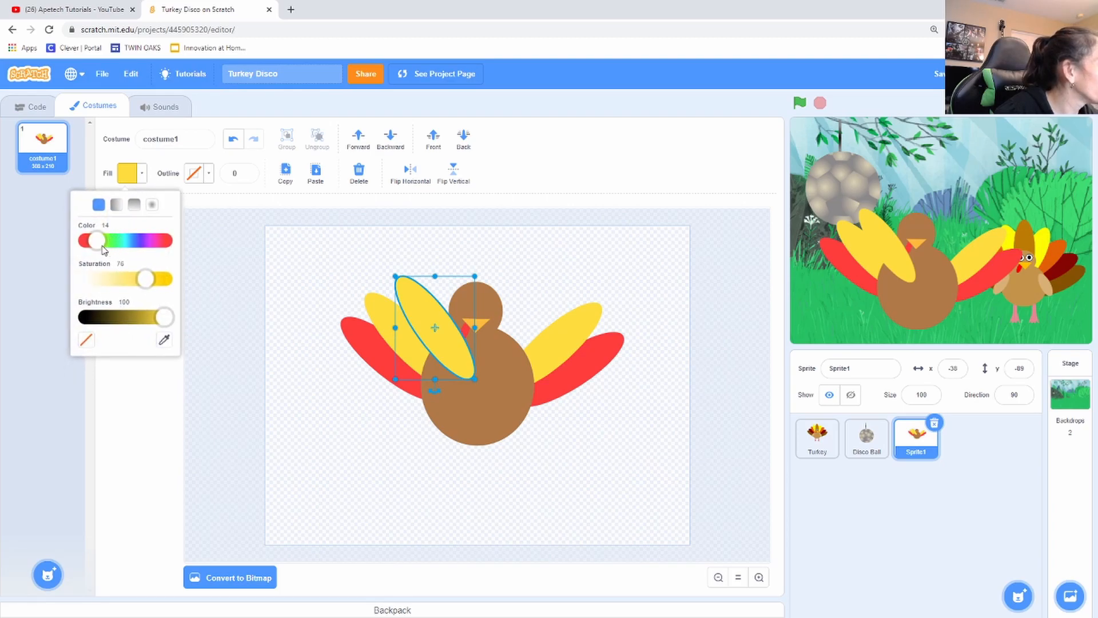
left_click_drag(99, 246, 96, 246)
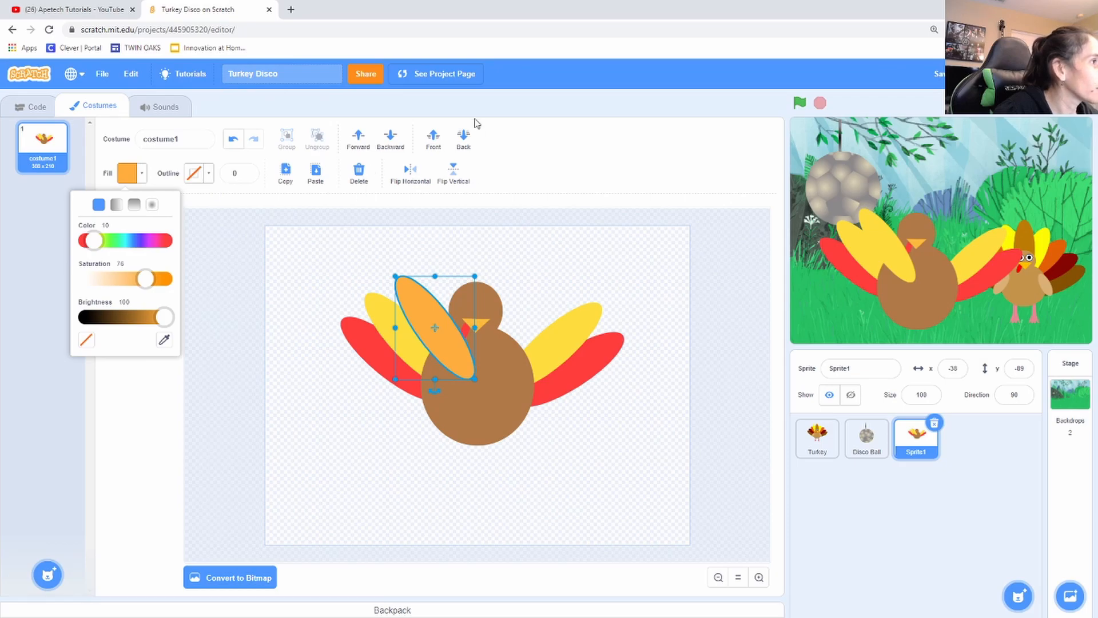
left_click(463, 148)
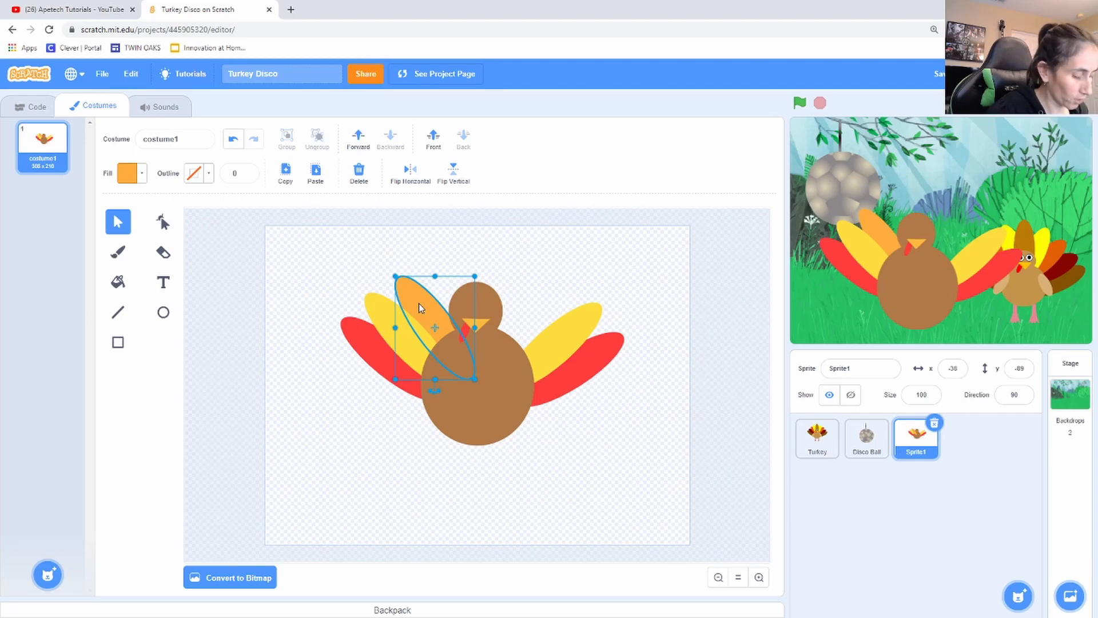
Step: Duplicate the orange feather and place the copy on the head's right side, tilted up to the right
key("ctrl+v")
left_click_drag(419, 304, 478, 290)
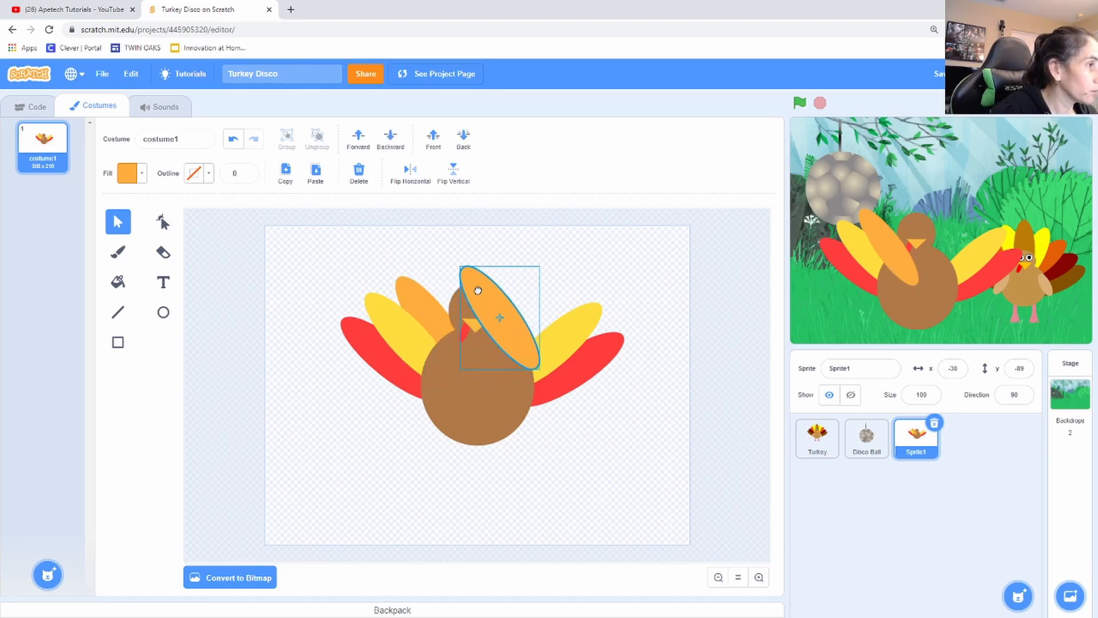
left_click_drag(501, 378, 509, 339)
left_click_drag(526, 391, 525, 393)
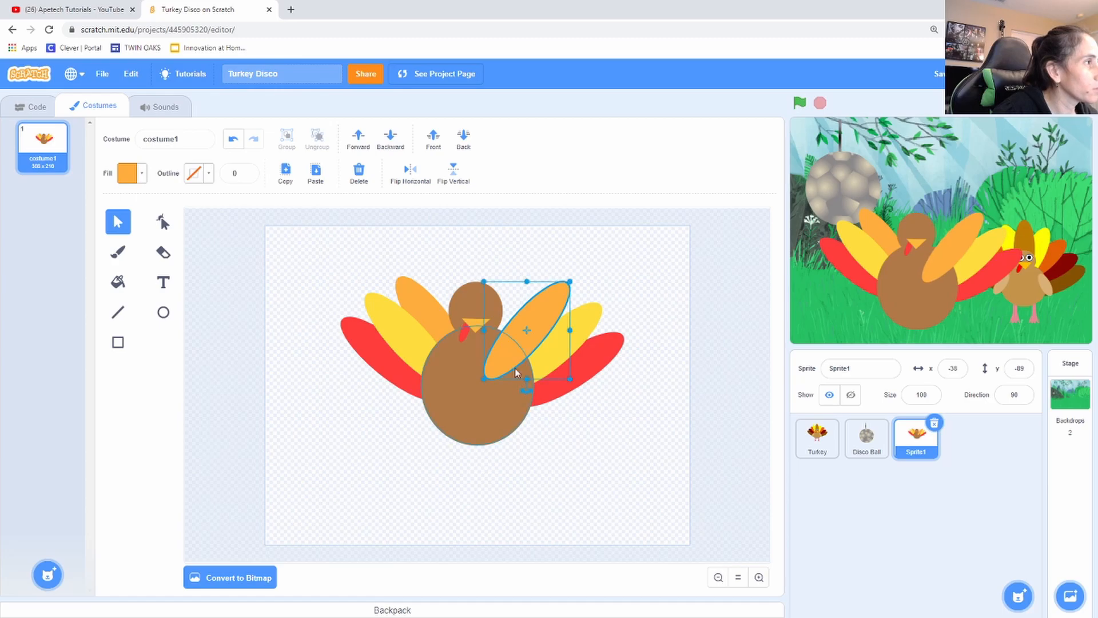
Step: Send the right orange feather backward until it lies behind the brown body, and fine-tune its position
left_click(400, 150)
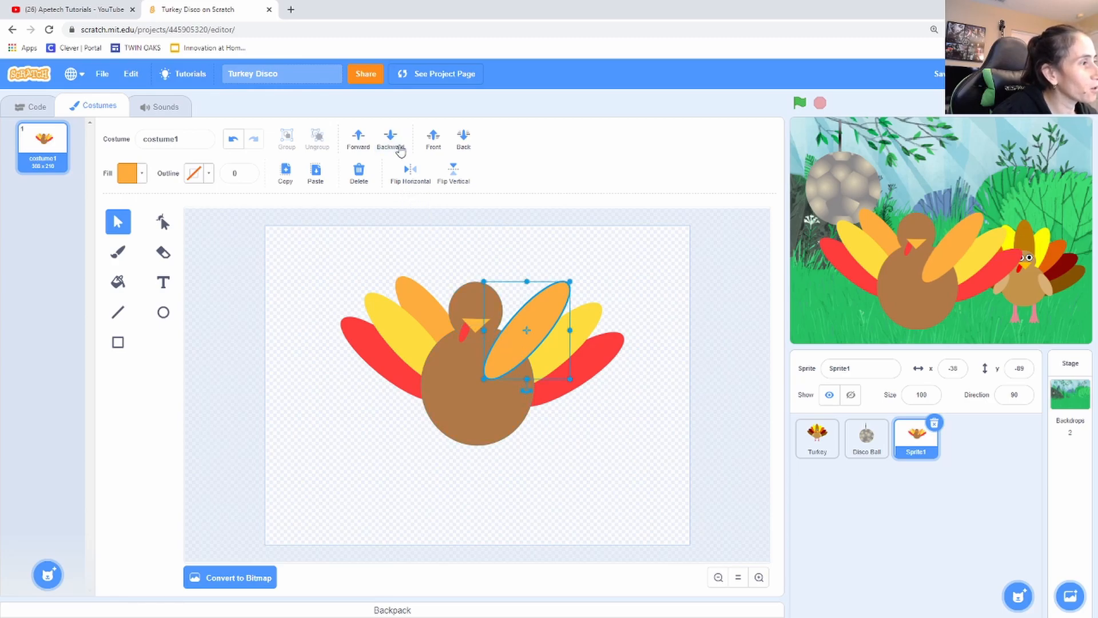
left_click(513, 339)
left_click(388, 148)
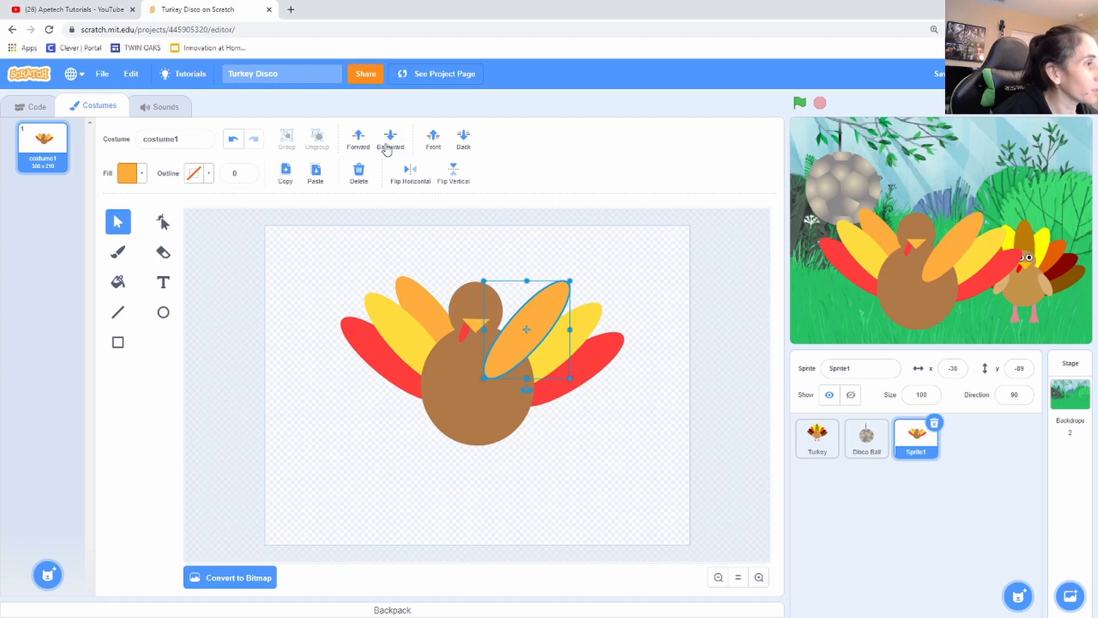
left_click(388, 148)
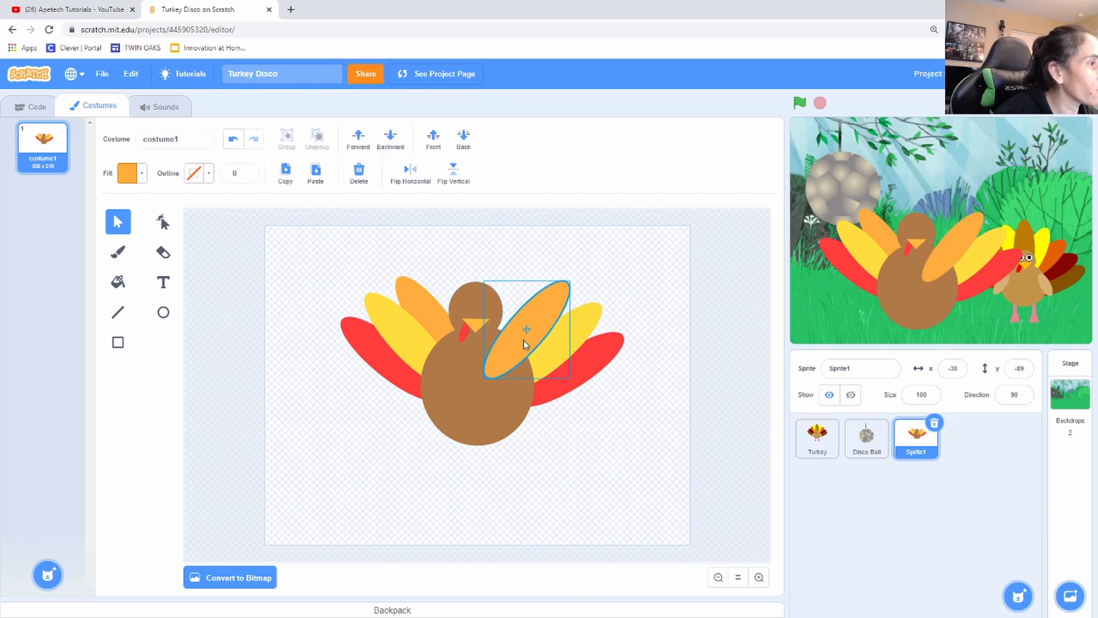
left_click(383, 146)
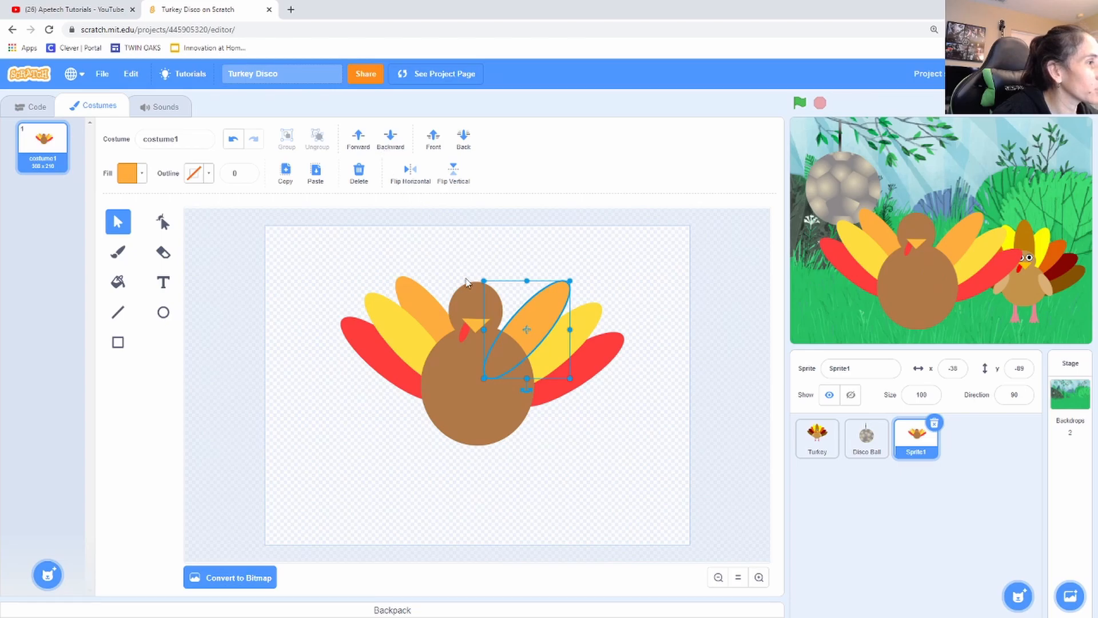
left_click_drag(525, 330, 526, 331)
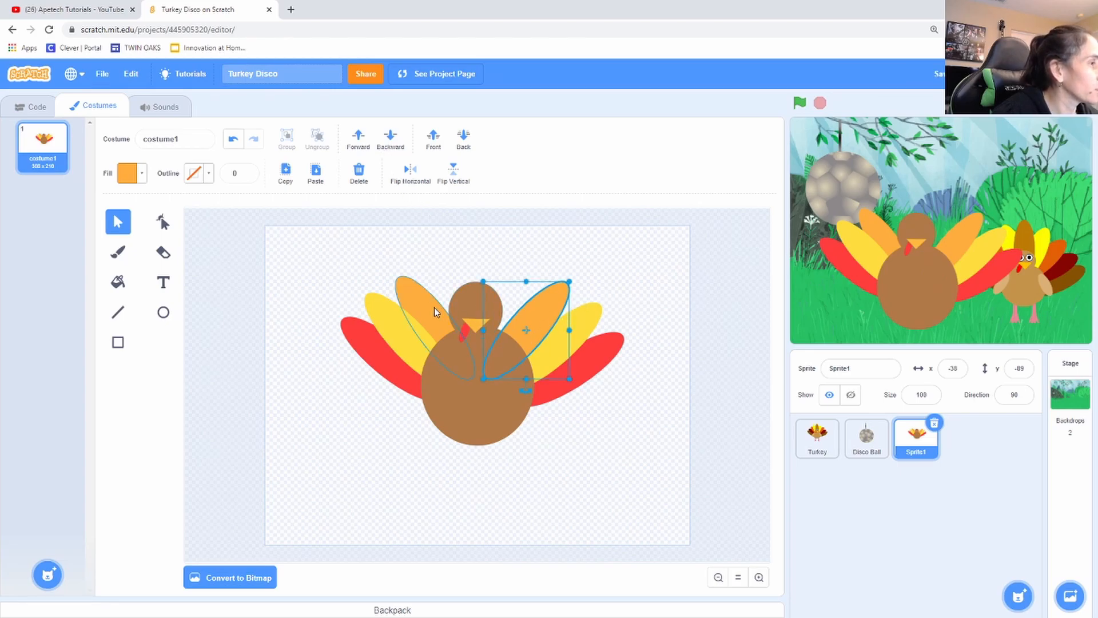
Step: Tilt the left orange feather slightly more upright
left_click(421, 301)
left_click_drag(436, 389, 430, 386)
left_click(584, 433)
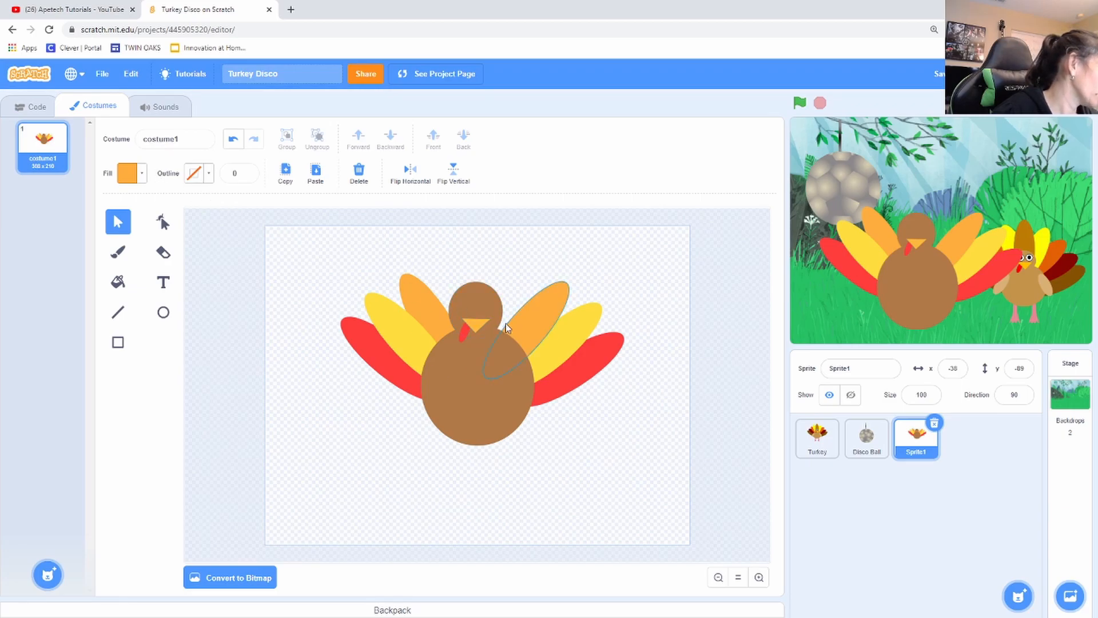
Step: Select the red, yellow and orange feathers on the right together and shift them slightly left toward the body
left_click(560, 379)
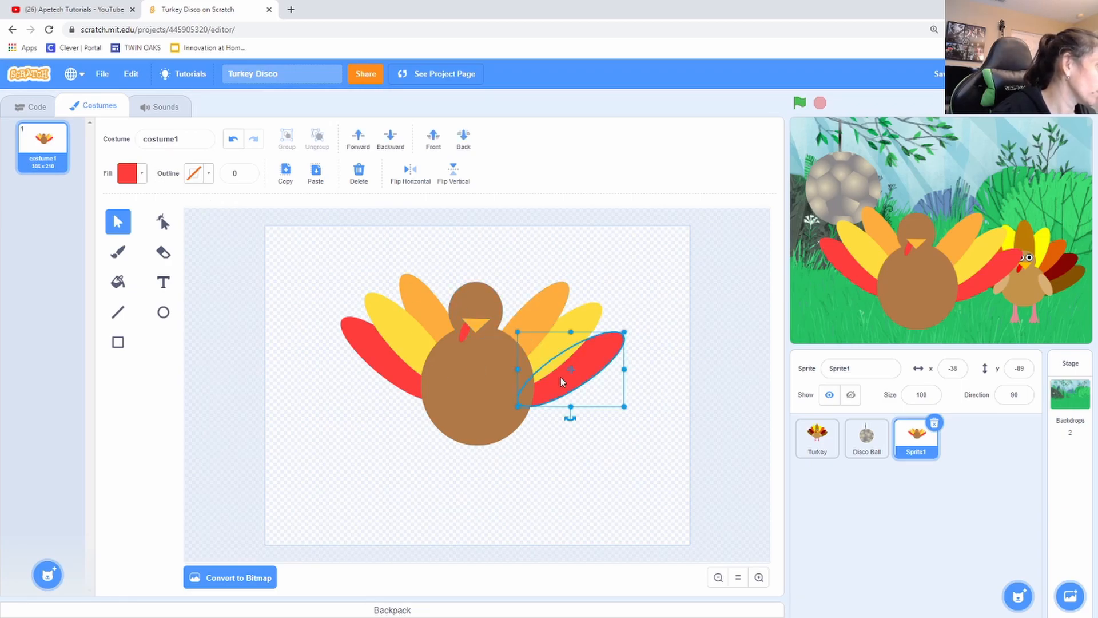
left_click(544, 359)
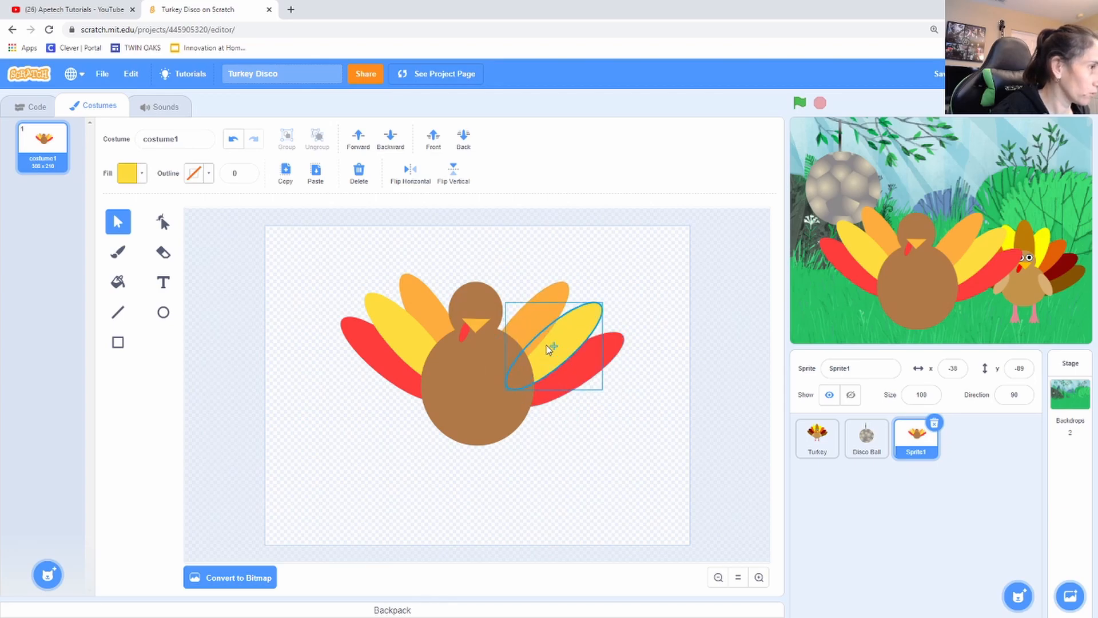
left_click(597, 360)
left_click(574, 327, "shift")
left_click(525, 318, "shift")
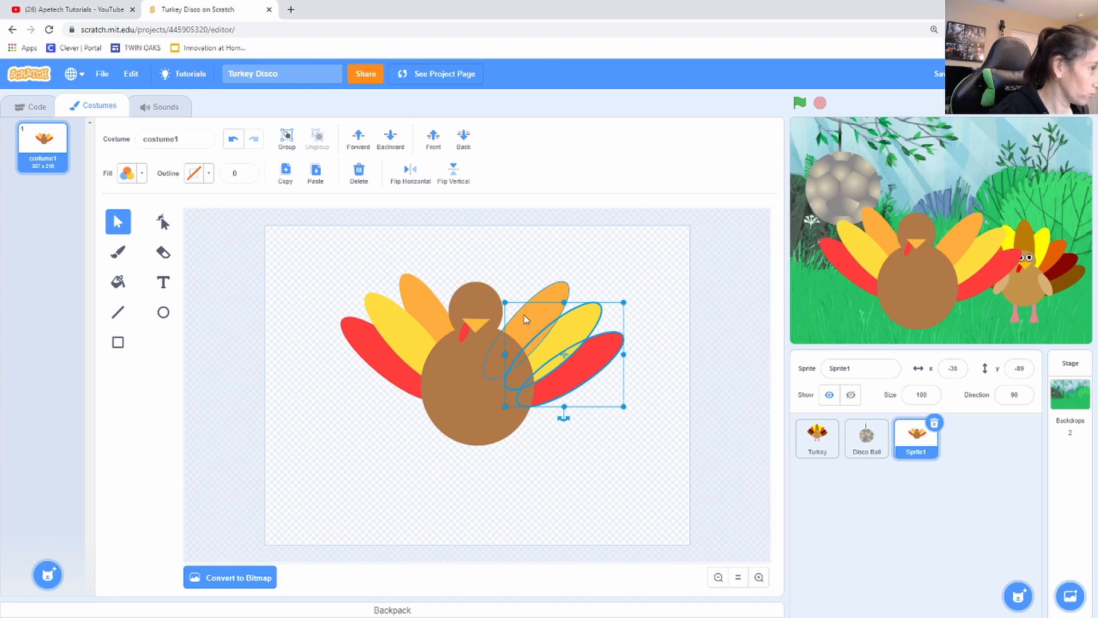
left_click(524, 315, "shift")
key("Left")
key("Up")
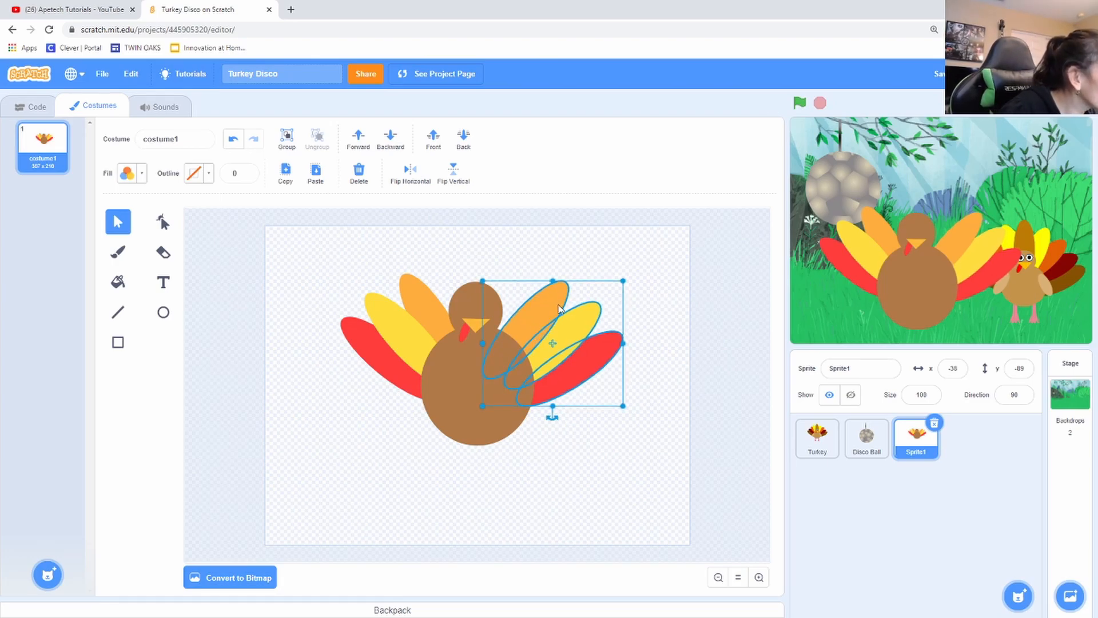
left_click_drag(548, 310, 543, 309)
left_click(574, 473)
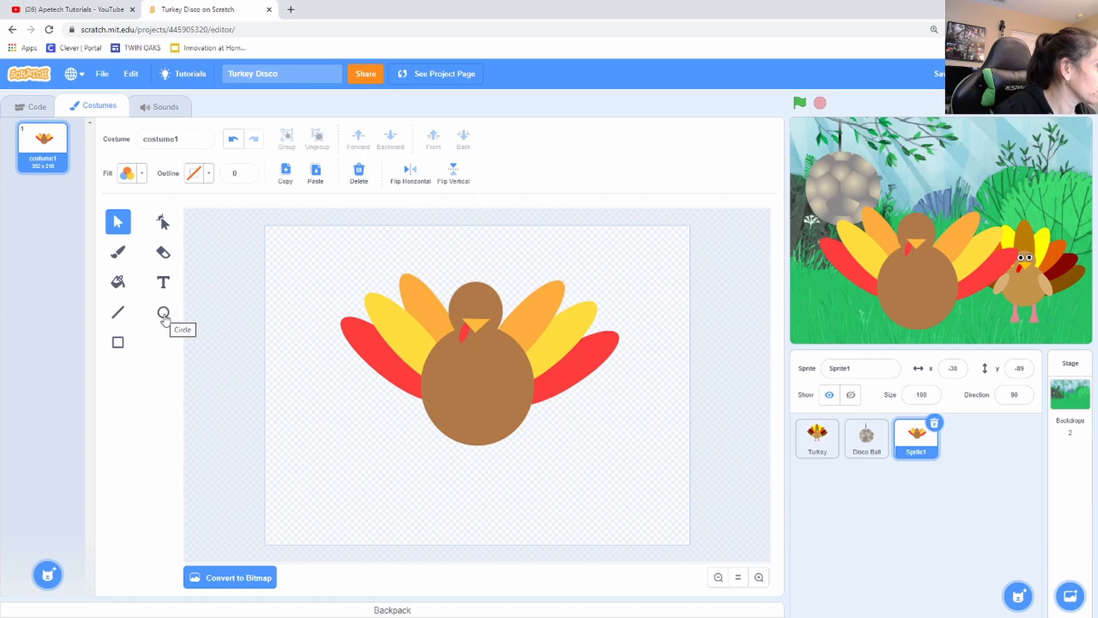
Step: Duplicate the three right tail feathers together and try rotating the copies over the left feathers
left_click(537, 310)
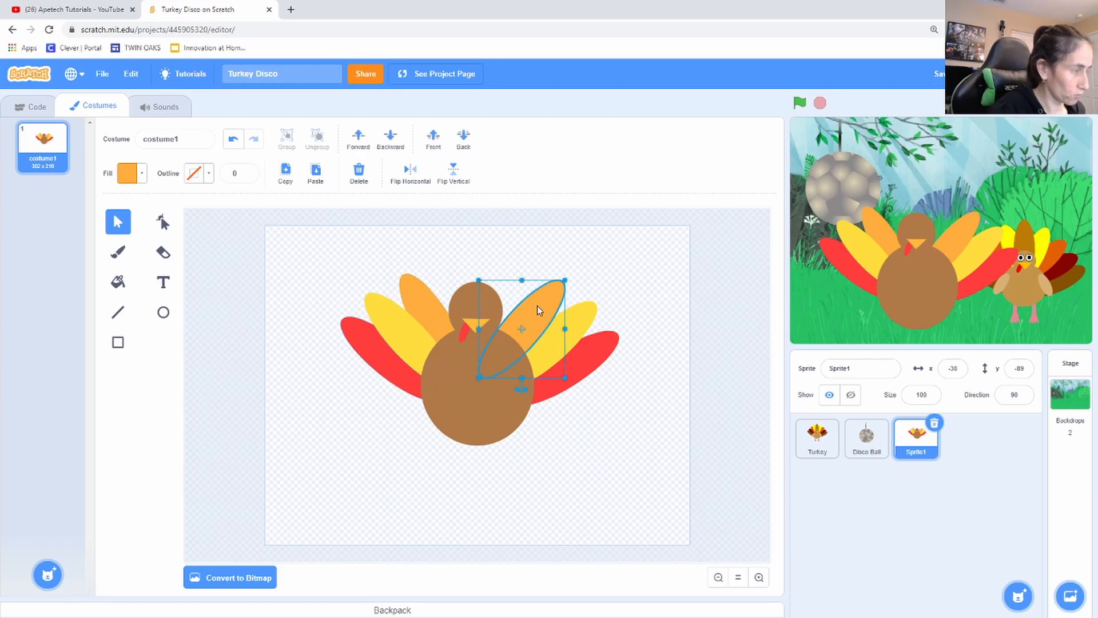
left_click(552, 339, "shift")
left_click(571, 358, "shift")
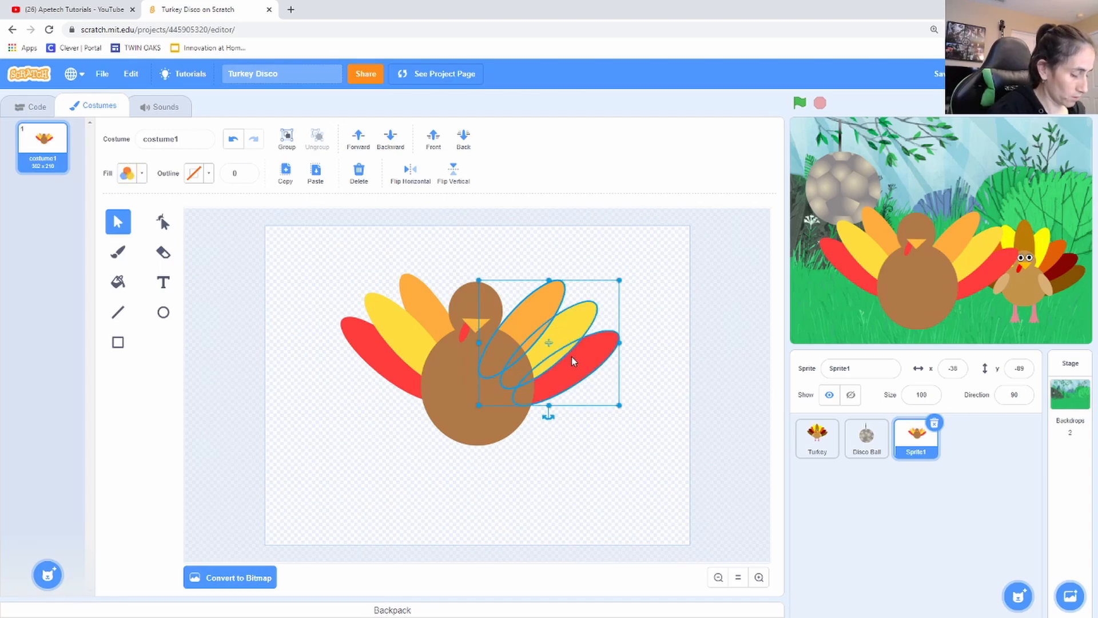
key("ctrl+c")
key("ctrl+v")
left_click_drag(560, 330, 386, 341)
left_click_drag(372, 432, 410, 319)
left_click_drag(394, 407, 380, 406)
left_click_drag(433, 343, 437, 338)
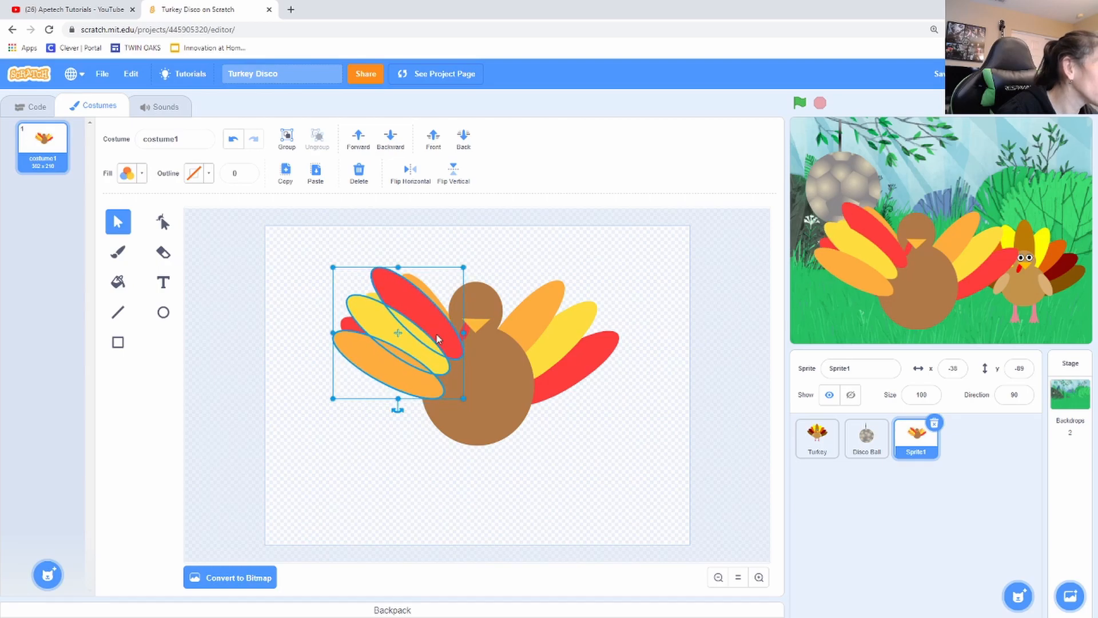
Step: Try to align the rotated feather copies with the left feathers by adjusting their tilt, size and position
left_click_drag(396, 408, 394, 353)
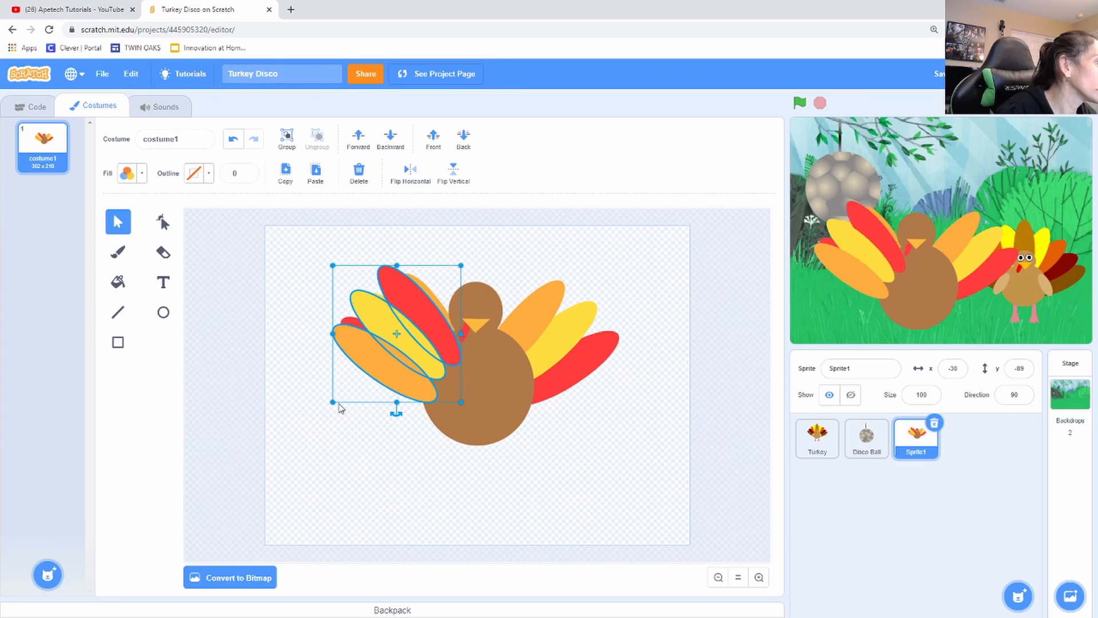
left_click_drag(333, 403, 380, 353)
left_click_drag(389, 353, 340, 394)
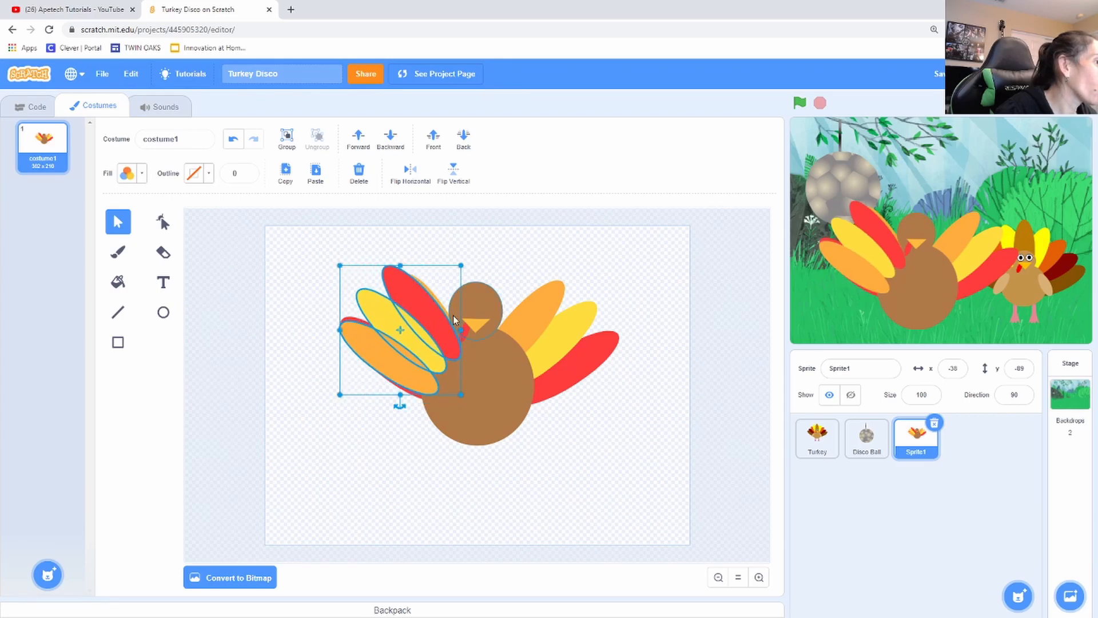
left_click(392, 415)
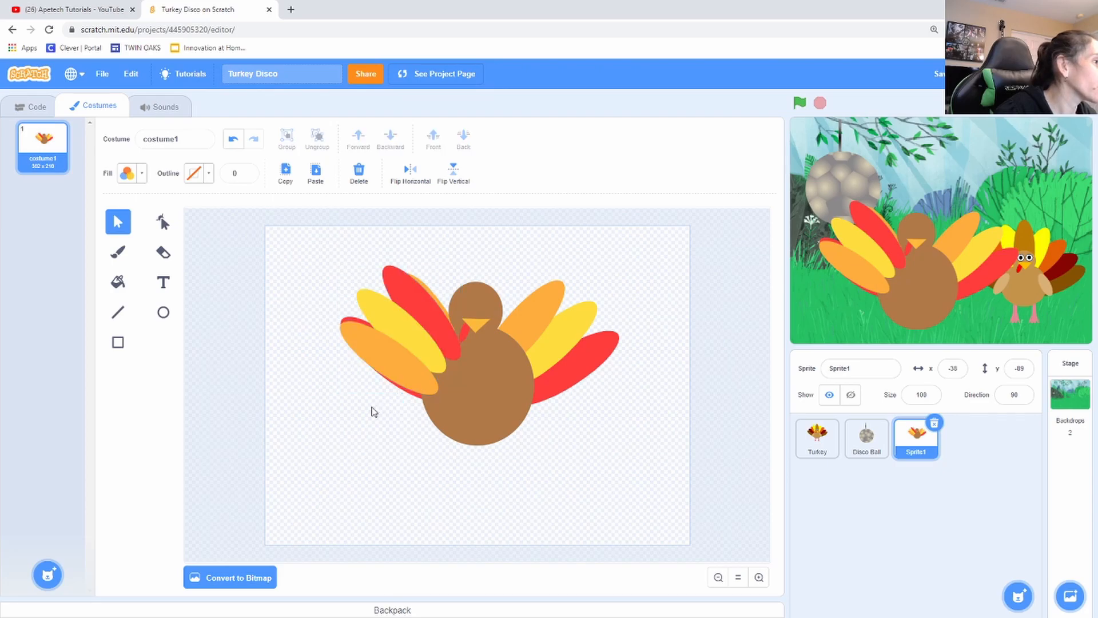
Step: Undo the placement and duplication of the three feather copies on the left side
key("ctrl+z")
key("ctrl+z")
key("ctrl+z")
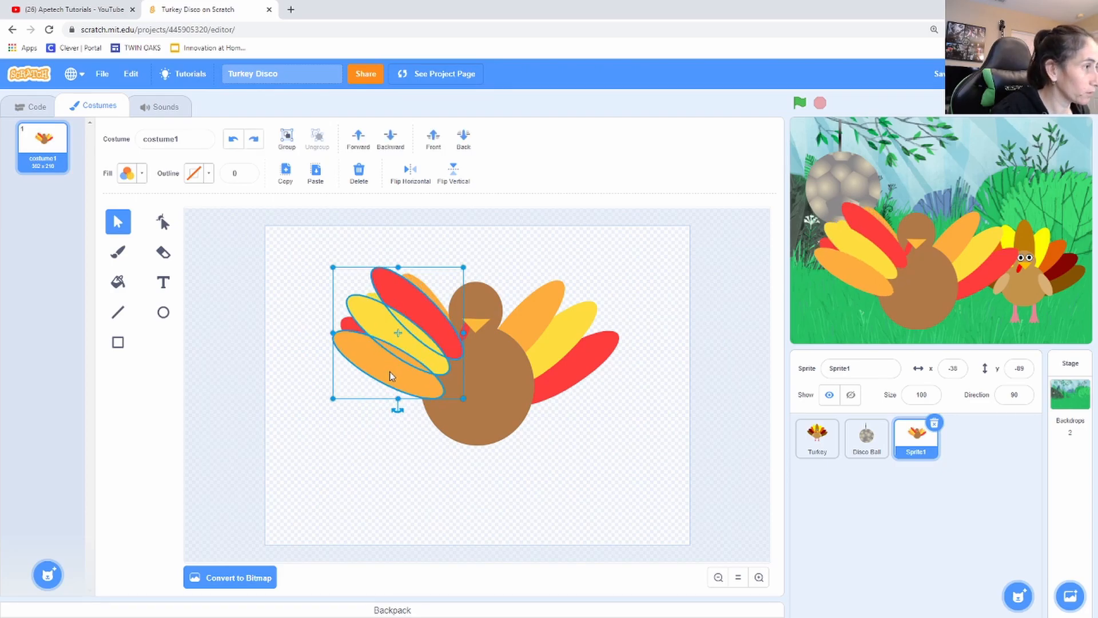
key("ctrl+shift+z")
key("ctrl+shift+z")
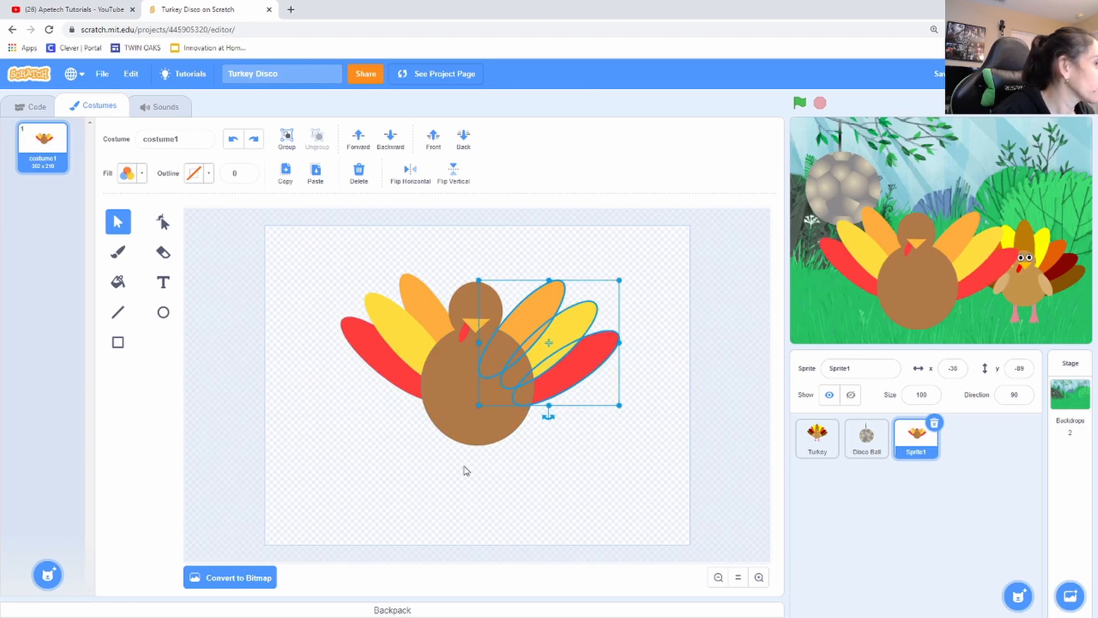
left_click(489, 480)
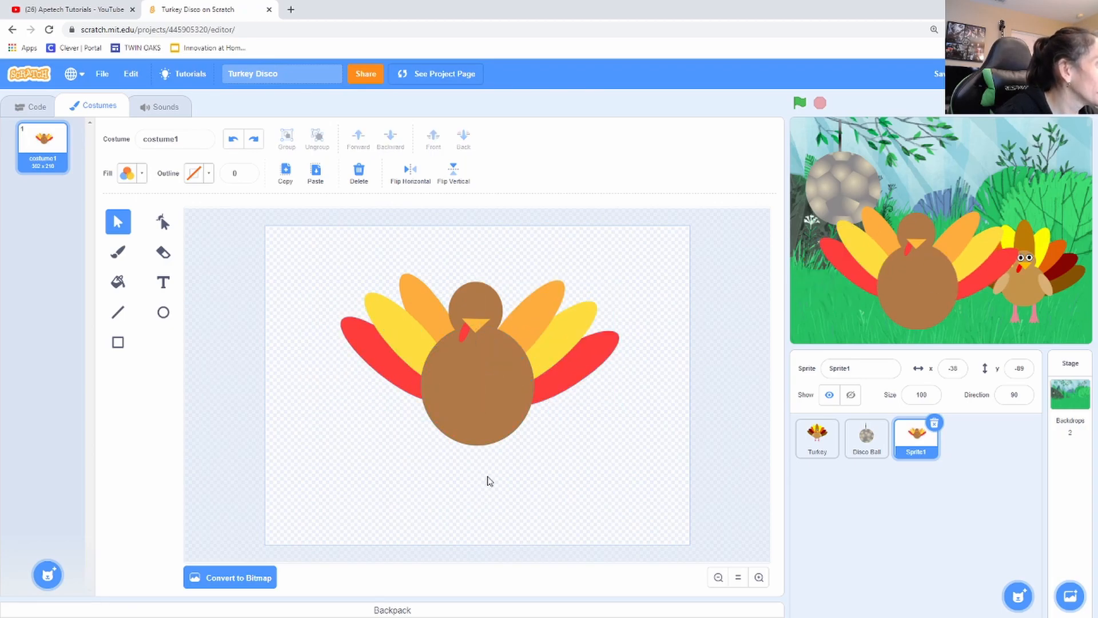
Step: Duplicate the left orange feather, move the copy up beside the head, and fill it darker orange with Color 6
left_click(414, 307)
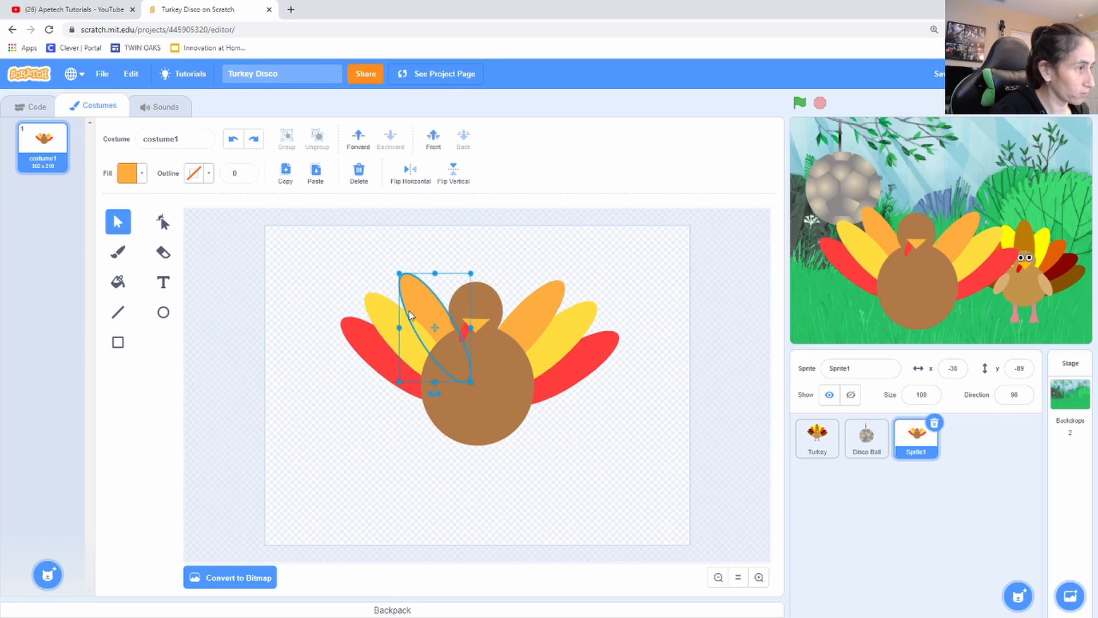
left_click_drag(435, 318, 455, 297)
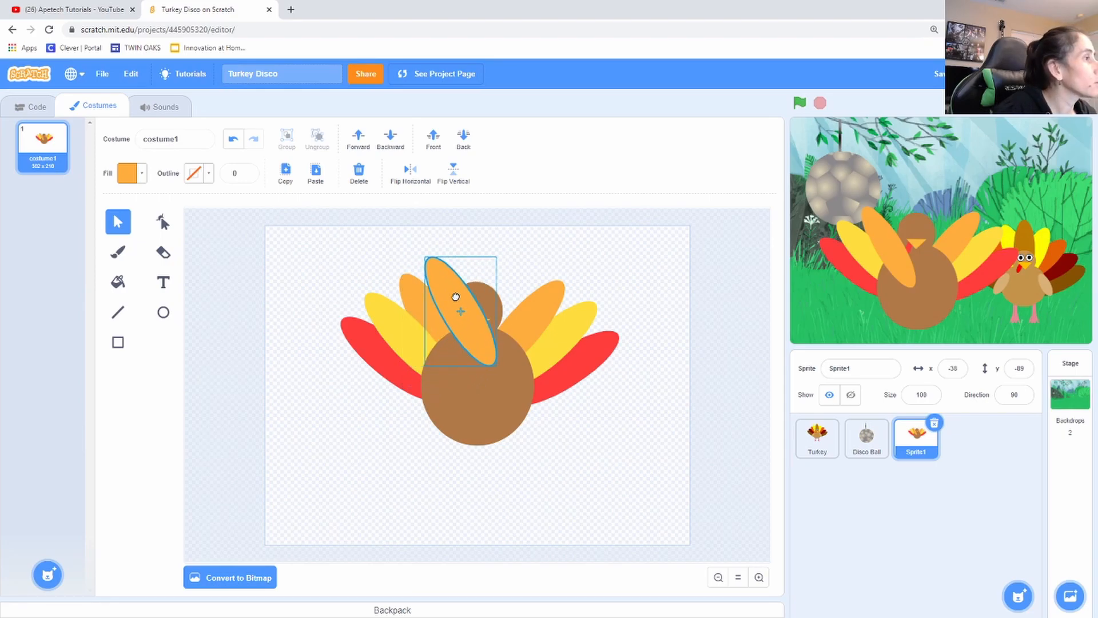
left_click(143, 175)
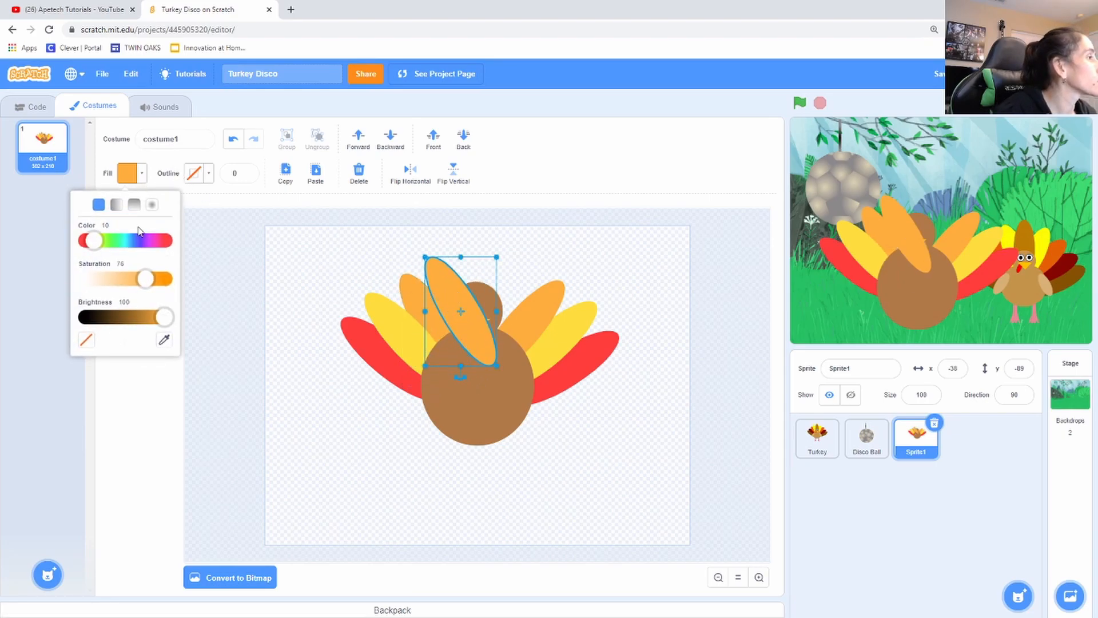
left_click_drag(95, 246, 92, 247)
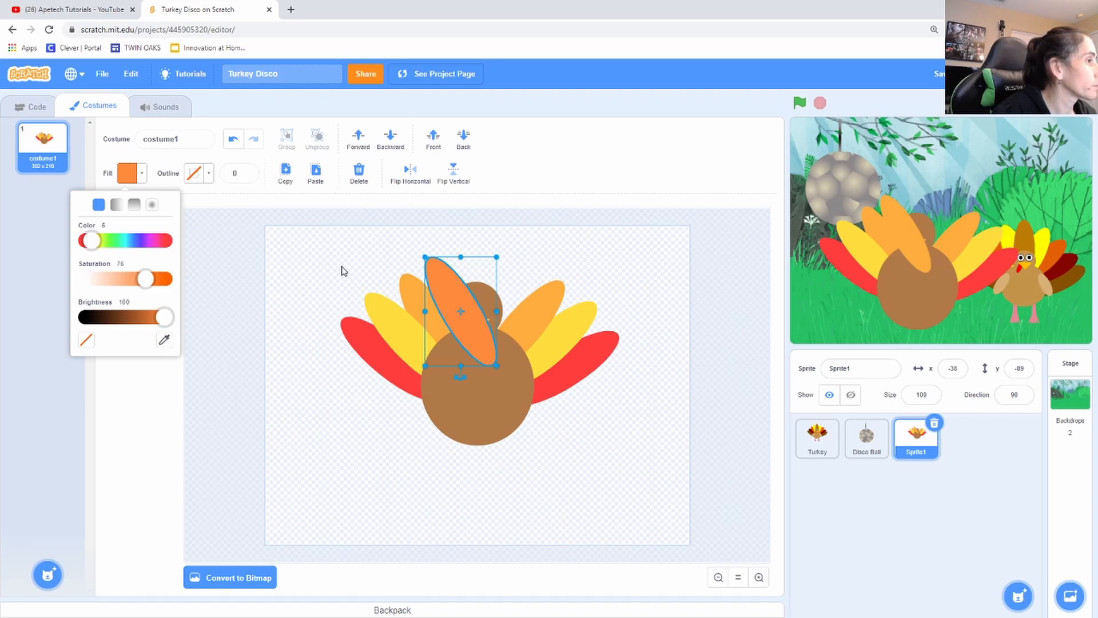
left_click(342, 270)
Step: Send the left dark orange feather backward until it lies behind the turkey's head and body
left_click(449, 296)
left_click(390, 137)
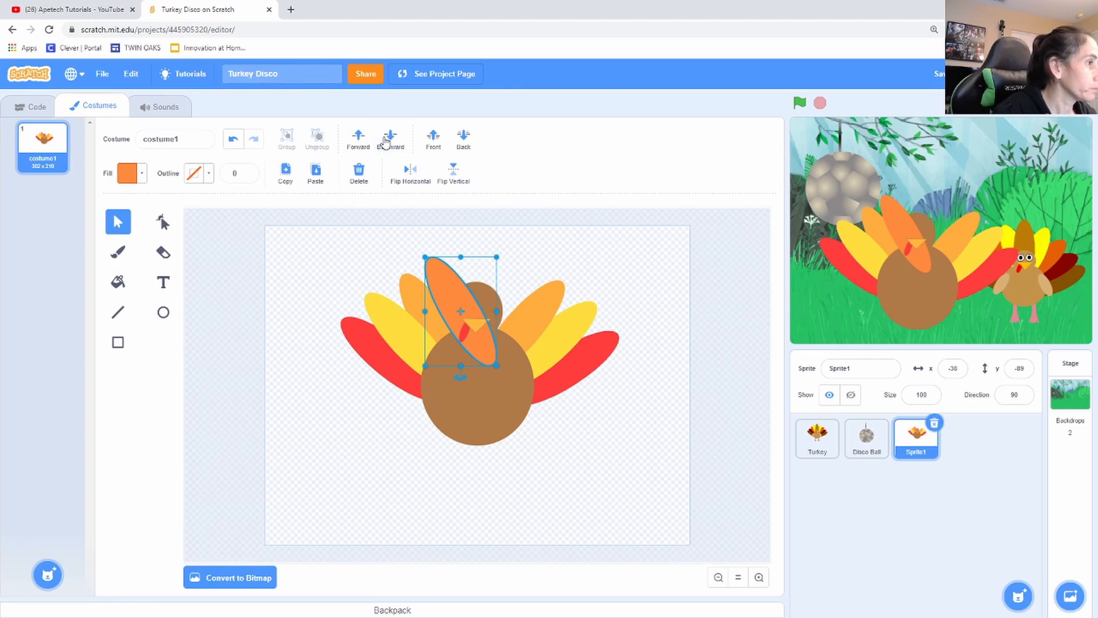
left_click(388, 138)
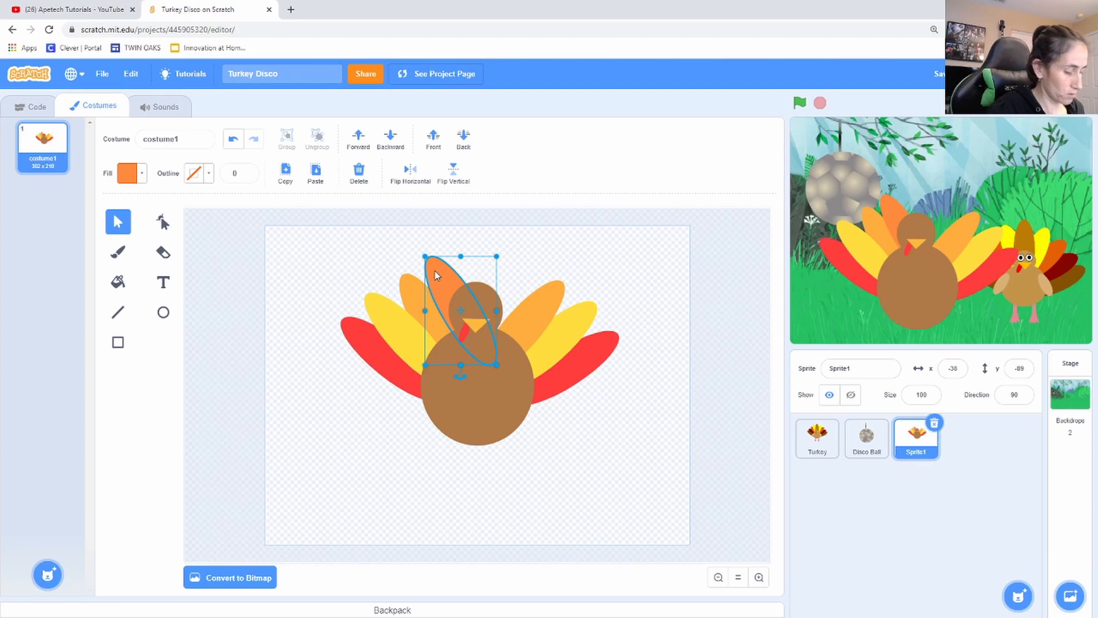
Step: Duplicate the dark orange feather and place the copy on the head's right side, tilted up to the right
left_click_drag(435, 274, 436, 279)
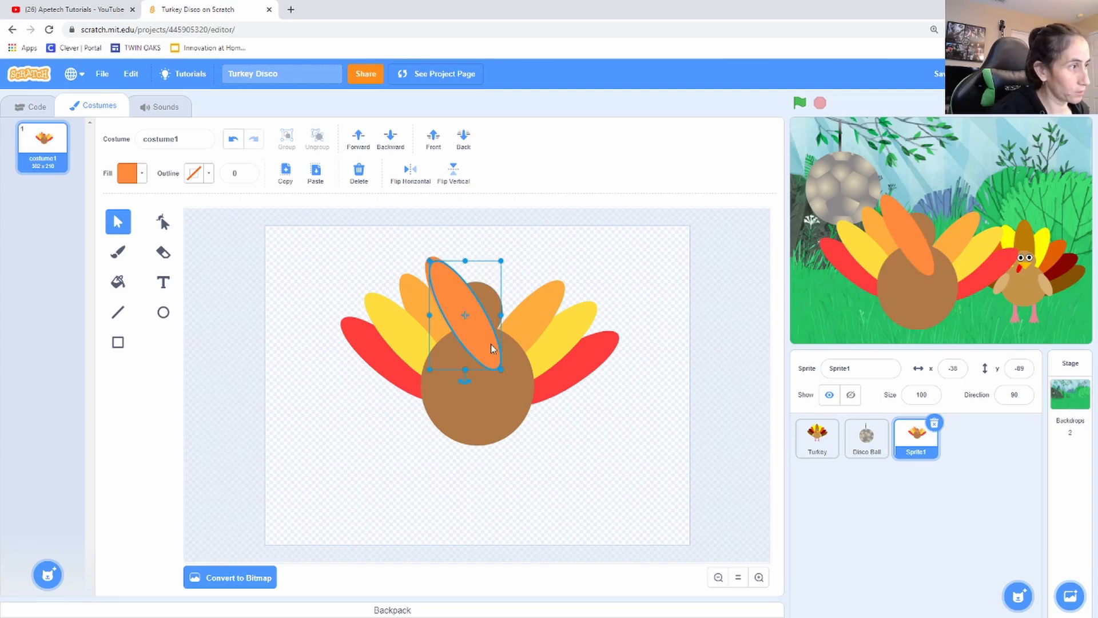
left_click_drag(465, 381, 393, 367)
left_click_drag(449, 317, 478, 312)
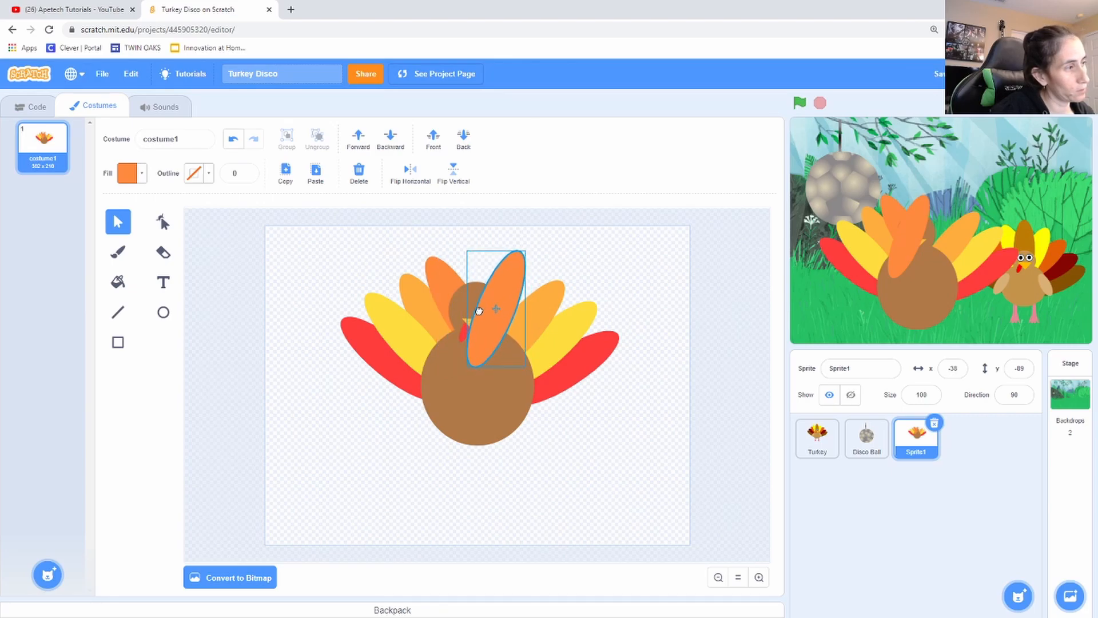
left_click_drag(491, 375, 495, 381)
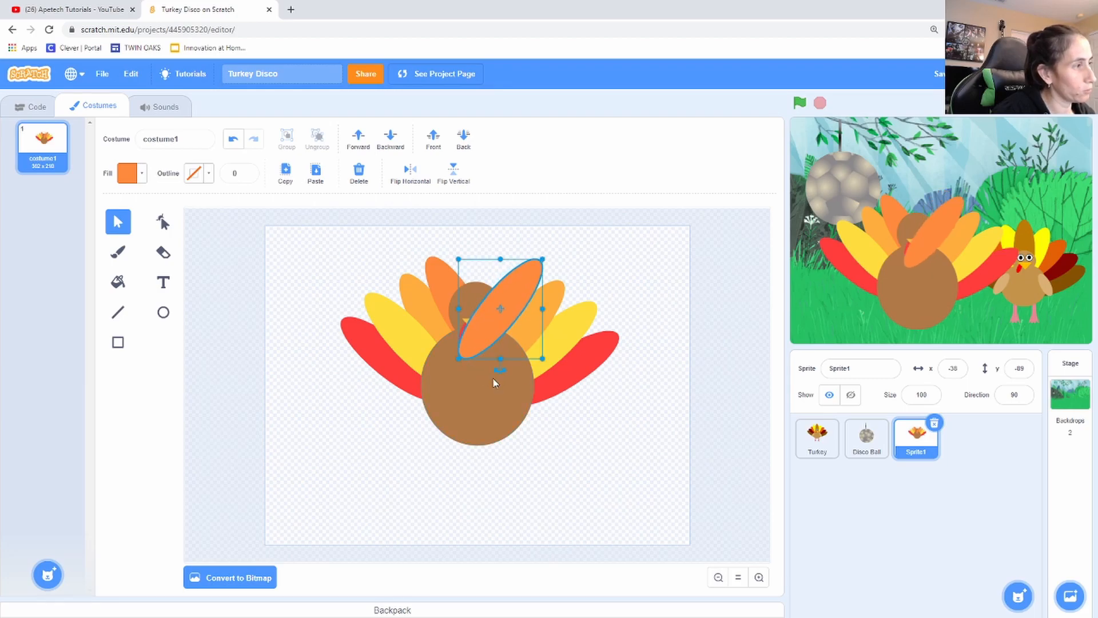
Step: Send the right dark orange feather backward until it lies behind the turkey's head and body
left_click(393, 143)
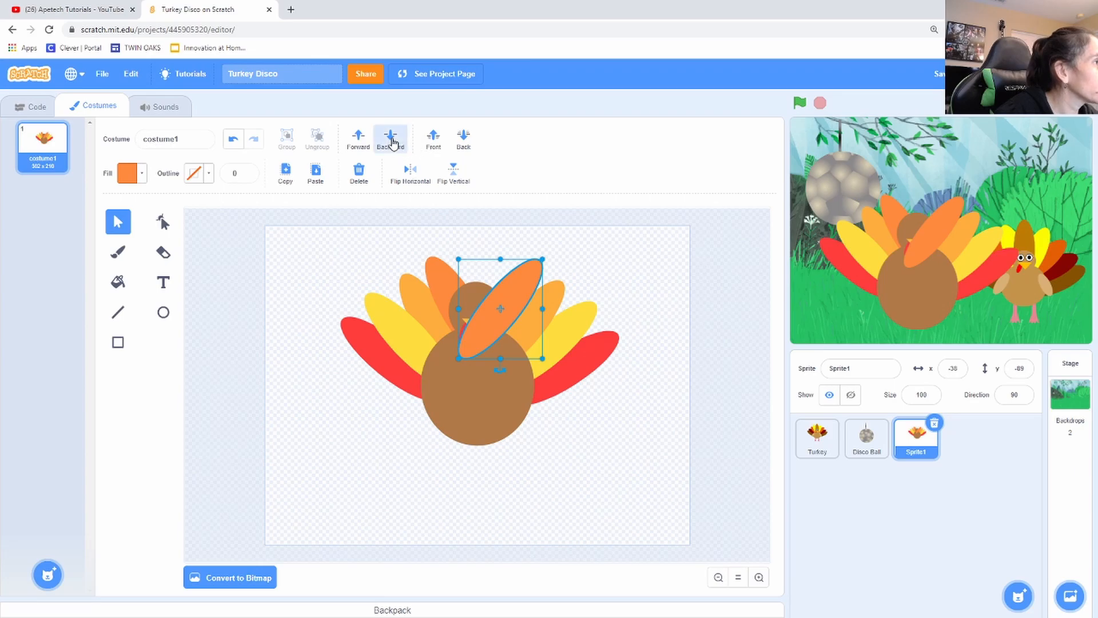
left_click(392, 142)
left_click(392, 142)
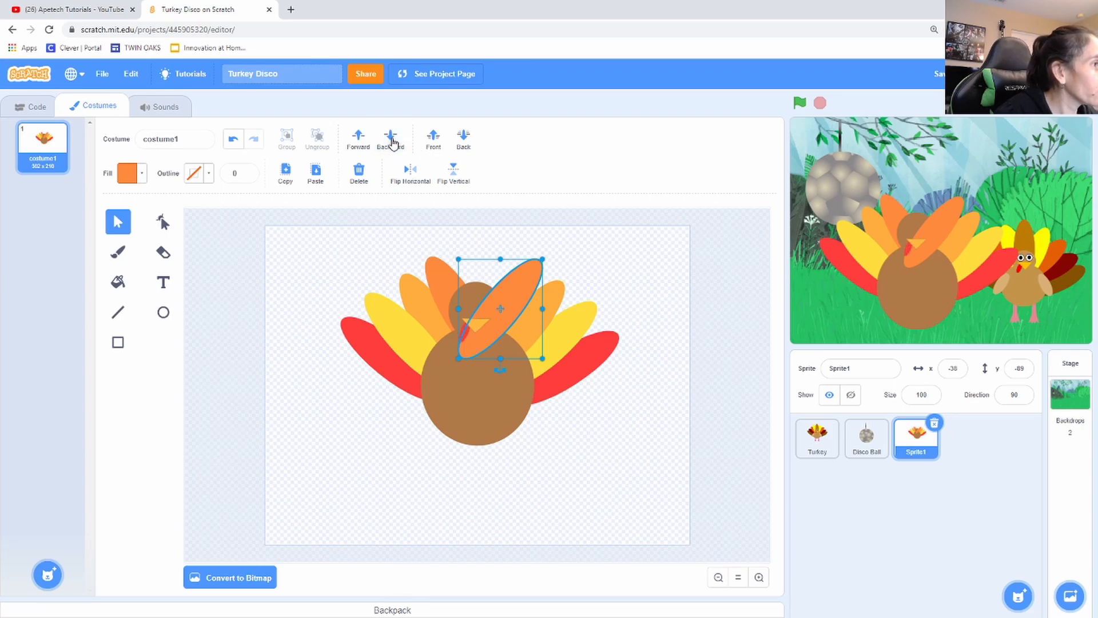
left_click(392, 142)
left_click(392, 142)
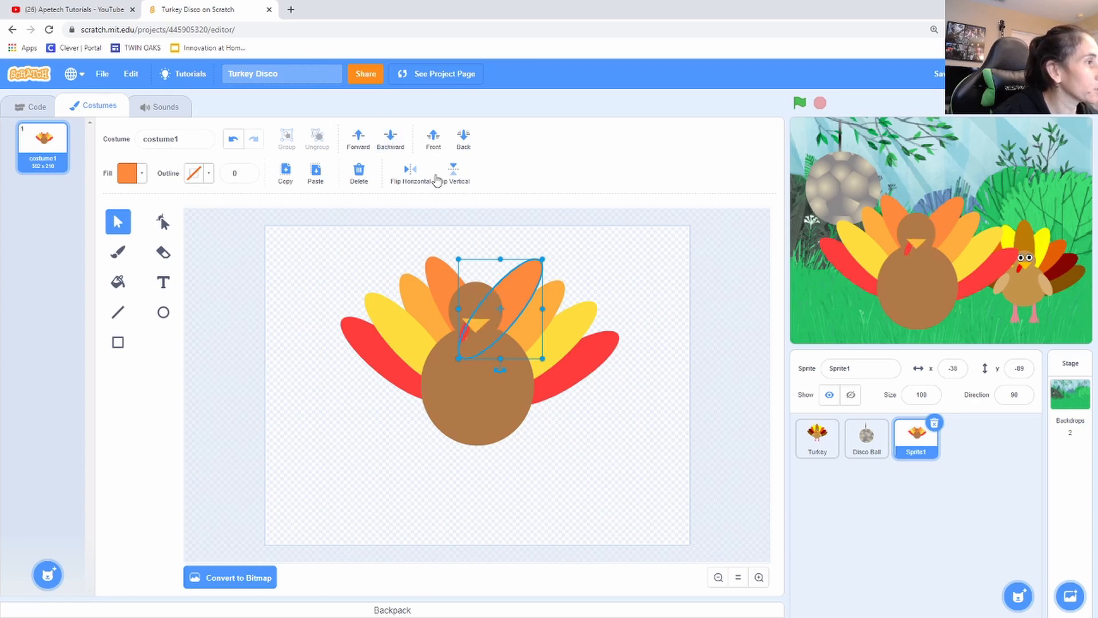
left_click(606, 285)
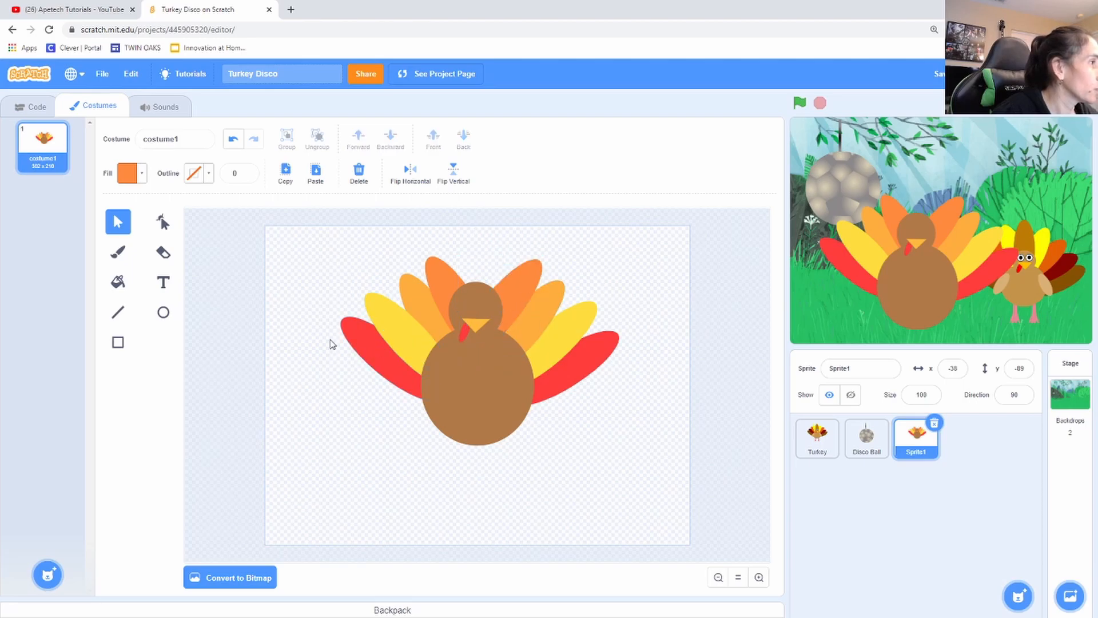
Step: Shift the right dark orange feather slightly down and left toward the head
left_click(503, 289)
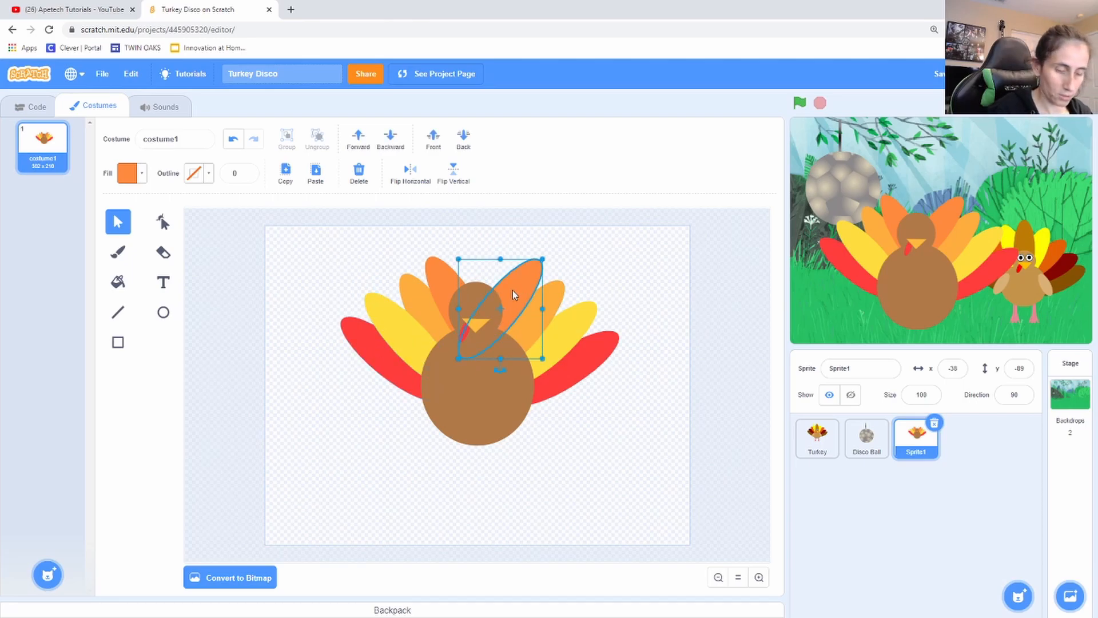
left_click_drag(513, 290, 508, 295)
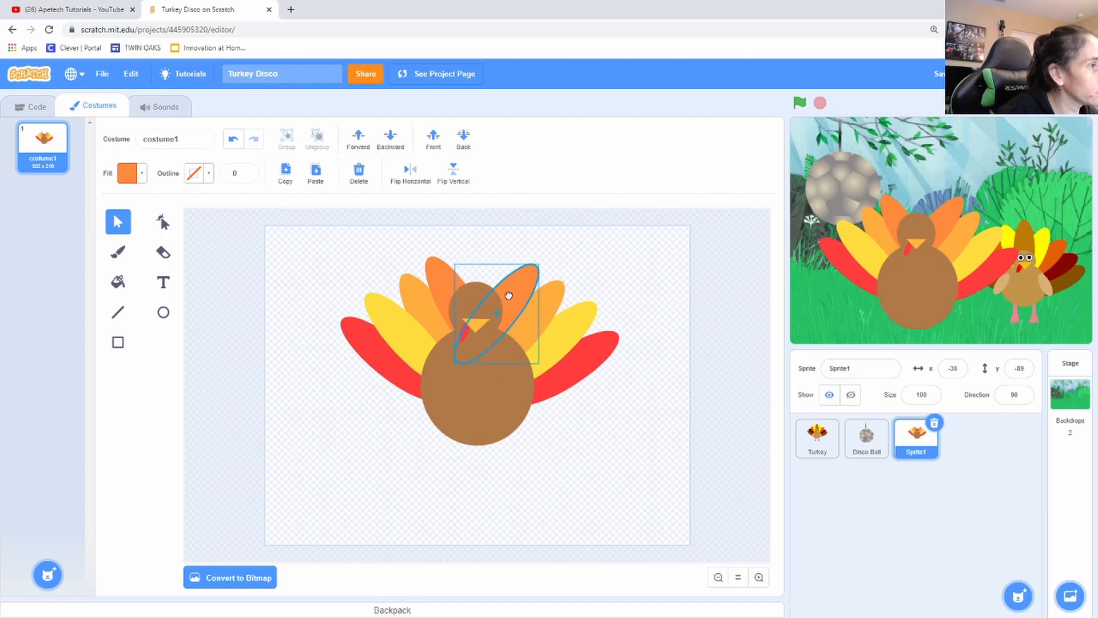
left_click(578, 263)
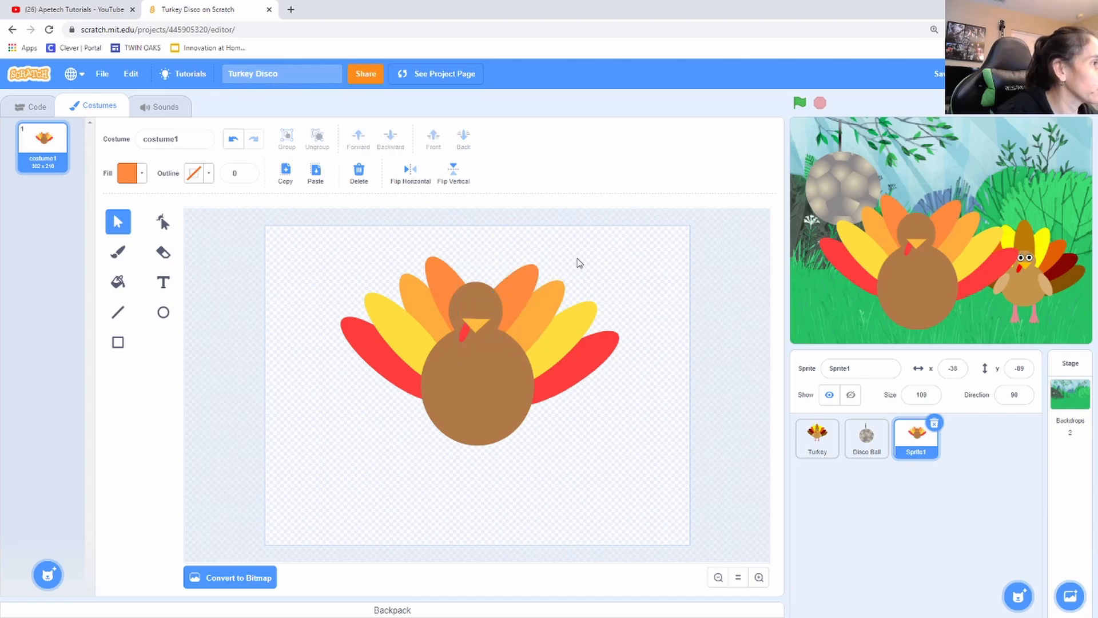
Step: Duplicate the left dark orange feather, rotate the copy upright, and center it over the turkey's head
left_click(163, 313)
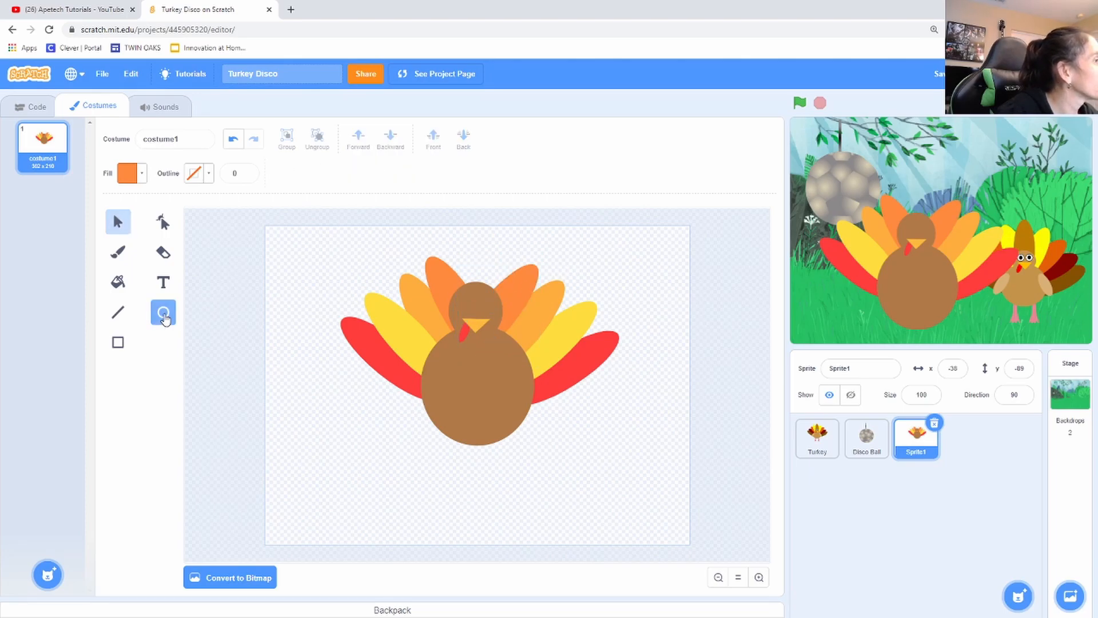
left_click(118, 223)
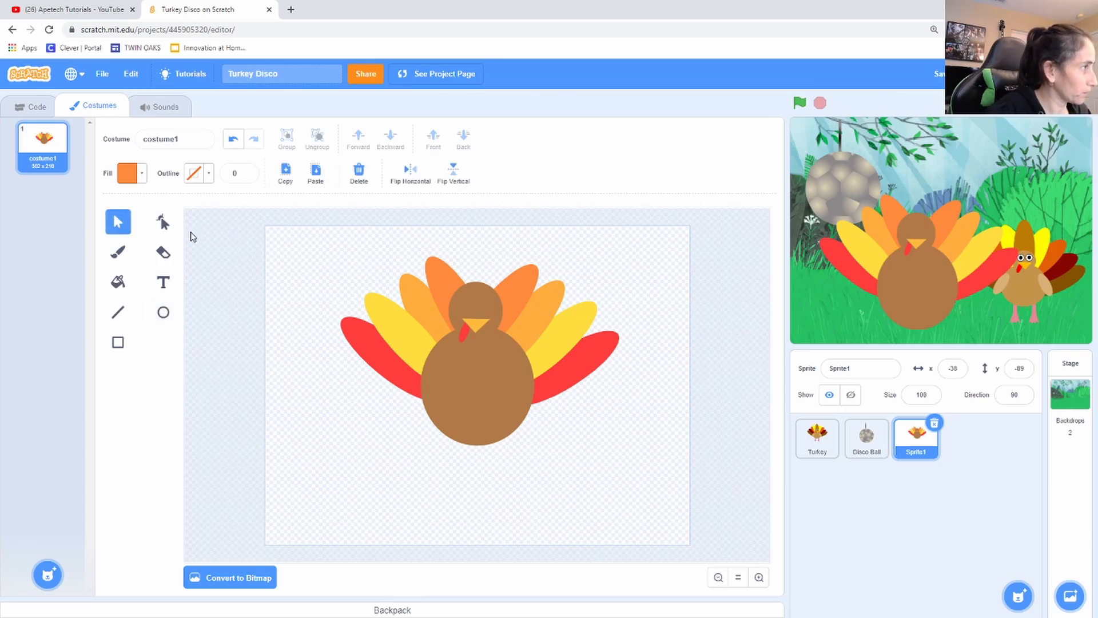
left_click(434, 276)
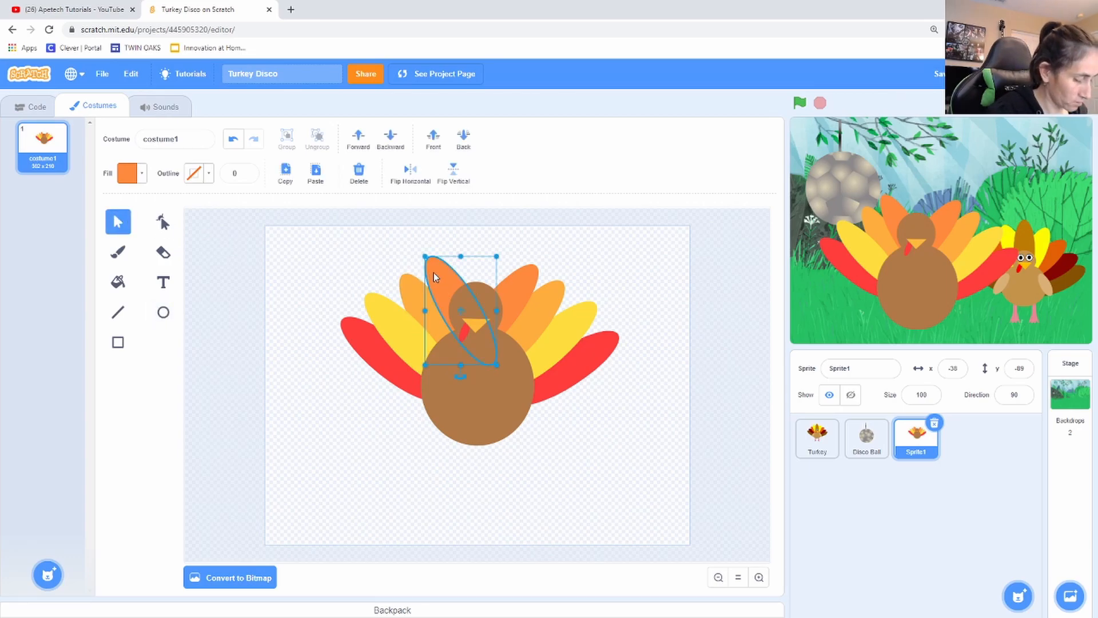
left_click_drag(432, 275, 466, 266)
left_click_drag(487, 374, 458, 369)
left_click_drag(489, 331, 481, 327)
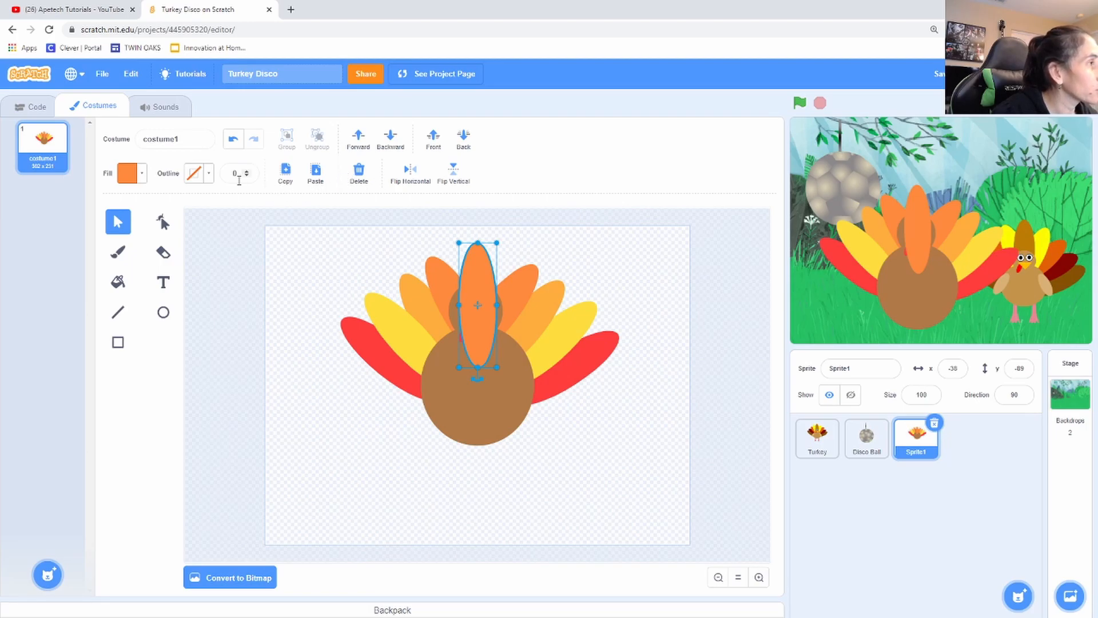
Step: Fill the upright center feather yellow with Color 14 and send it backward behind the head and body
left_click(141, 173)
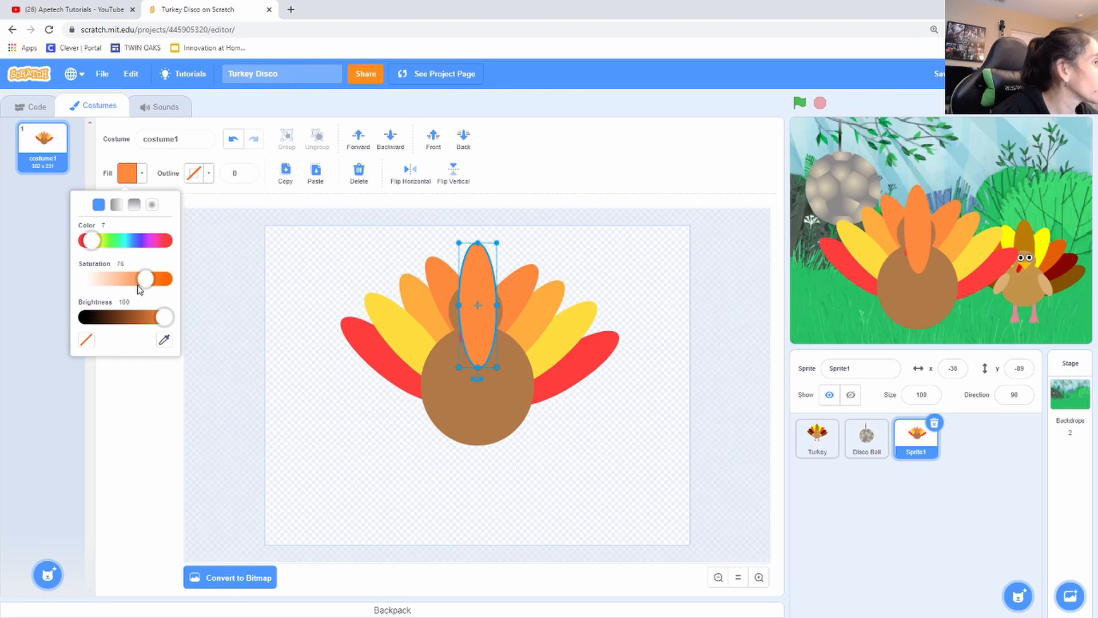
mouse_move(90, 245)
left_mouse_down()
mouse_move(106, 246)
mouse_move(96, 243)
left_mouse_up()
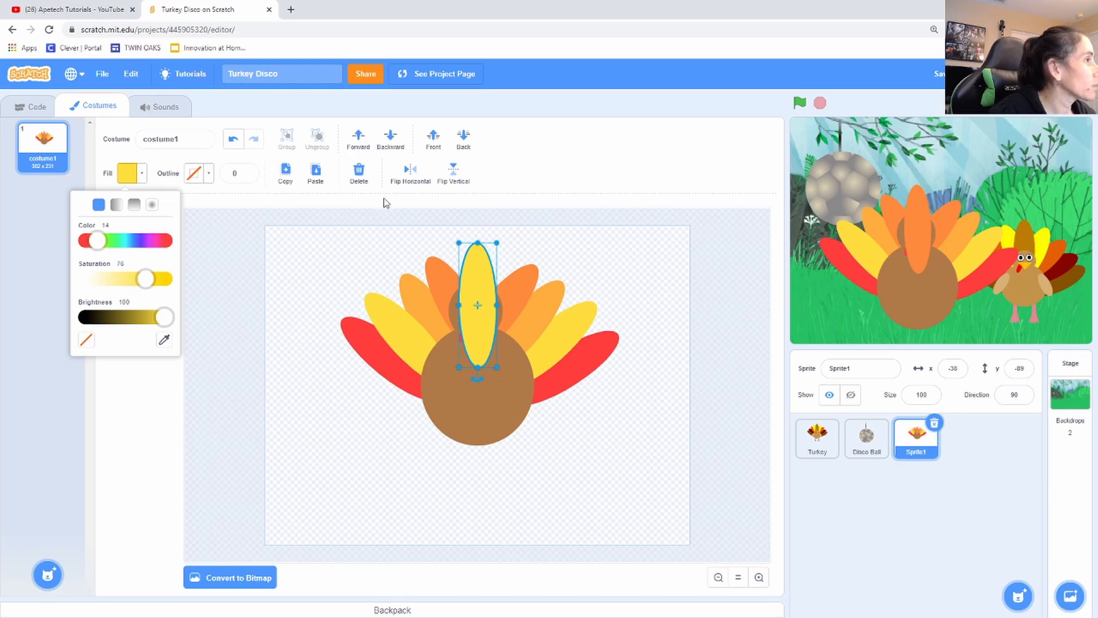
left_click(392, 141)
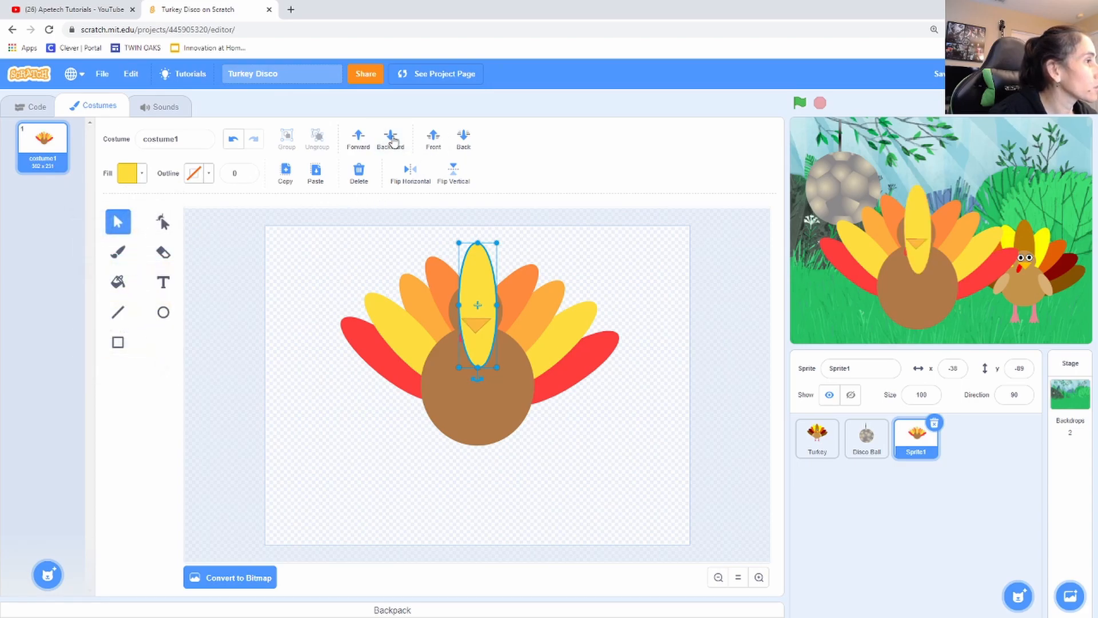
left_click(392, 140)
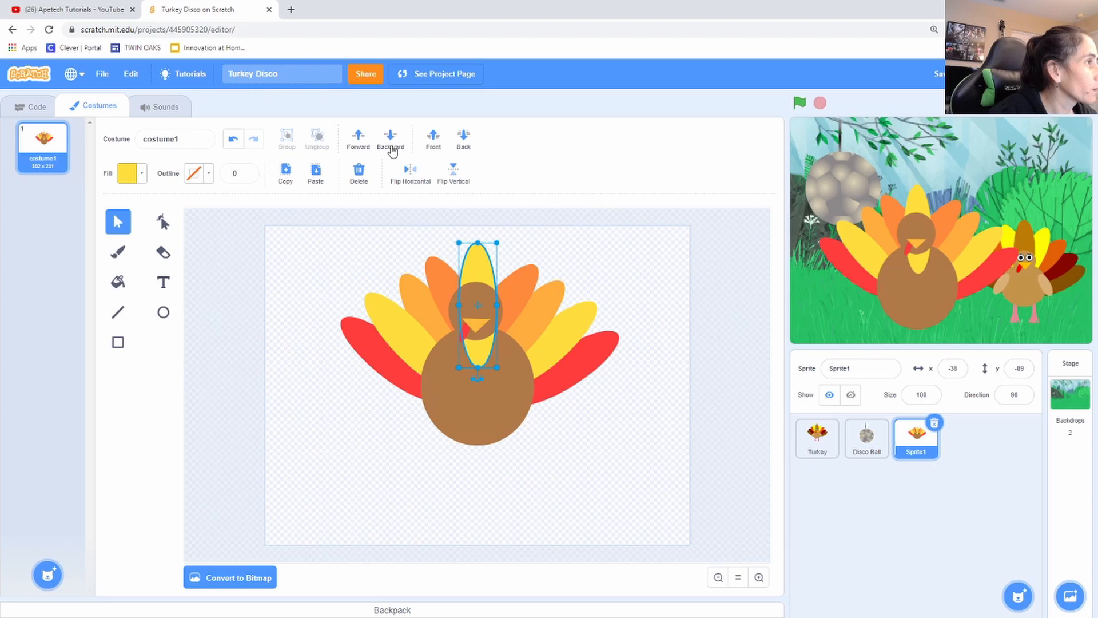
left_click(388, 144)
left_click(617, 449)
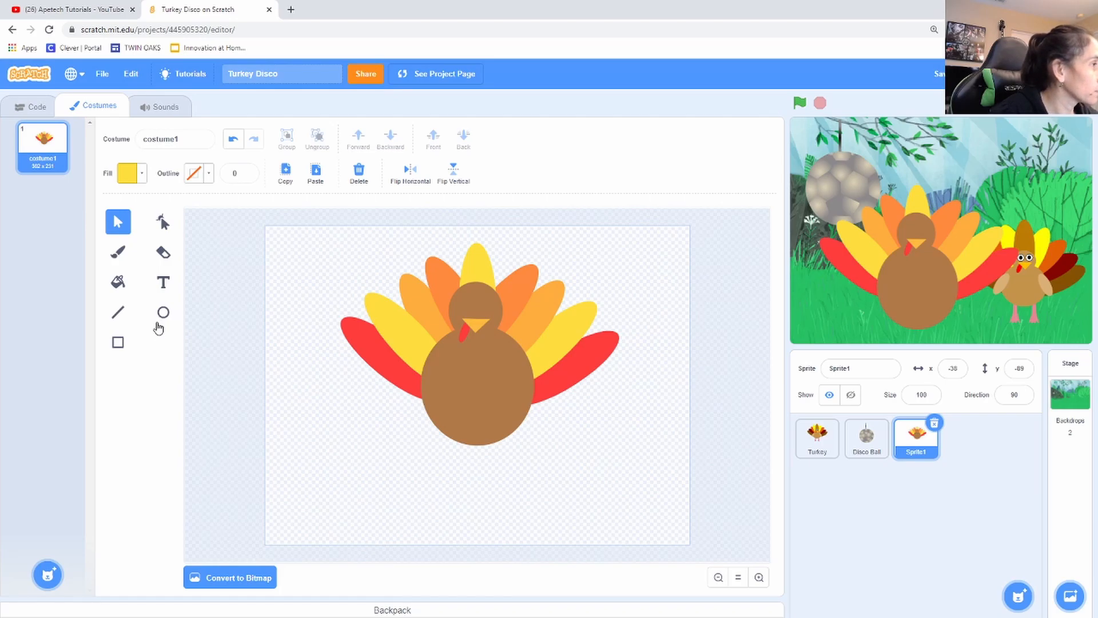
Step: Draw a narrow rectangle as a leg, filled pink with Color 98, Saturation 41 and Brightness 100, and place it under the body's lower left
left_click(119, 344)
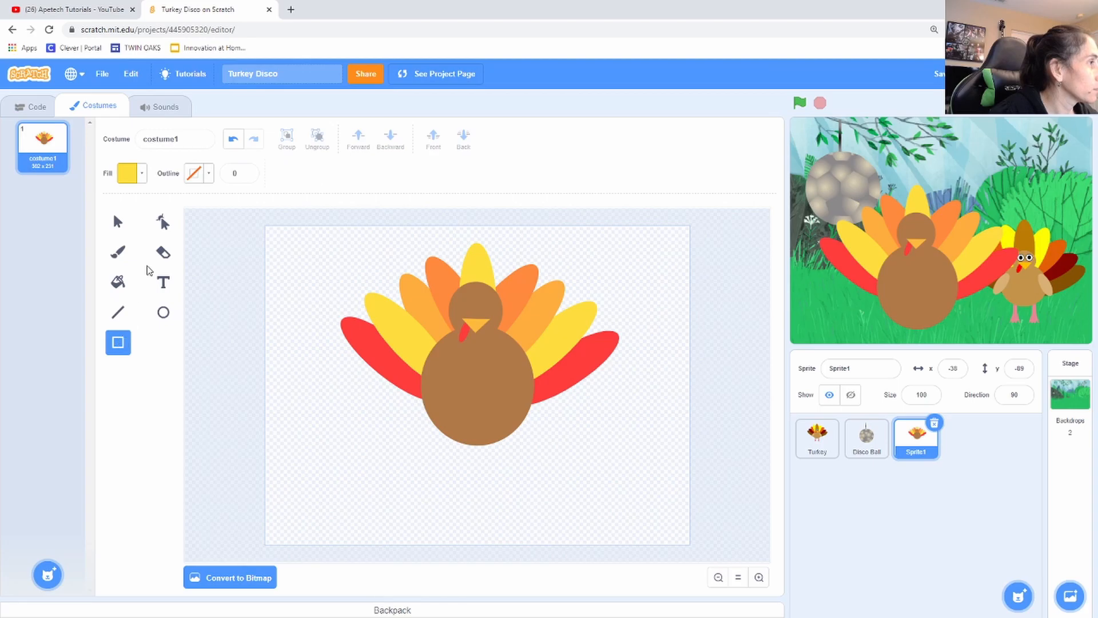
left_click(147, 177)
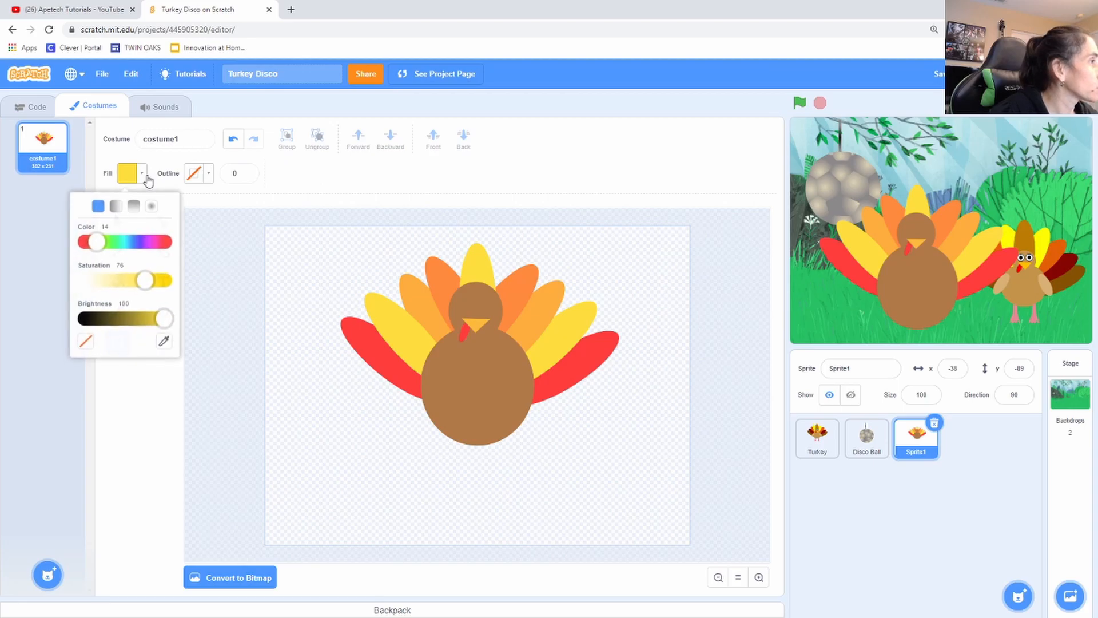
left_click(154, 241)
left_click_drag(150, 246, 118, 286)
left_click_drag(148, 240, 167, 243)
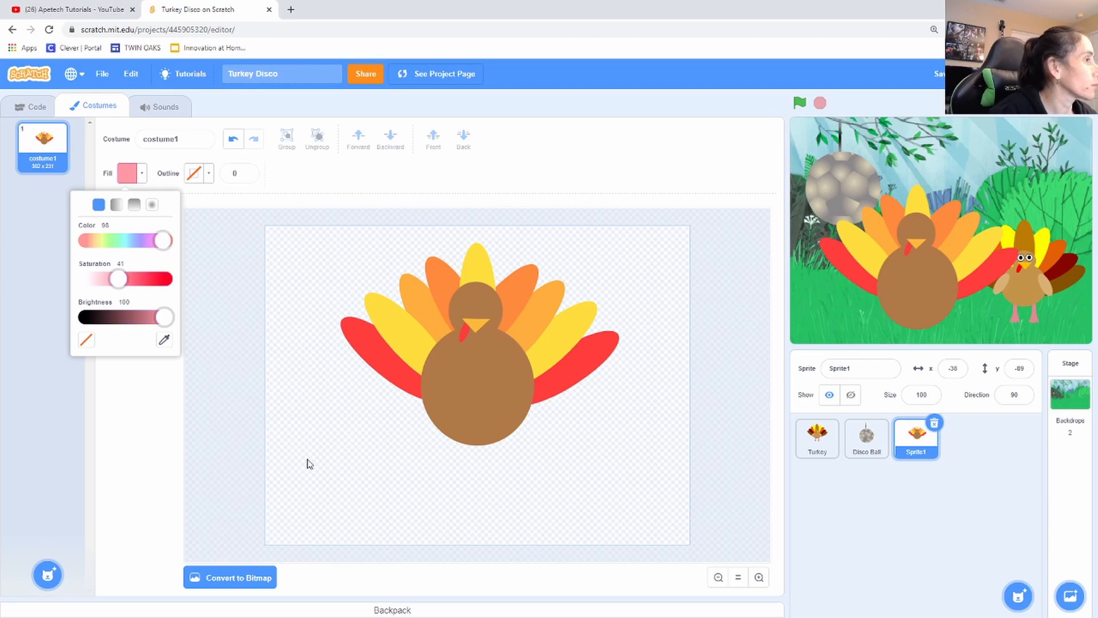
left_click(371, 464)
left_click_drag(433, 449, 447, 492)
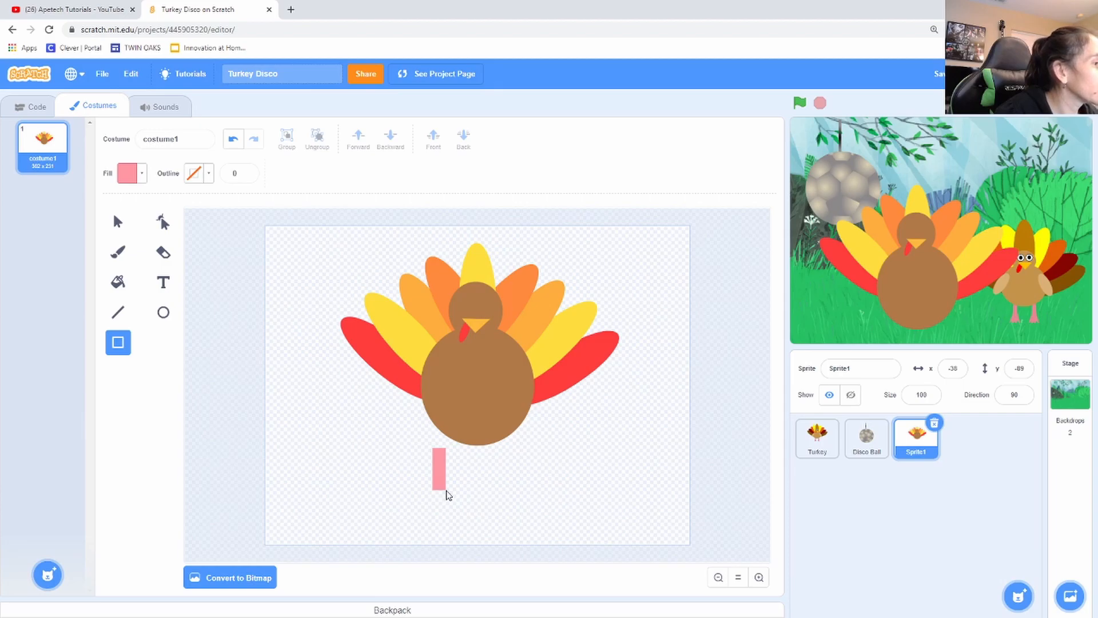
left_click_drag(447, 495, 459, 447)
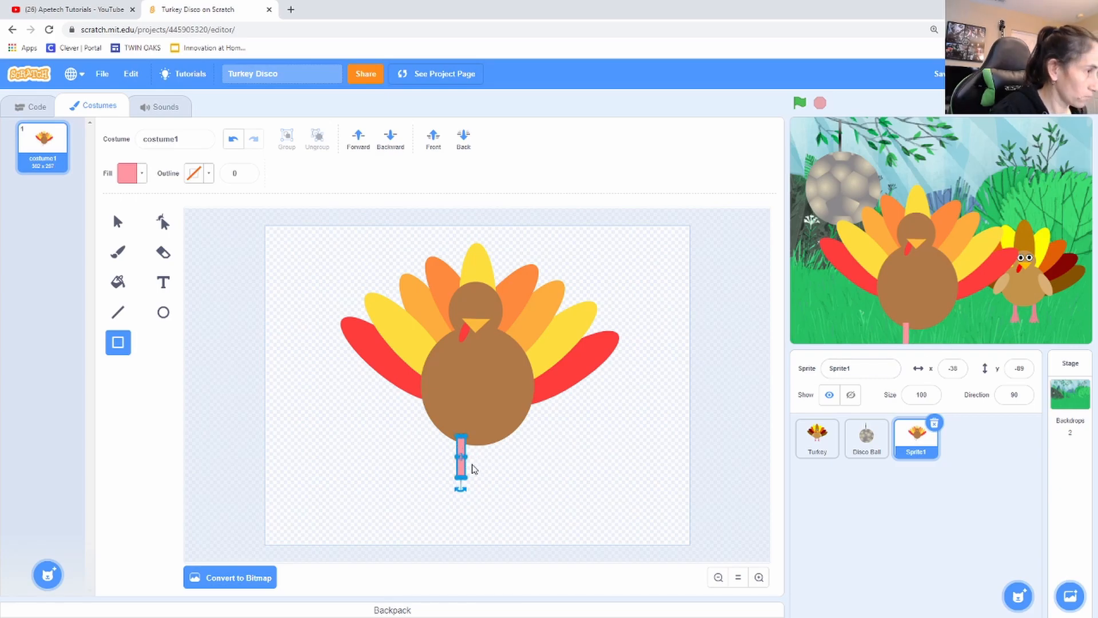
Step: Reshape the leg by spreading its two bottom corners outward into a trapezoid, and move it clear of the body to the right
scroll(479, 463, "up", 5)
scroll(472, 463, "up", 4)
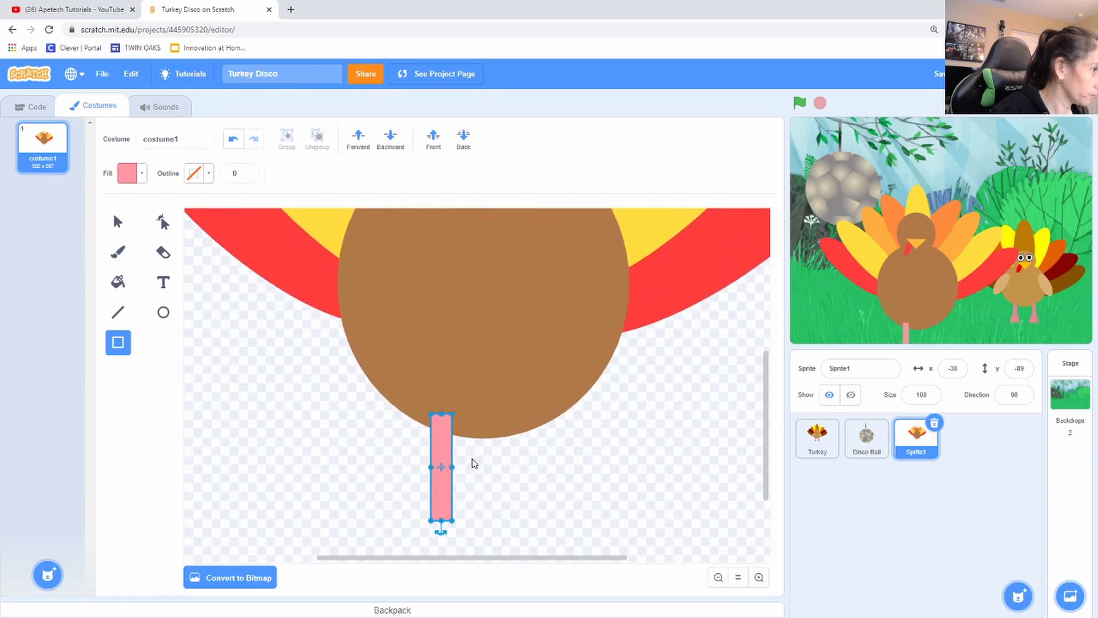
scroll(472, 460, "down", 2)
scroll(472, 461, "up", 1)
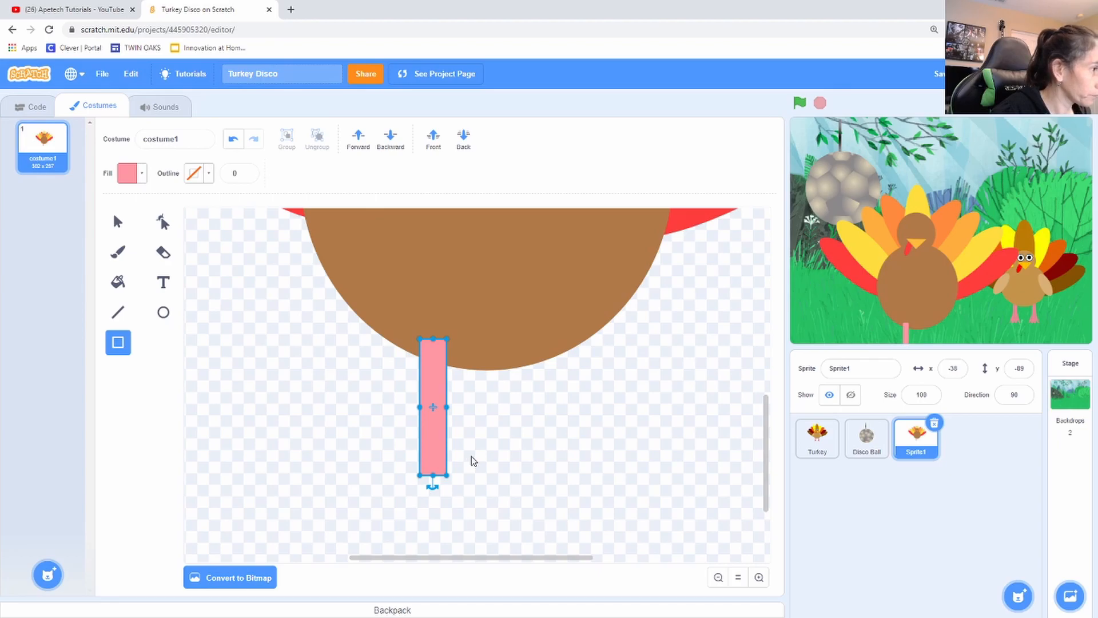
scroll(472, 460, "up", 1)
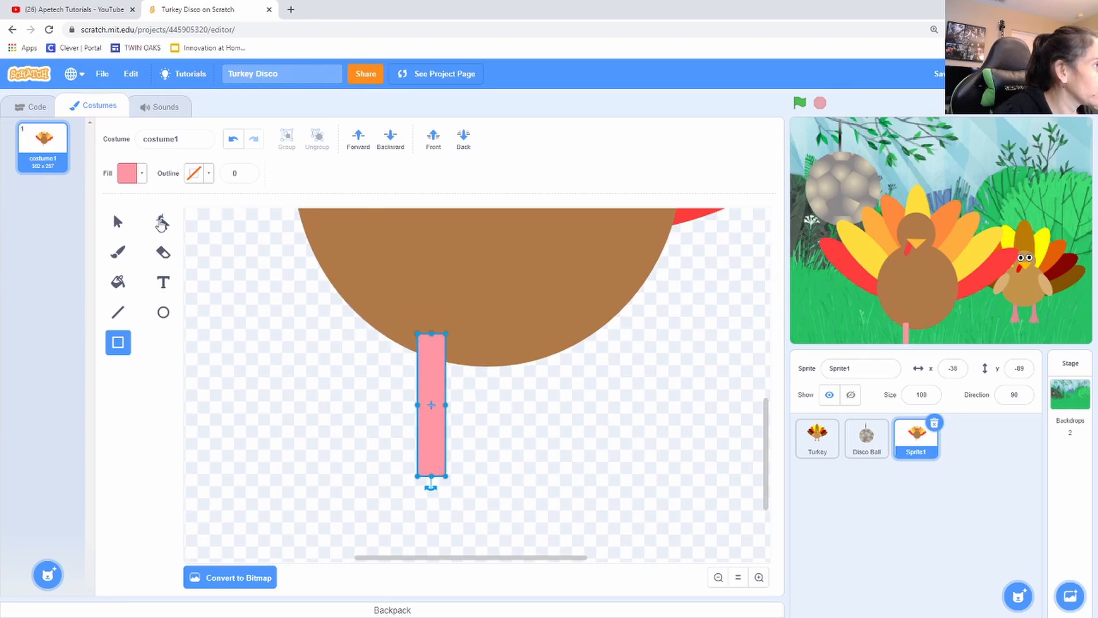
left_click(163, 221)
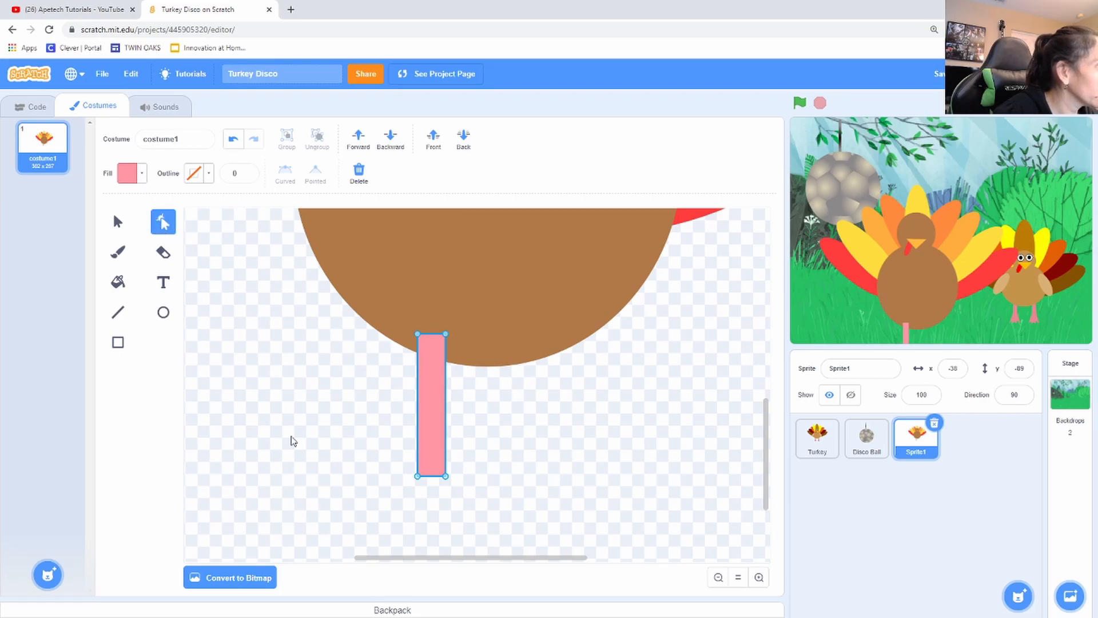
left_click(418, 477)
left_click_drag(419, 478, 465, 480)
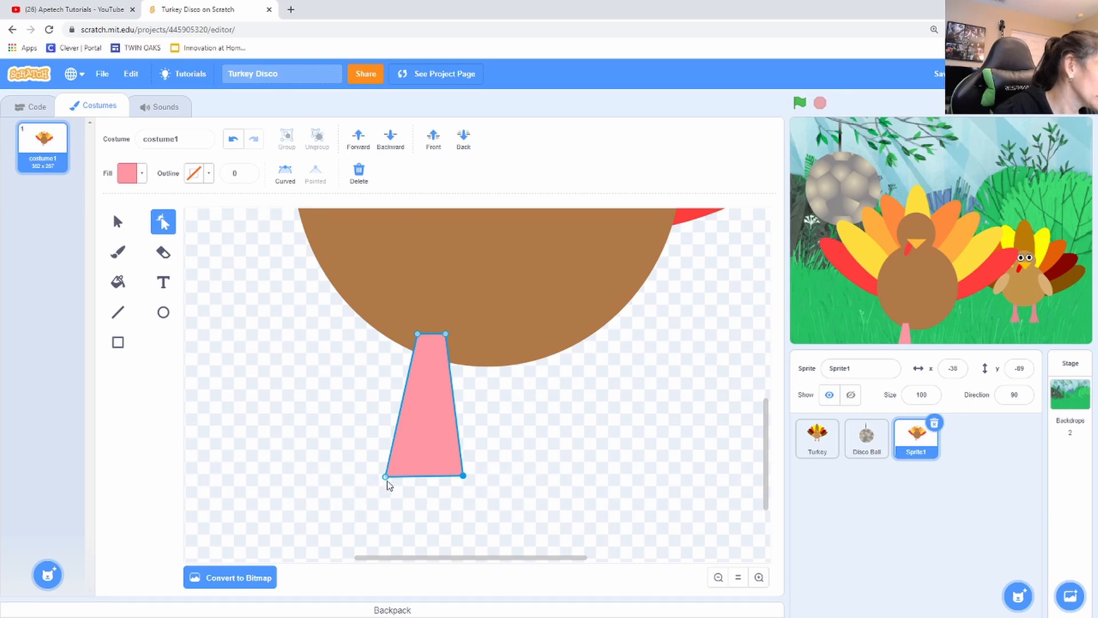
left_click_drag(409, 455, 604, 466)
left_click_drag(651, 496, 658, 501)
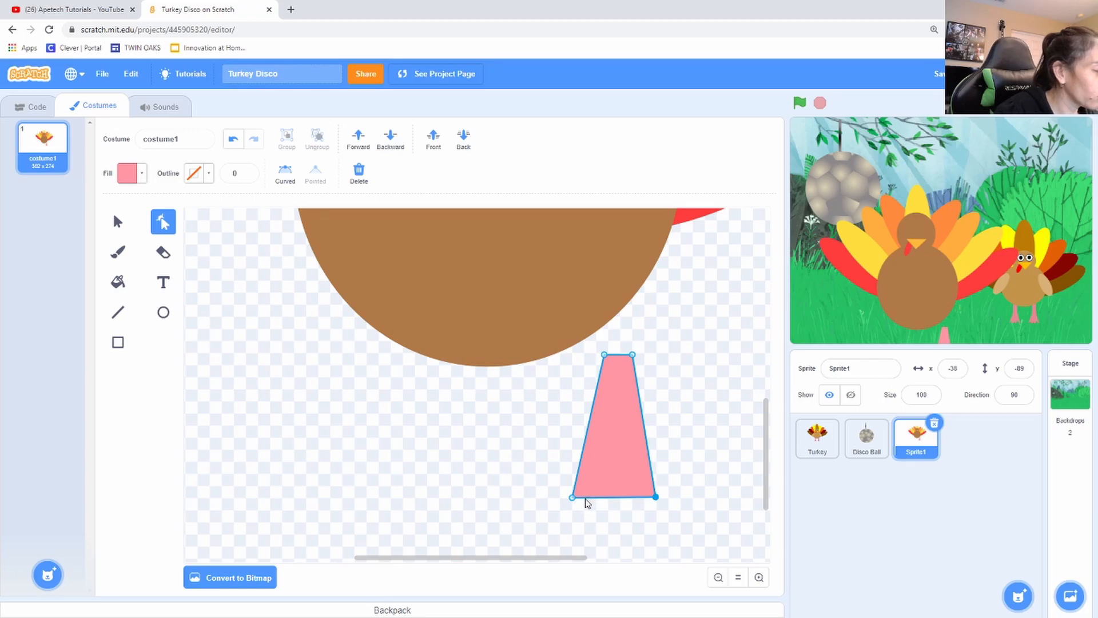
Step: Add and offset points along the leg's bottom edge to form zigzag toes, and move the leg back under the body's left side
left_click(583, 496)
left_click_drag(582, 496, 588, 489)
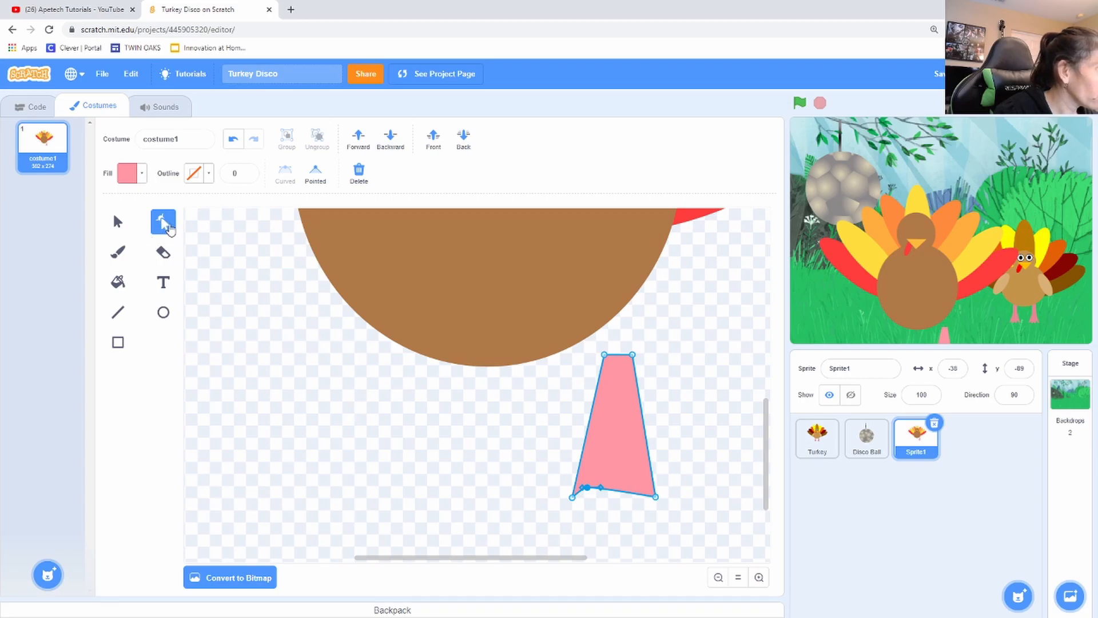
left_click(600, 489)
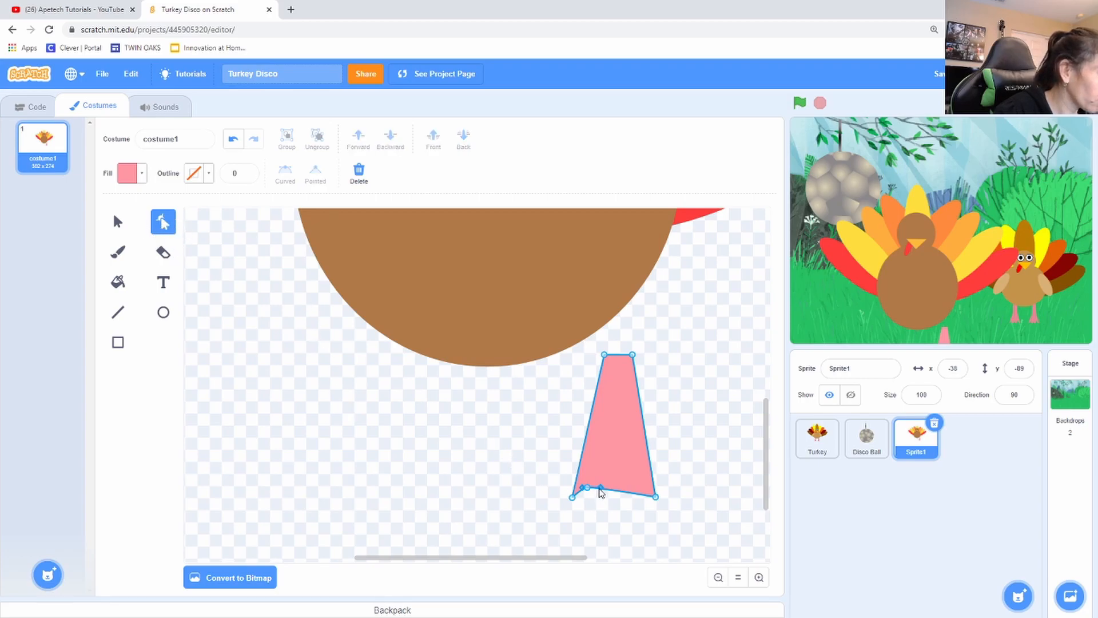
mouse_move(599, 489)
left_mouse_down()
mouse_move(585, 507)
mouse_move(600, 493)
left_mouse_up()
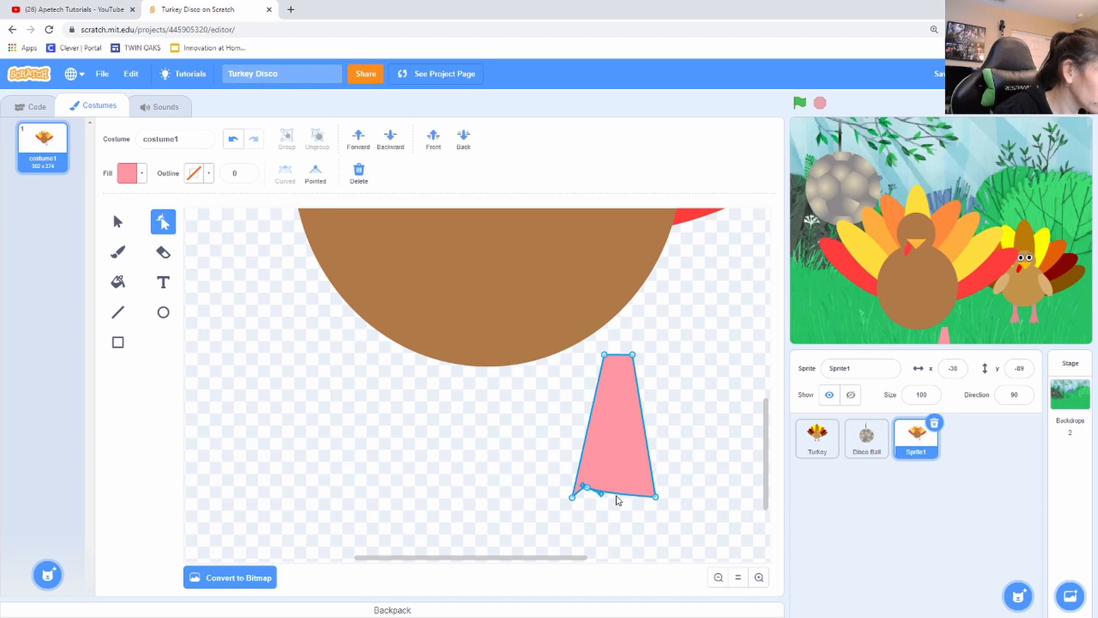
left_click_drag(606, 495, 641, 492)
left_click(632, 522)
left_click_drag(616, 443, 427, 441)
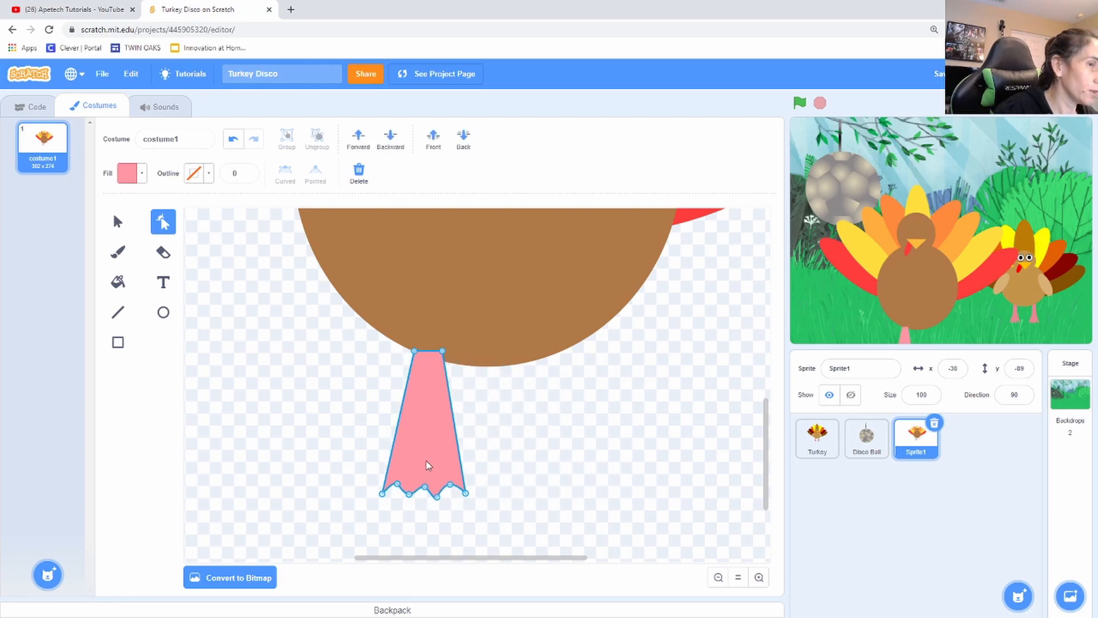
Step: Raise the new turkey on the stage to about x -50, y -45, and curve the leg's sides inward above the foot
left_click_drag(913, 280, 904, 252)
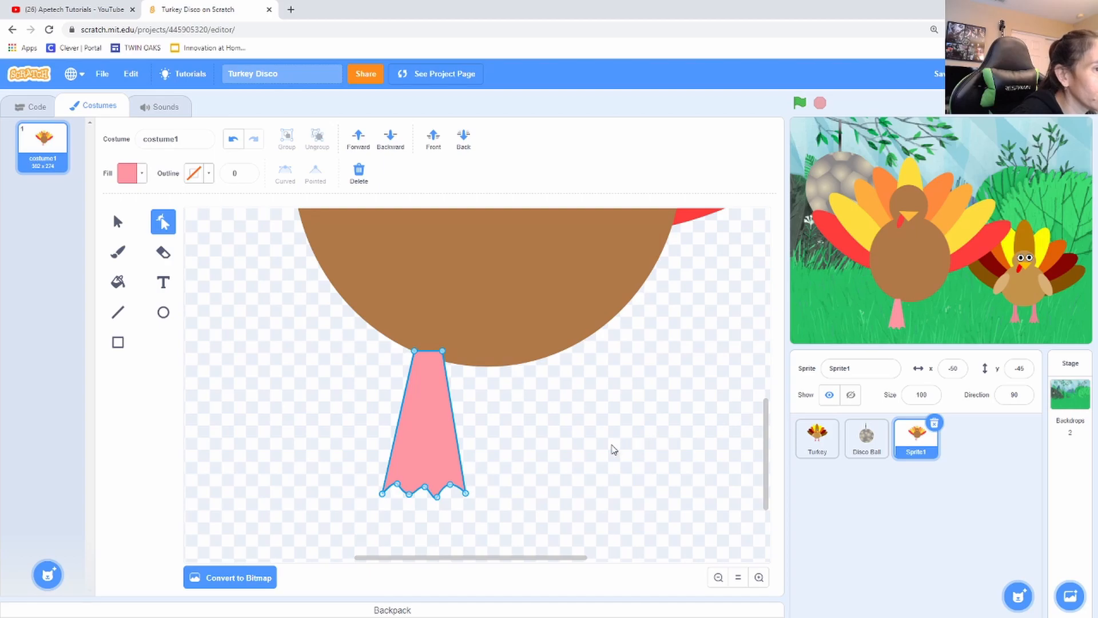
left_click(457, 437)
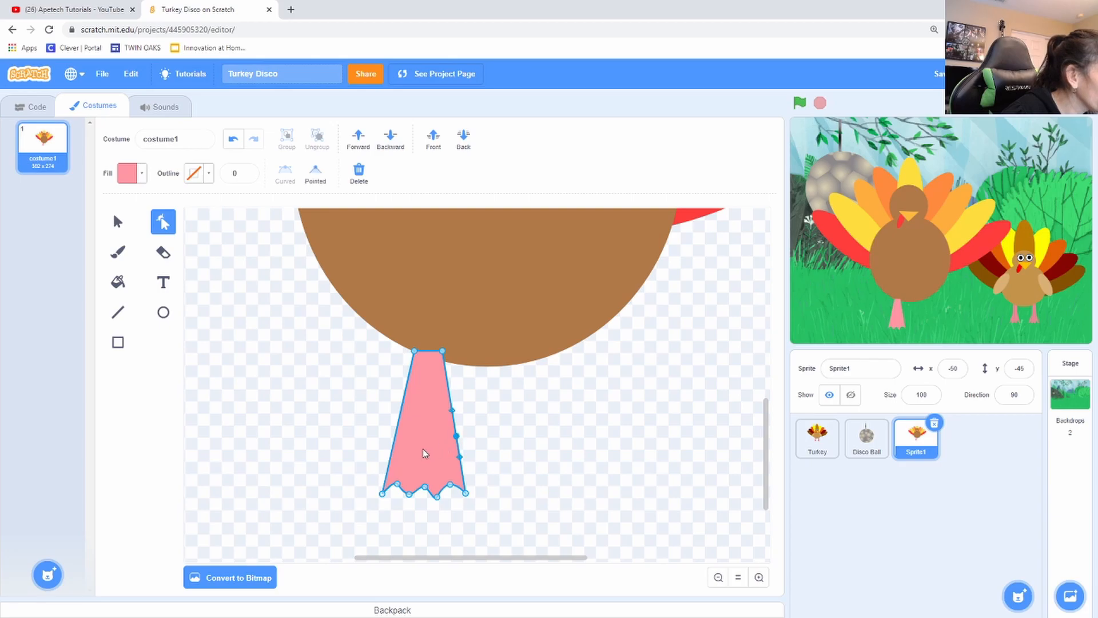
left_click_drag(456, 438, 441, 409)
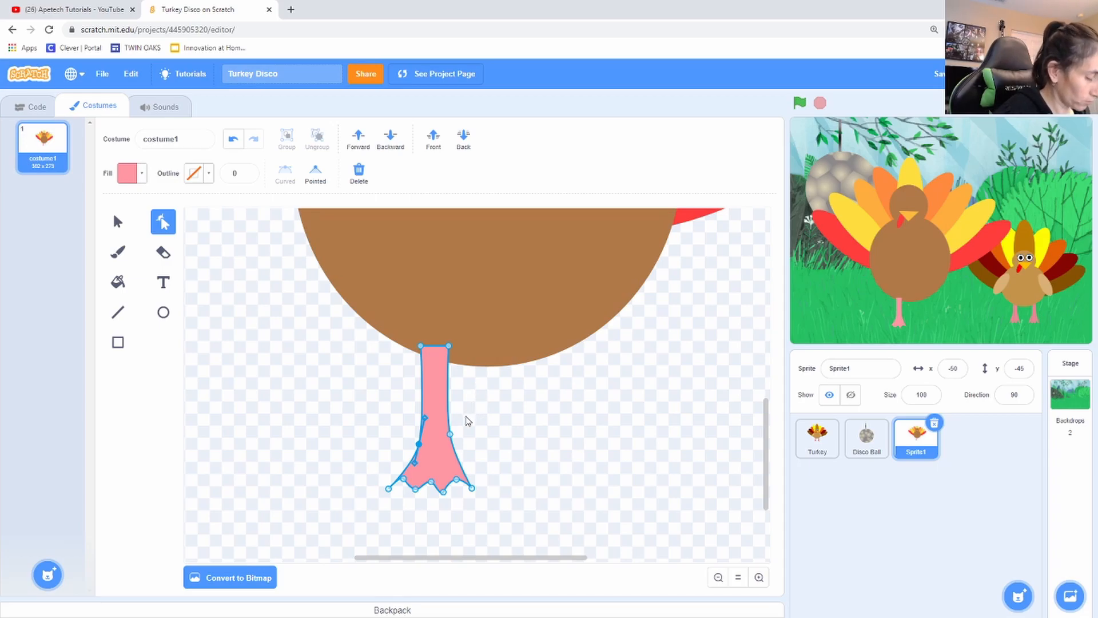
Step: Duplicate the finished leg and place the copy level with it under the right side of the body
key("ctrl+c")
key("ctrl+v")
left_click_drag(457, 437, 548, 418)
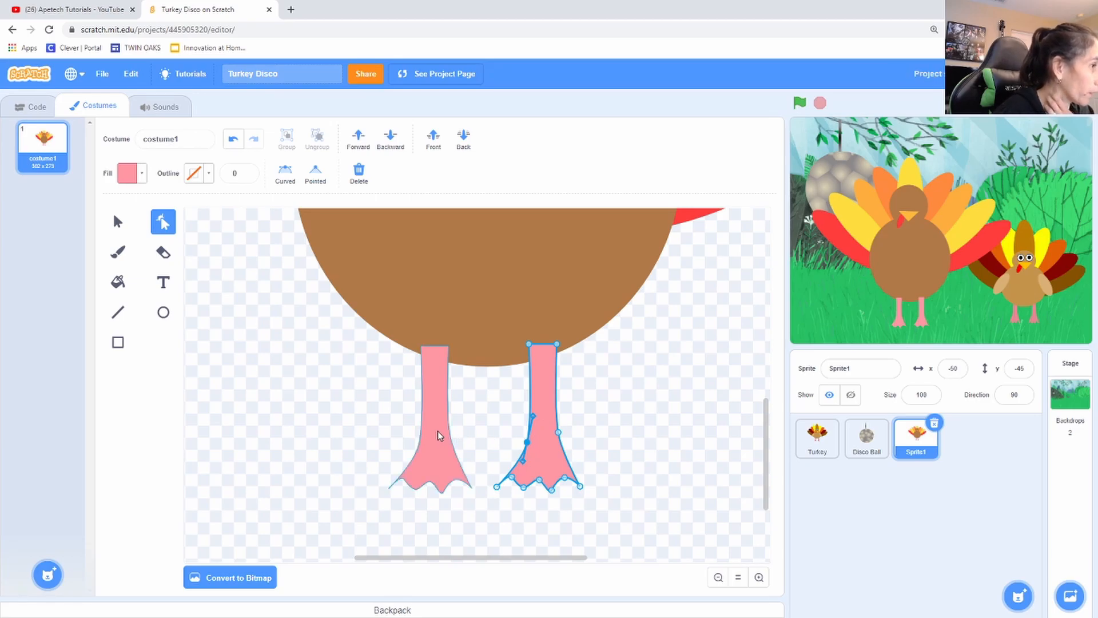
Step: Send both pink legs backward until their tops lie behind the brown body
left_click(424, 372)
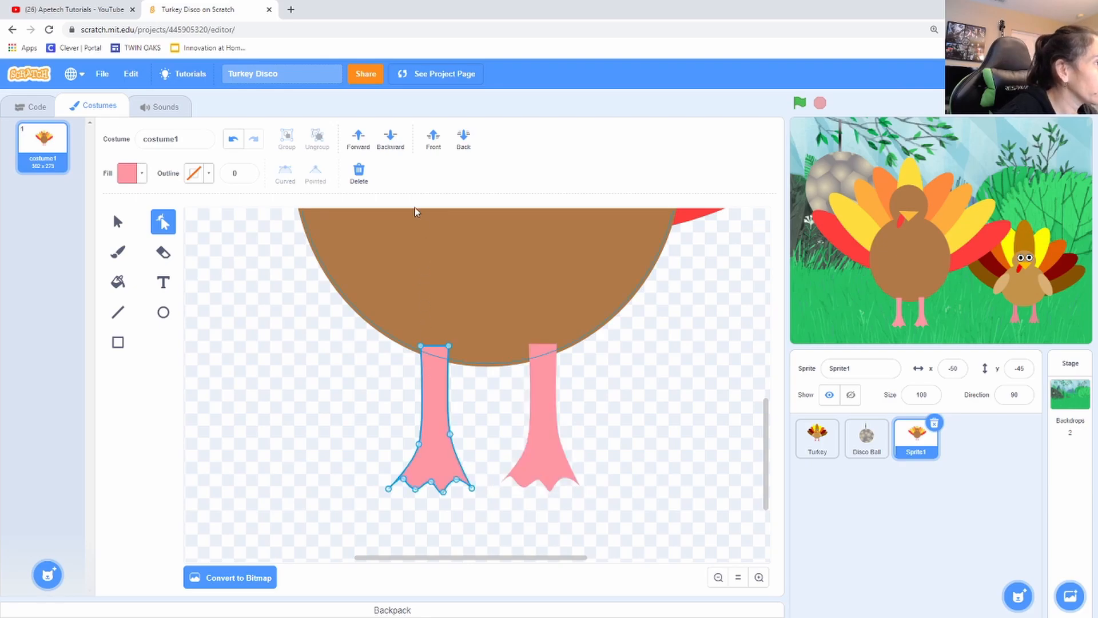
left_click(394, 145)
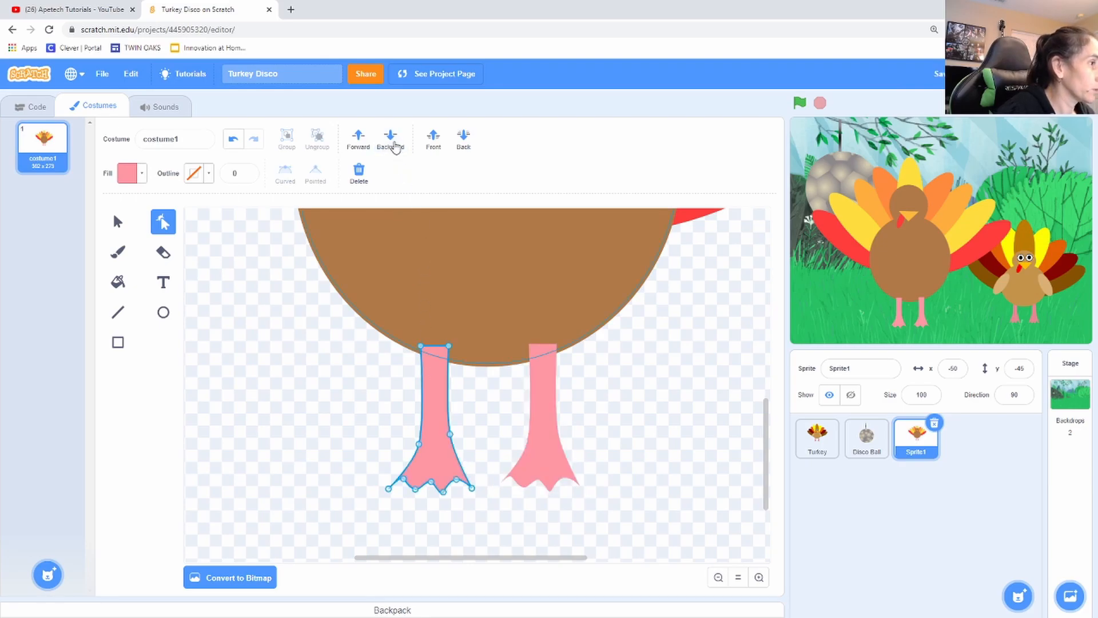
left_click(394, 144)
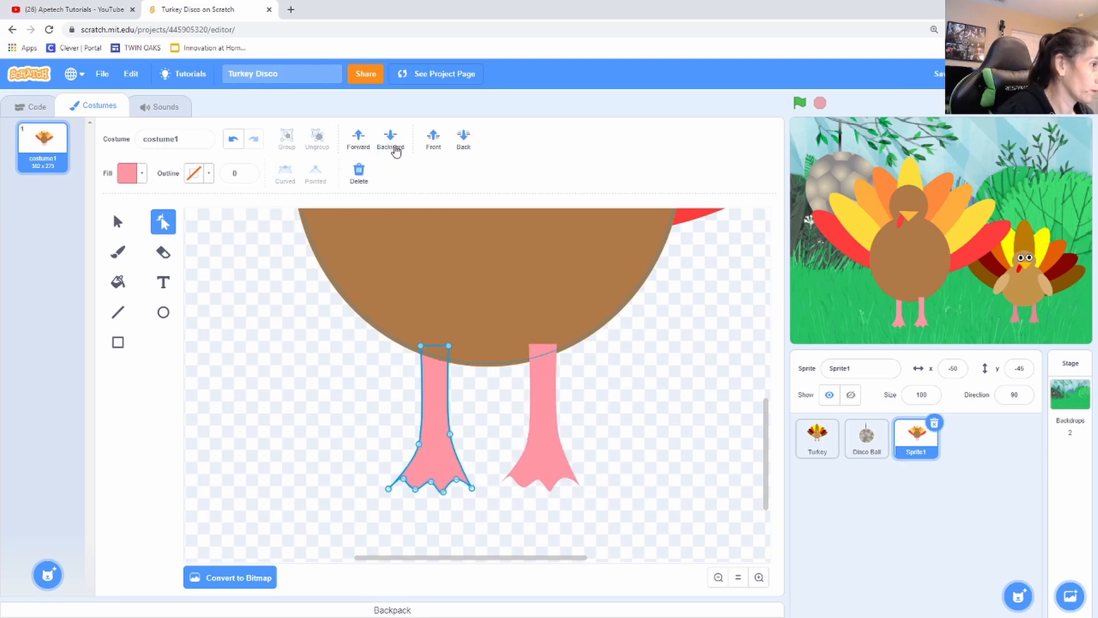
left_click(543, 394)
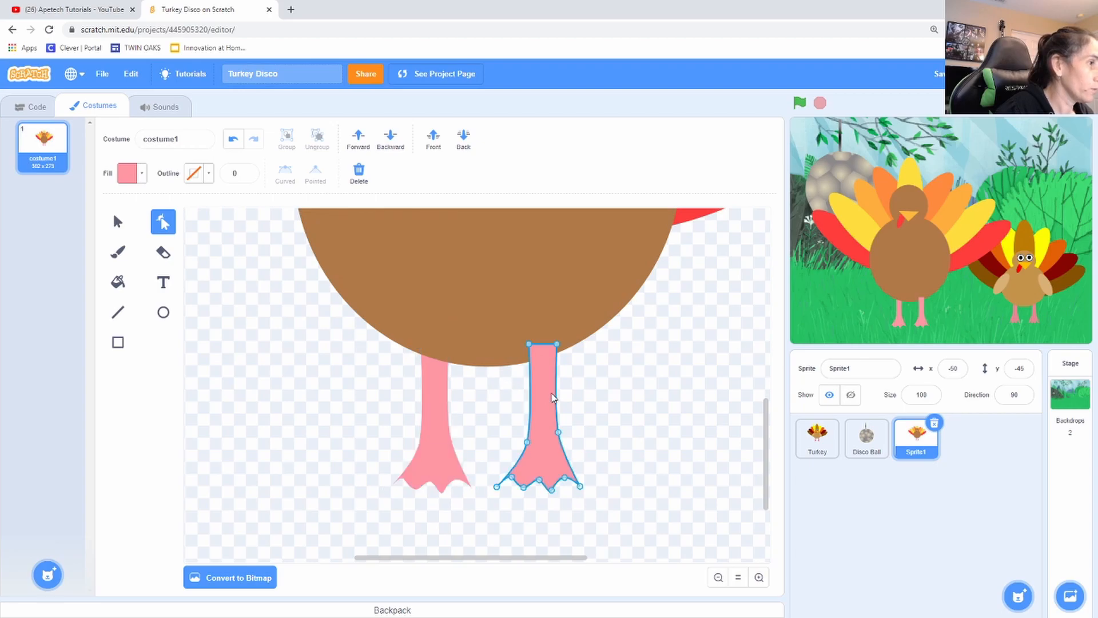
left_click(387, 146)
left_click(615, 380)
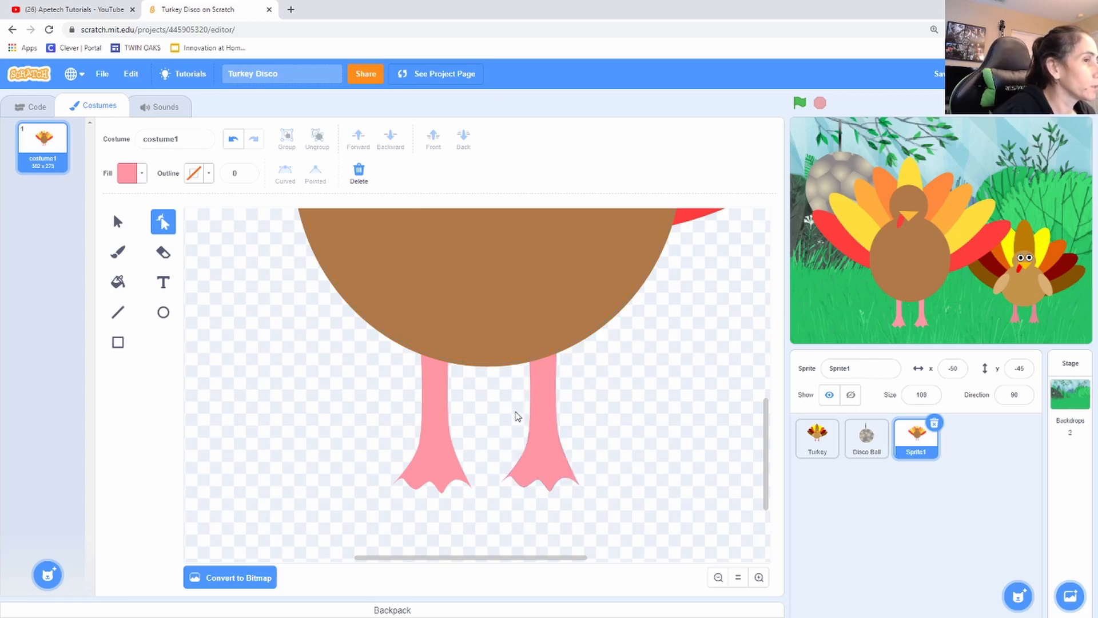
Step: Draw a small circle as the left eye above the beak, with a white fill and a black outline of width 1
scroll(294, 375, "up", 6)
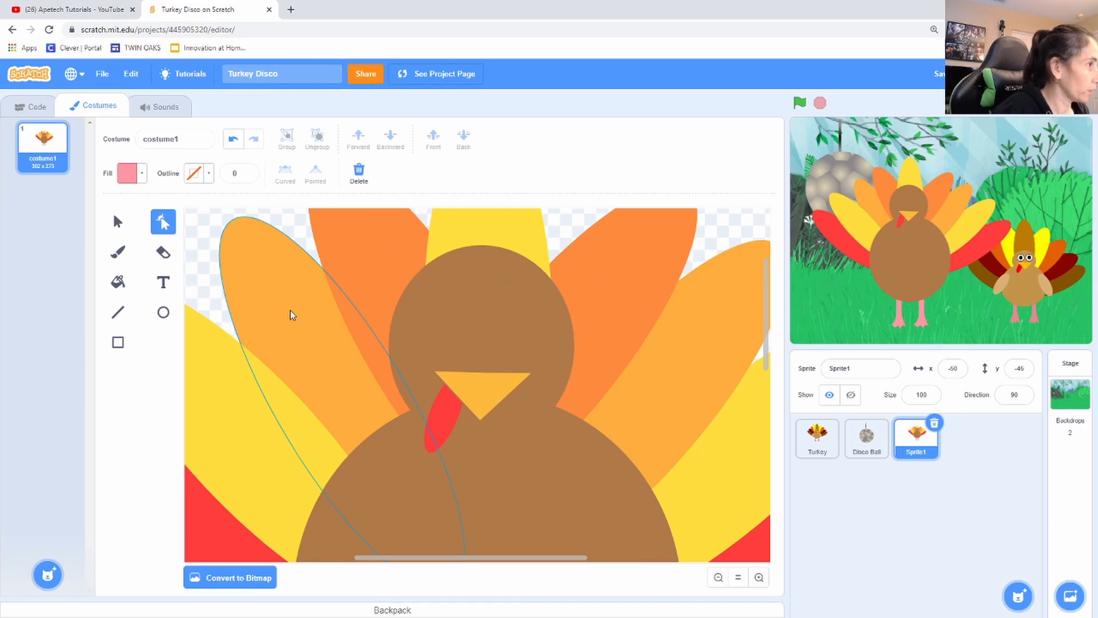
left_click(162, 316)
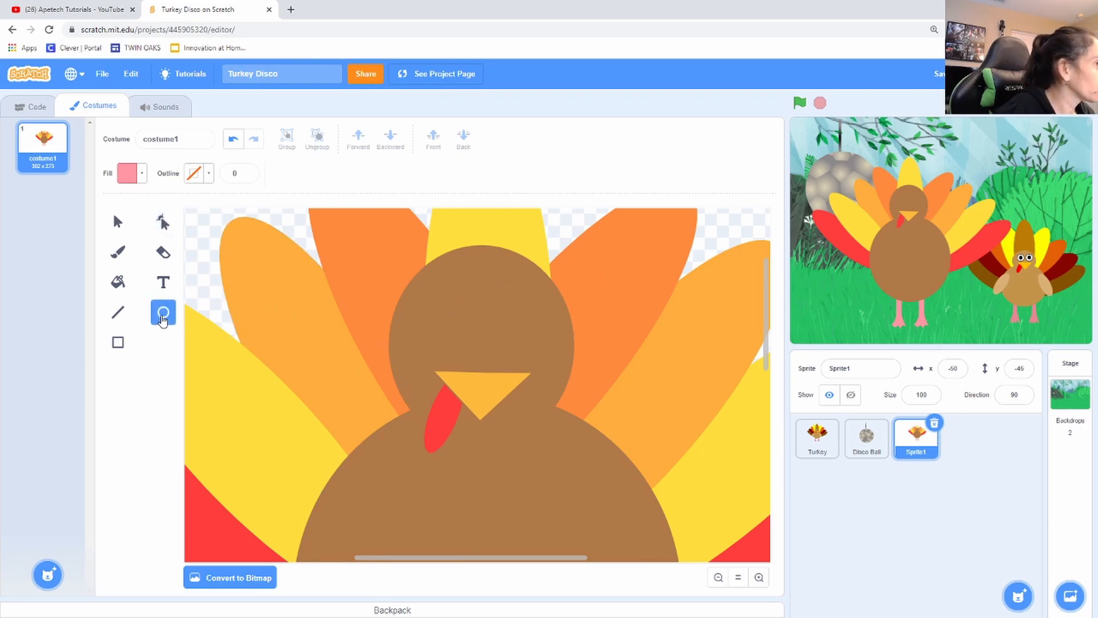
left_click(196, 179)
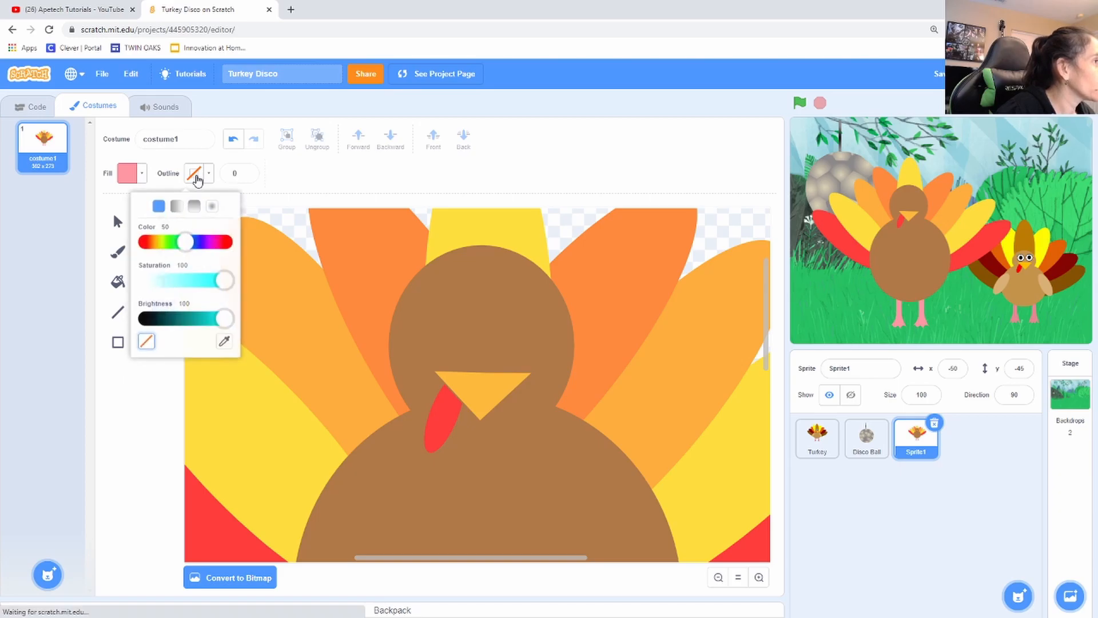
left_click(144, 322)
left_click(147, 341)
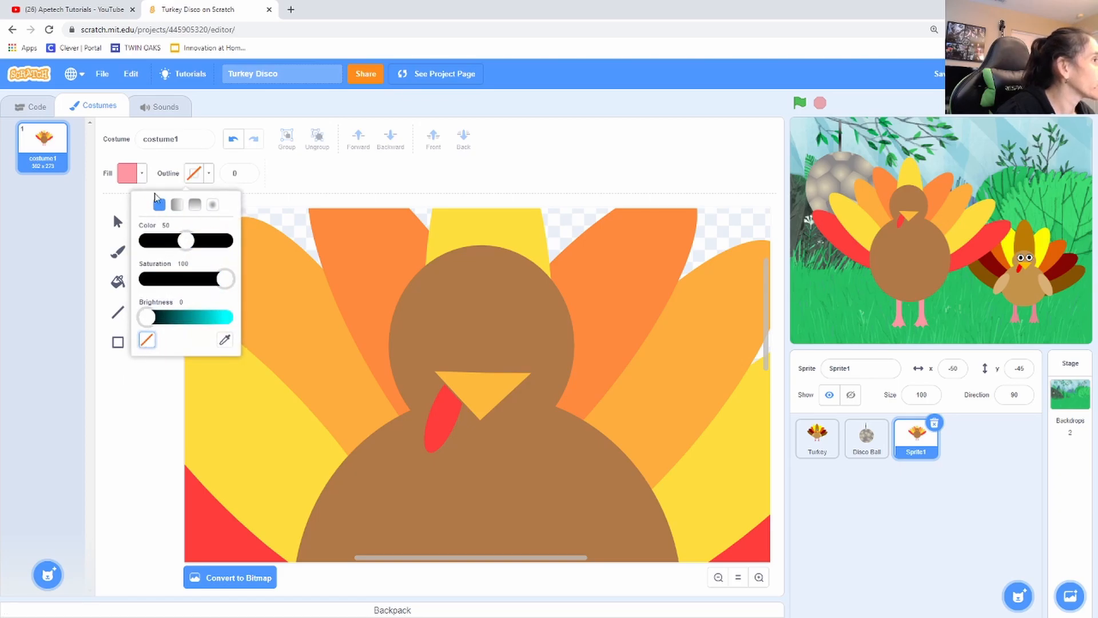
left_click(146, 280)
left_click(132, 387)
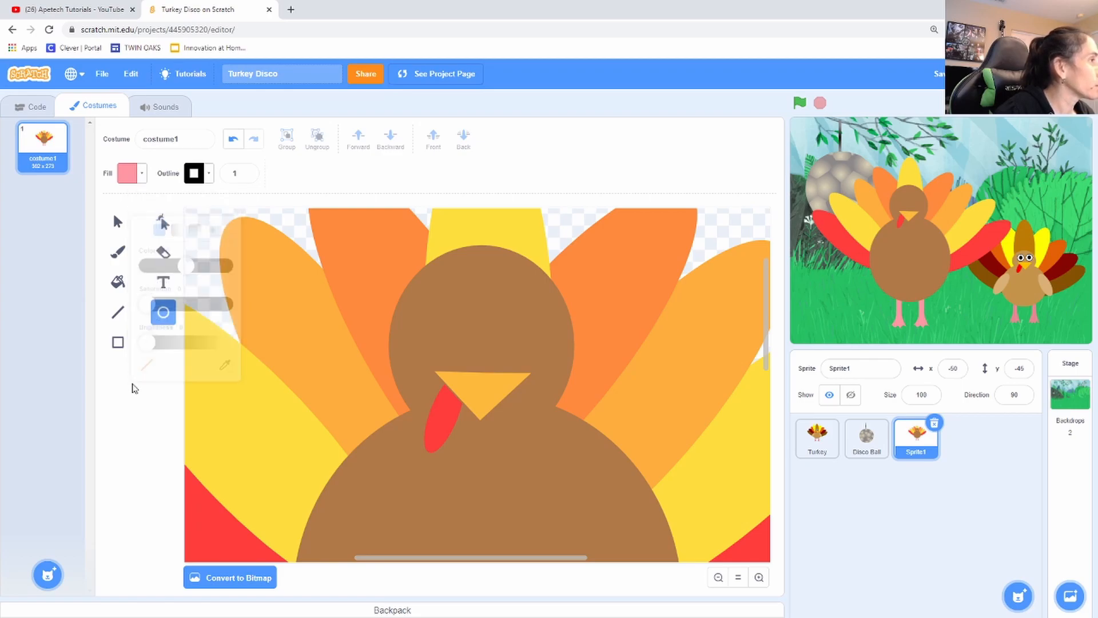
left_click(139, 177)
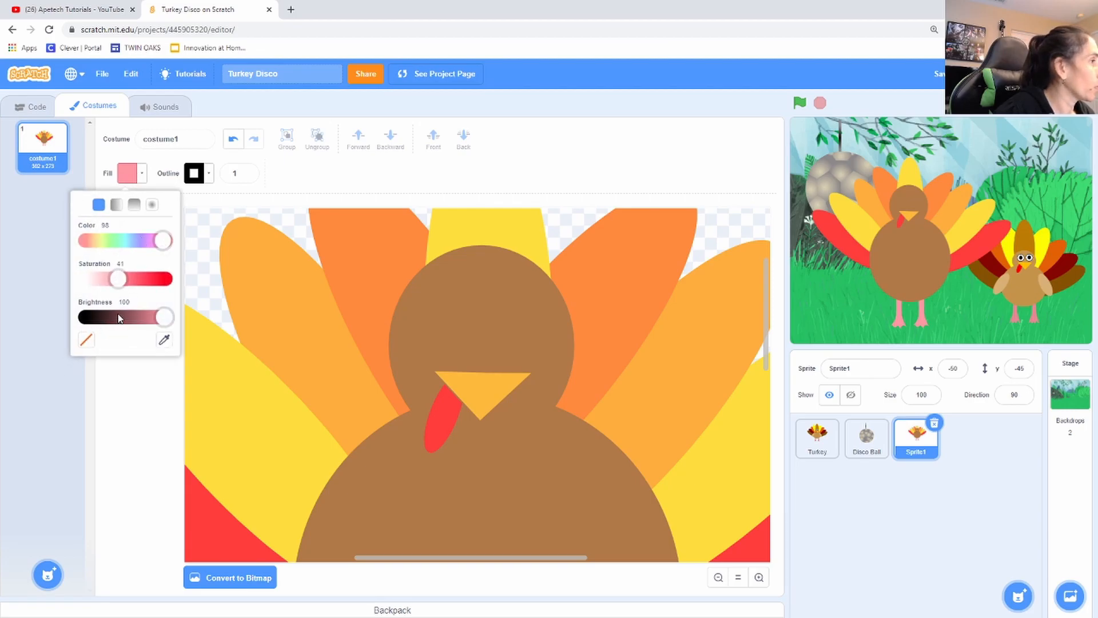
left_click(88, 281)
left_click(143, 377)
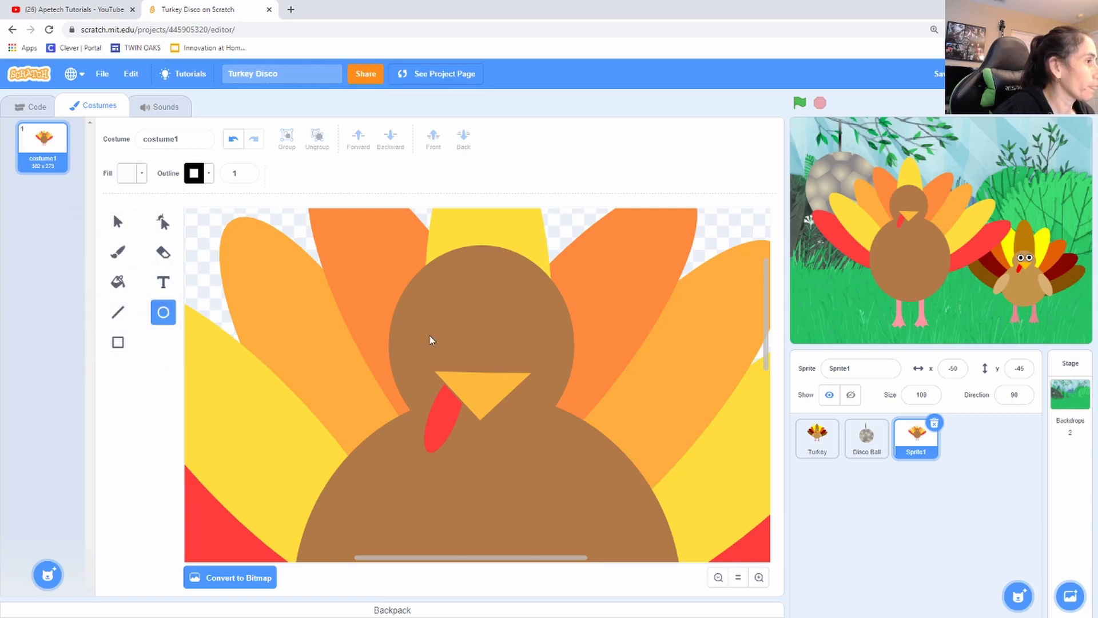
left_click_drag(452, 340, 468, 348)
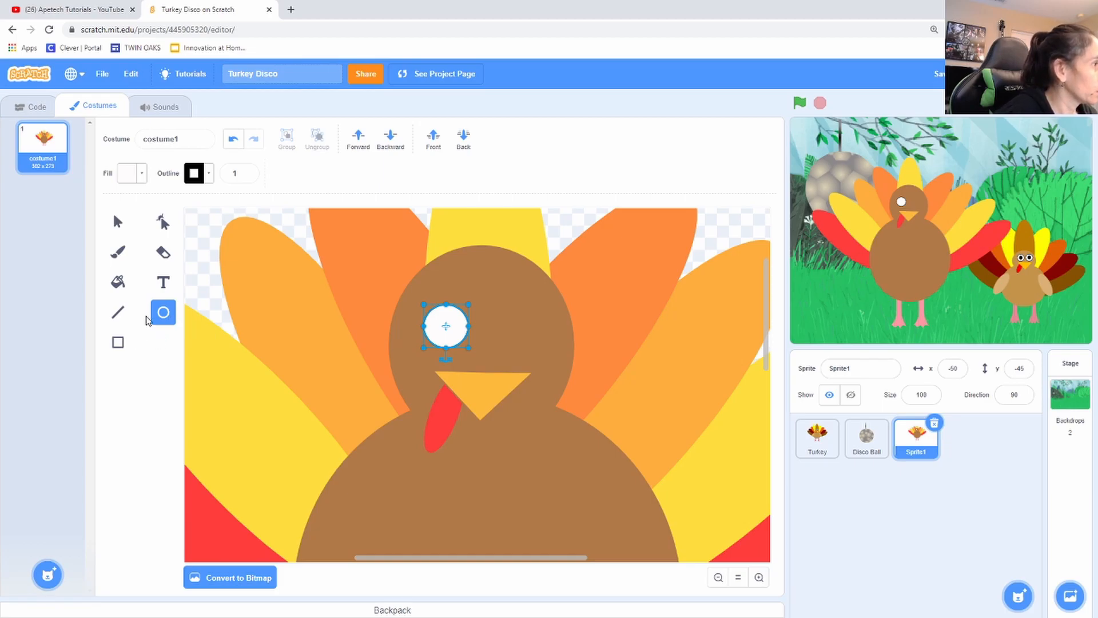
left_click(142, 176)
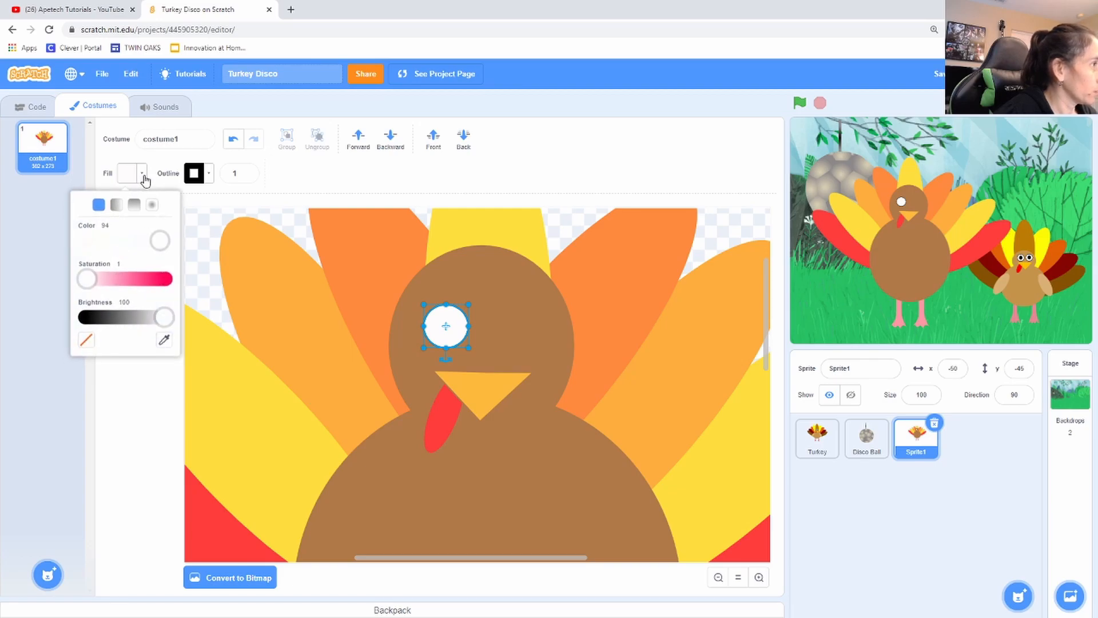
left_click(94, 318)
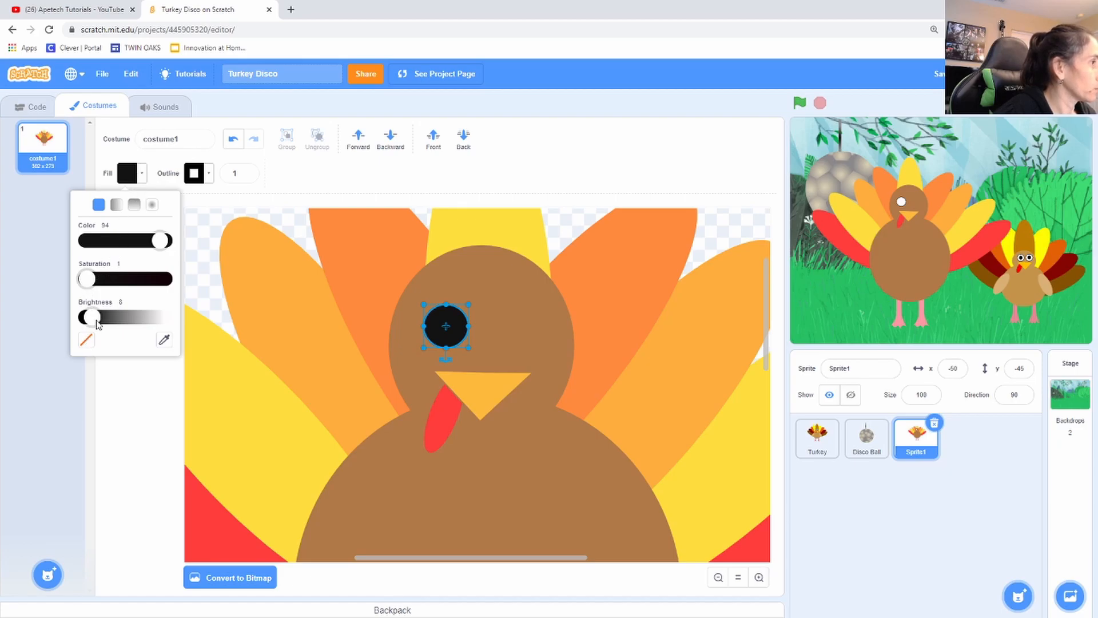
left_click_drag(96, 322, 182, 325)
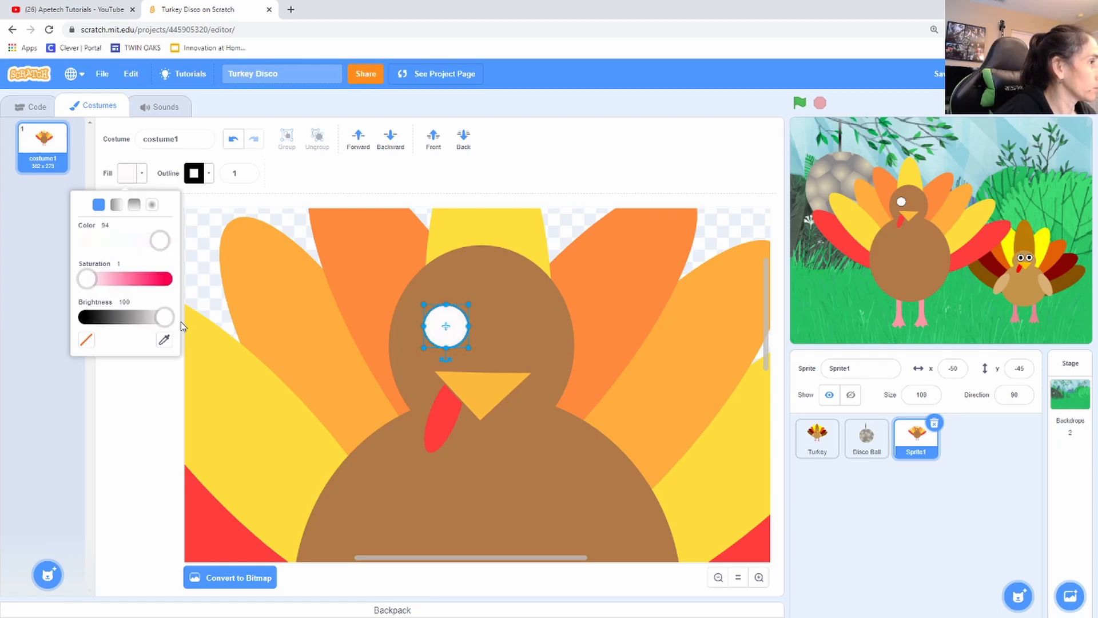
Step: Draw a small circle as the pupil in the middle of the white eye, with a near-black fill of brightness 9
left_click(136, 381)
left_click(416, 353)
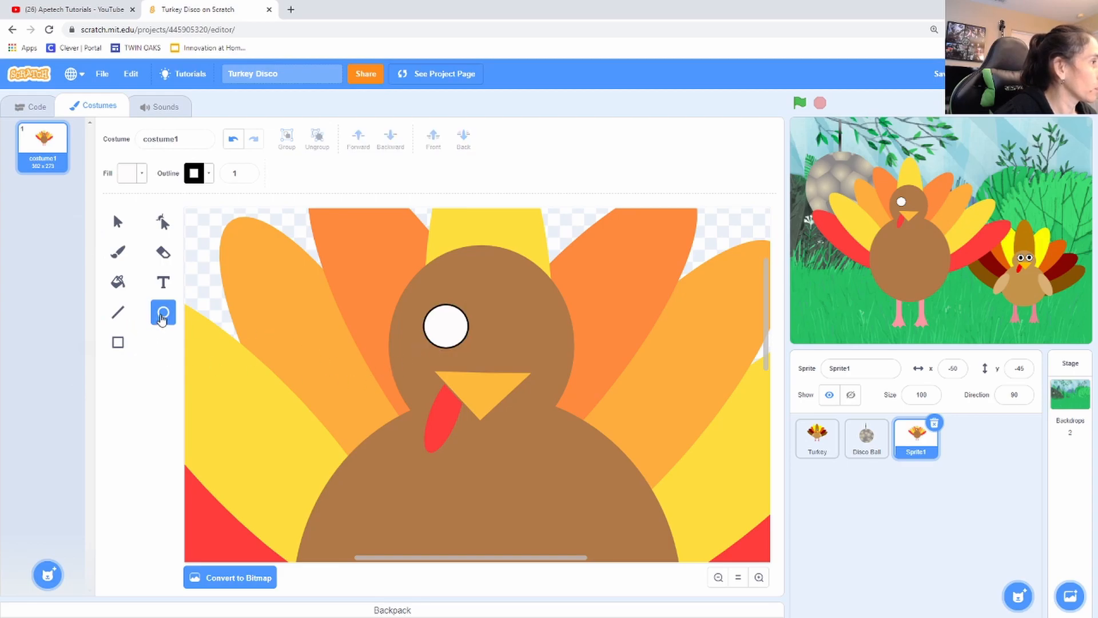
left_click(197, 173)
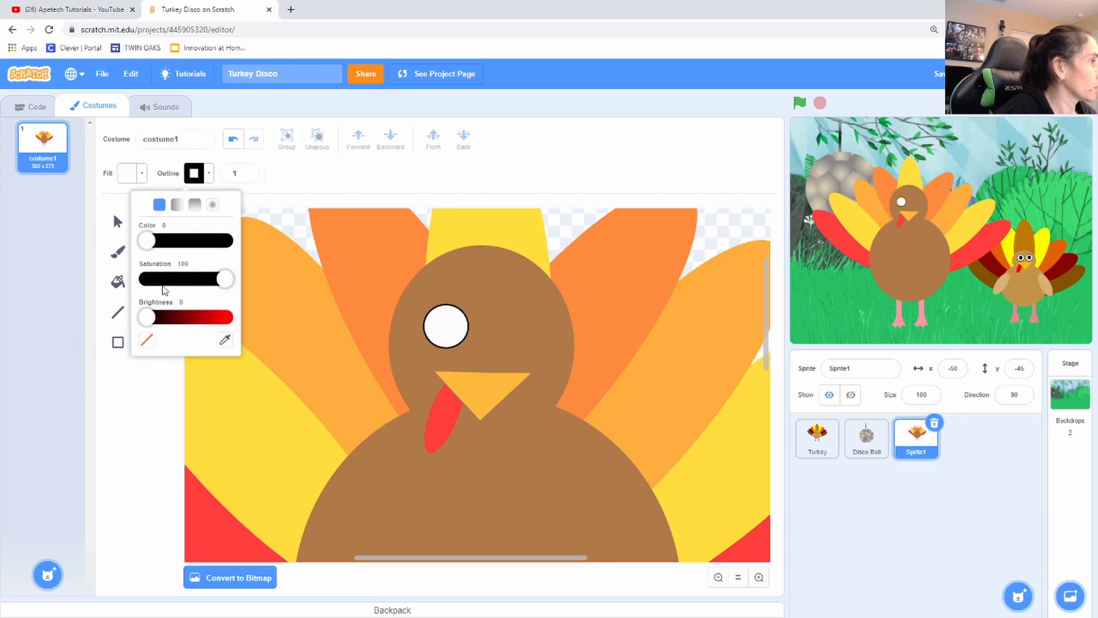
left_click(163, 182)
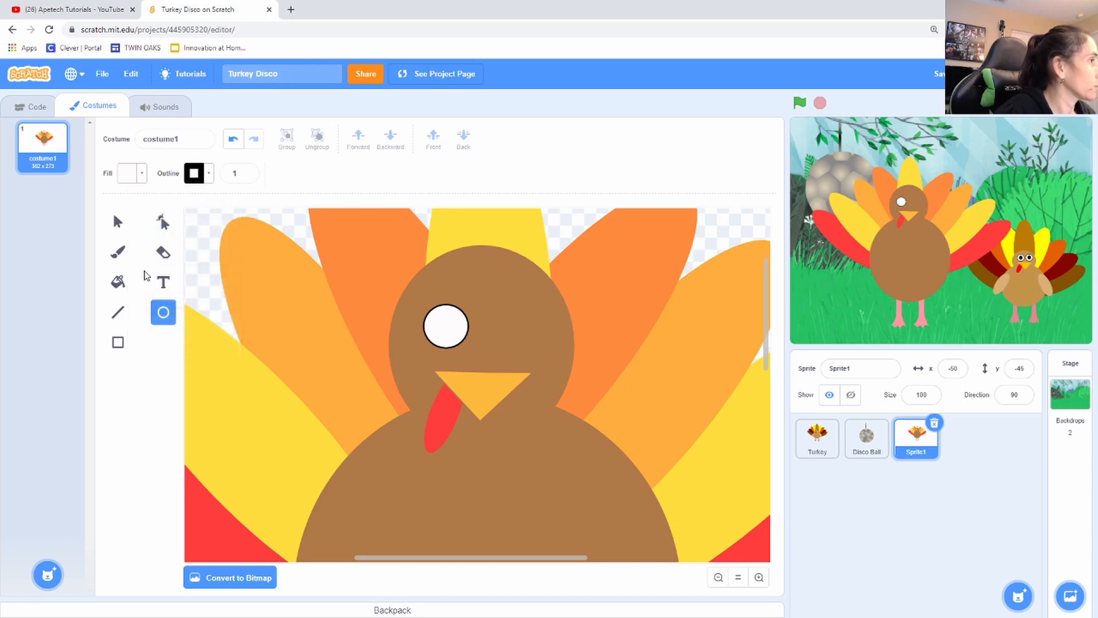
left_click(132, 175)
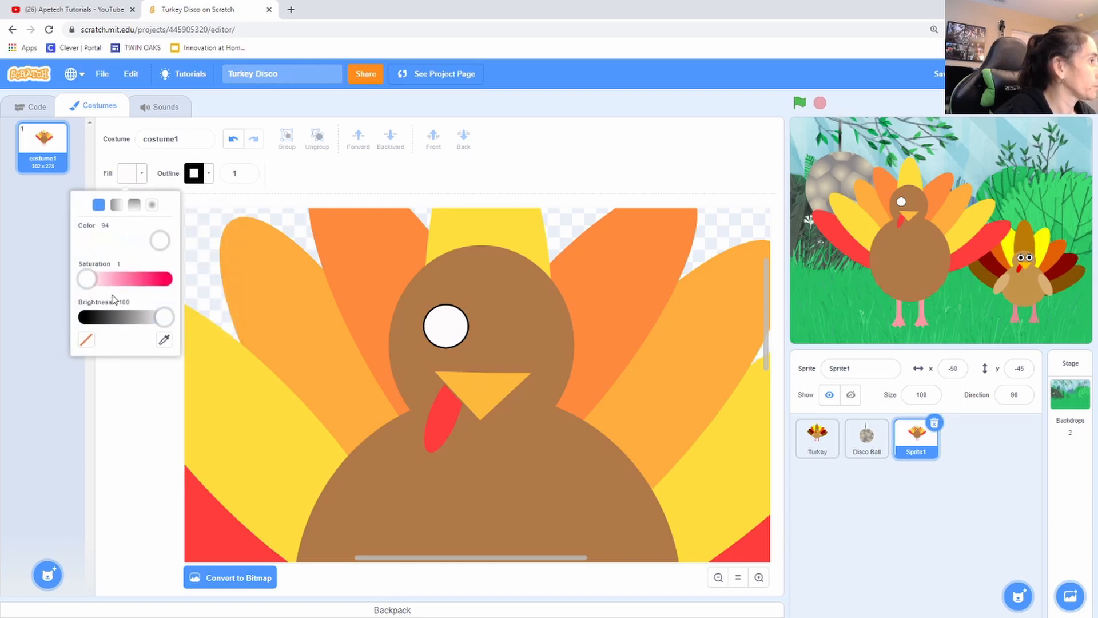
left_click(94, 317)
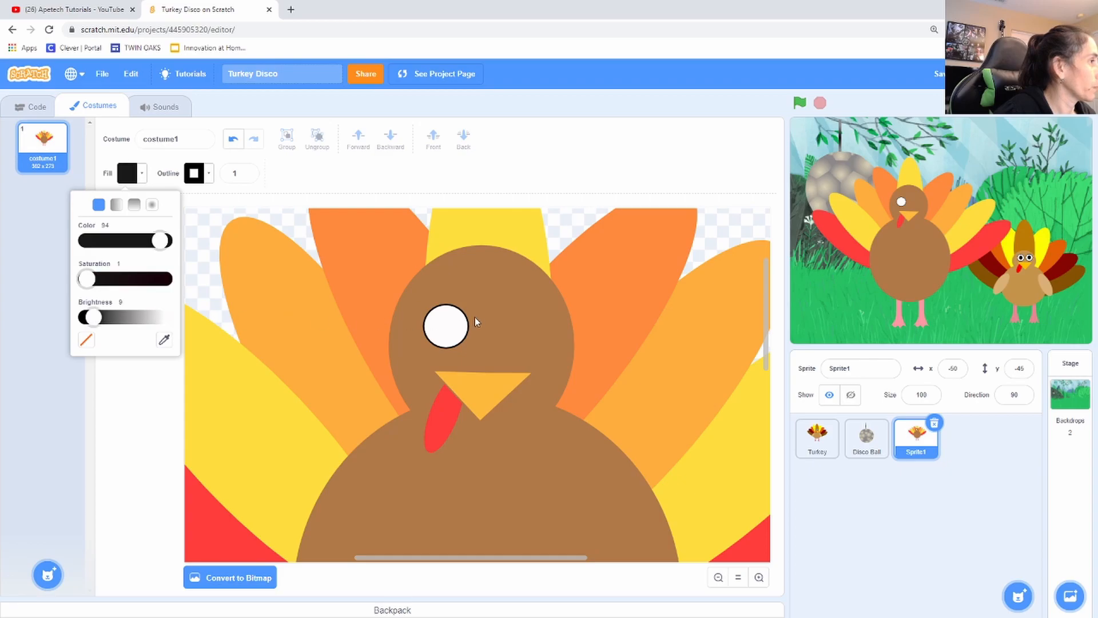
left_click(166, 386)
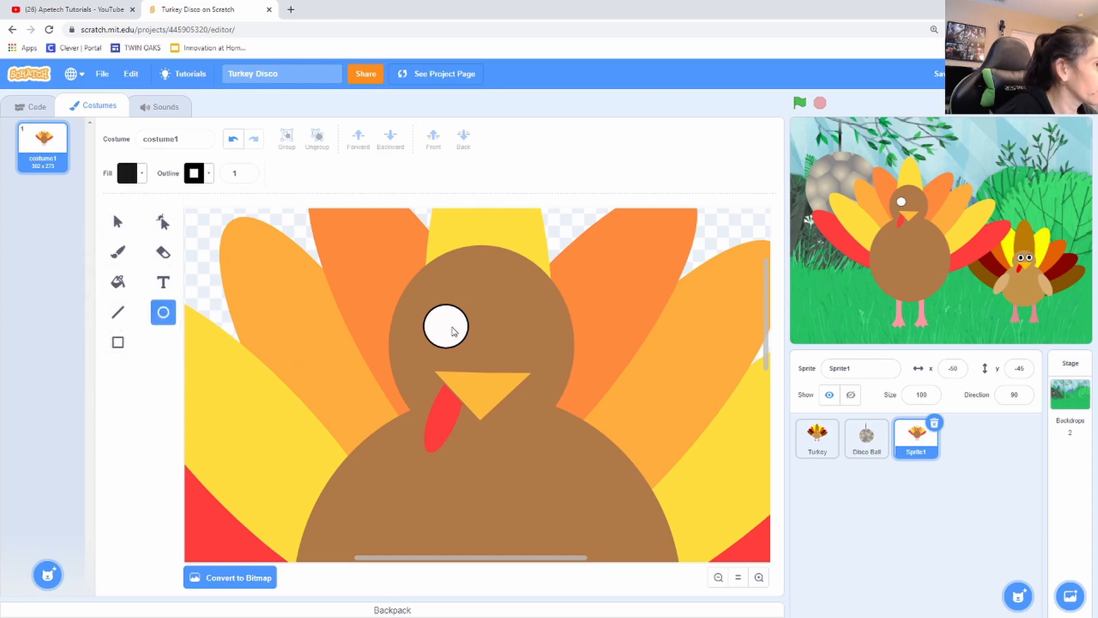
mouse_move(435, 316)
left_mouse_down()
mouse_move(459, 345)
mouse_move(446, 328)
left_mouse_up()
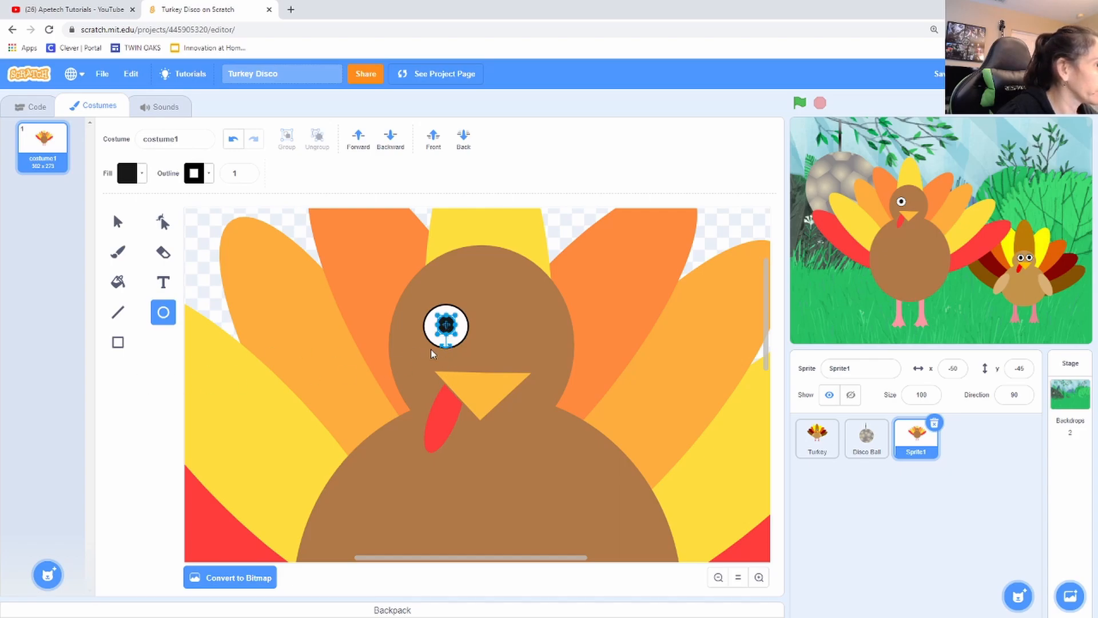
Step: Duplicate the white eye together with its pupil and place the copy level with it on the right side of the head
left_click(120, 225)
left_click(429, 312)
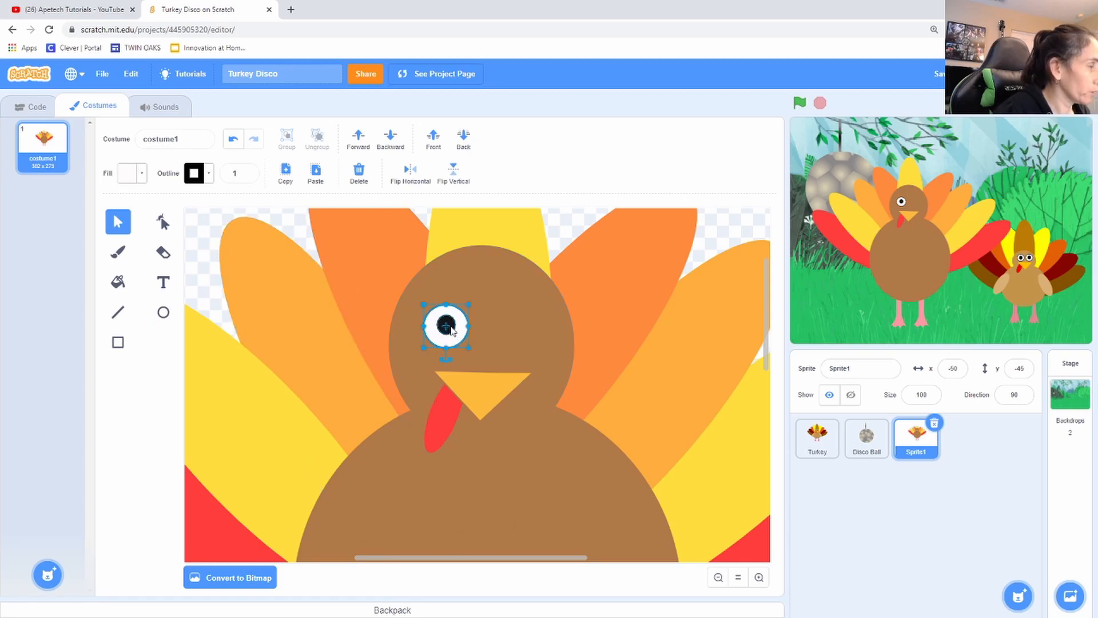
left_click(442, 331)
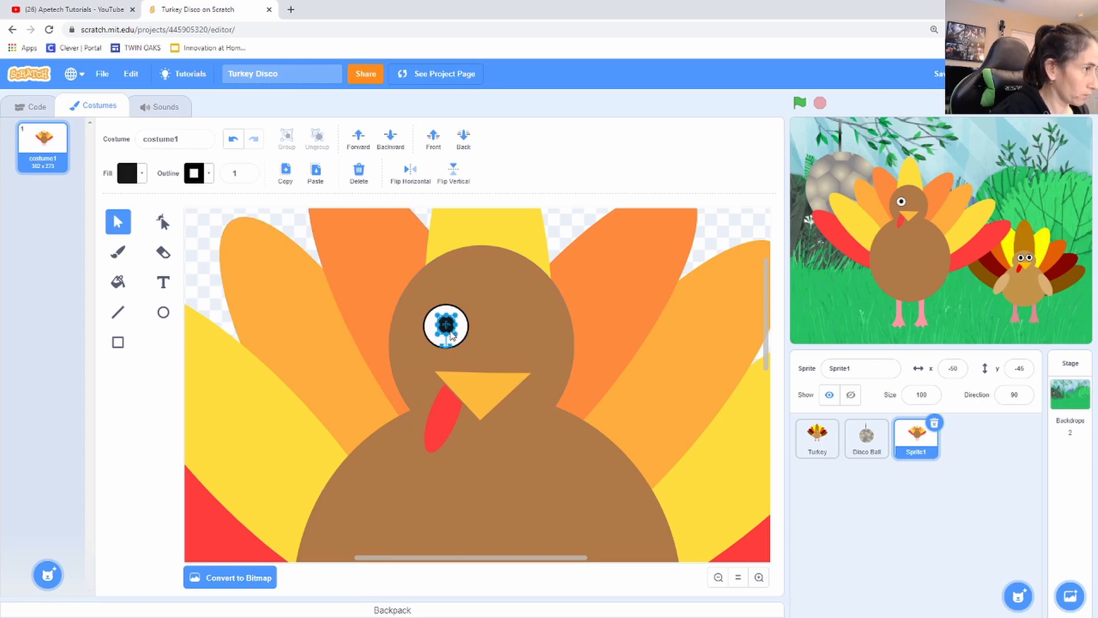
left_click(436, 336)
left_click(445, 327, "shift")
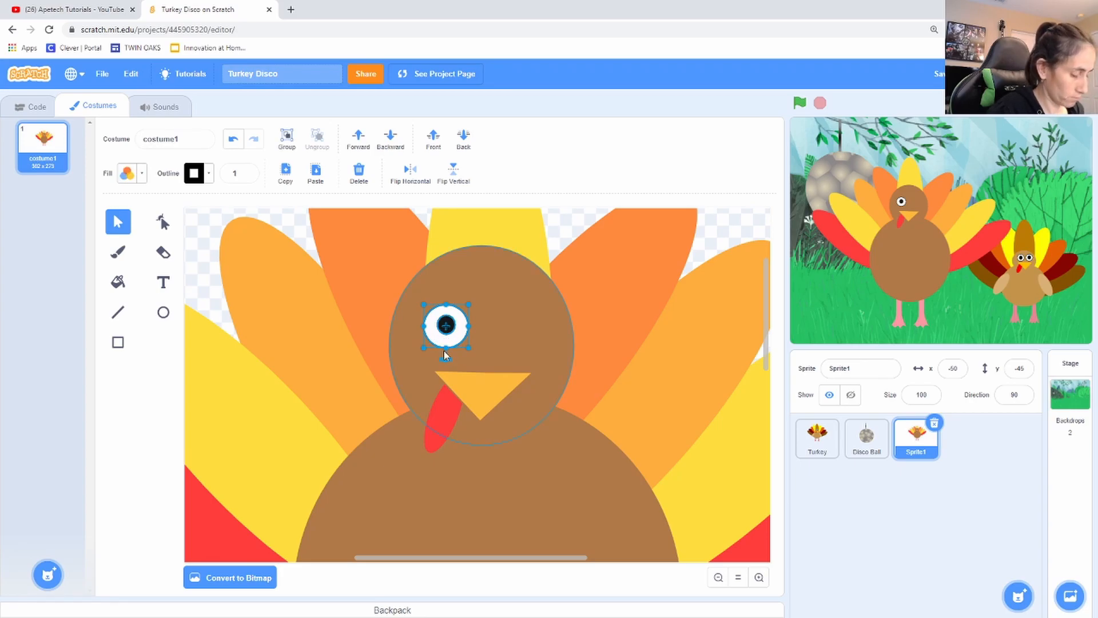
key("ctrl+c")
key("ctrl+v")
left_click_drag(466, 330, 530, 321)
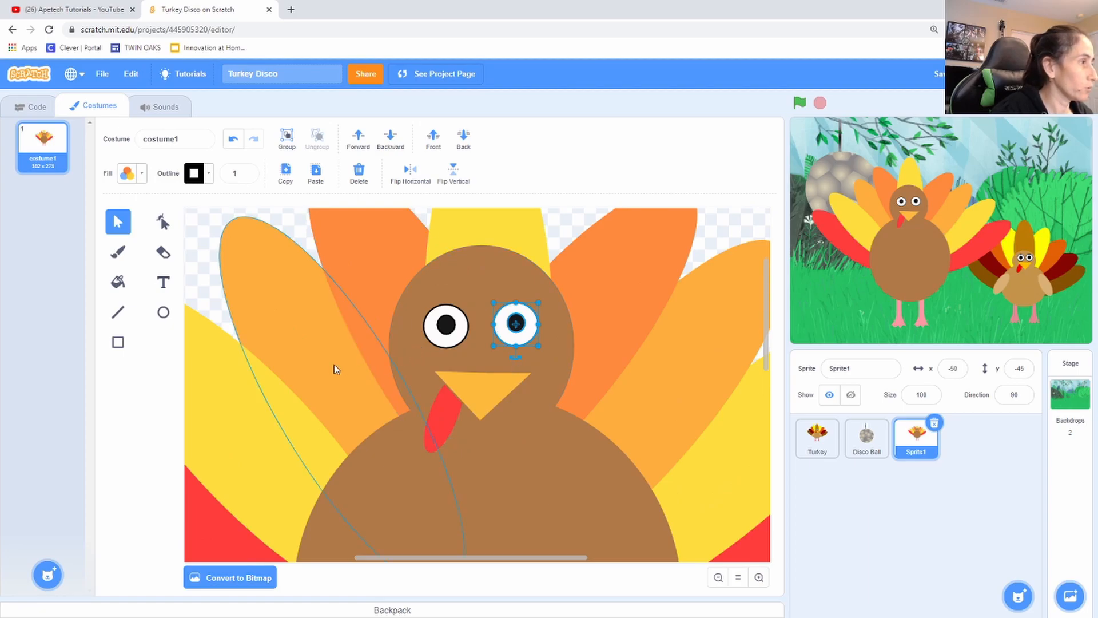
Step: Try a small black-outlined oval on the body's left side, filled with the body's brown lightened to brightness 93, and undo it
scroll(413, 324, "down", 3)
scroll(414, 325, "down", 2)
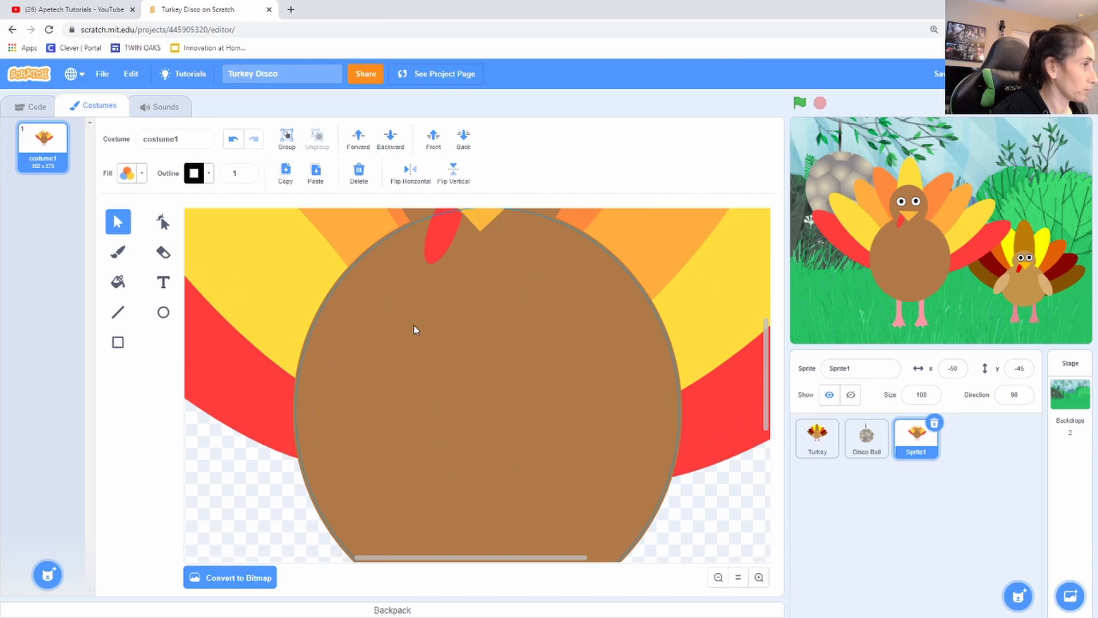
left_click(164, 312)
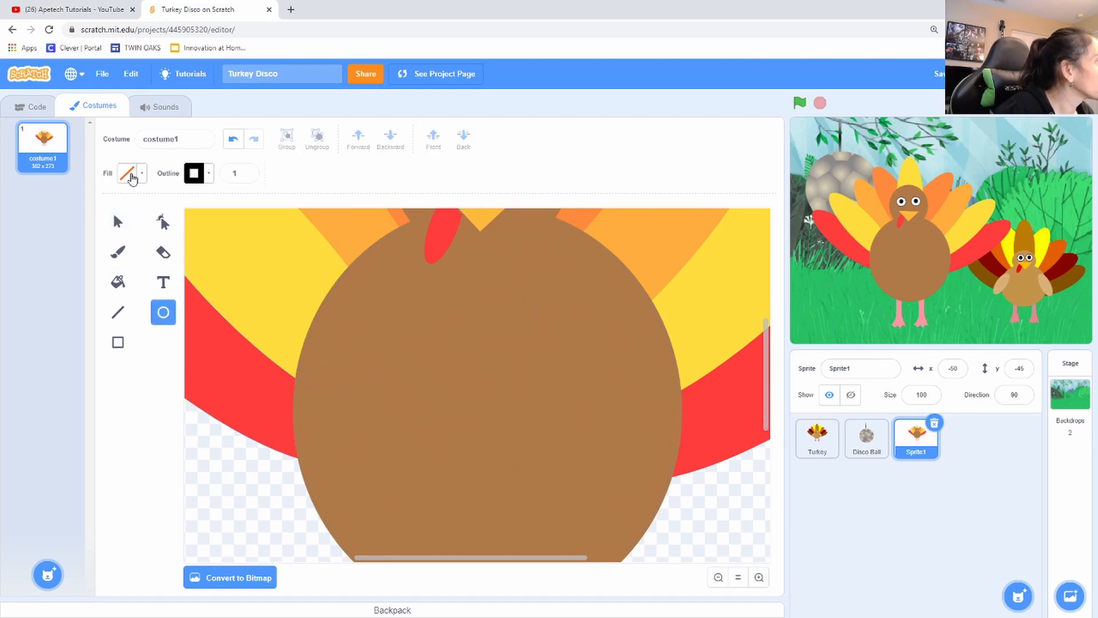
left_click(135, 175)
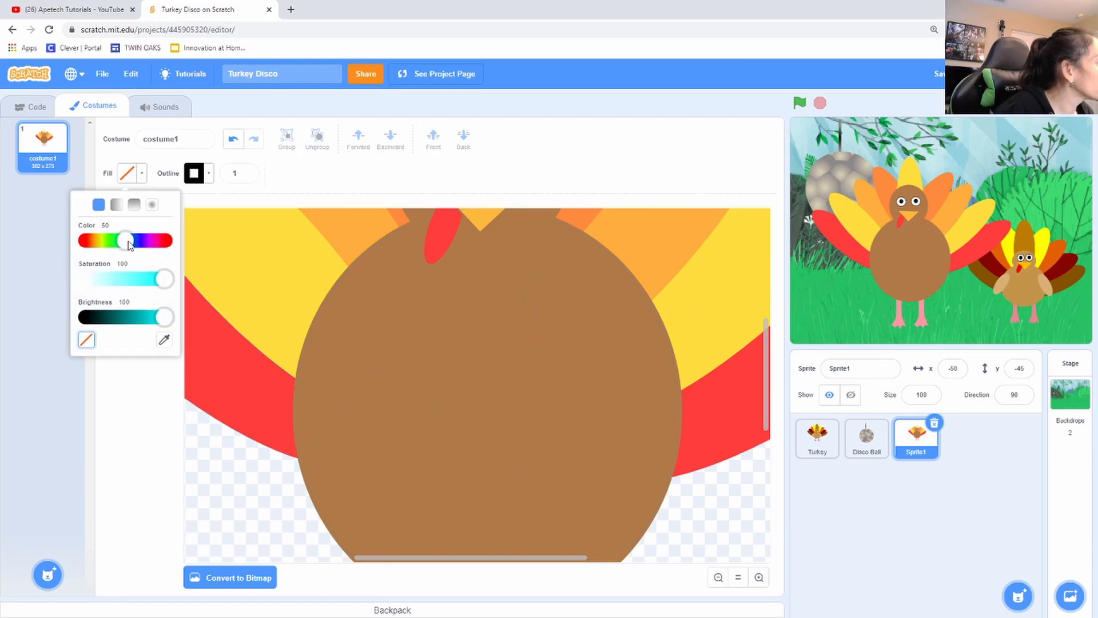
left_click_drag(127, 242, 92, 248)
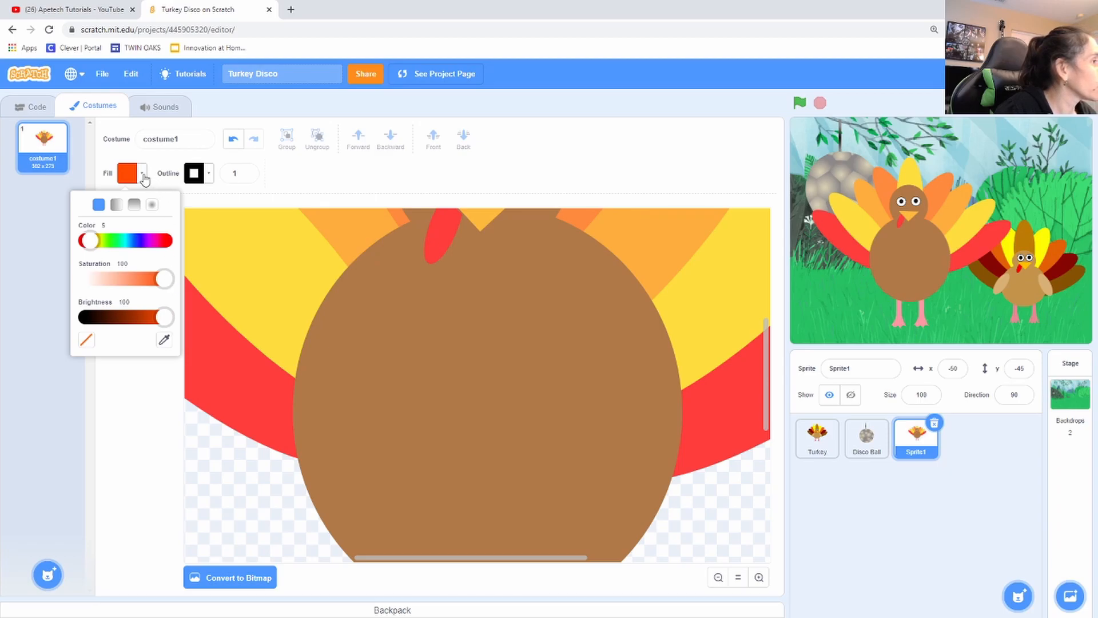
left_click(164, 339)
left_click(404, 387)
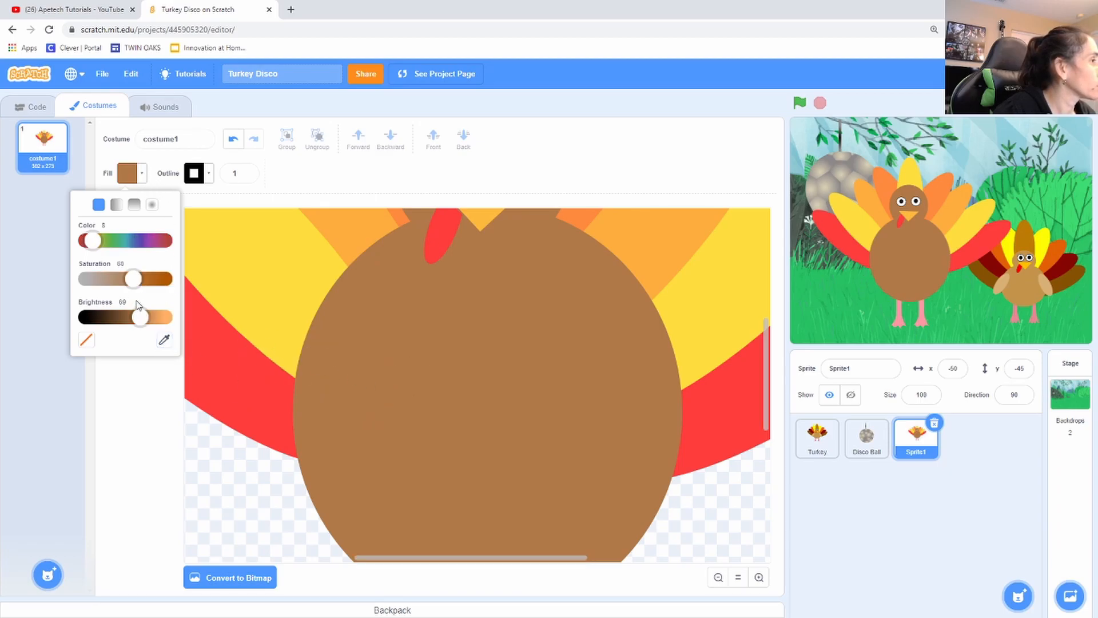
left_click_drag(142, 319, 161, 326)
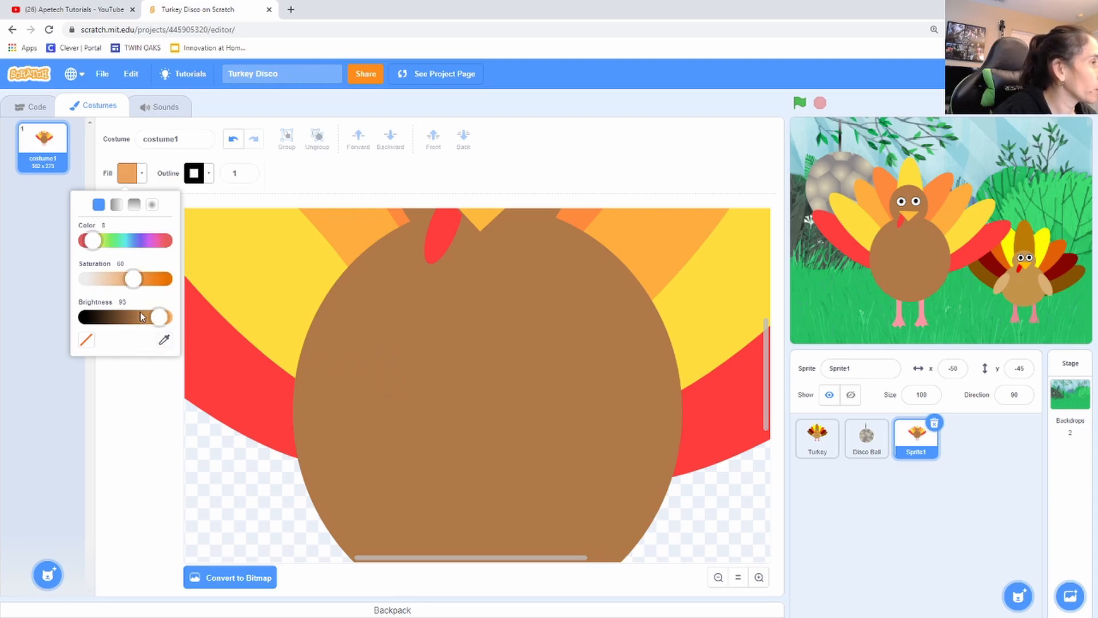
left_click(144, 391)
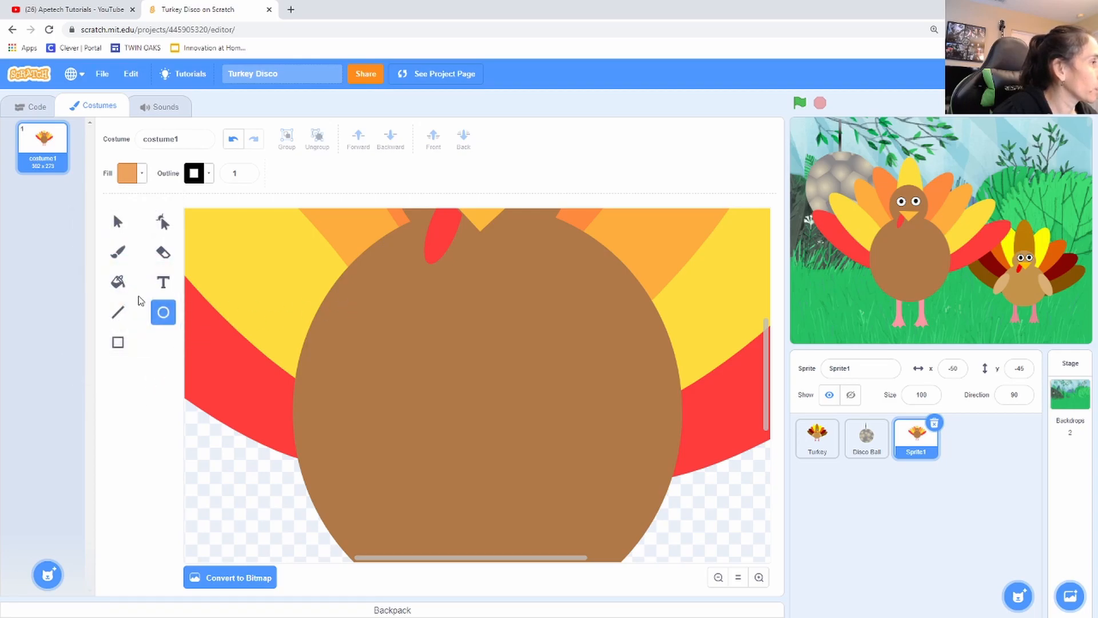
mouse_move(375, 325)
left_mouse_down()
mouse_move(326, 389)
mouse_move(332, 383)
left_mouse_up()
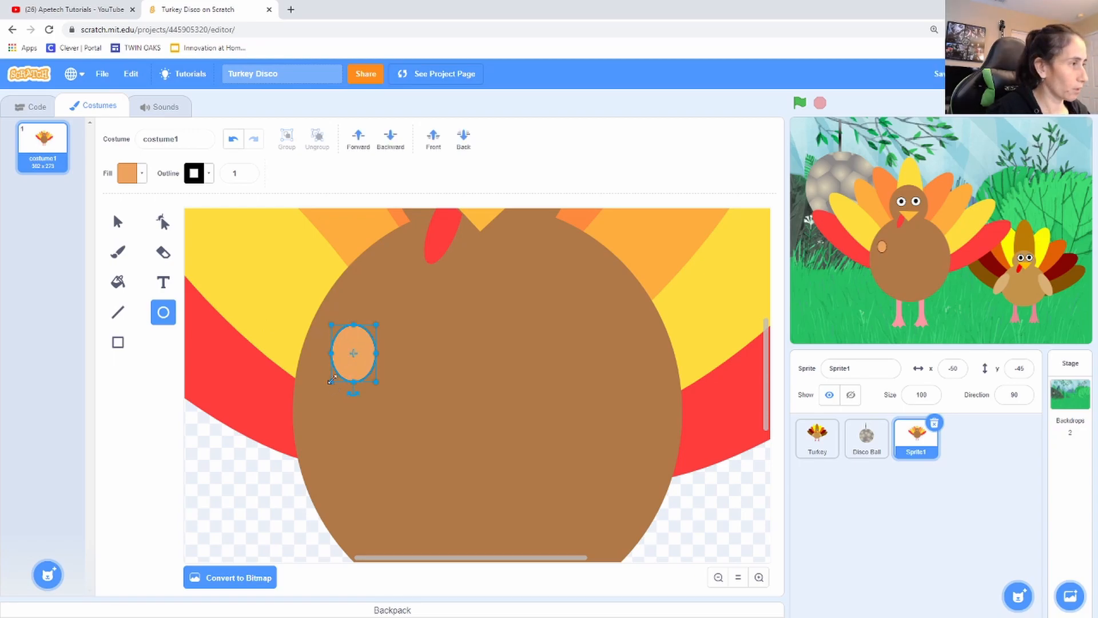
key("ctrl+z")
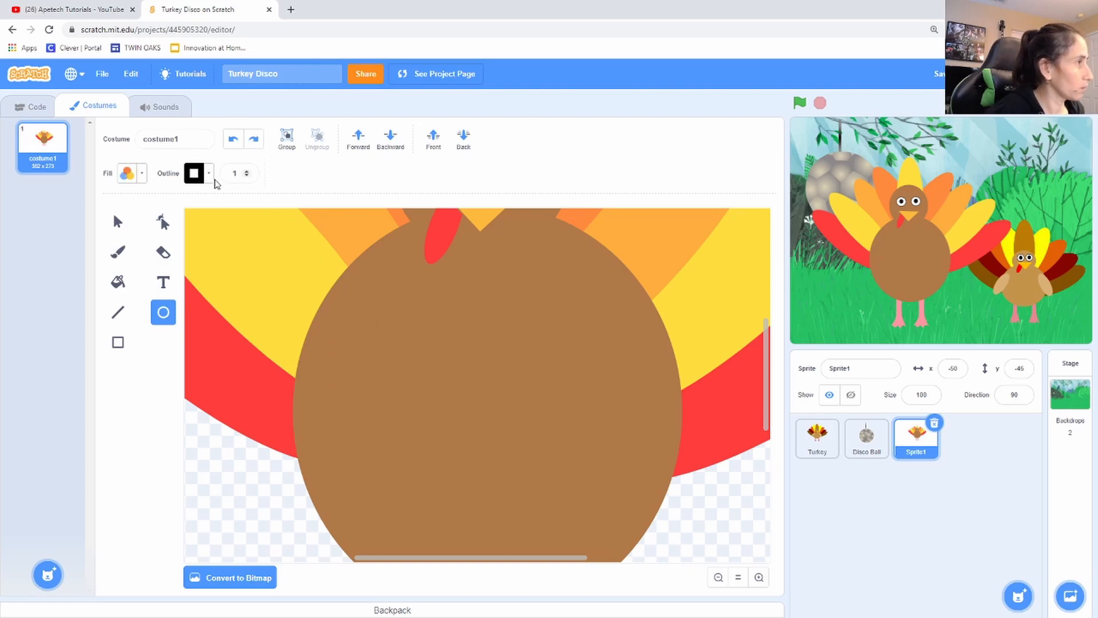
Step: Set the outline to none, try a small oval on the body's left side, and undo the oval
left_click(206, 178)
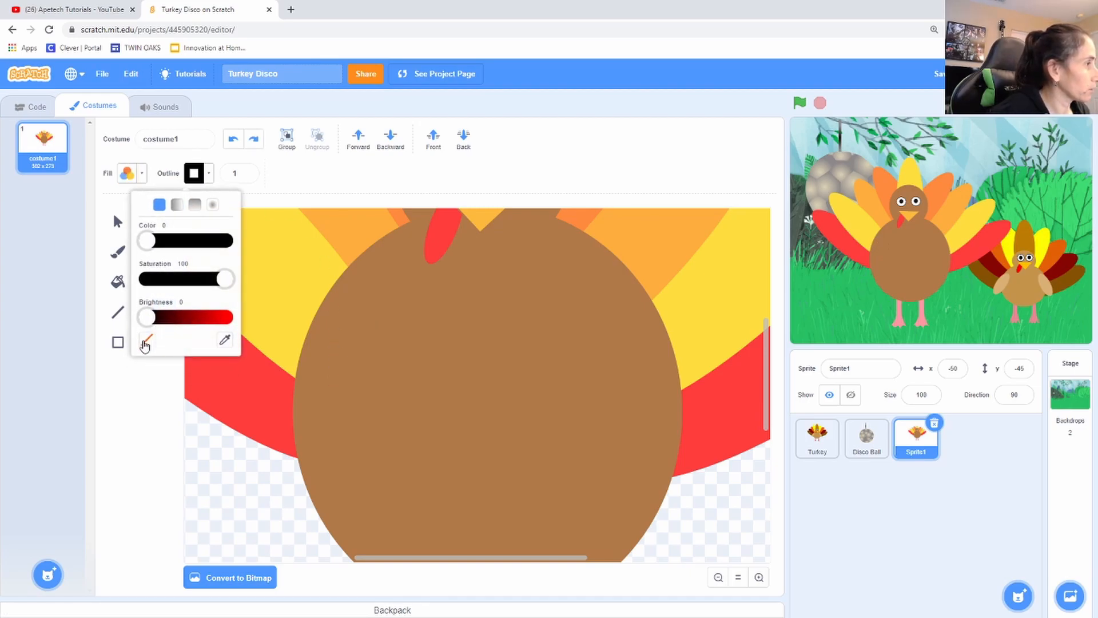
left_click(147, 341)
left_click(336, 177)
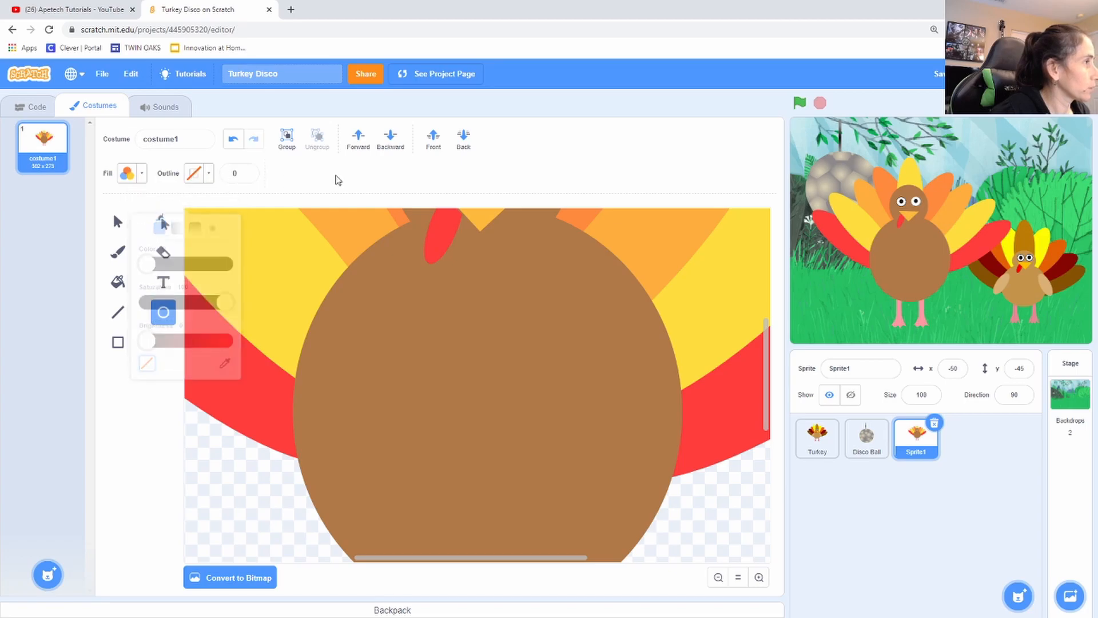
mouse_move(375, 323)
left_mouse_down()
mouse_move(357, 359)
mouse_move(363, 349)
left_mouse_up()
key("ctrl+z")
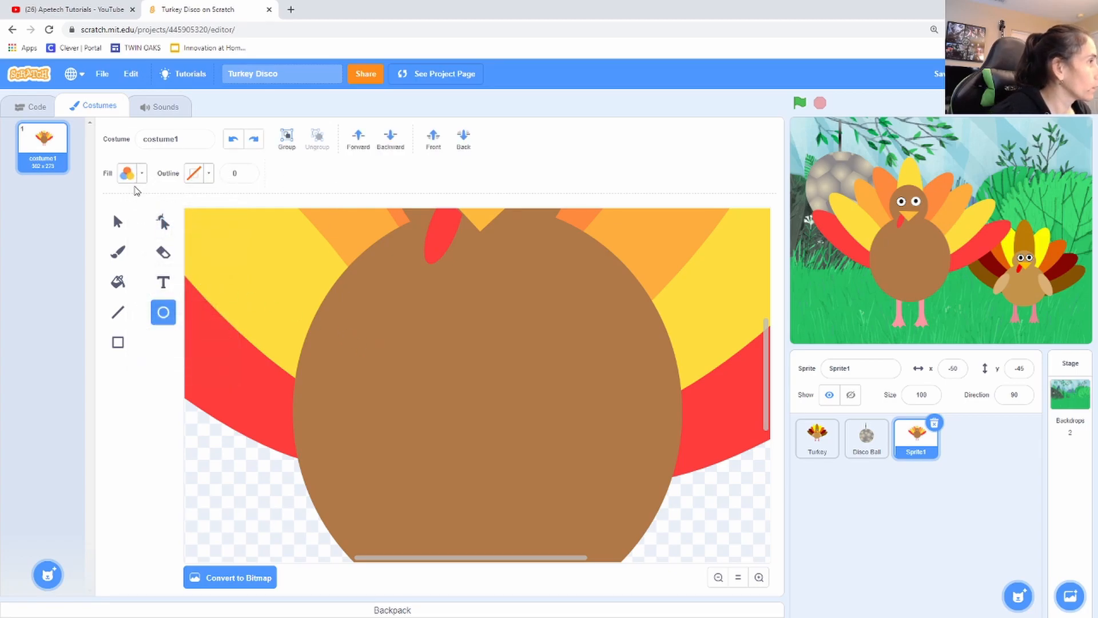
Step: Try a wide horizontal light-brown oval as a wing across the body's left edge, and undo it
left_click(127, 174)
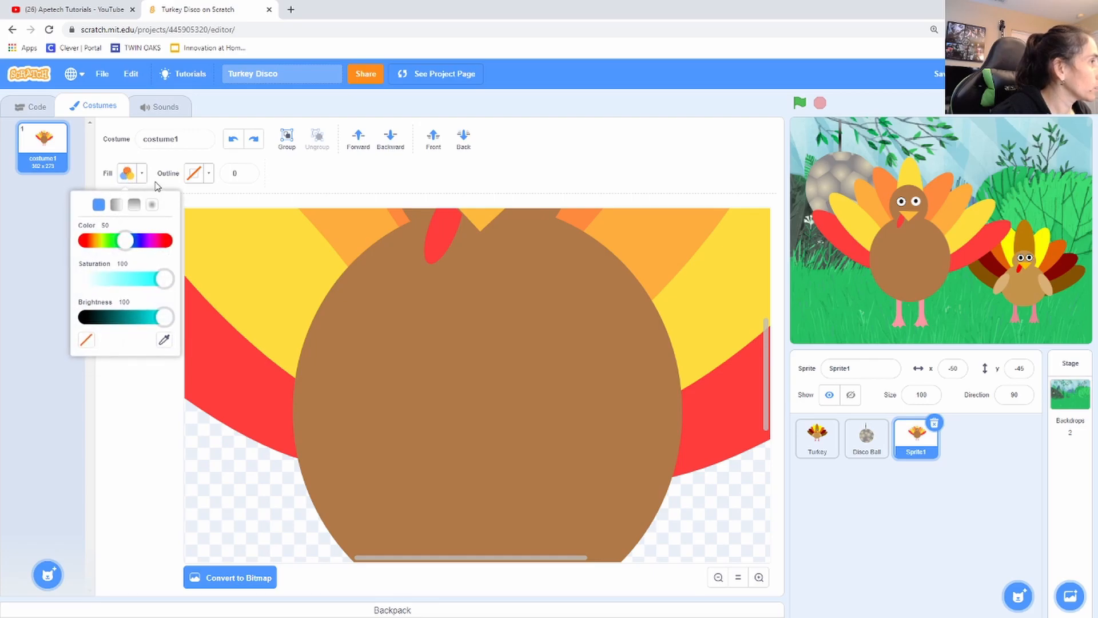
left_click(164, 340)
left_click(313, 338)
mouse_move(153, 315)
left_mouse_down()
mouse_move(164, 318)
mouse_move(148, 321)
left_mouse_up()
left_click(143, 398)
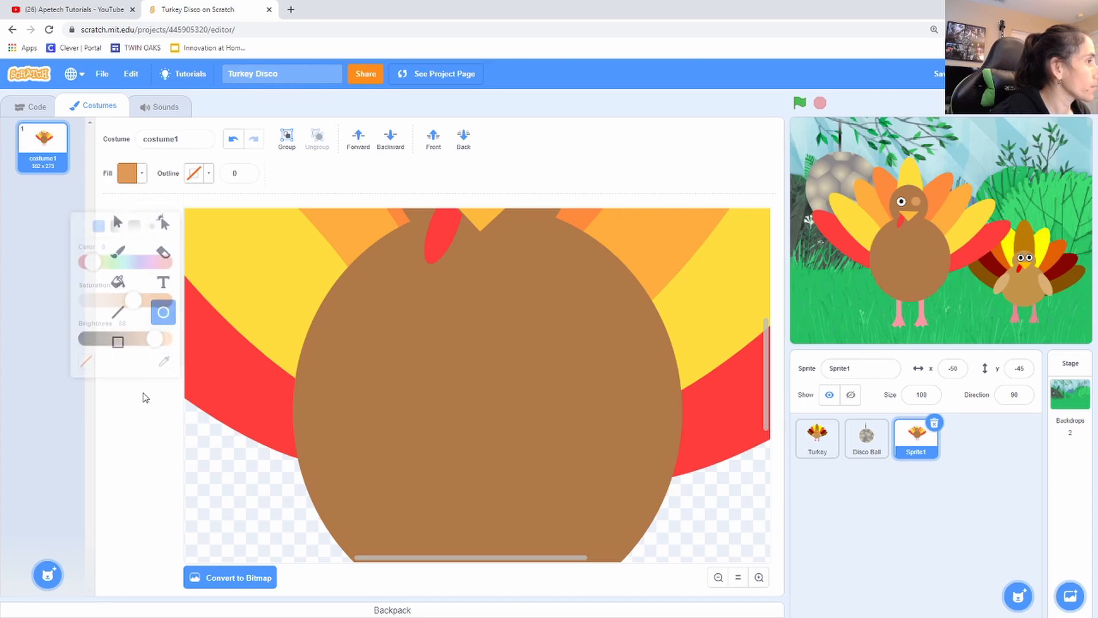
mouse_move(371, 356)
left_mouse_down()
mouse_move(346, 370)
mouse_move(303, 431)
mouse_move(355, 409)
mouse_move(306, 394)
mouse_move(293, 429)
mouse_move(317, 384)
mouse_move(225, 399)
mouse_move(213, 416)
left_mouse_up()
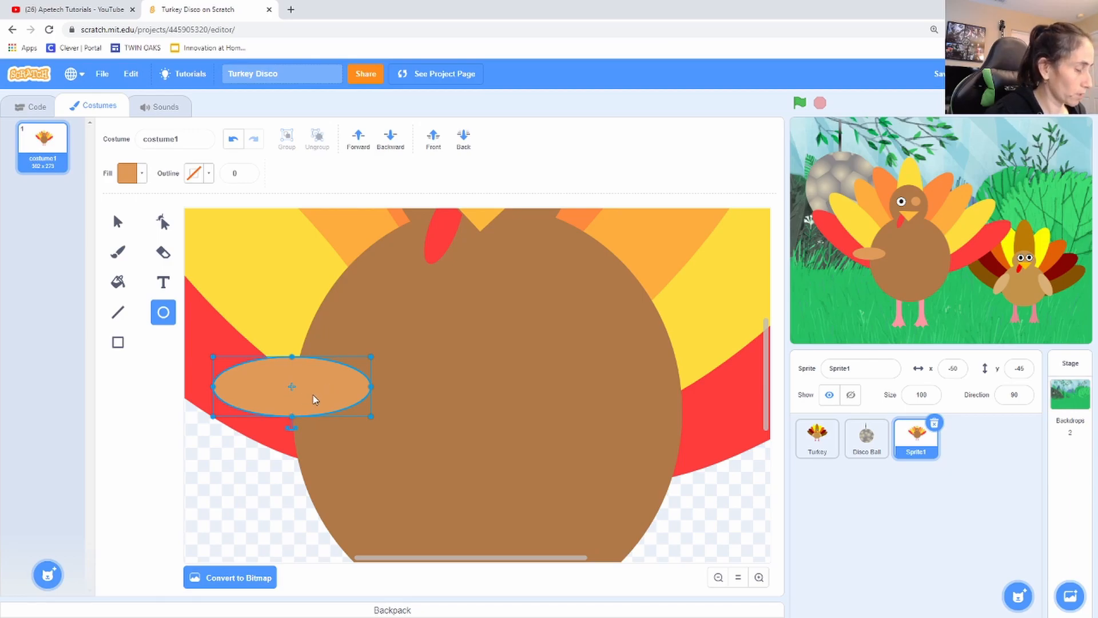
key("ctrl+z")
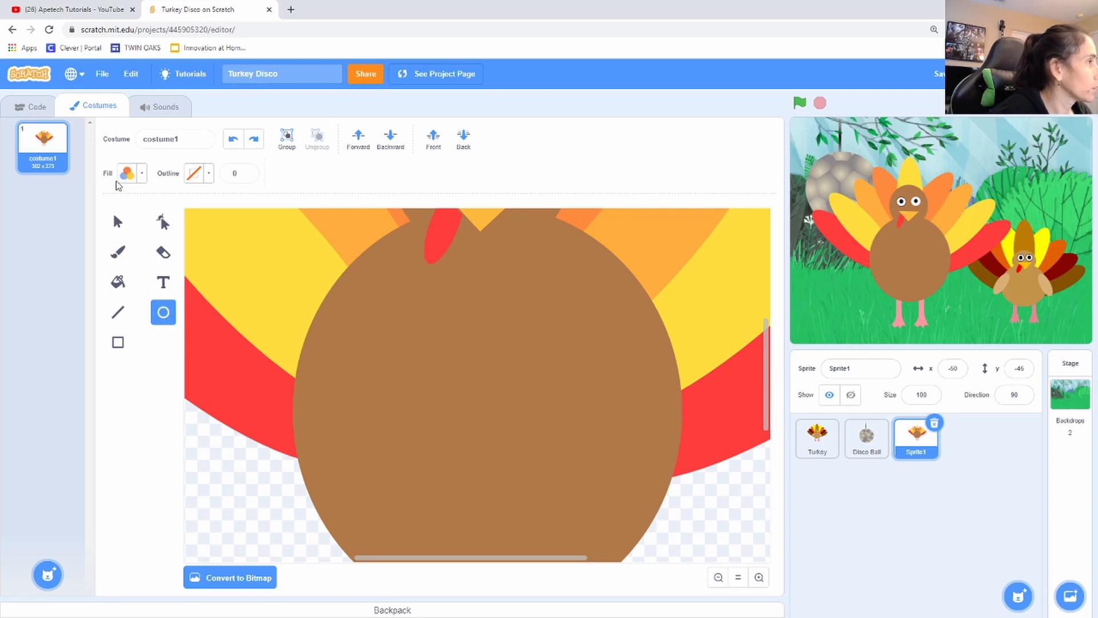
Step: With nothing selected, draw an outline-free wing oval in the body's brown at brightness 88, tilted diagonally across the body's left edge
left_click(451, 364)
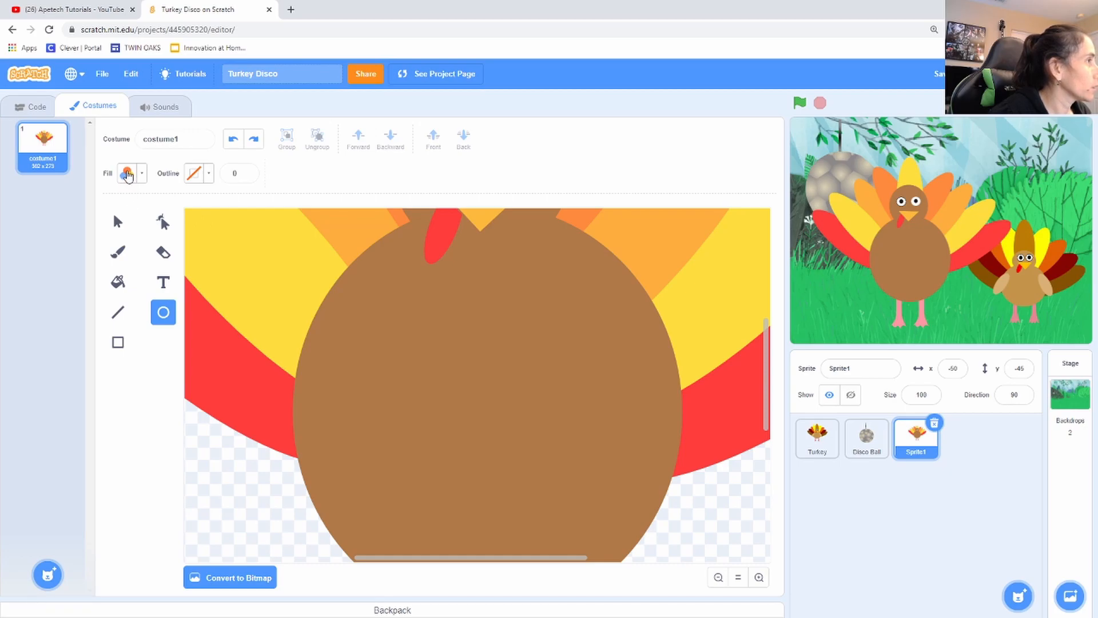
left_click(127, 174)
left_click(163, 341)
left_click(372, 358)
left_click_drag(143, 318, 158, 318)
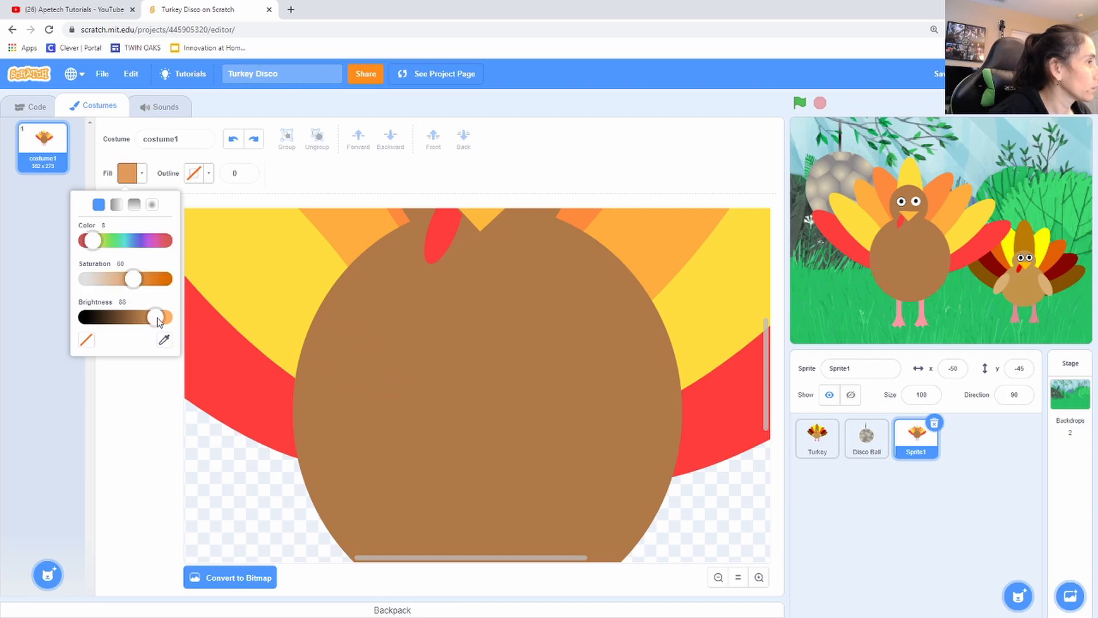
left_click(164, 382)
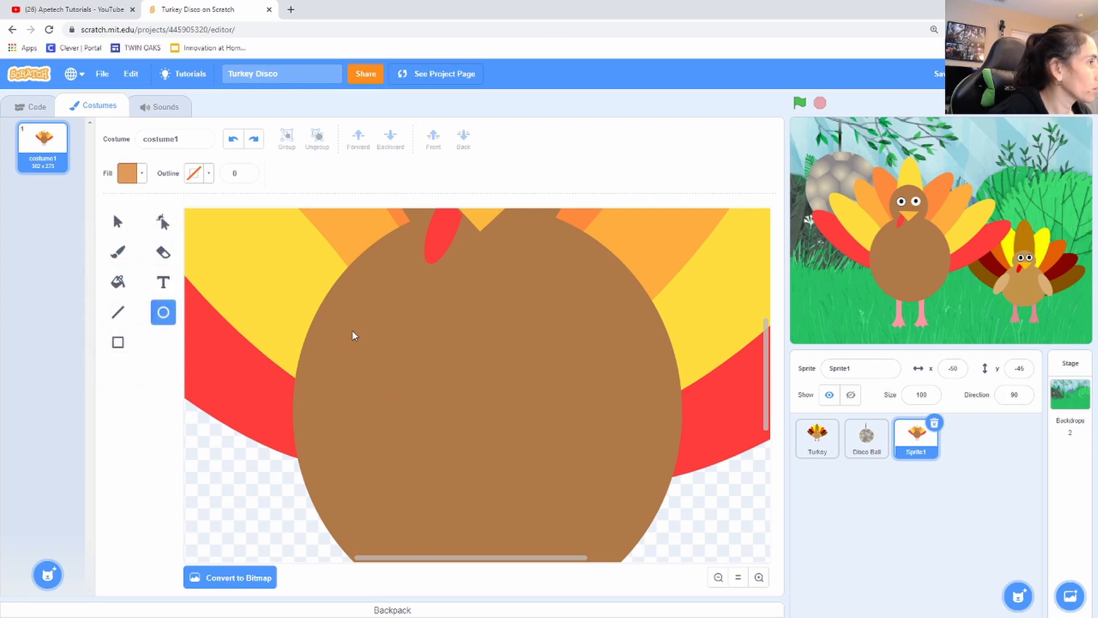
mouse_move(348, 325)
left_mouse_down()
mouse_move(355, 360)
mouse_move(286, 422)
mouse_move(245, 392)
mouse_move(190, 399)
mouse_move(201, 393)
left_mouse_up()
left_click_drag(267, 373, 306, 368)
left_click_drag(302, 406, 313, 381)
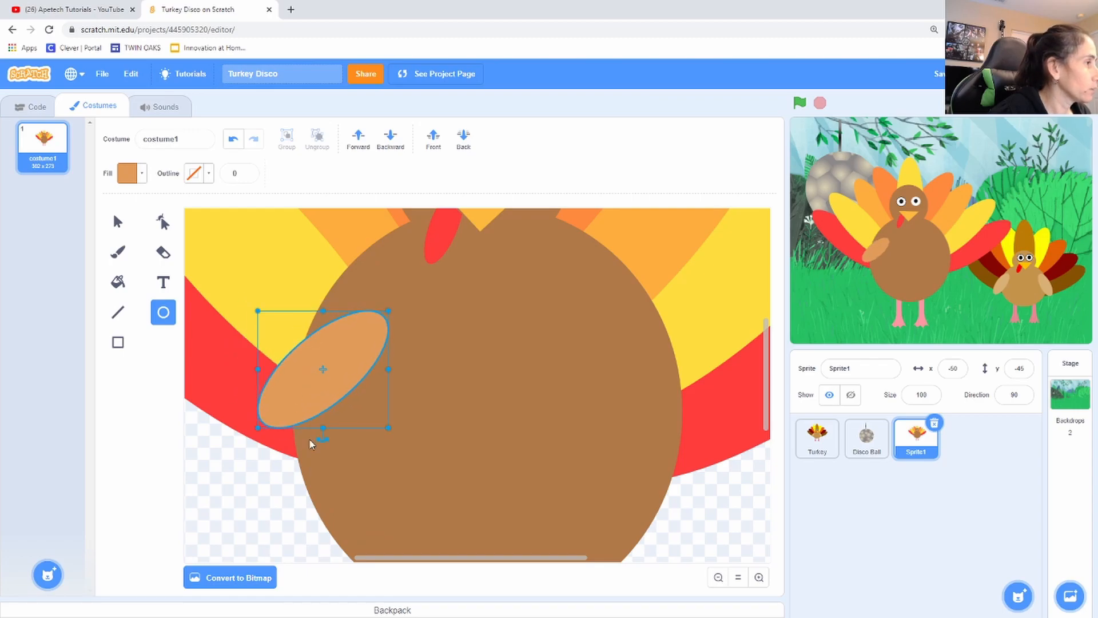
Step: Enlarge the tilted wing slightly and shift it up so its upper end rests on the left side of the body
left_click_drag(265, 432, 258, 468)
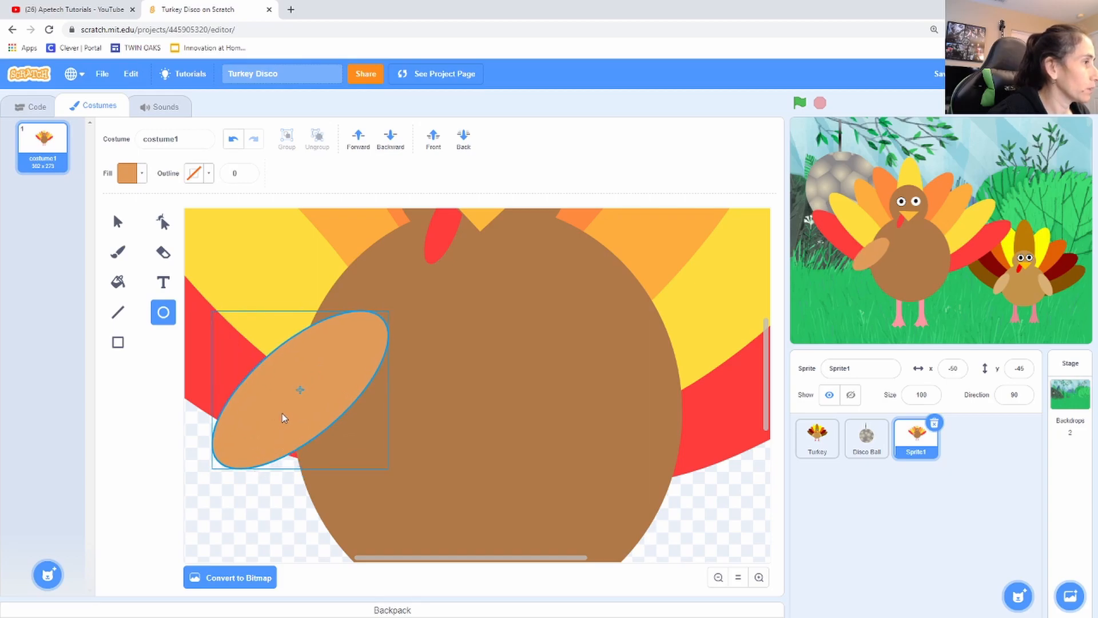
left_click_drag(280, 420, 305, 403)
left_click_drag(234, 457, 218, 467)
left_click_drag(323, 401, 320, 389)
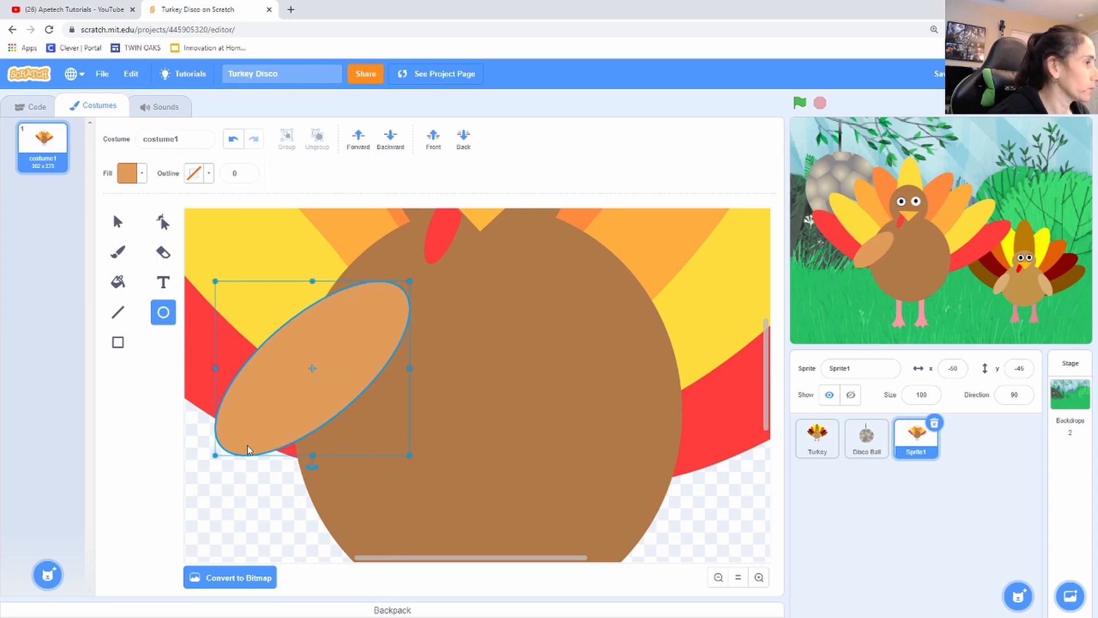
left_click_drag(216, 456, 250, 424)
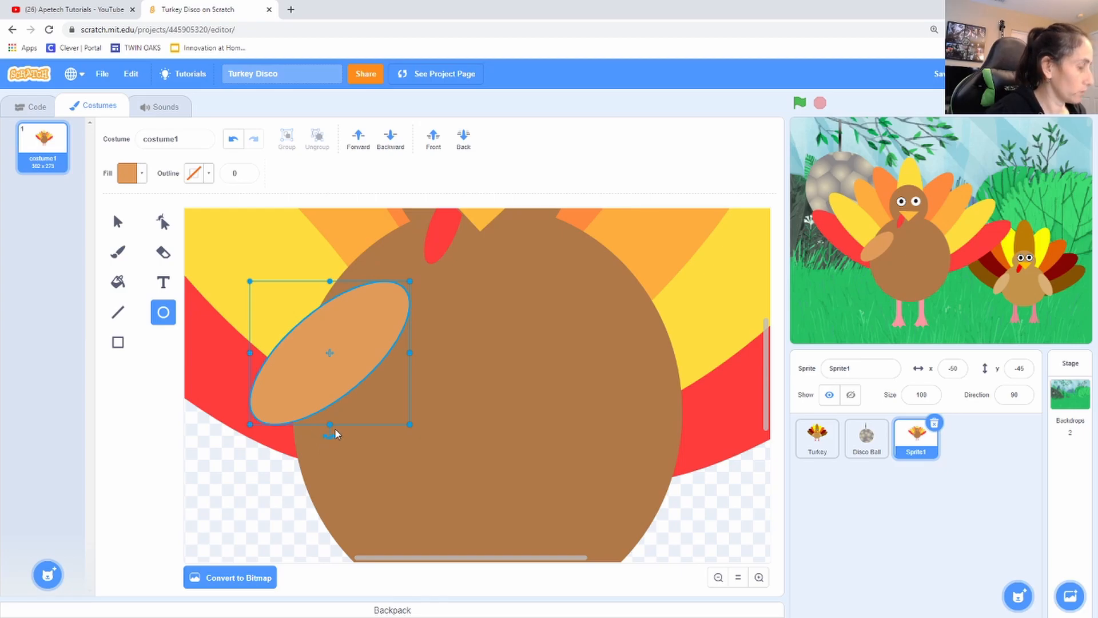
Step: Duplicate the wing, move the copy to the body's right edge and rotate it to slant down and outward
key("ctrl+c")
key("ctrl+v")
left_click_drag(375, 385, 623, 374)
left_click_drag(594, 442, 696, 396)
left_click_drag(582, 352, 640, 361)
Step: Rotate the left wing more upright and reposition it over the body's left edge to mirror the right wing
left_click(368, 354)
mouse_move(340, 437)
left_mouse_down()
mouse_move(328, 441)
mouse_move(341, 427)
left_mouse_up()
left_click_drag(337, 365, 313, 364)
left_click_drag(307, 441, 326, 440)
left_click_drag(307, 379, 315, 384)
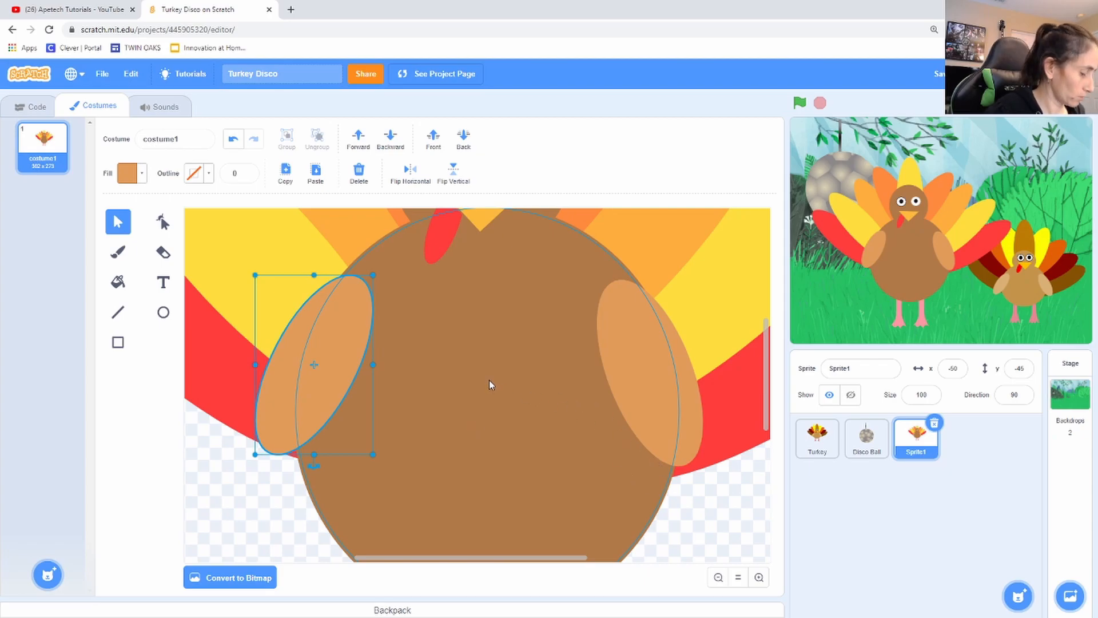
Step: Deselect the wing and give the white of the turkey's right eye a black outline of width 1
scroll(490, 377, "down", 5)
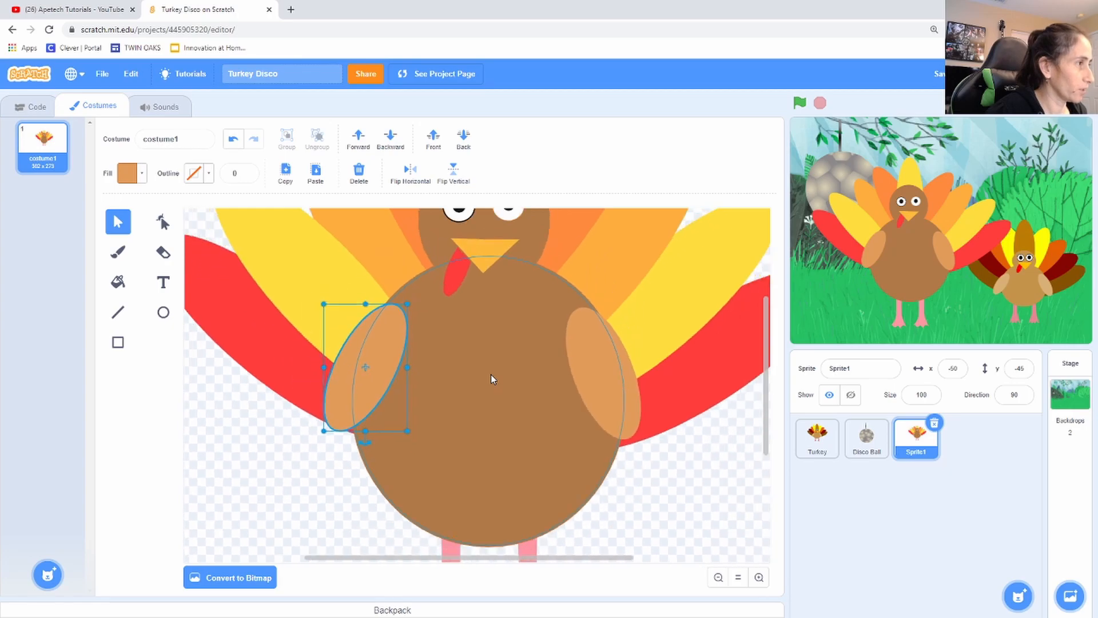
scroll(492, 376, "down", 1)
left_click(587, 452)
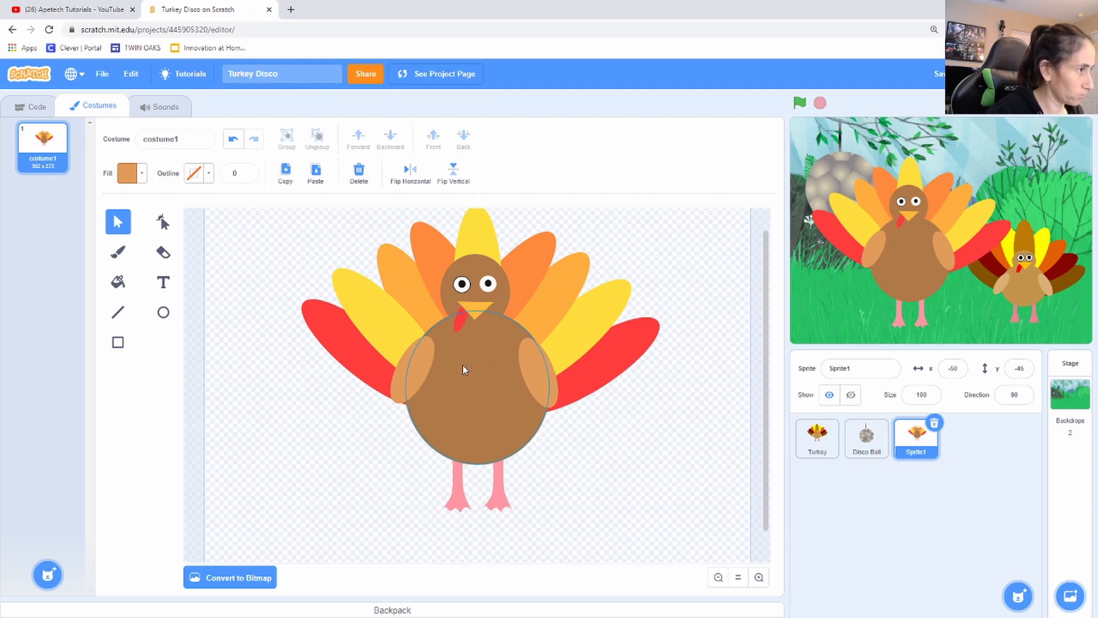
scroll(462, 365, "down", 1)
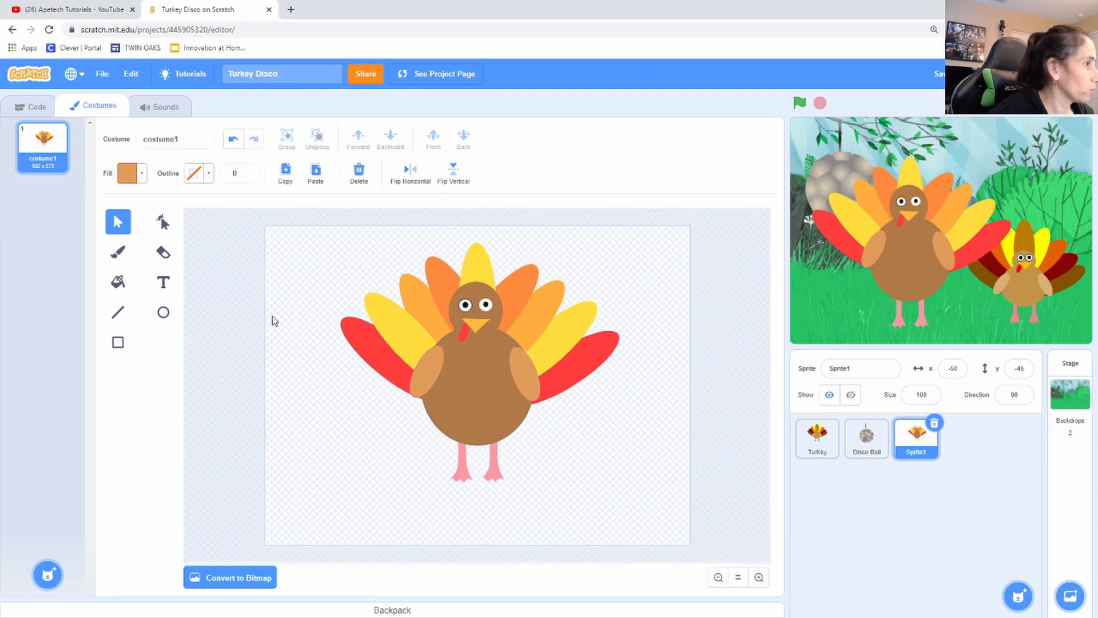
left_click(489, 309)
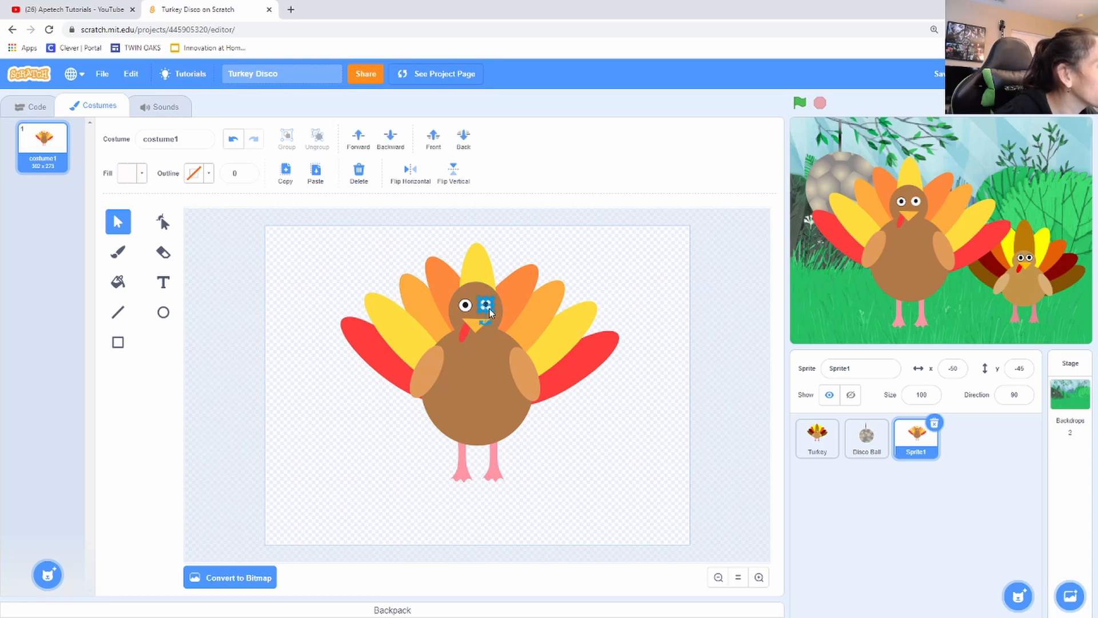
left_click(207, 173)
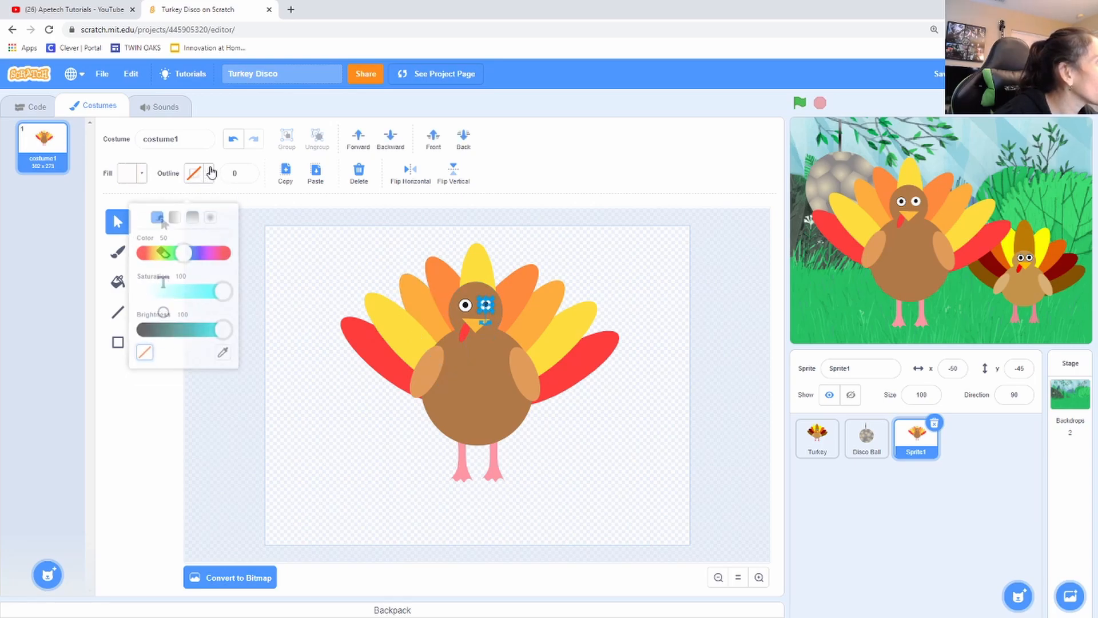
left_click(146, 319)
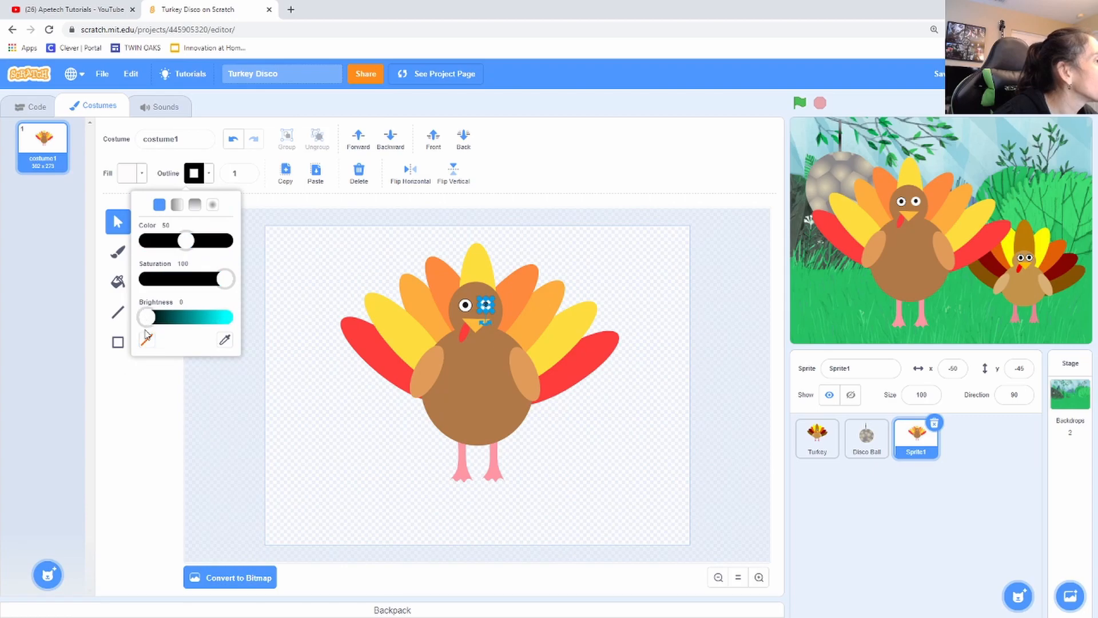
left_click(300, 362)
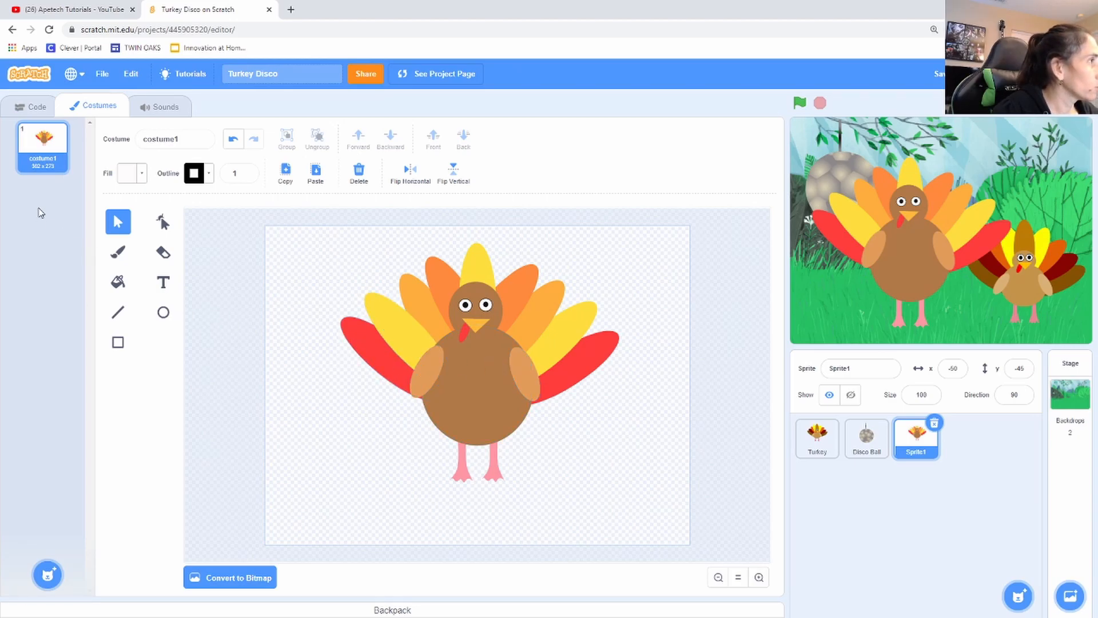
Step: Duplicate the turkey costume and group all the turkey's parts in the original costume1
right_click(53, 153)
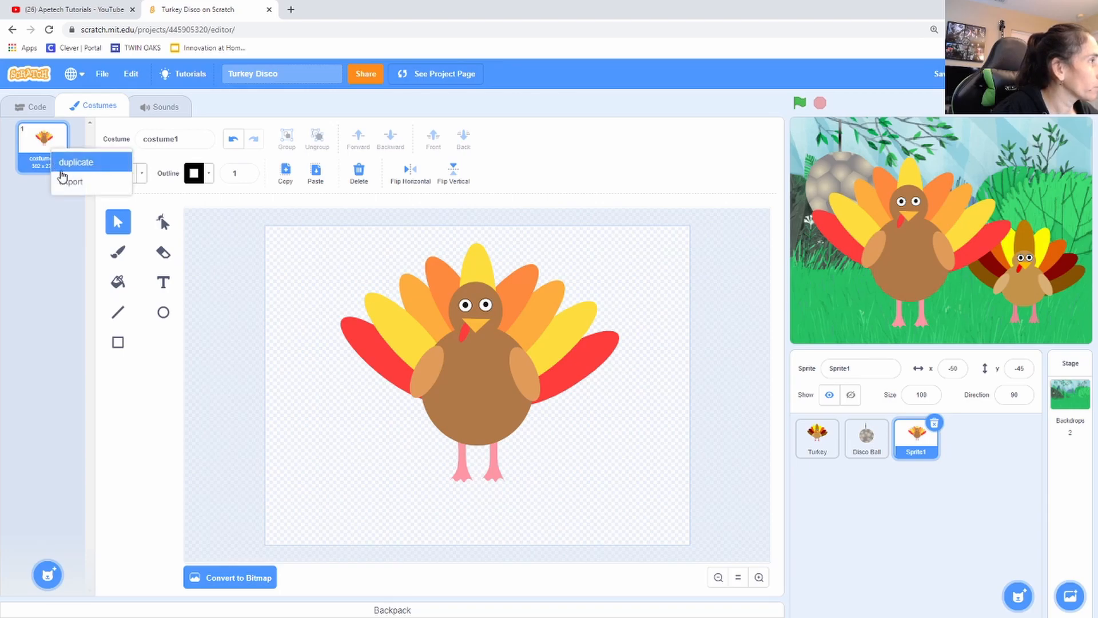
left_click(60, 161)
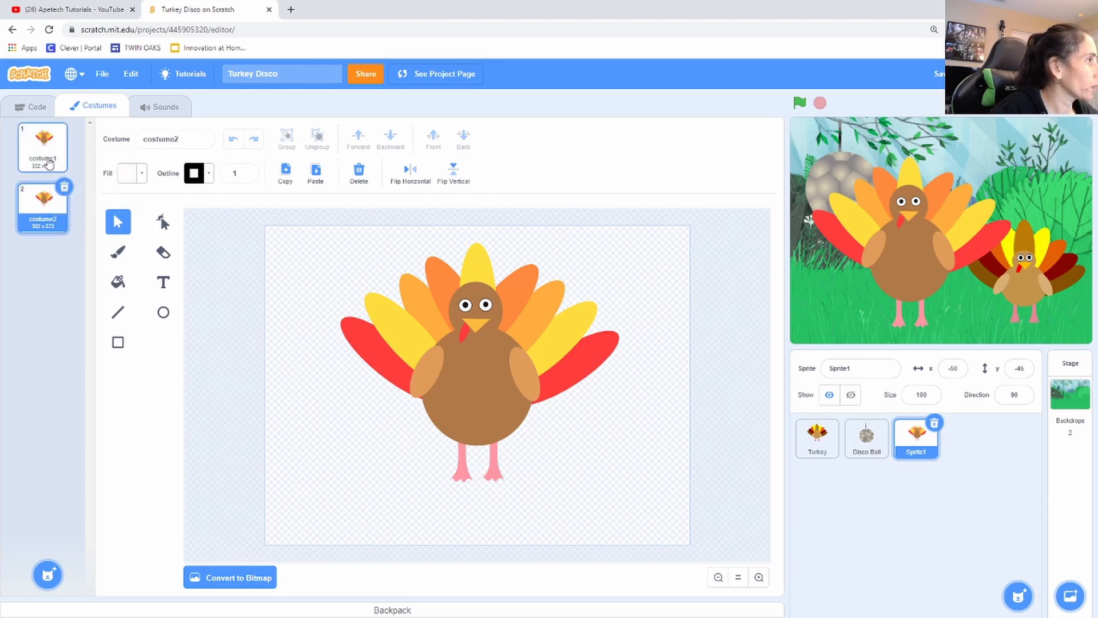
left_click(49, 161)
left_click_drag(595, 504, 324, 243)
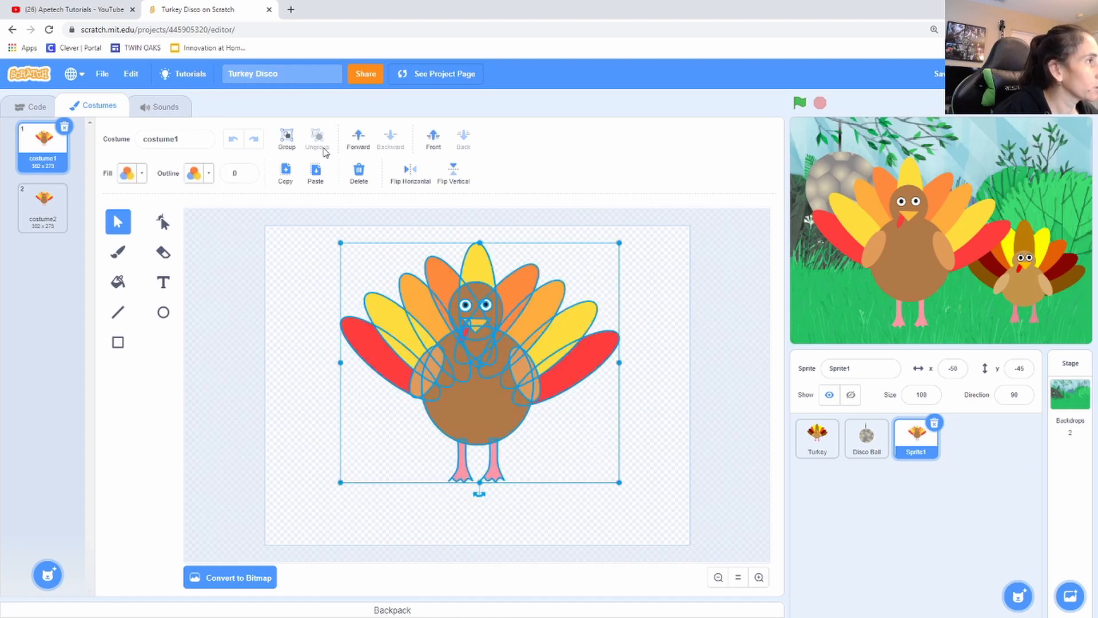
left_click(274, 135)
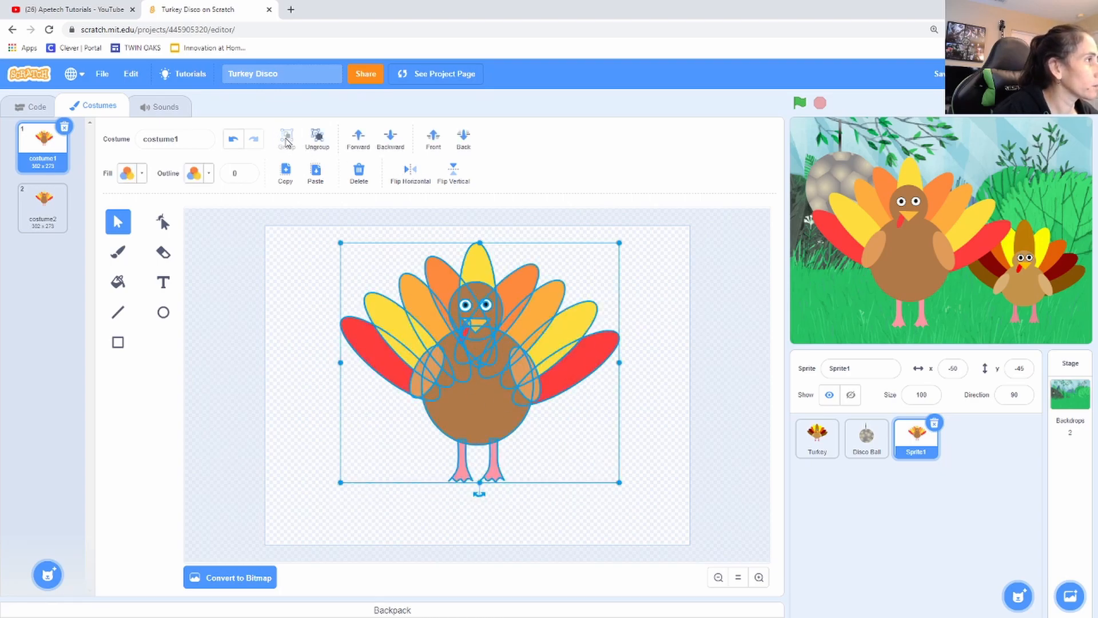
left_click(650, 419)
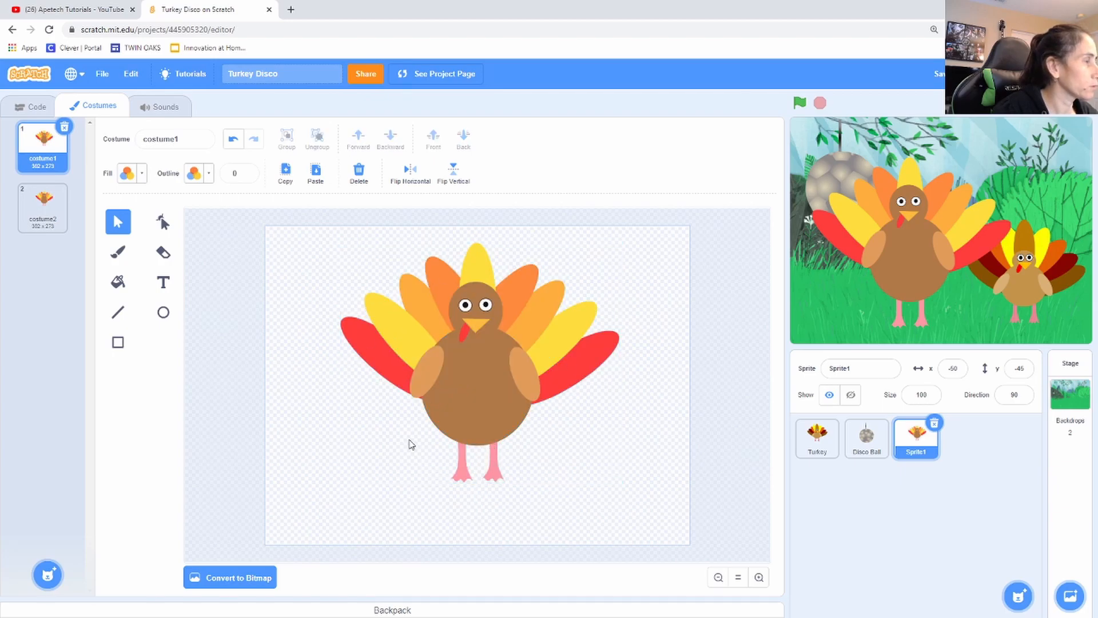
Step: In costume2, recolor the left yellow side feather green with fill color 31
left_click(34, 211)
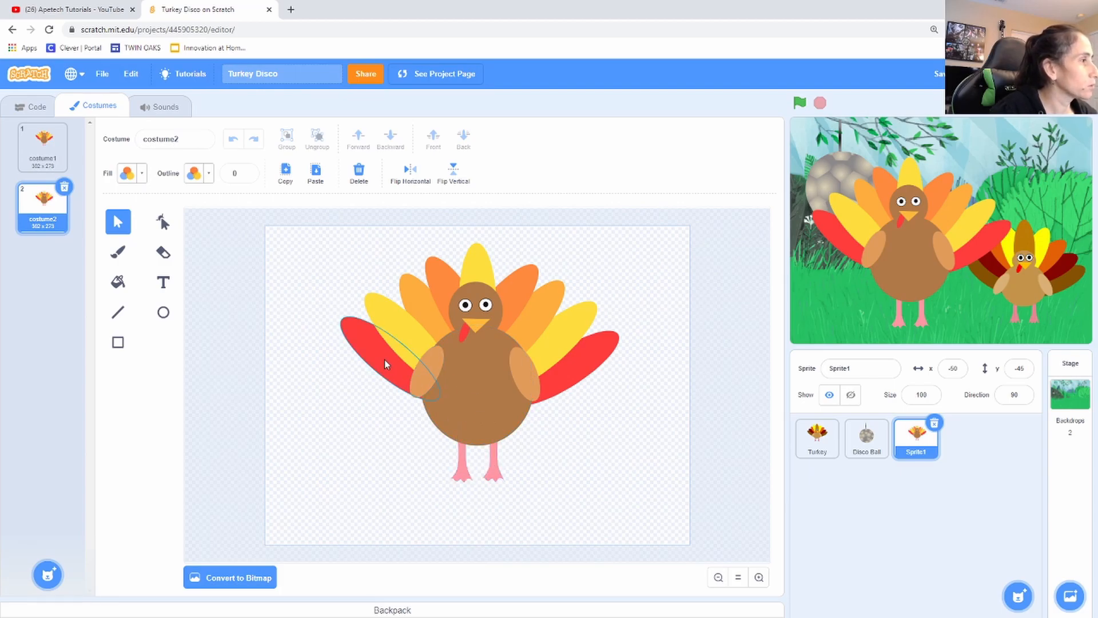
left_click(380, 315)
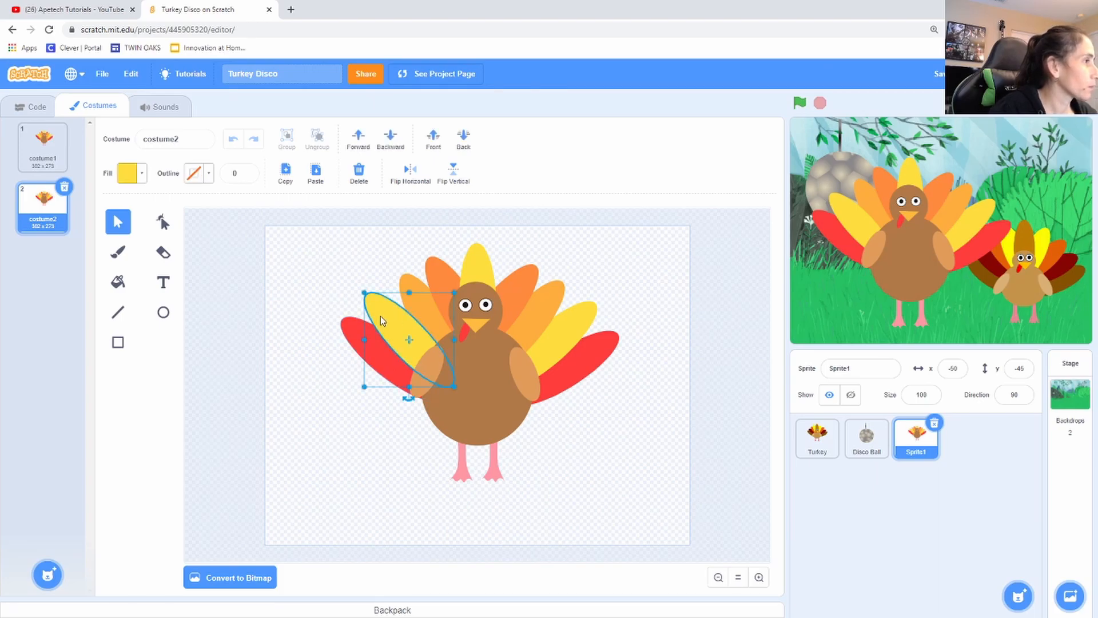
left_click(139, 177)
left_click(113, 245)
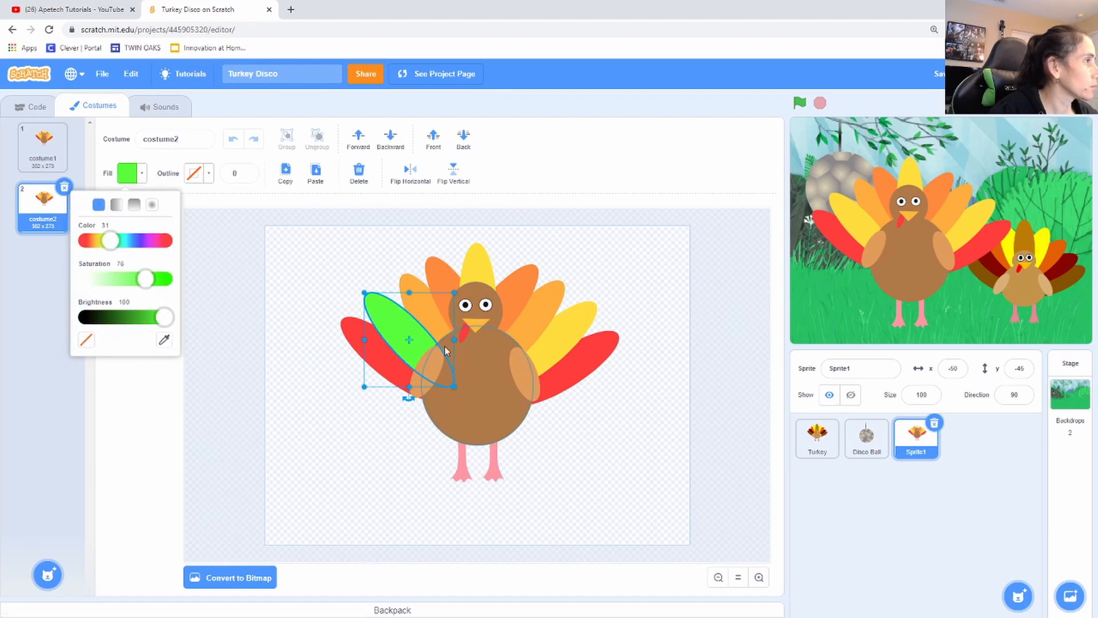
left_click(542, 348)
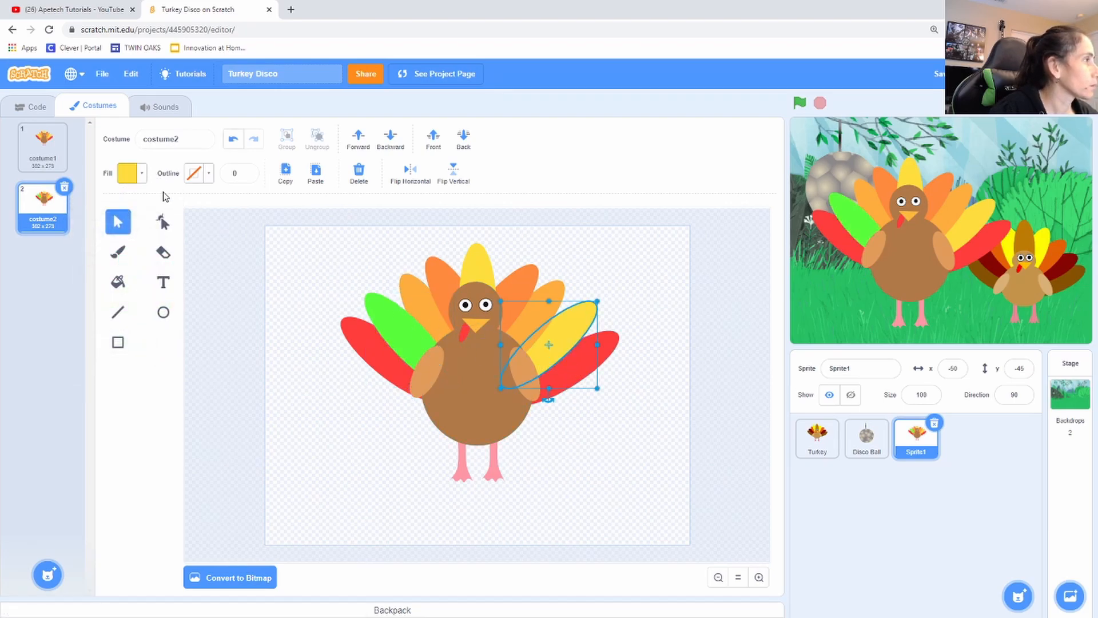
left_click(131, 178)
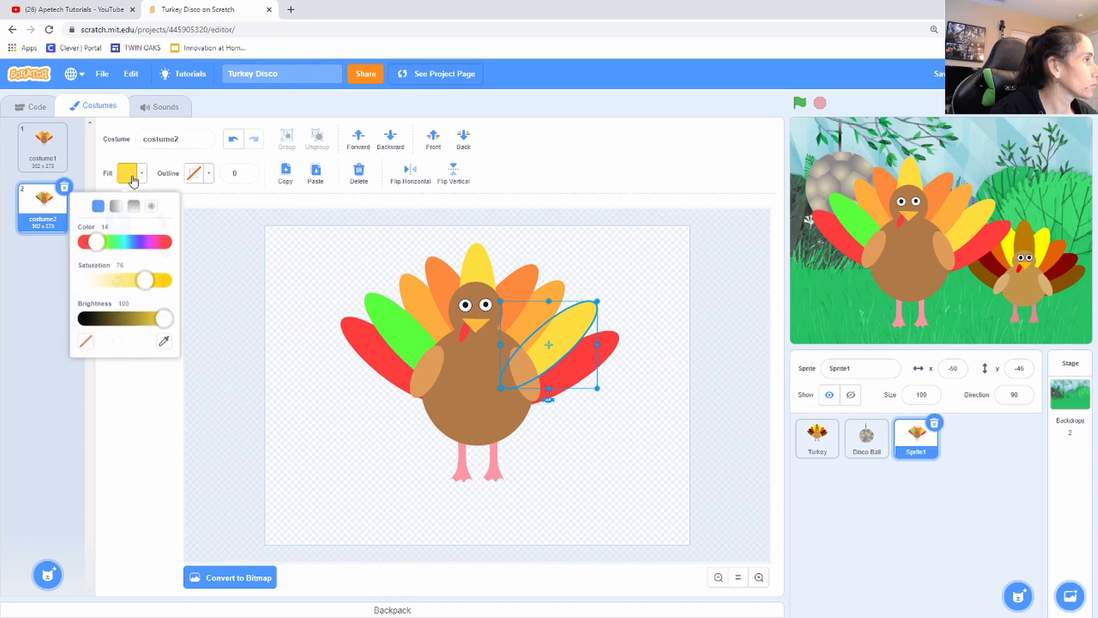
left_click(165, 342)
left_click(543, 343)
Step: Pick up the left feather's green and fill the matching yellow feather on the turkey's right side with it
left_click(395, 332)
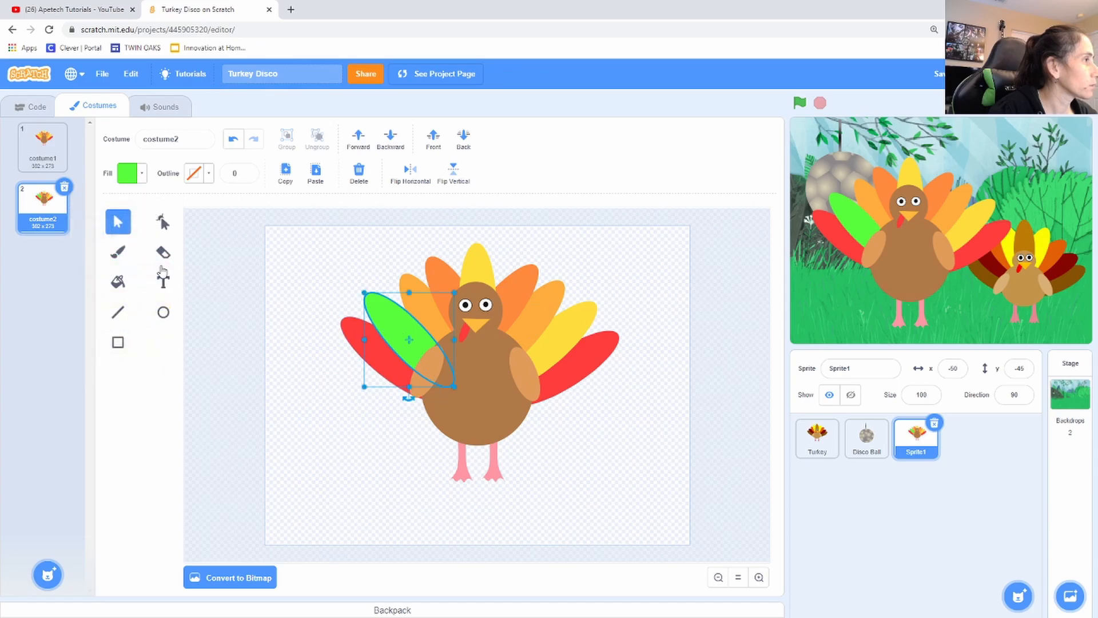
left_click(118, 281)
left_click(574, 354)
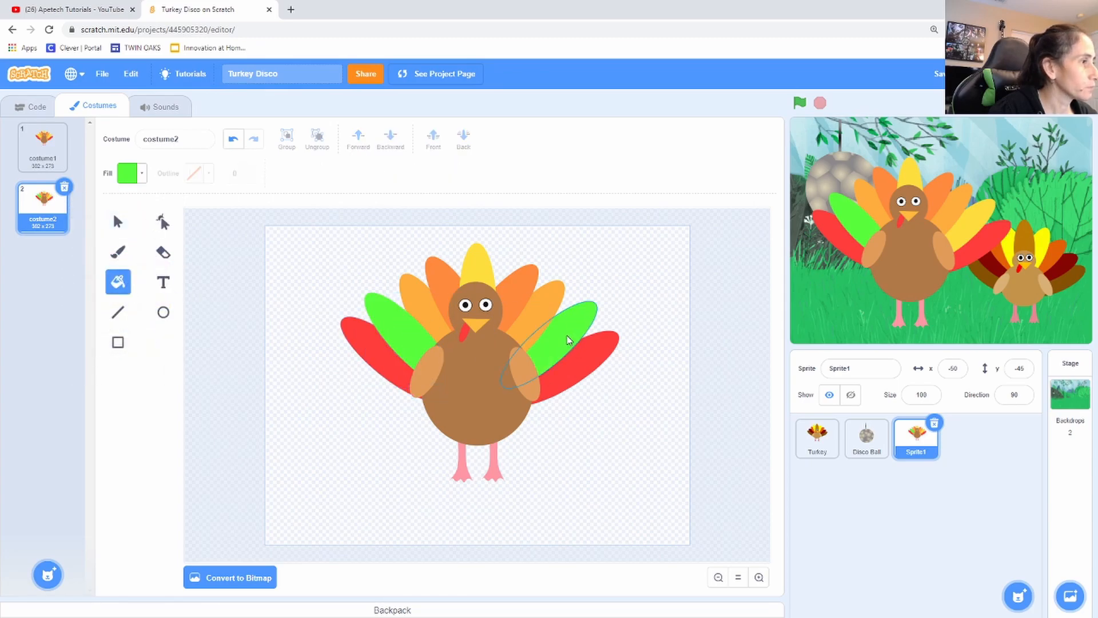
Step: Fill the two dark-orange feathers beside the central yellow feather with light blue, color 52
left_click(142, 176)
left_click(129, 240)
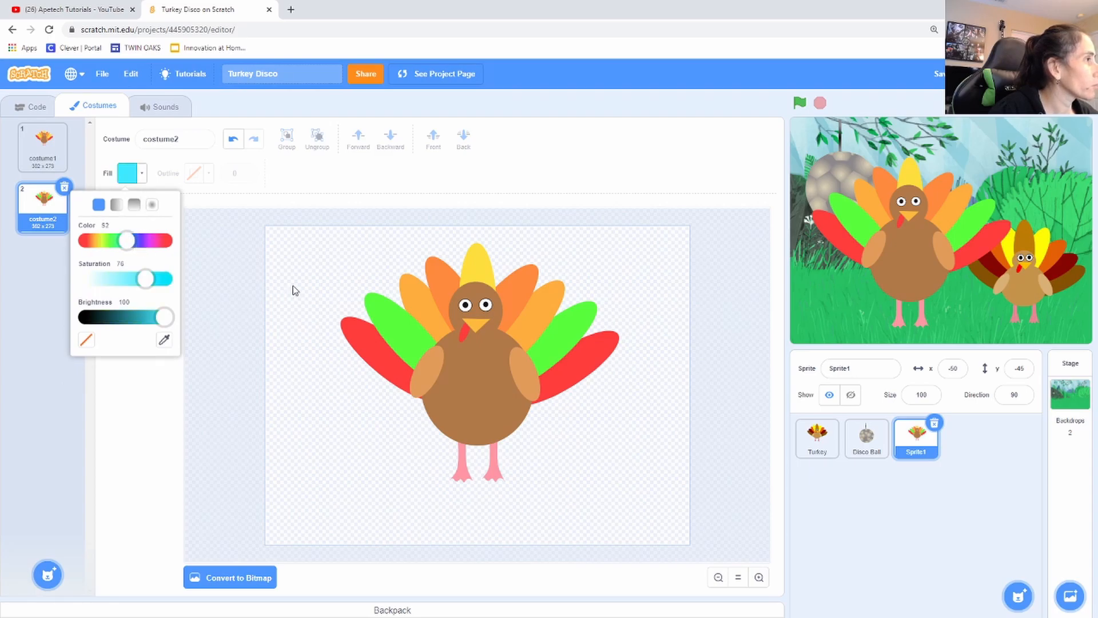
left_click(430, 278)
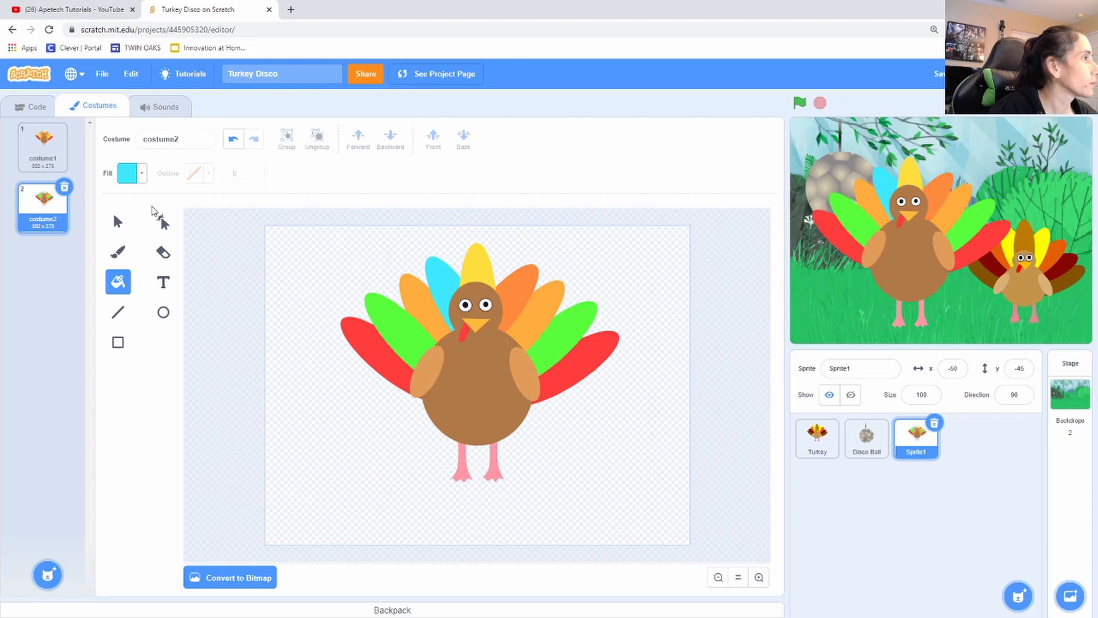
left_click(508, 290)
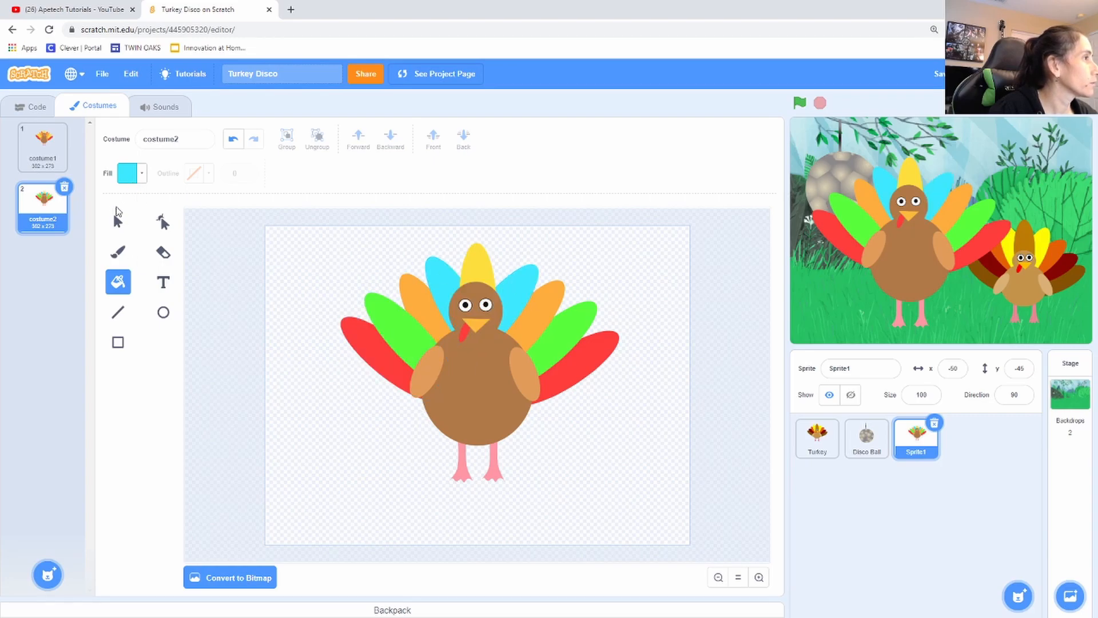
Step: Fill the two outermost red feathers with magenta, color 83
left_click(141, 173)
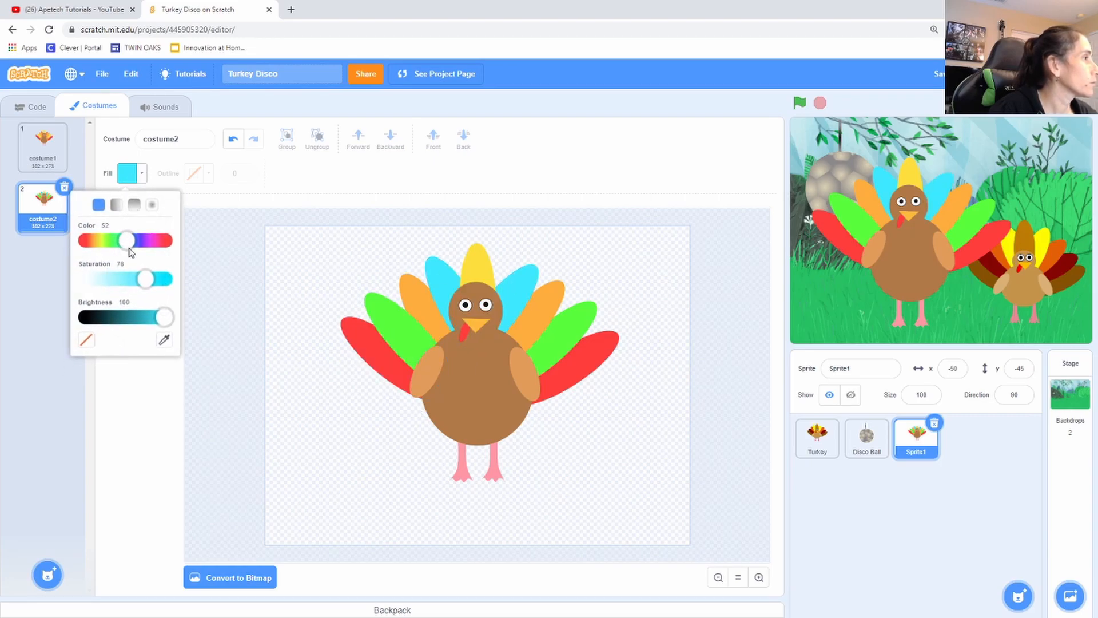
left_click_drag(164, 241, 152, 240)
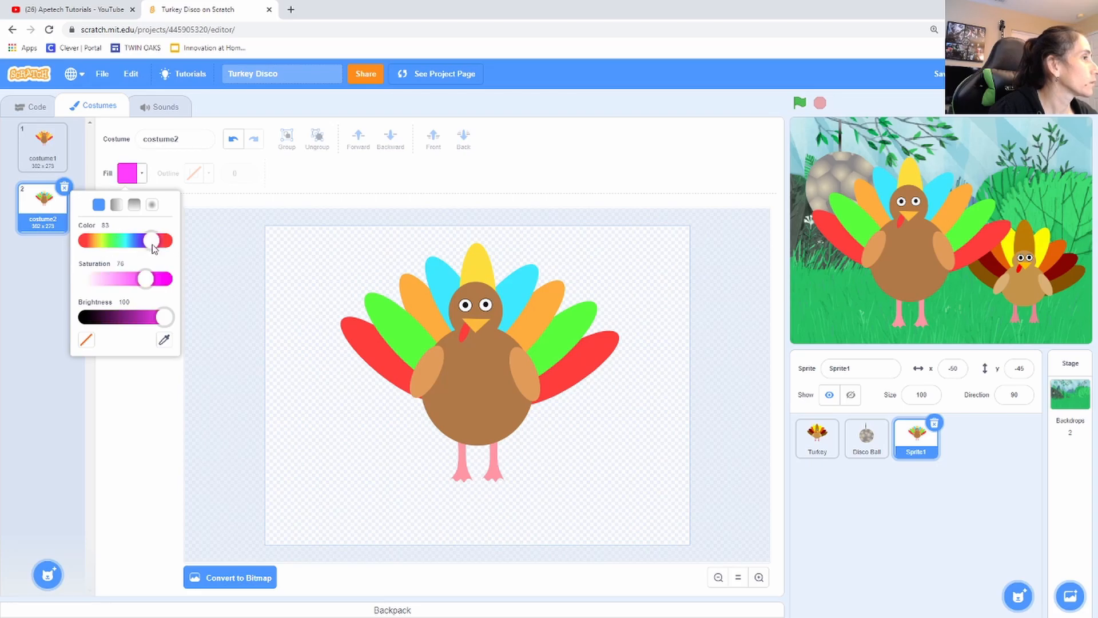
left_click(356, 340)
left_click(565, 375)
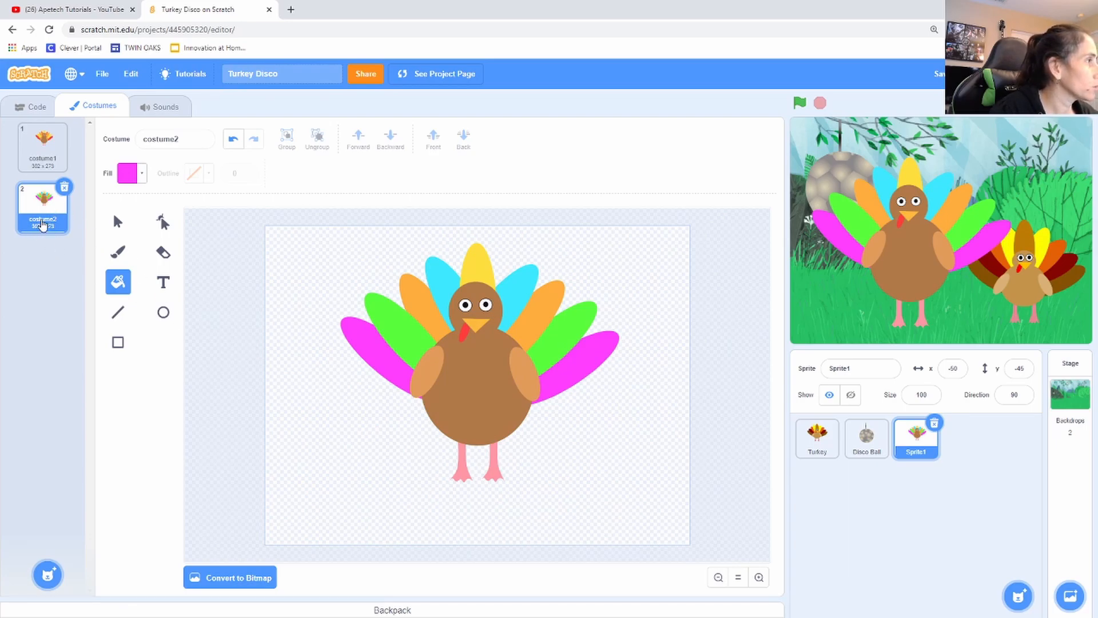
Step: Duplicate costume2 and, in the copy, rotate the left leg so its foot swings slightly outward
right_click(42, 224)
left_click(64, 236)
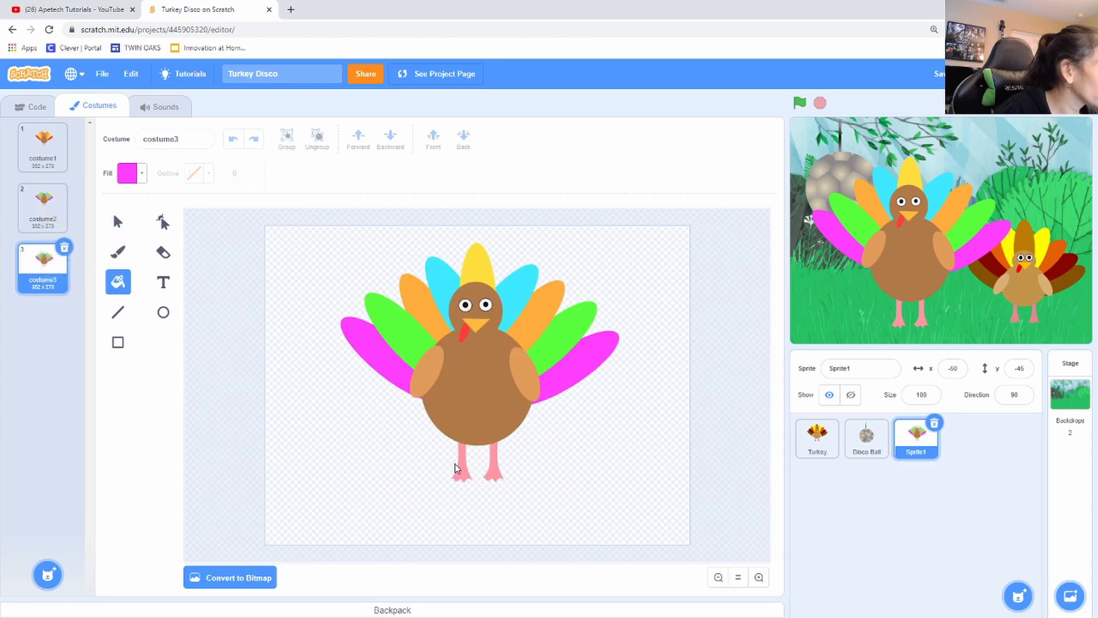
left_click(463, 477)
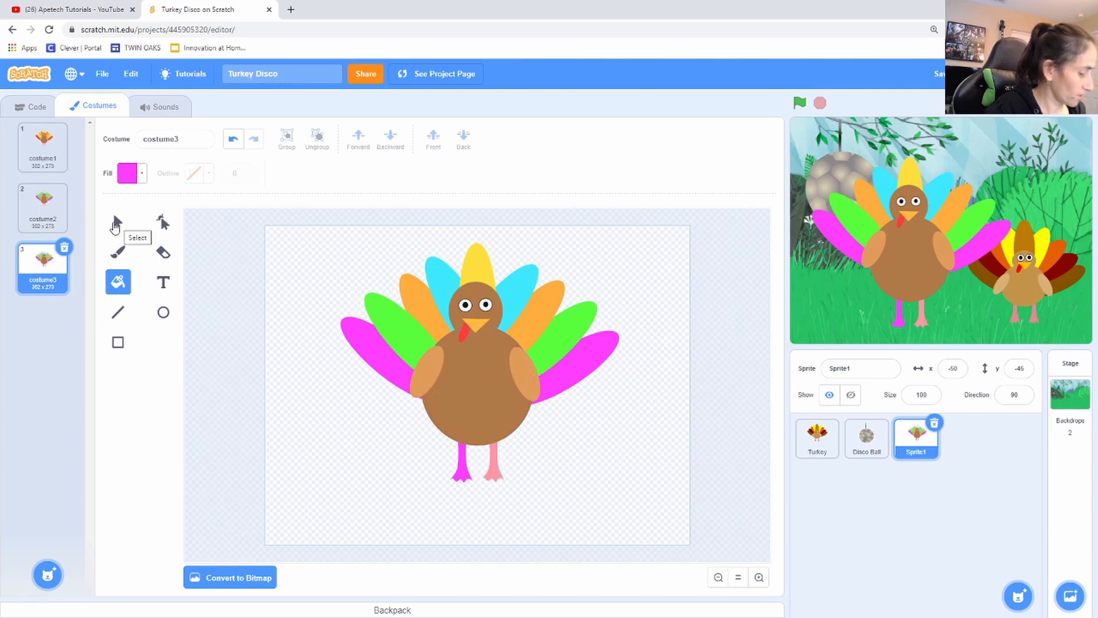
key("ctrl+z")
left_click(116, 223)
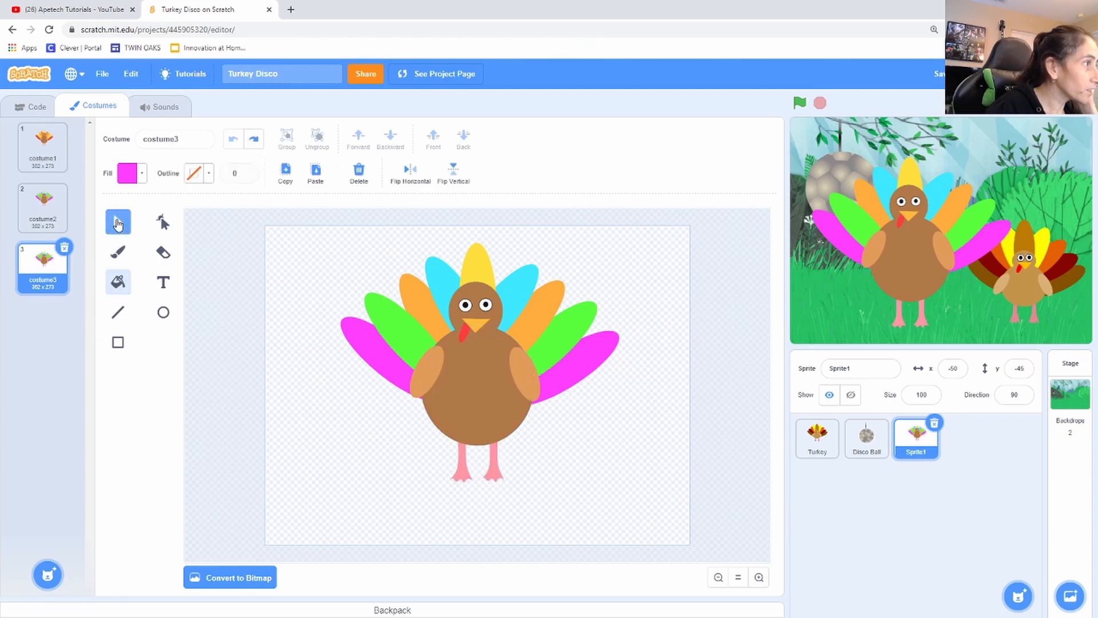
left_click(458, 478)
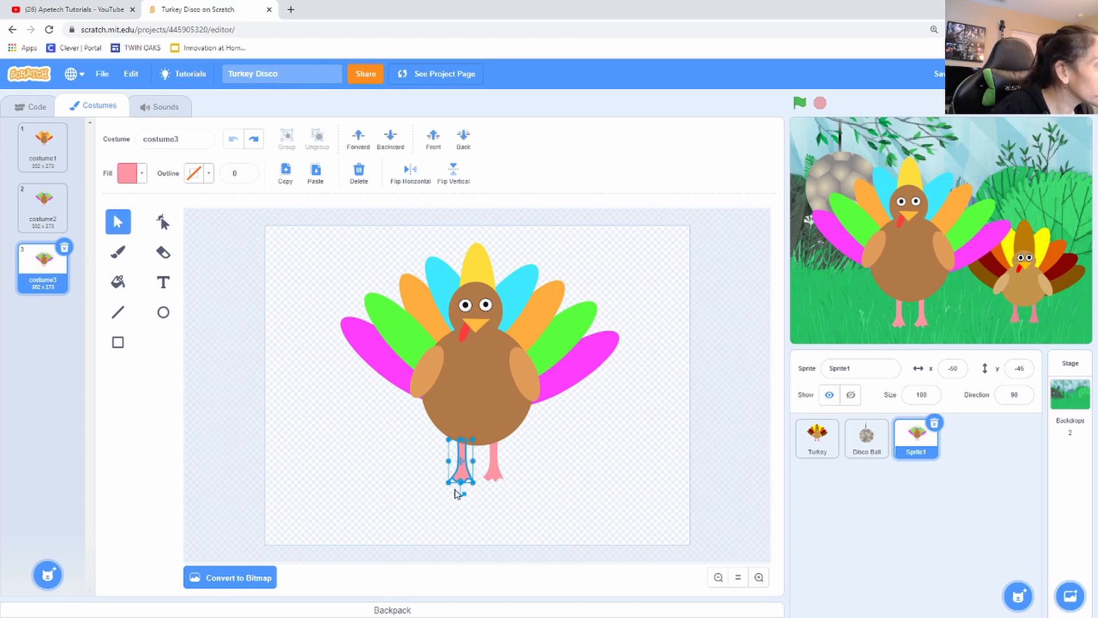
left_click_drag(456, 495, 456, 491)
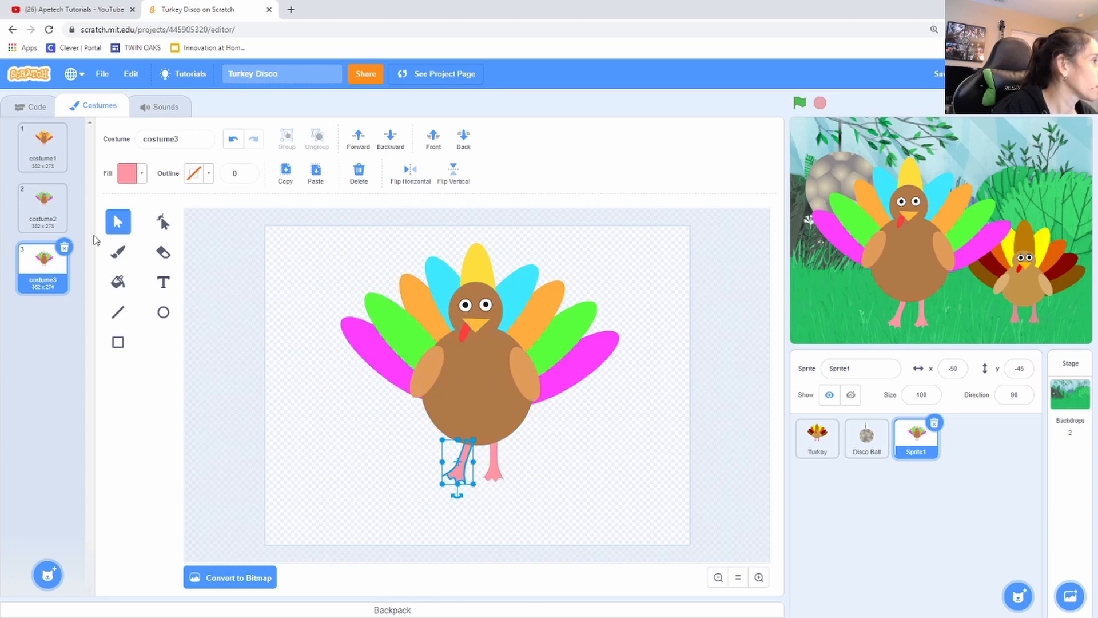
Step: Duplicate costume1 and ungroup all the turkey's parts in the copy
left_click(38, 145)
right_click(37, 163)
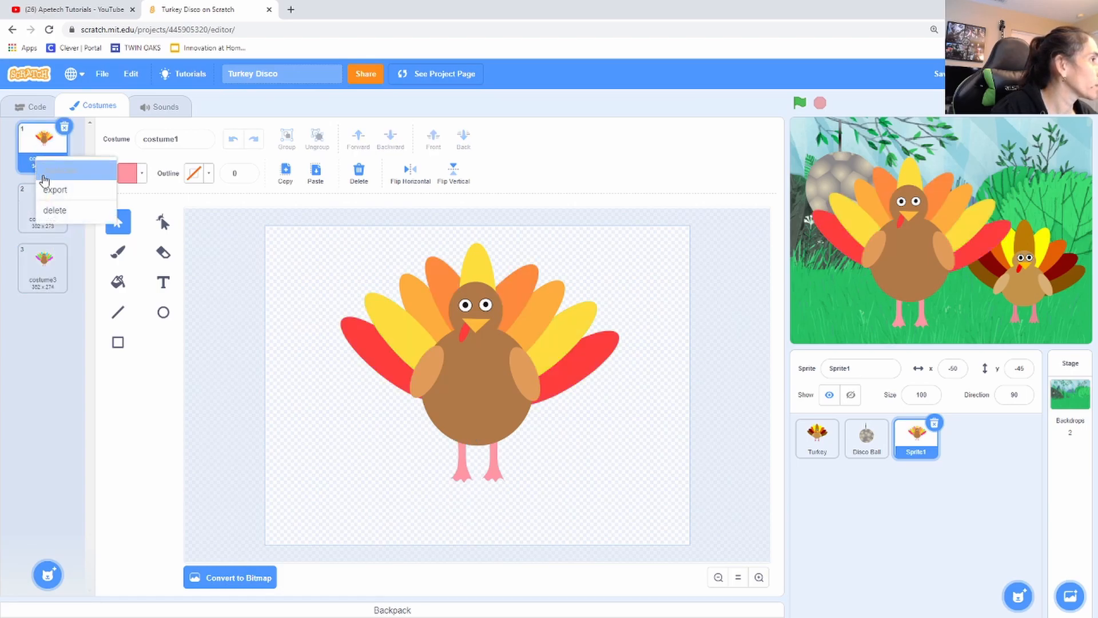
left_click(42, 174)
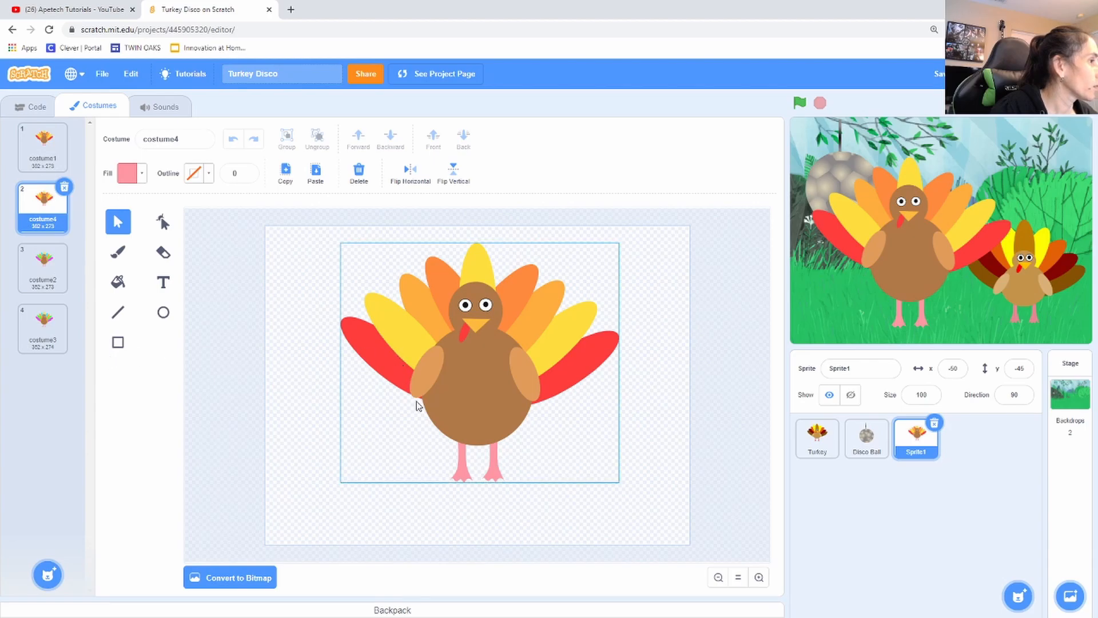
key("ctrl+a")
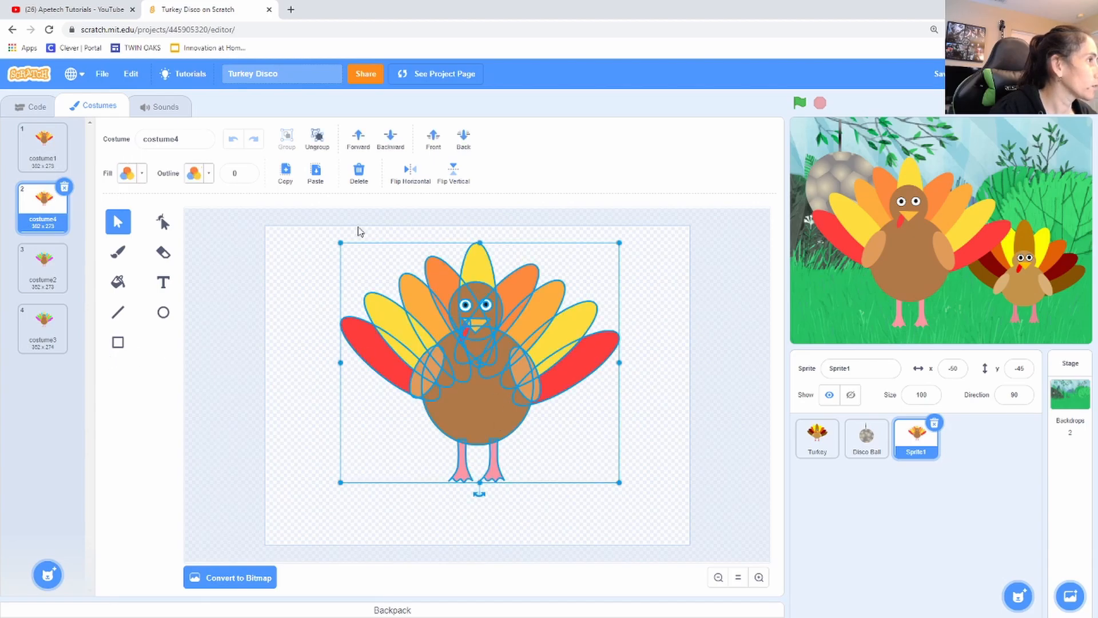
left_click(318, 138)
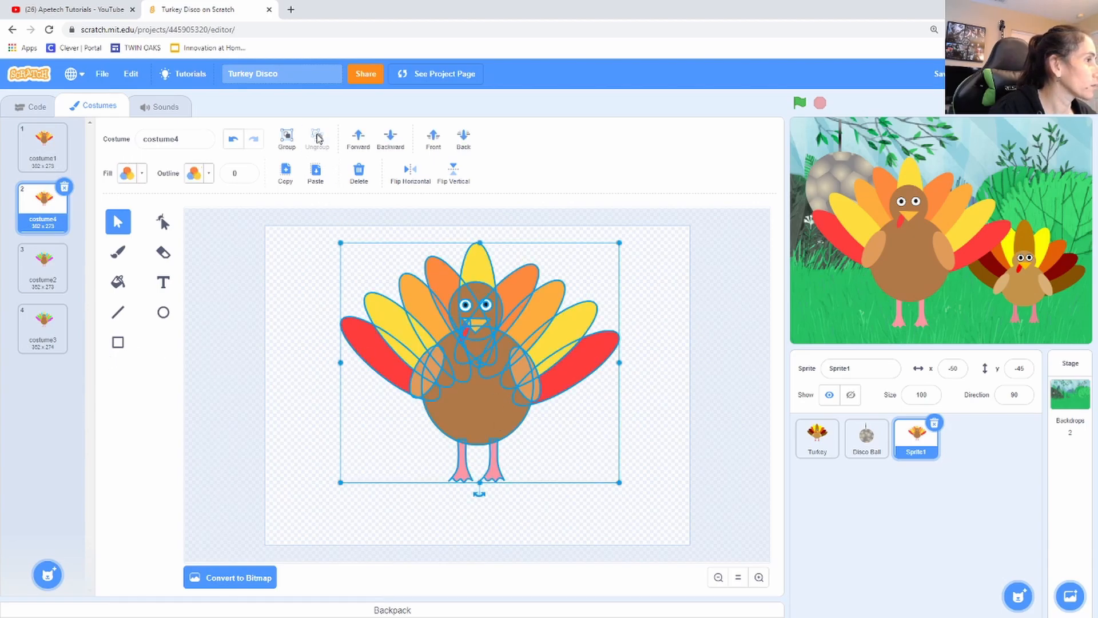
left_click(666, 423)
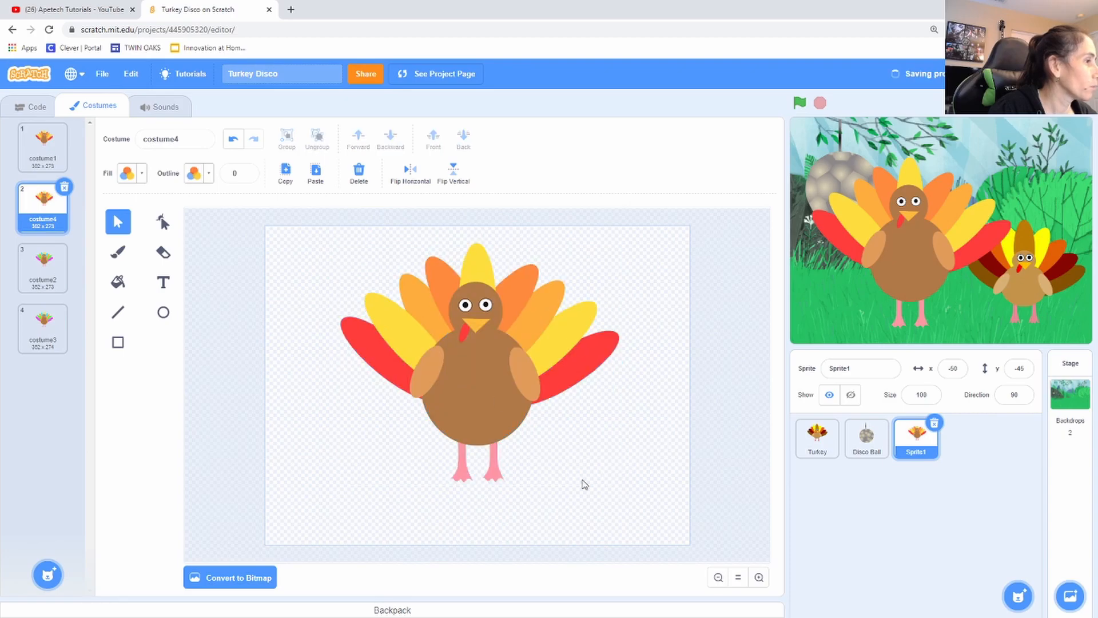
Step: Rotate the right leg in costume4 so its foot kicks outward and up from the body
left_click(496, 475)
left_click(498, 502)
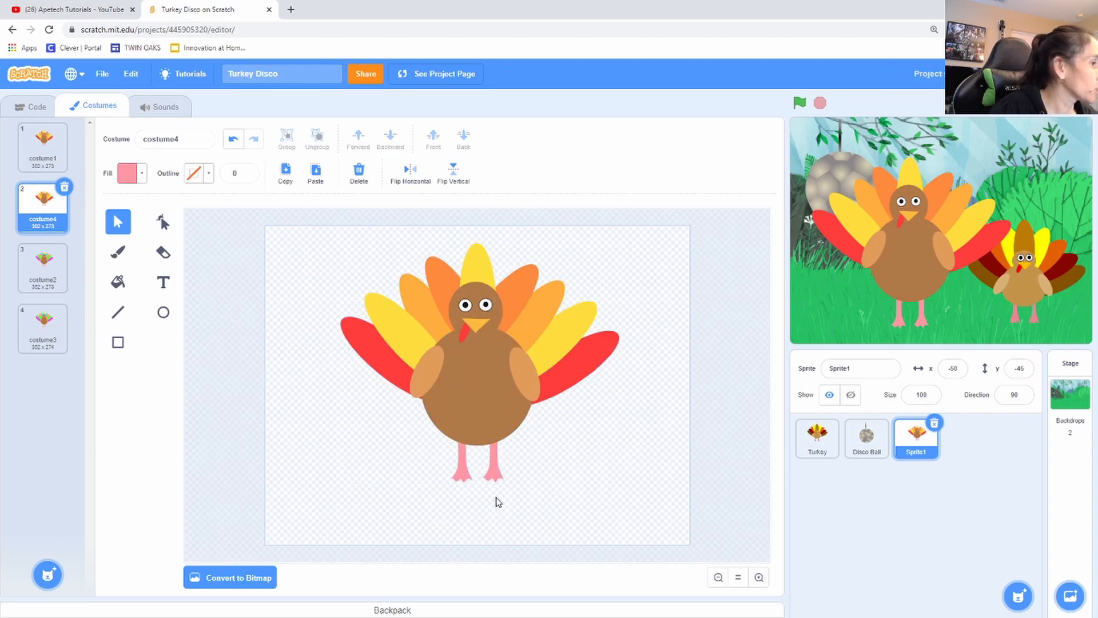
left_click(491, 481)
left_click_drag(493, 495, 500, 459)
left_click(513, 481)
left_click(500, 460)
left_click(558, 476)
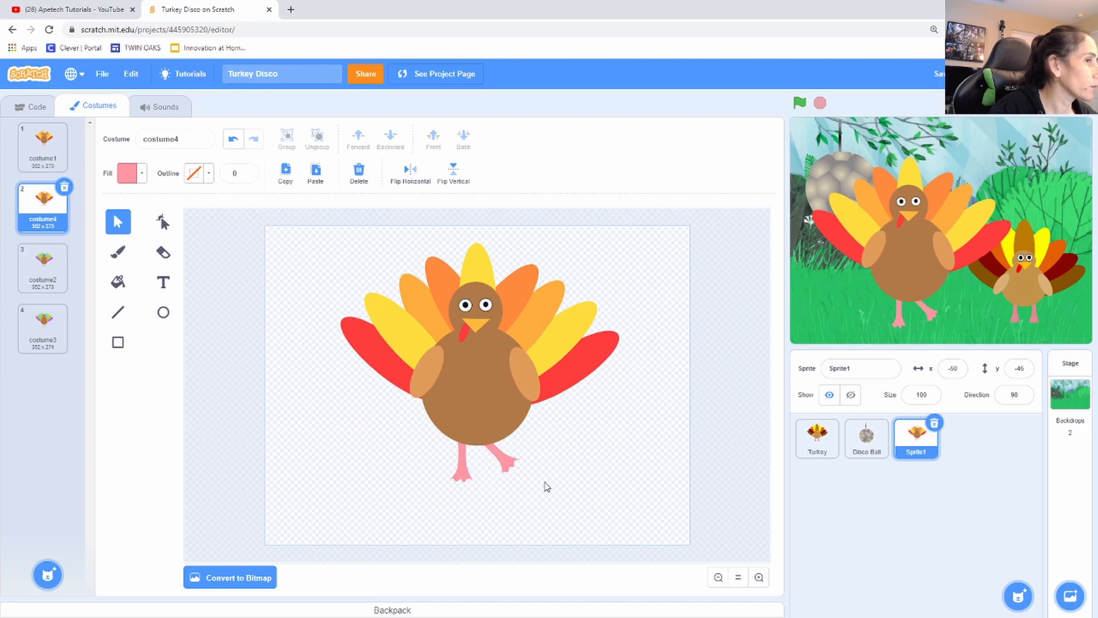
Step: Move costume4 to the end of the costume list, after costume3
left_click(41, 147)
left_click(44, 189)
left_click(53, 261)
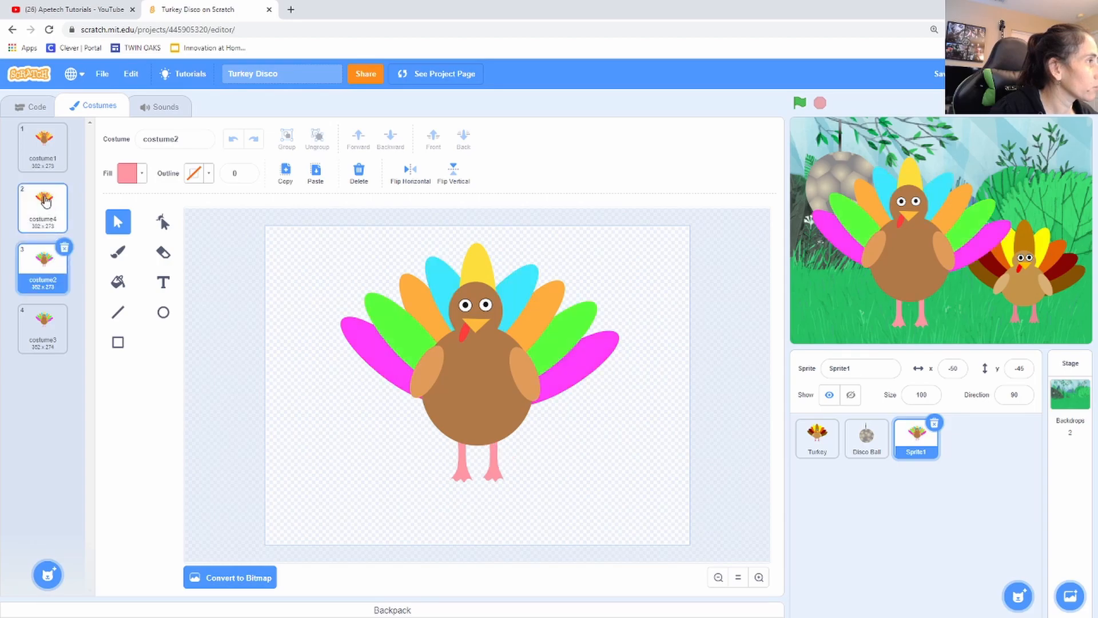
left_click(43, 147)
left_click(44, 218)
left_click(49, 277)
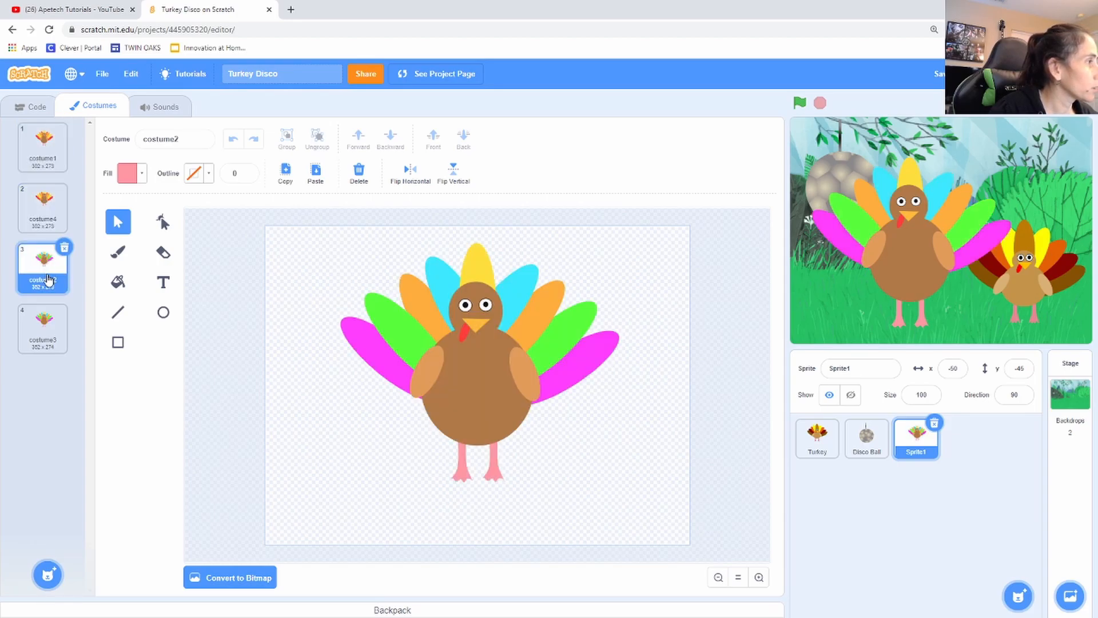
left_click(50, 329)
left_click_drag(33, 206, 35, 354)
Step: Step repeatedly through costume1 to costume4 in order to preview the turkey's dance sequence
left_click(43, 148)
left_click(48, 199)
left_click(50, 259)
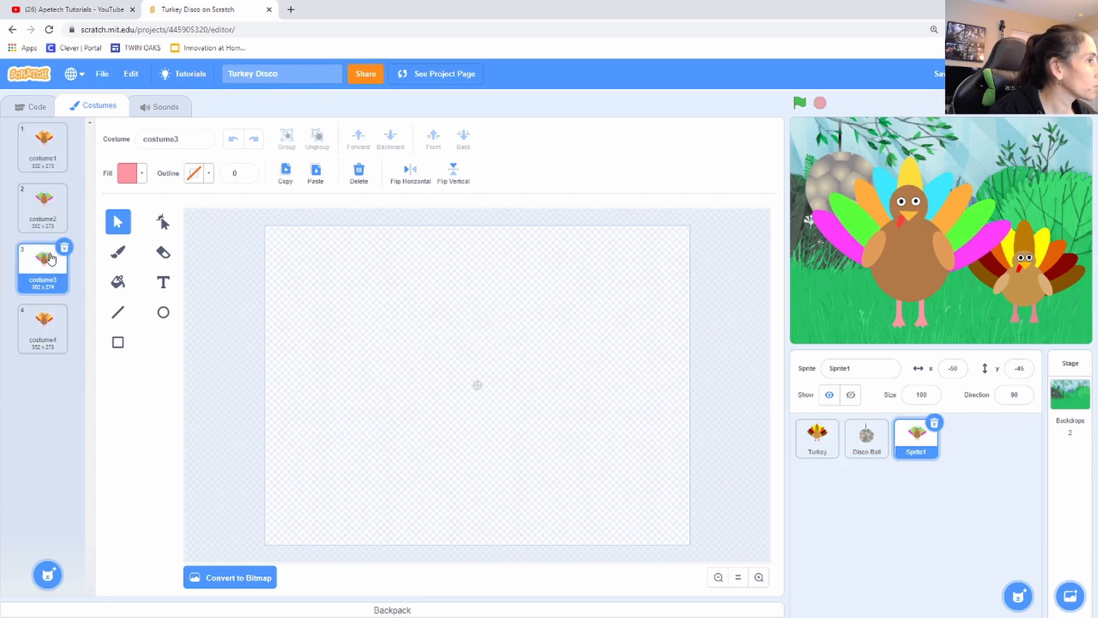
left_click(49, 321)
left_click(36, 153)
left_click(42, 203)
left_click(45, 277)
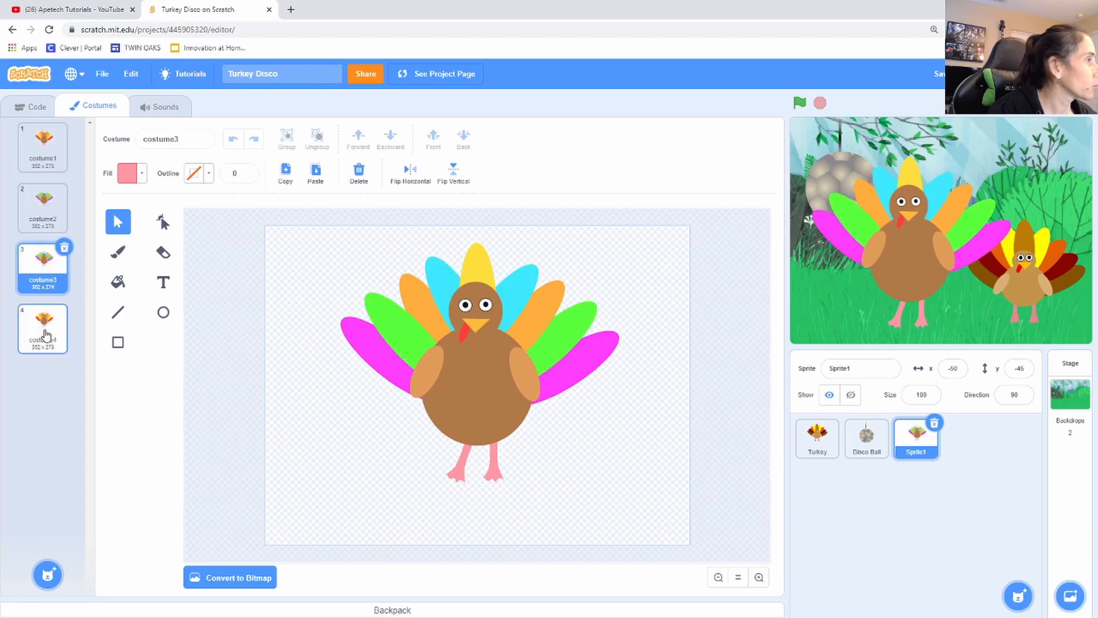
left_click(46, 331)
left_click(40, 140)
left_click(42, 200)
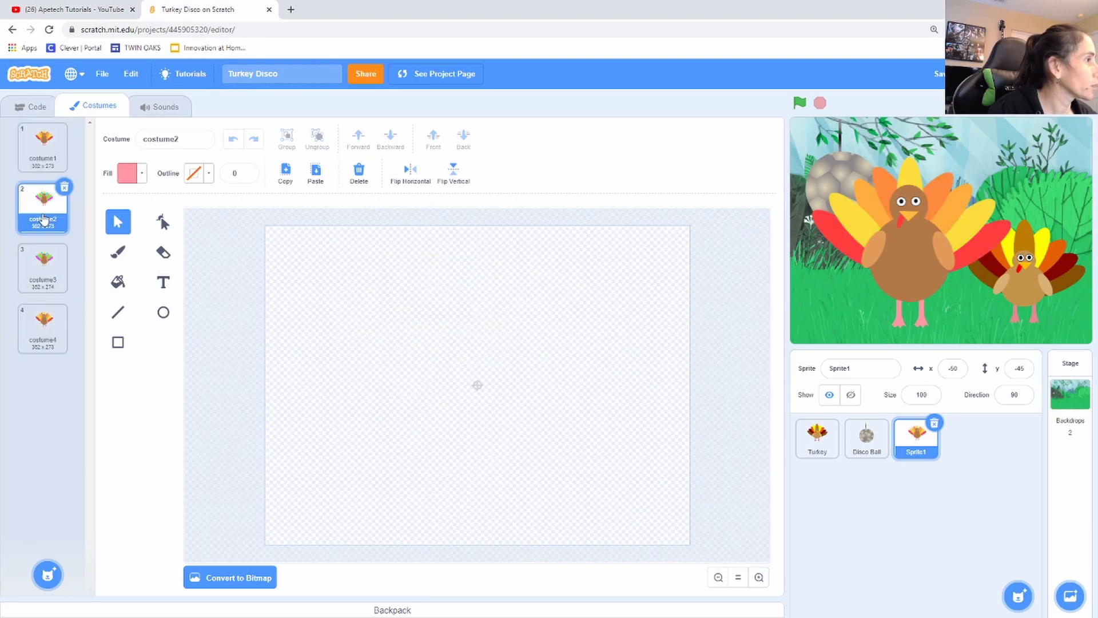
left_click(52, 265)
left_click(49, 331)
left_click(29, 163)
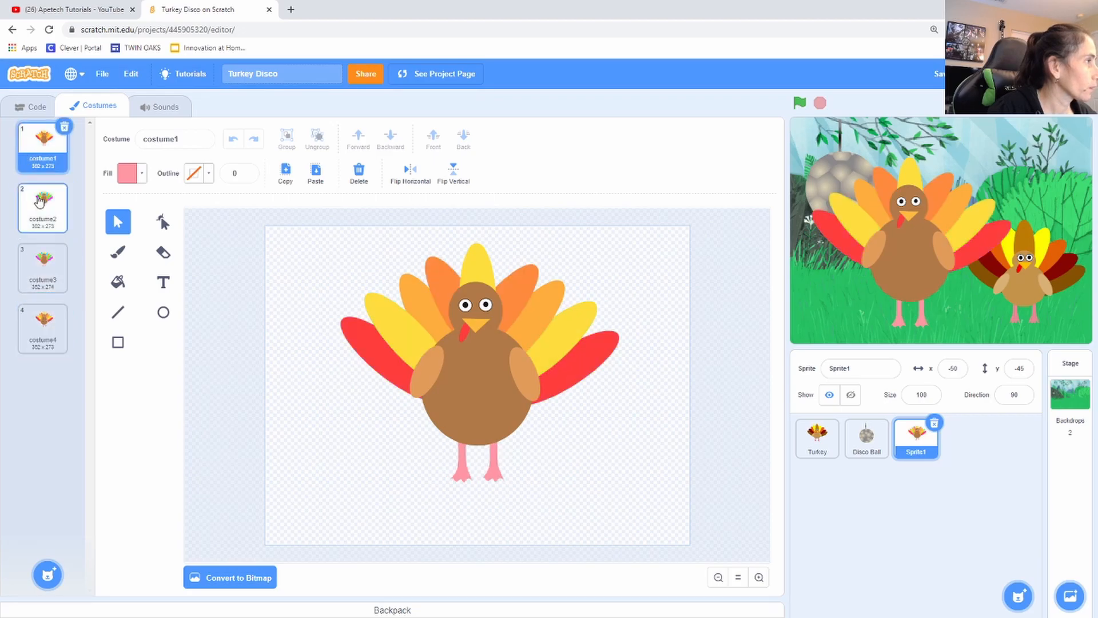
left_click(38, 200)
left_click(44, 264)
left_click(48, 329)
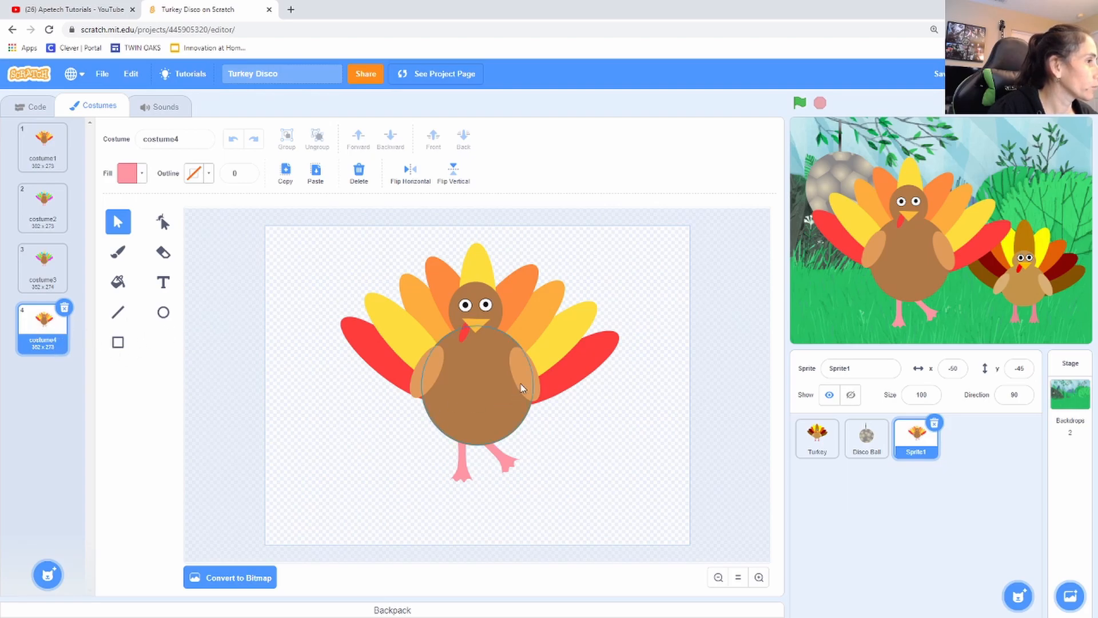
Step: Rotate both wings in costume4 to a flatter diagonal and shift the left wing inward onto the body
left_click(535, 382)
left_click_drag(527, 407, 543, 380)
left_click(432, 385)
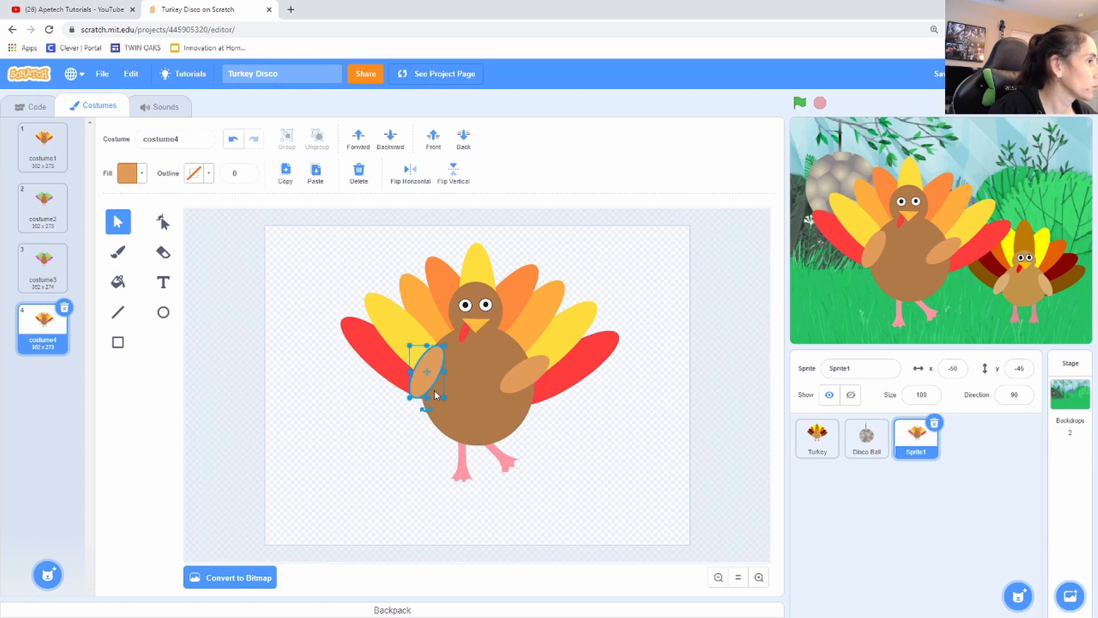
left_click_drag(427, 410, 494, 342)
left_click_drag(434, 372, 479, 379)
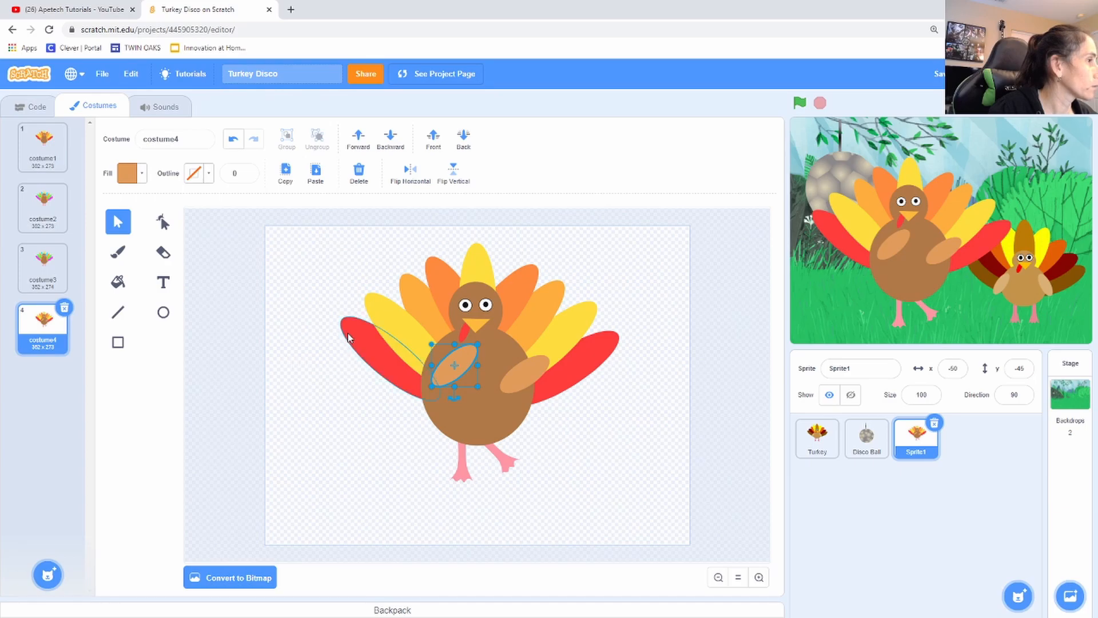
left_click(341, 399)
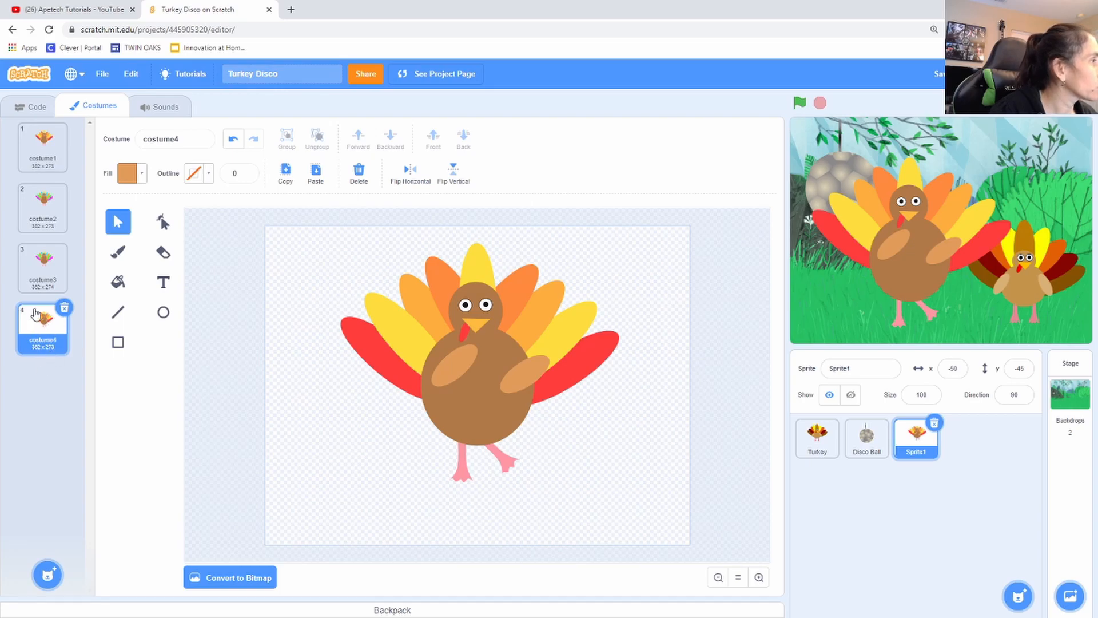
Step: Adjust the left leg in costume3 so its foot swings further outward
left_click(44, 268)
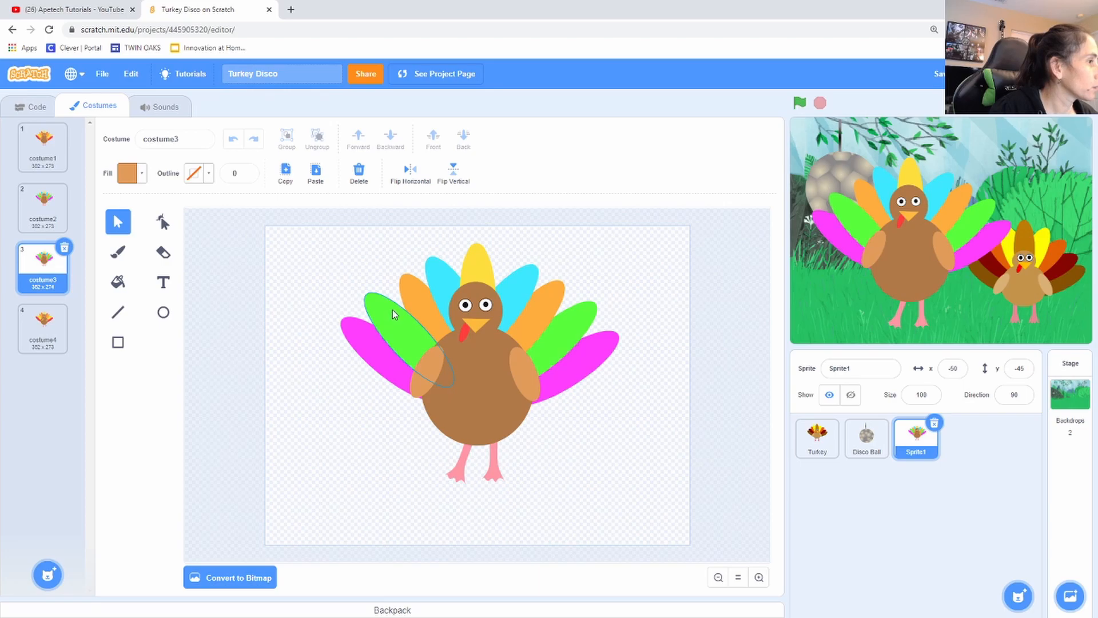
left_click(459, 454)
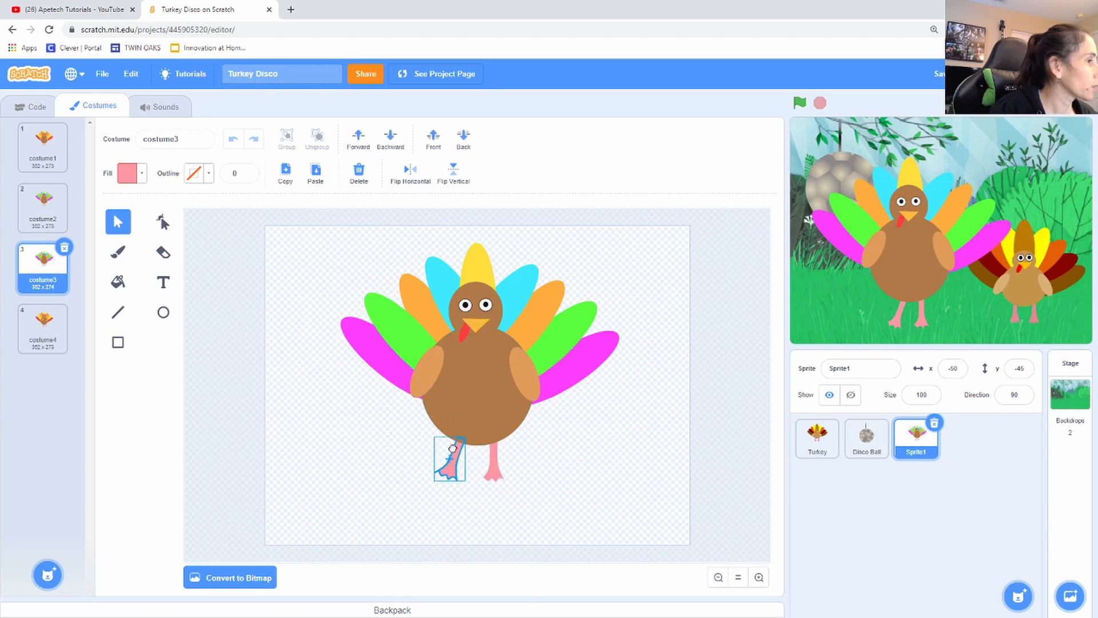
left_click(492, 466)
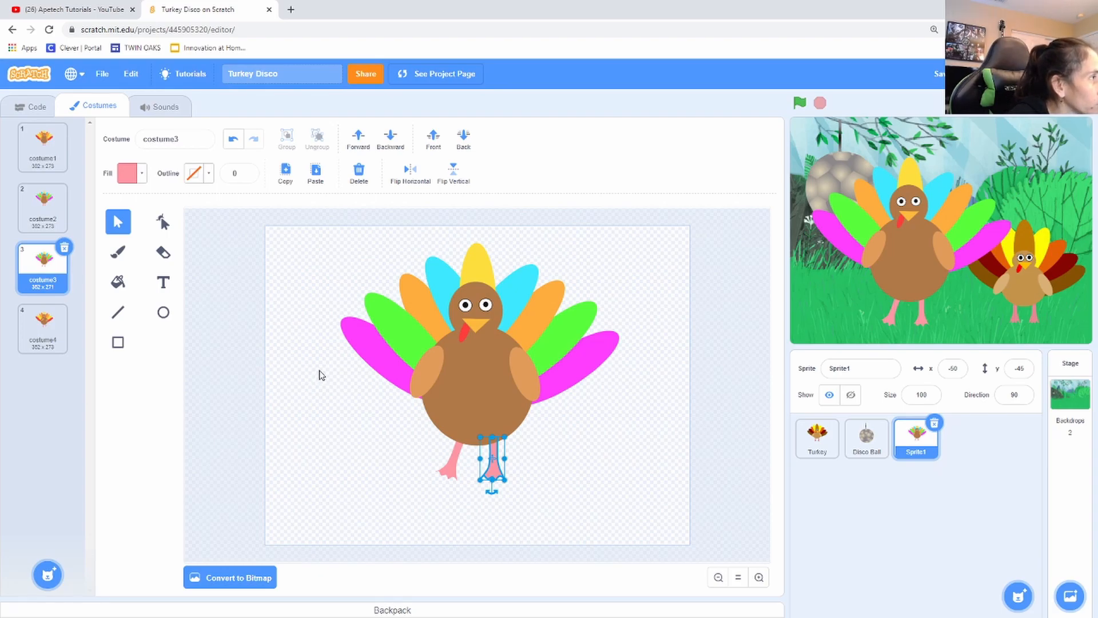
left_click(403, 327)
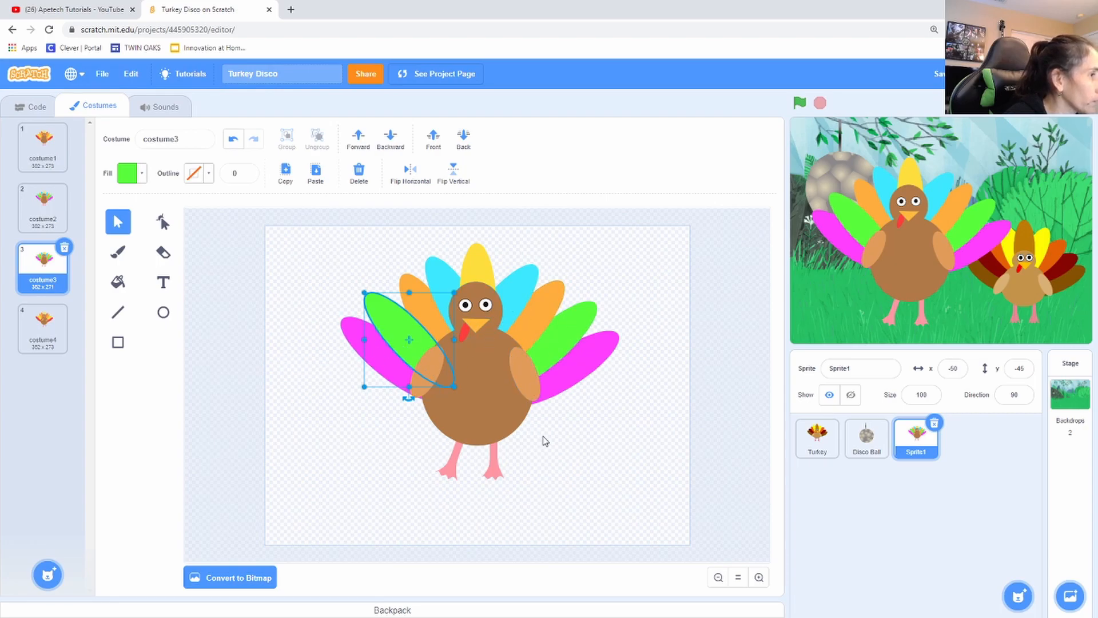
Step: Fill the pupils of both eyes in costume3 with mint green, color 41, saturation 43, brightness 100
left_click(467, 307)
left_click(461, 310)
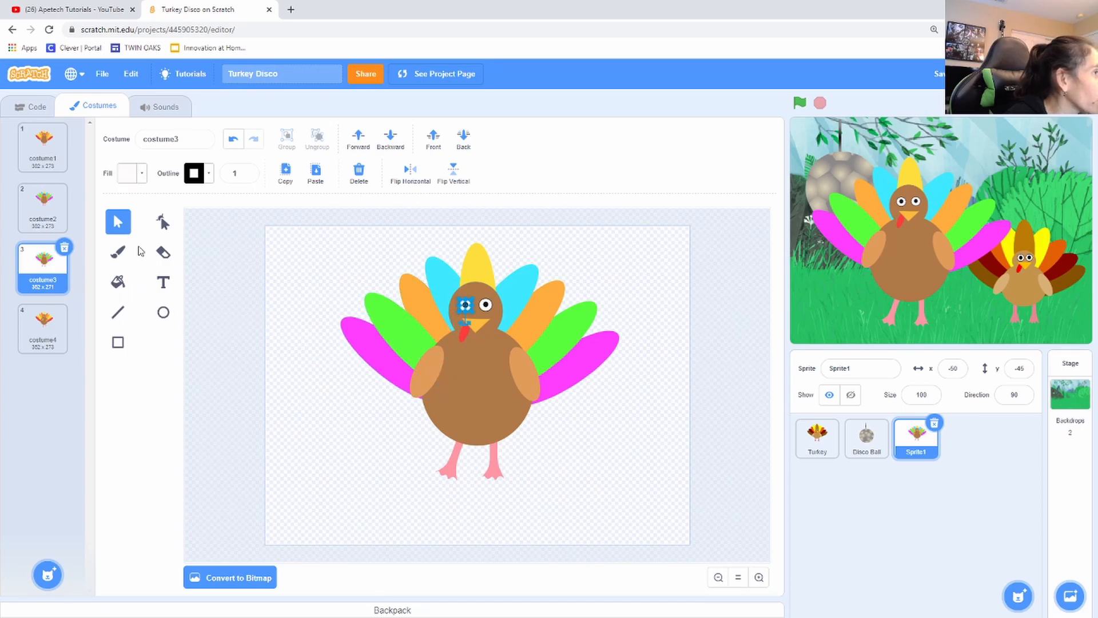
left_click(120, 284)
left_click(142, 173)
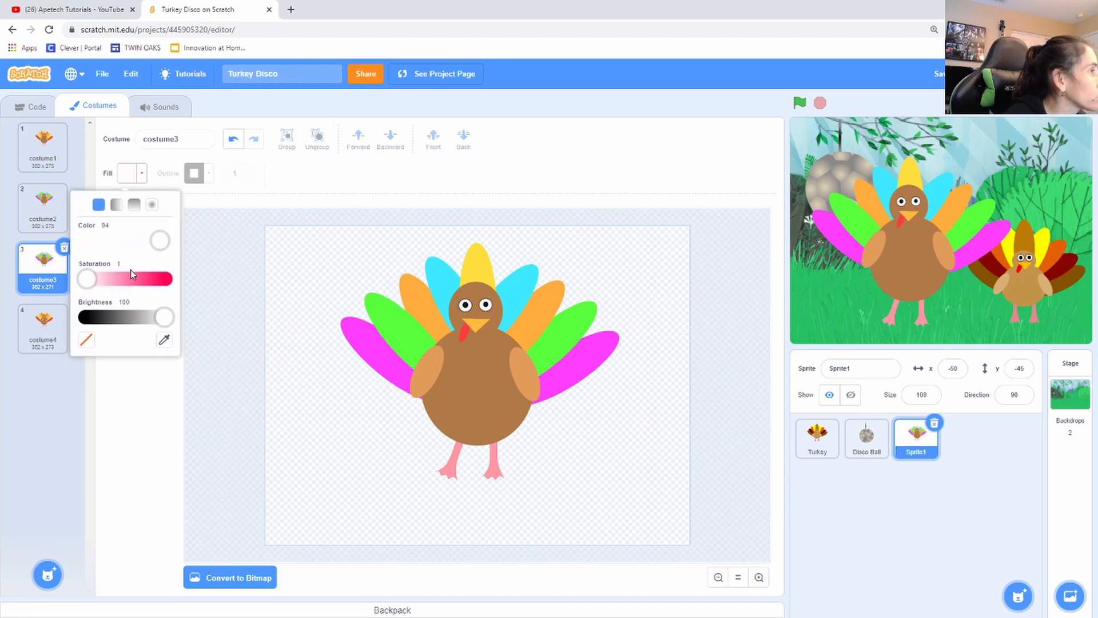
left_click(120, 280)
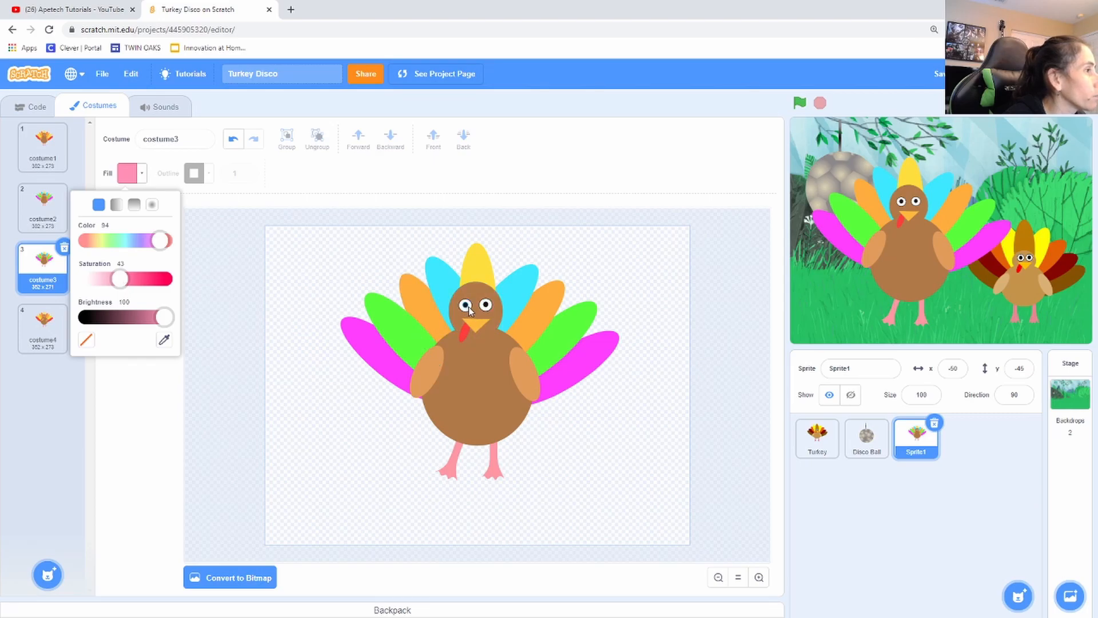
left_click(120, 243)
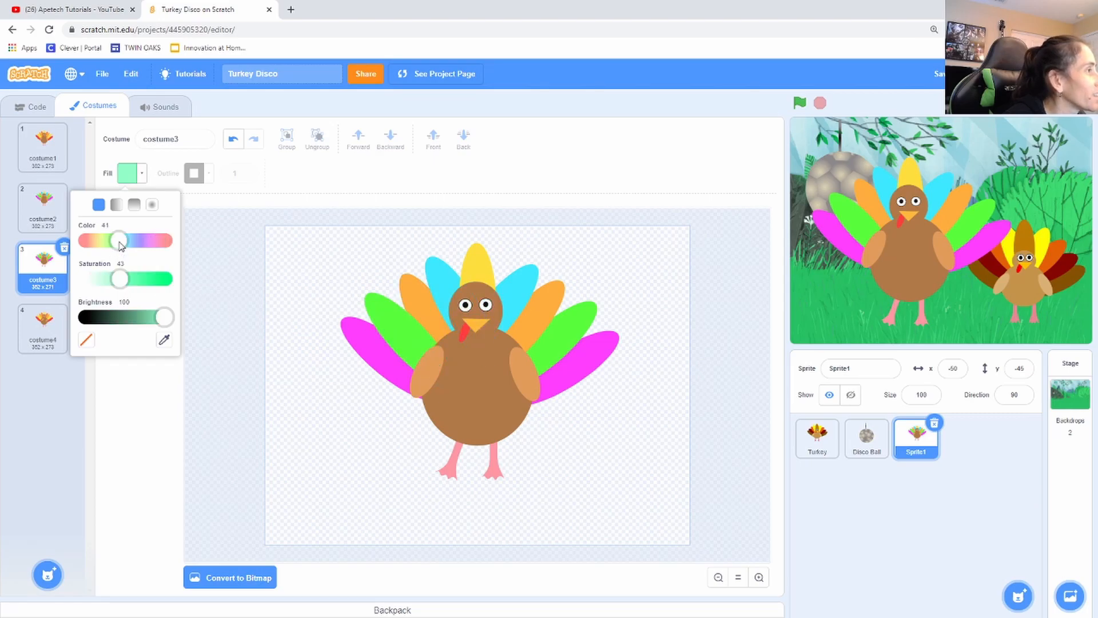
left_click(132, 242)
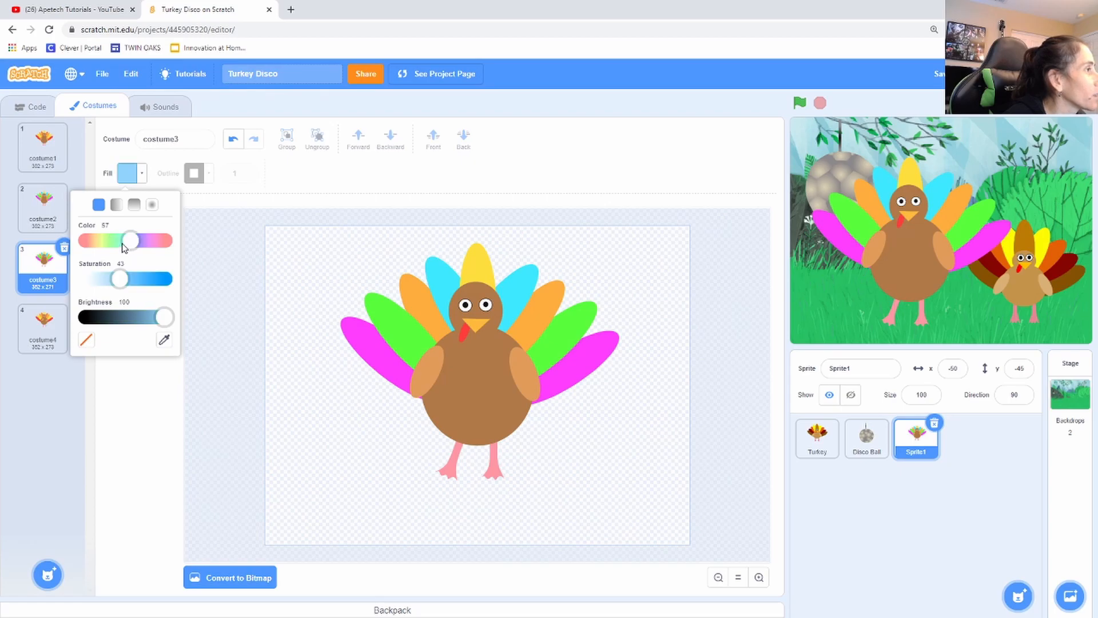
left_click(121, 243)
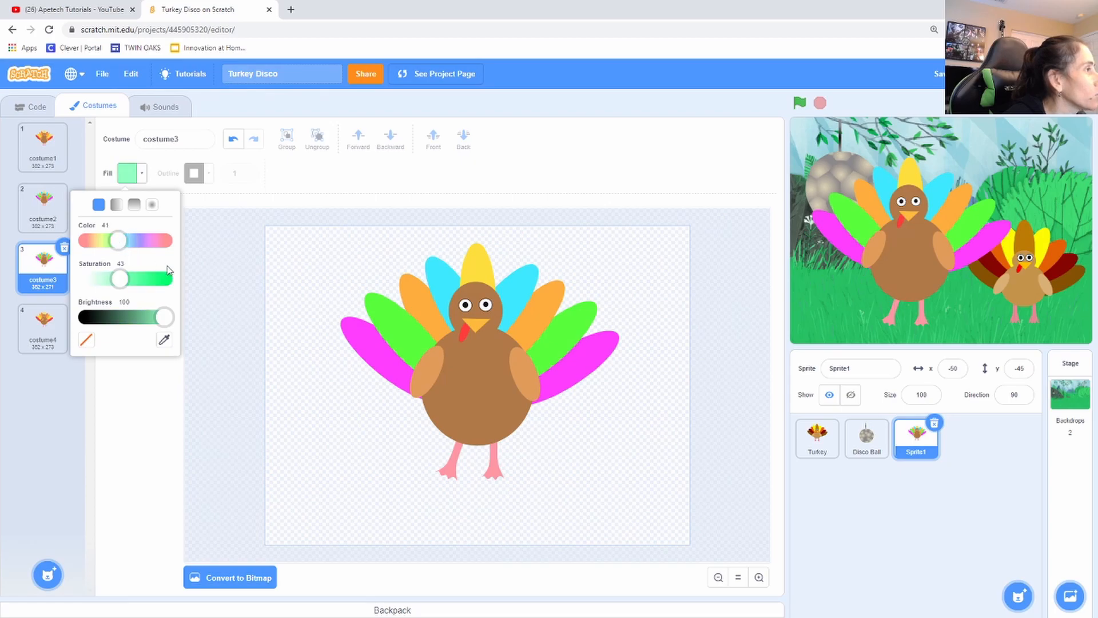
left_click(464, 307)
left_click(486, 306)
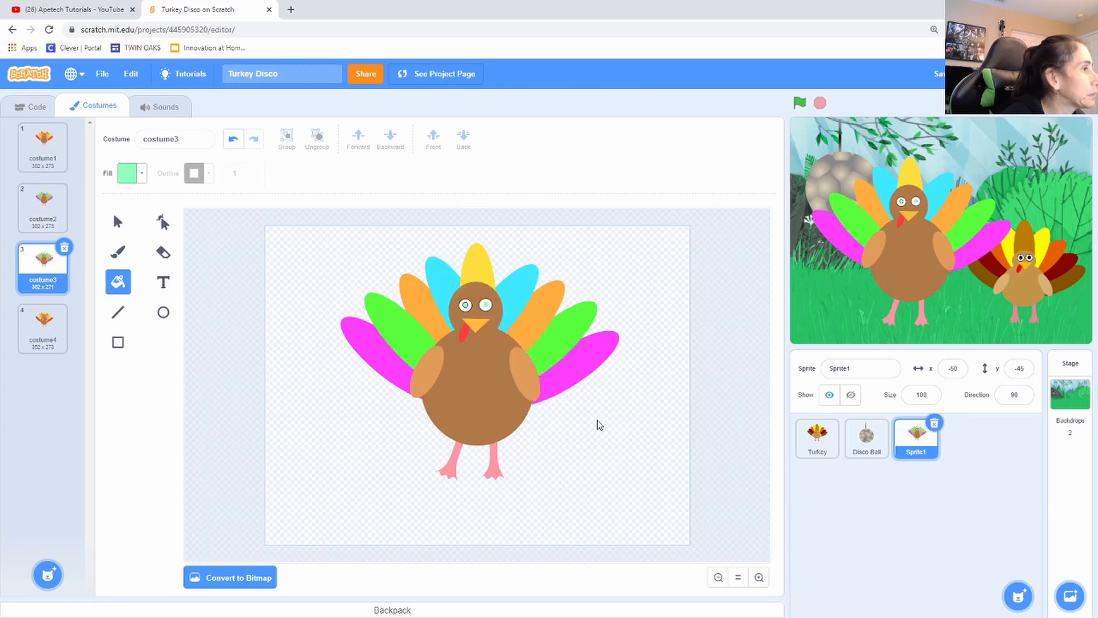
key("ctrl+z")
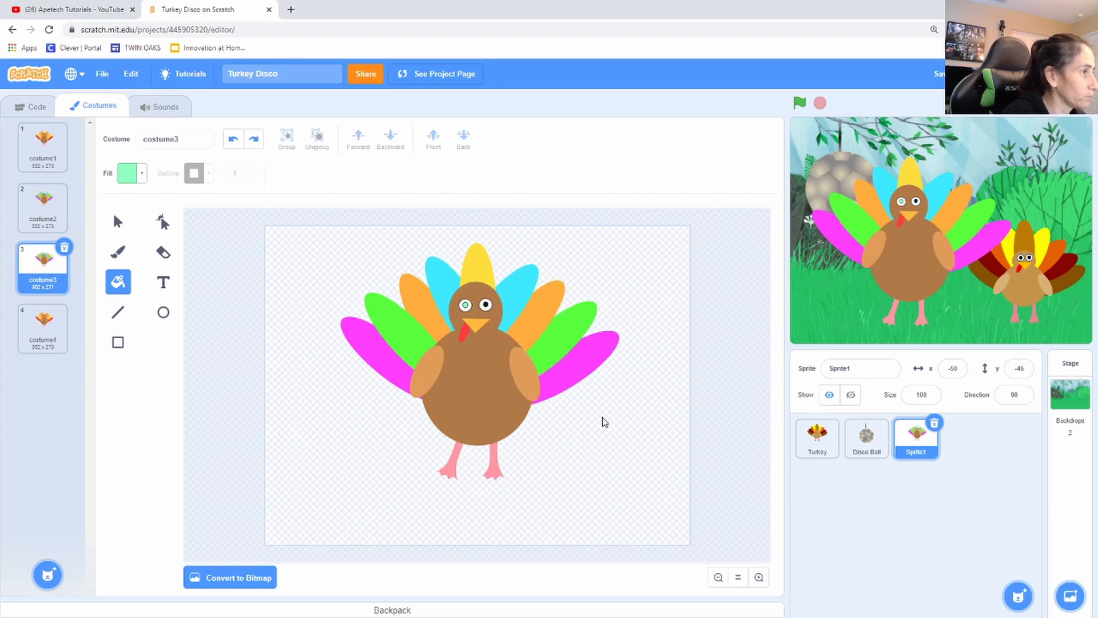
left_click(488, 309)
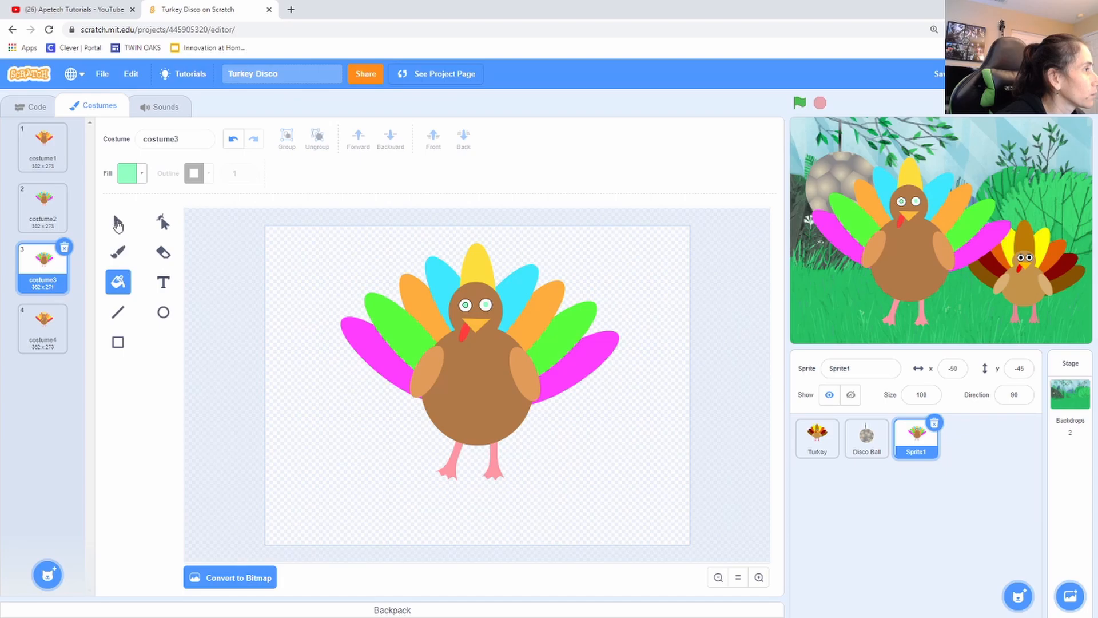
Step: Give the green pupil of the right eye in costume3 a black outline, brightness 0
left_click(118, 222)
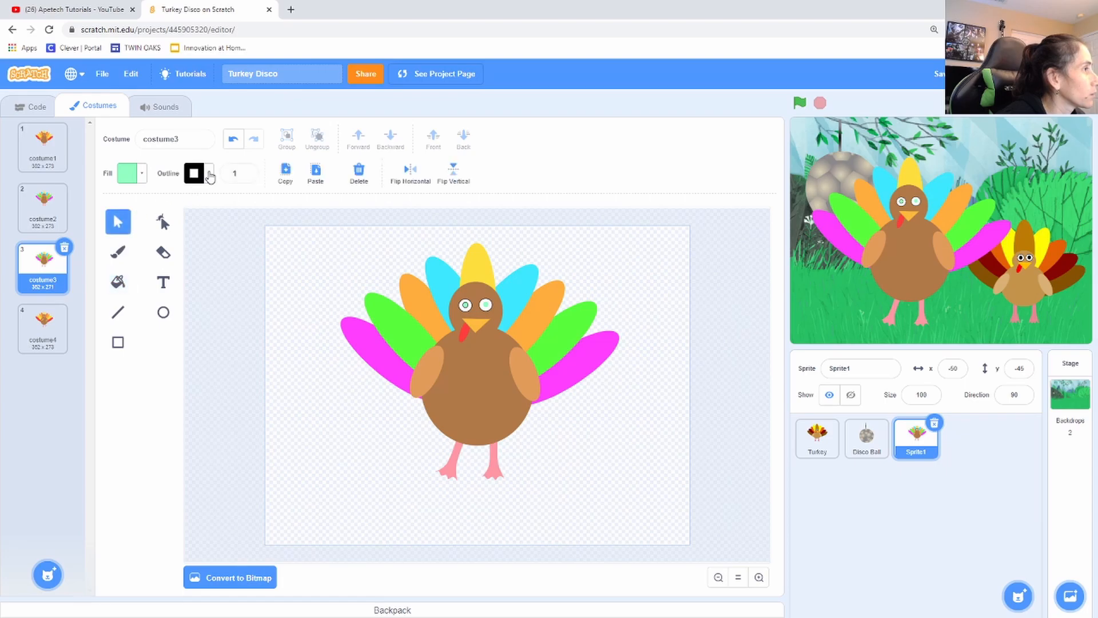
left_click(488, 307)
left_click(206, 178)
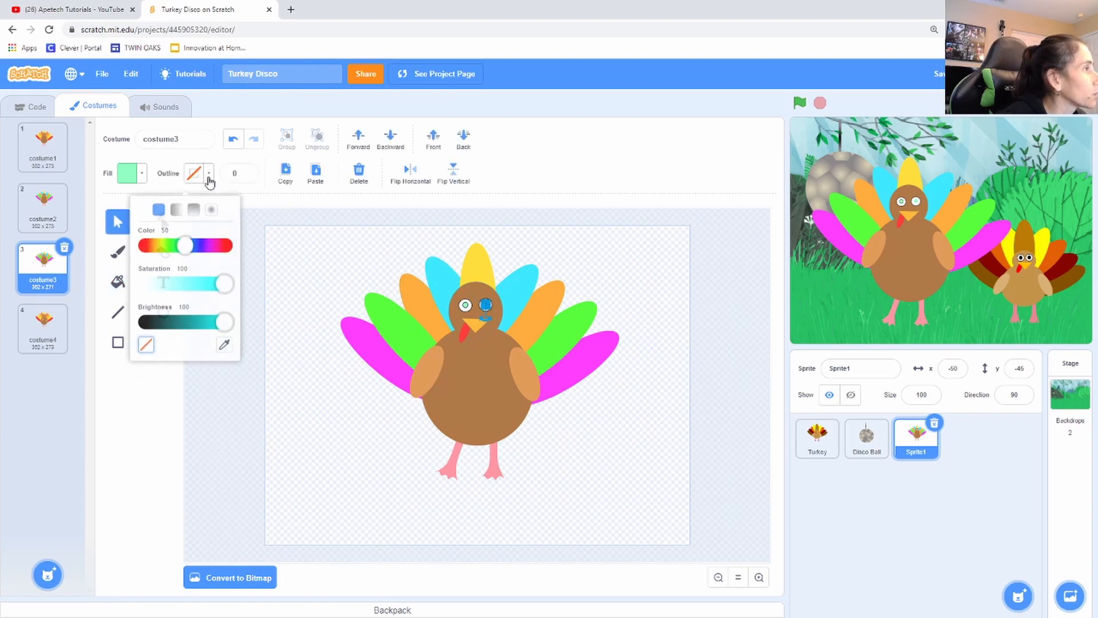
left_click(145, 319)
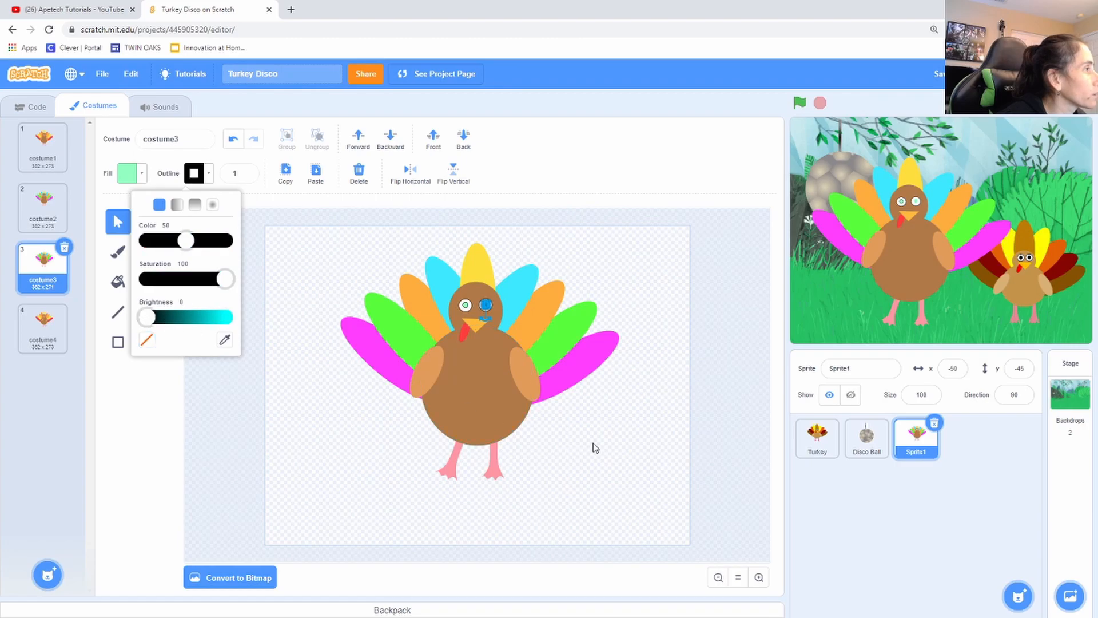
left_click(595, 450)
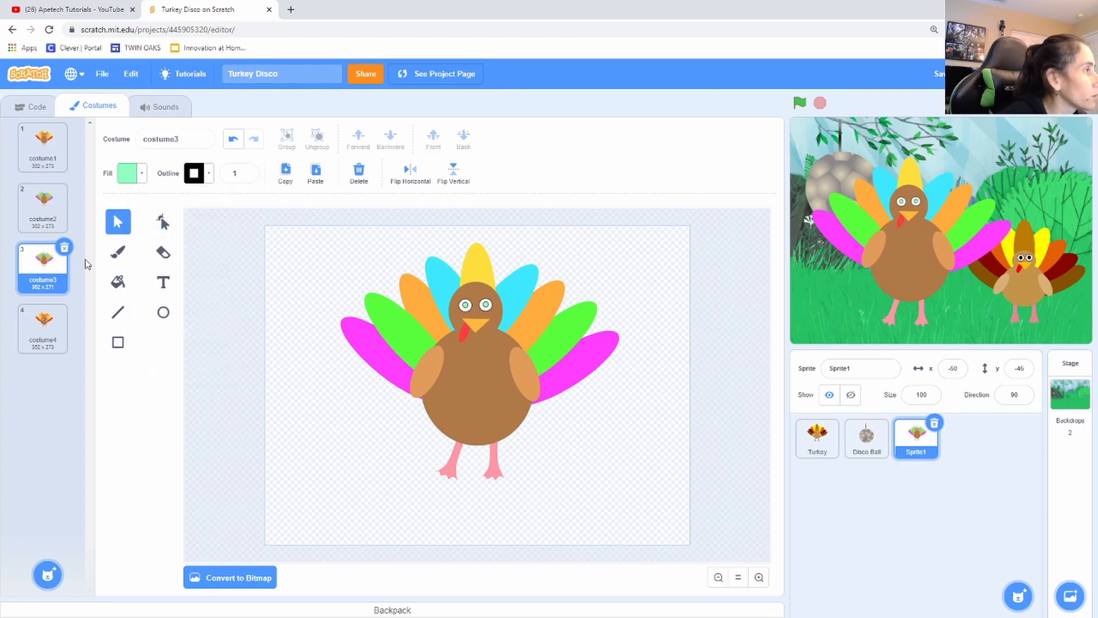
Step: Review the Sprite1 costumes and step through the Turkey sprite's five costumes to compare their dance poses
left_click(58, 150)
left_click(58, 266)
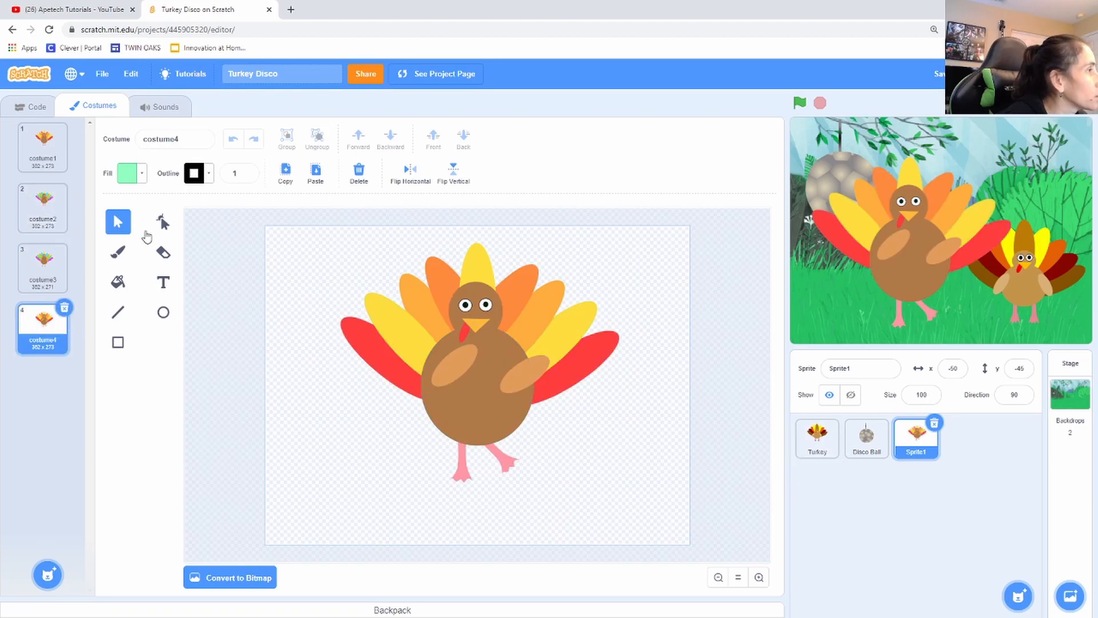
left_click(816, 437)
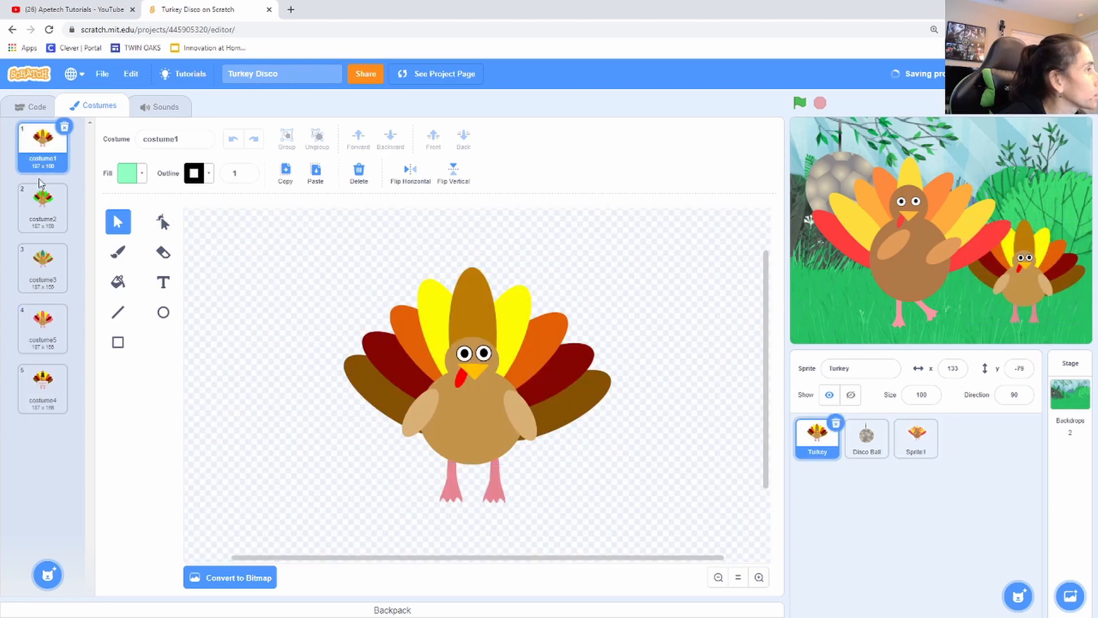
left_click(39, 221)
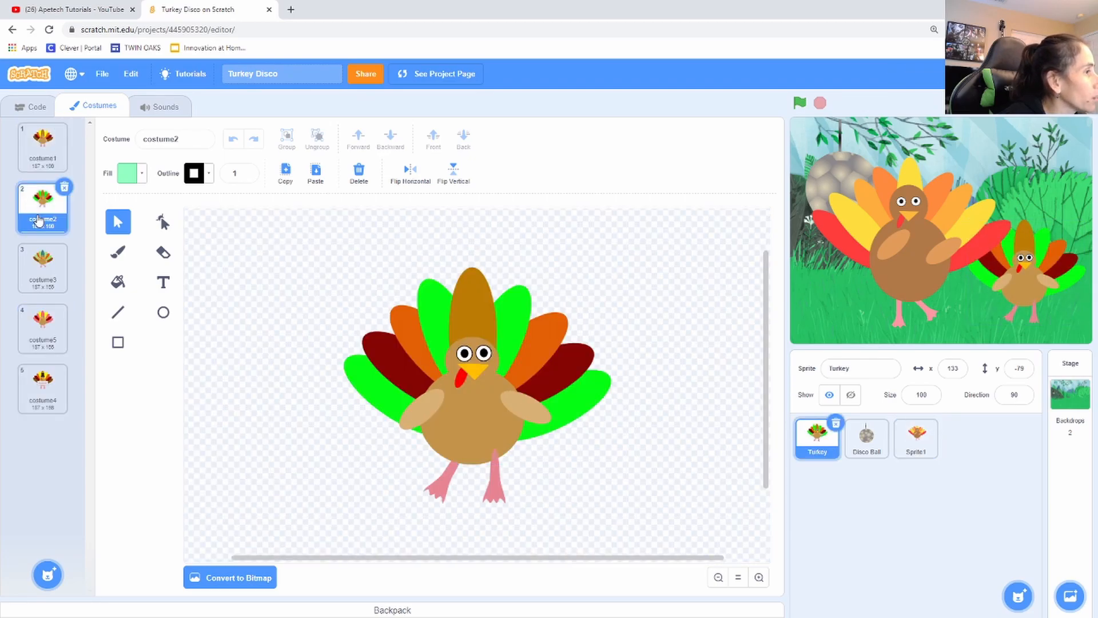
left_click(39, 264)
left_click(41, 145)
left_click(51, 230)
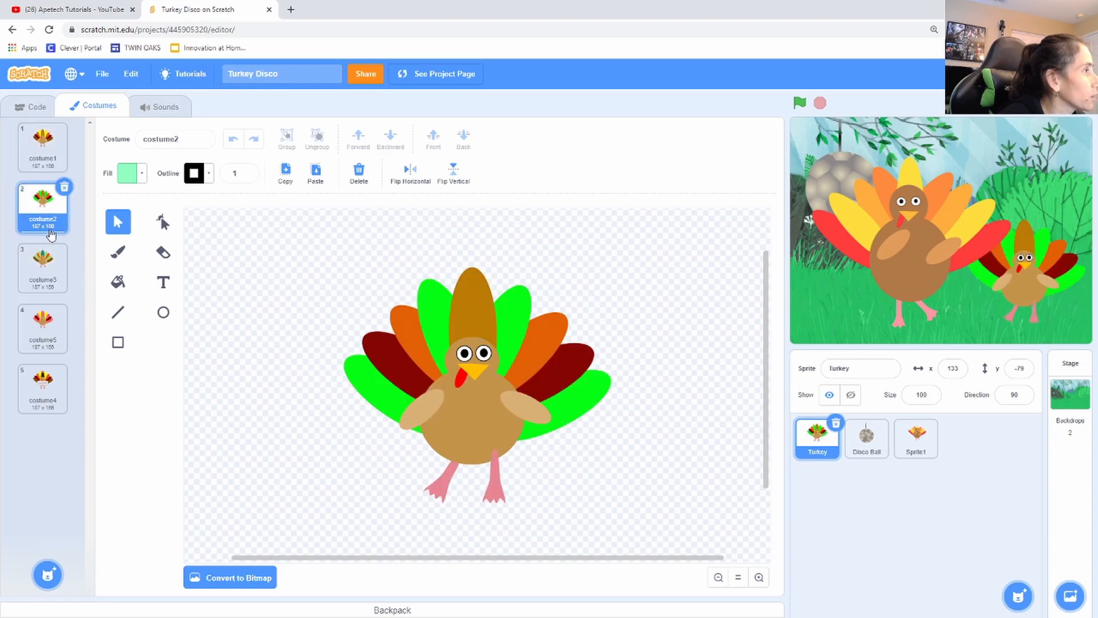
left_click(55, 265)
left_click(56, 325)
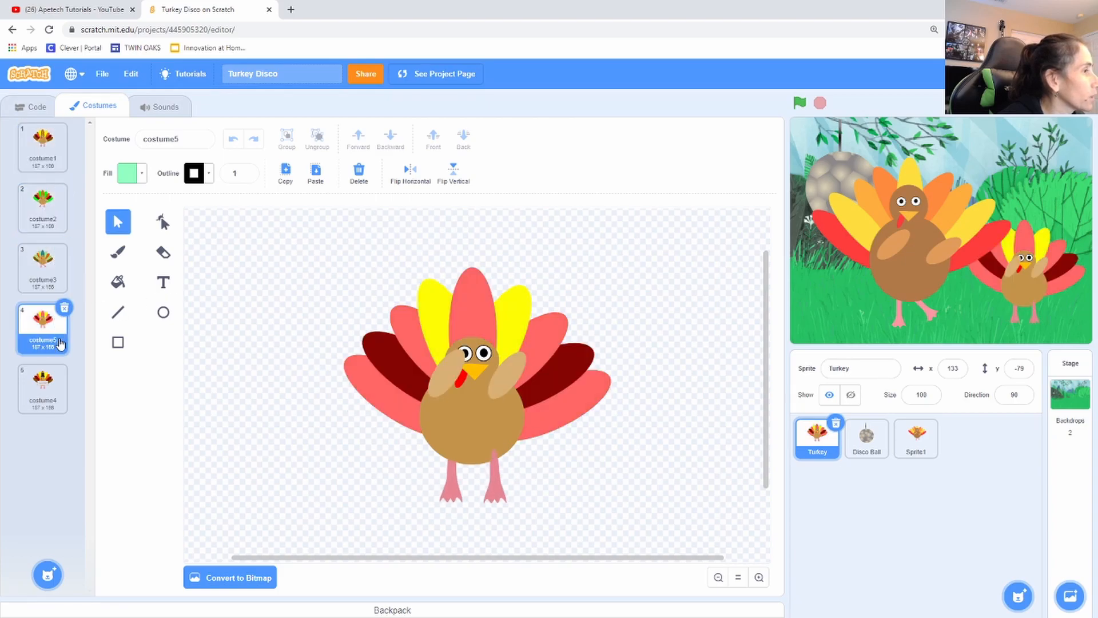
left_click(56, 393)
left_click(42, 148)
left_click(52, 223)
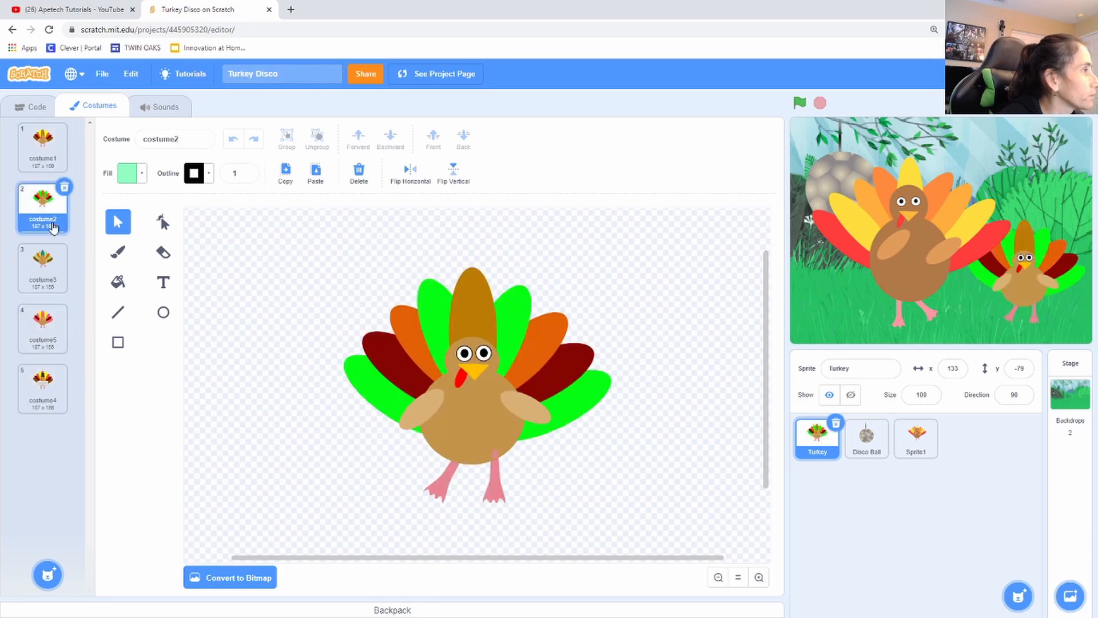
Step: Step repeatedly through the Turkey sprite's five costumes to preview the dance and its final Happy Holidays pose
left_click(51, 269)
left_click(54, 324)
left_click(44, 387)
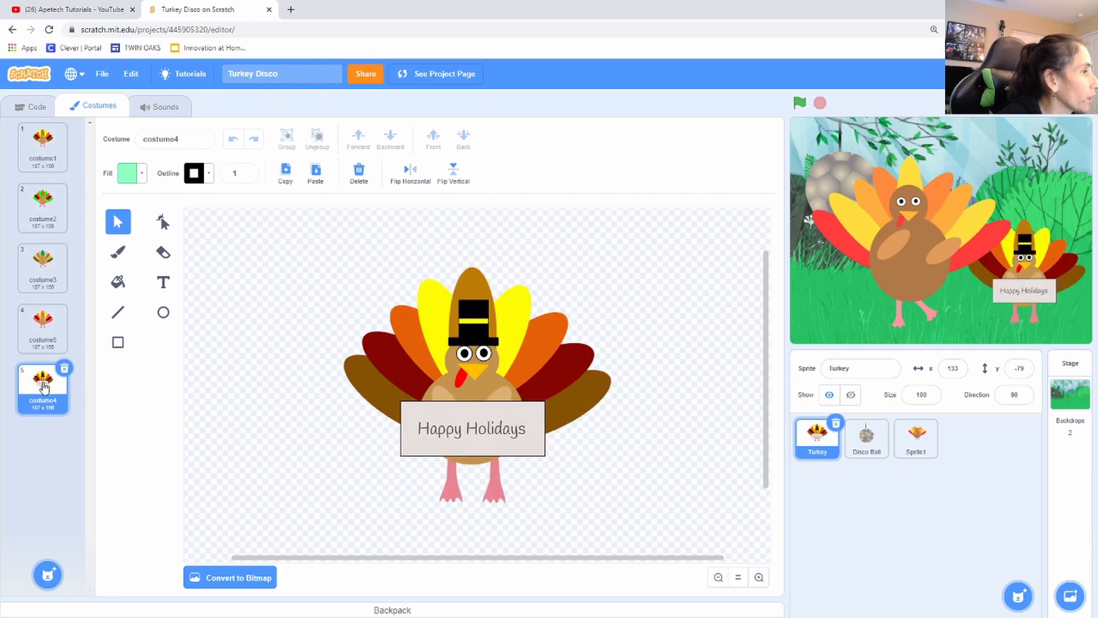
left_click(43, 148)
left_click(47, 219)
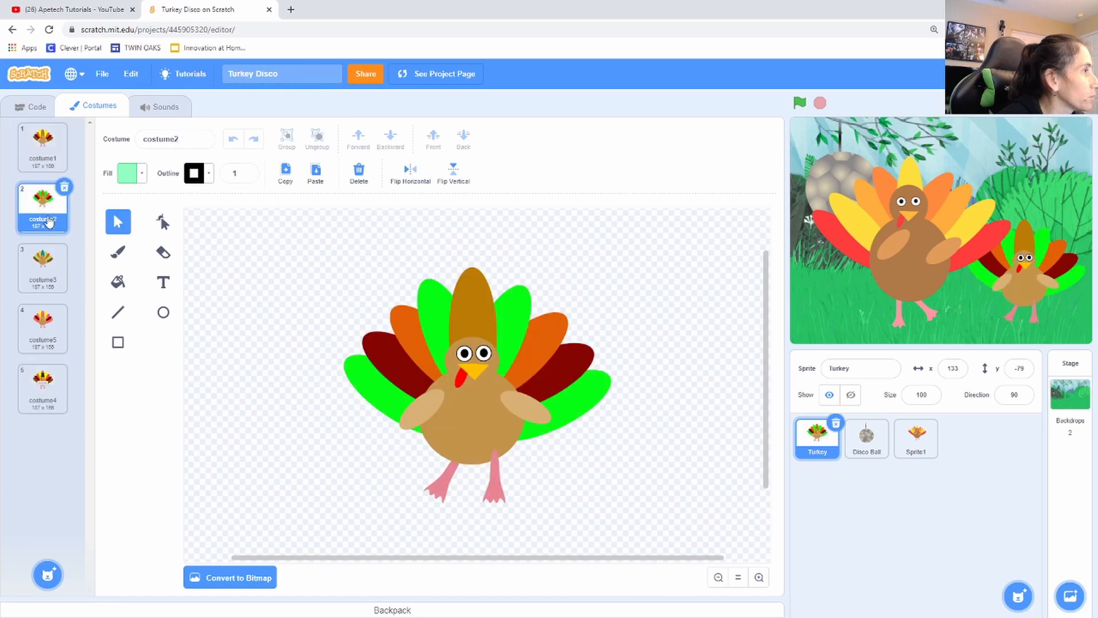
left_click(53, 275)
left_click(53, 329)
left_click(55, 379)
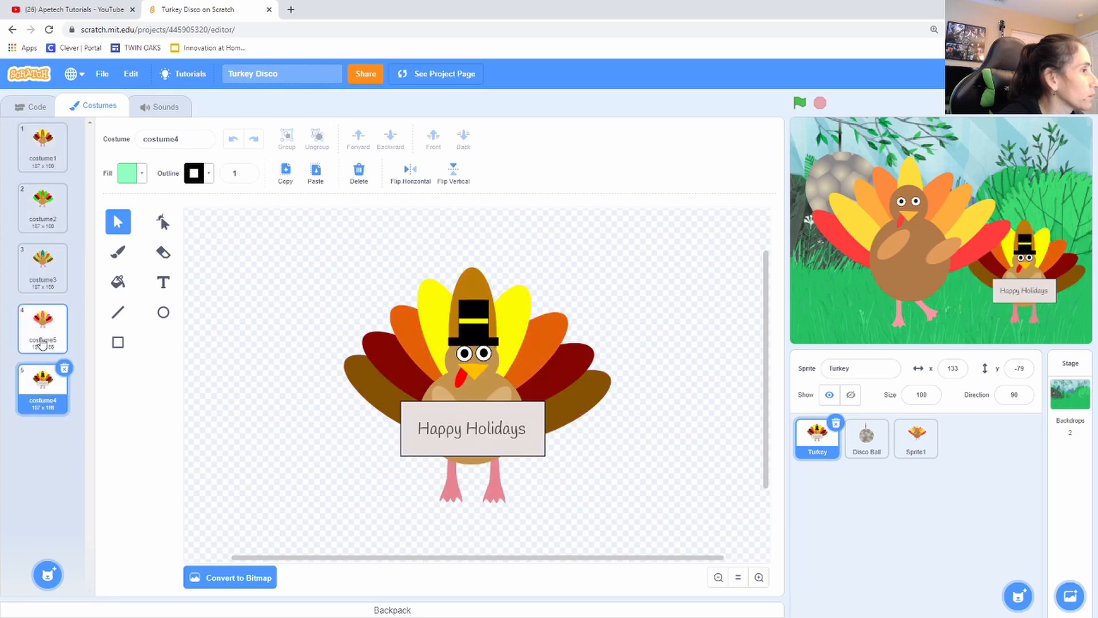
left_click(44, 150)
left_click(51, 214)
left_click(52, 273)
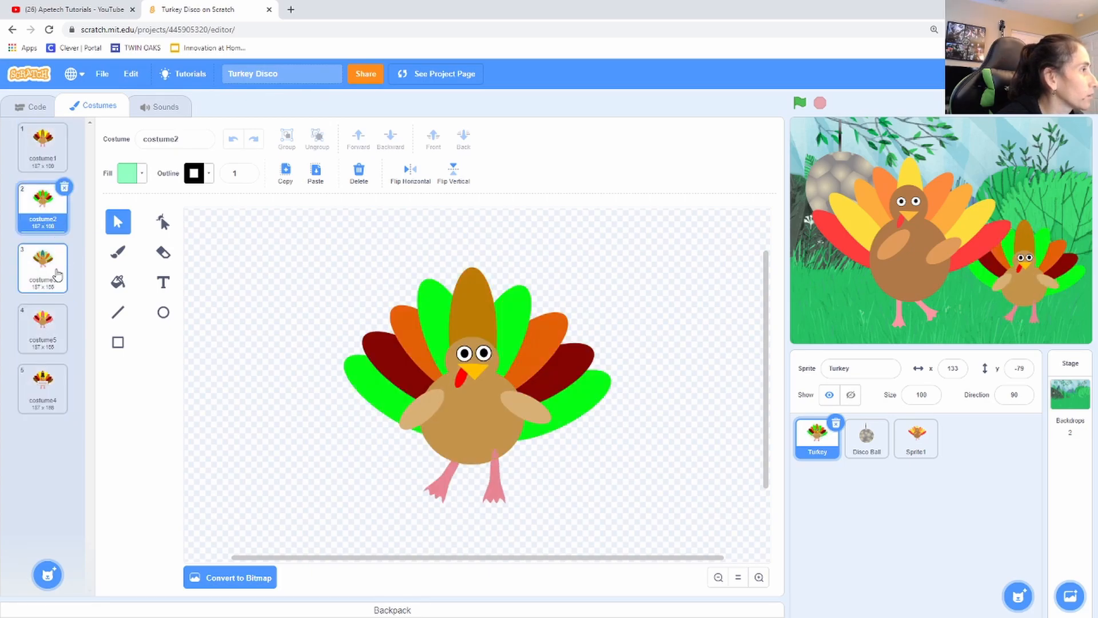
left_click(42, 324)
left_click(43, 380)
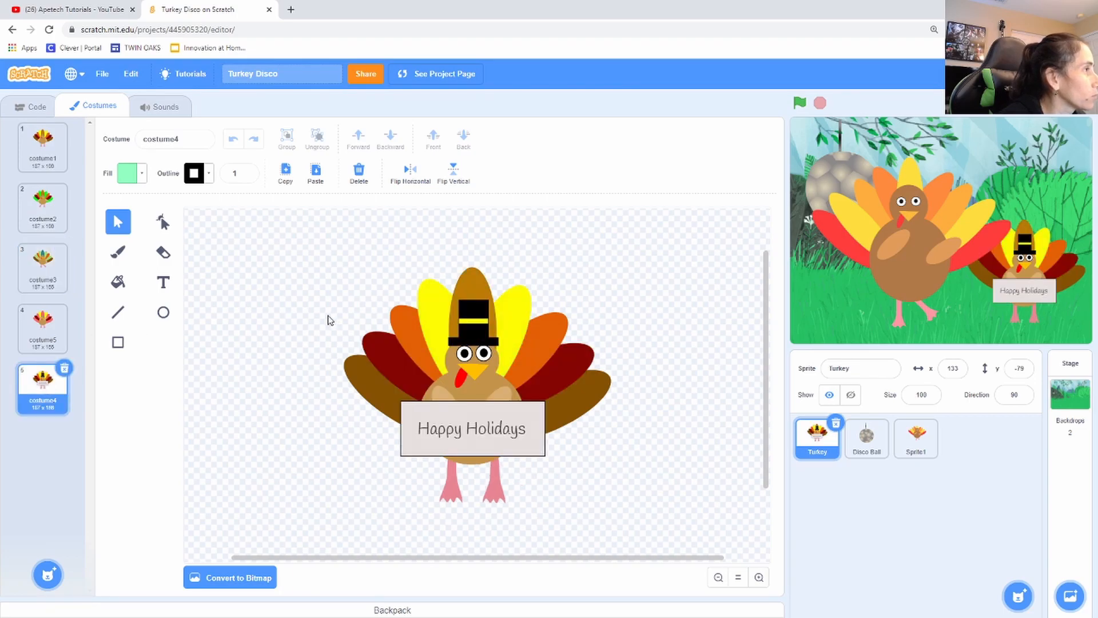
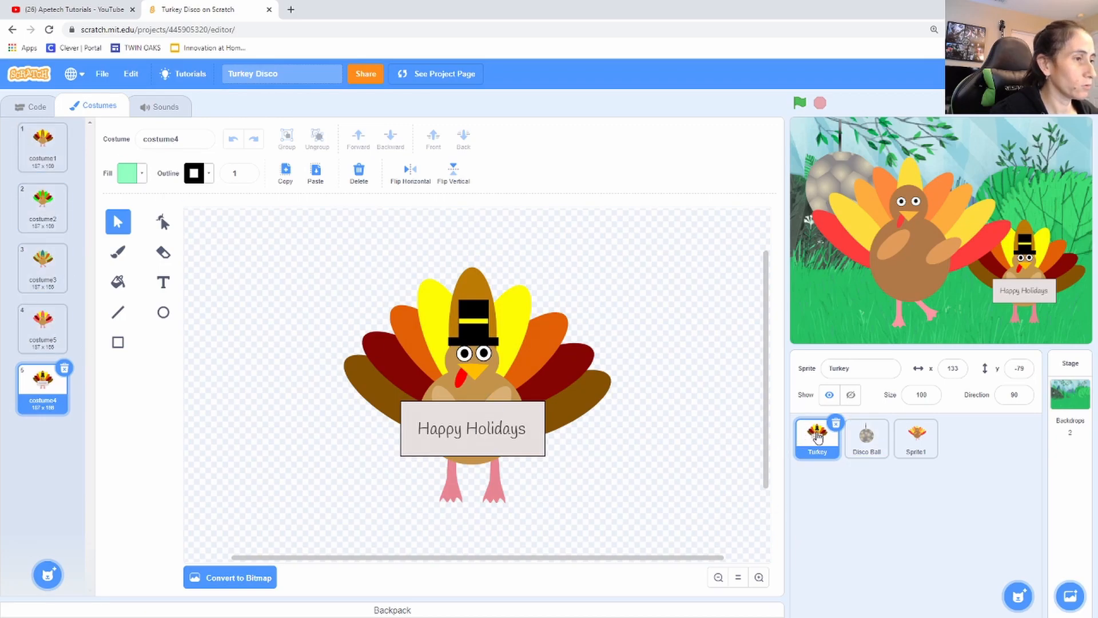
Step: Duplicate Sprite1's costume1 and move the copy to the end of the costume list
left_click(916, 440)
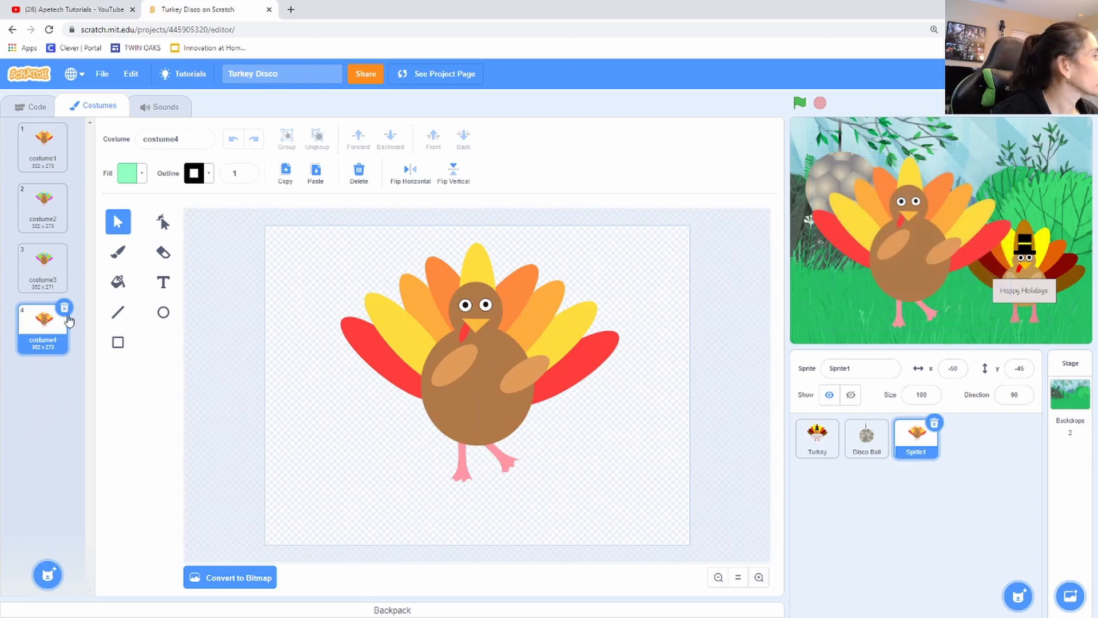
right_click(34, 147)
left_click(79, 165)
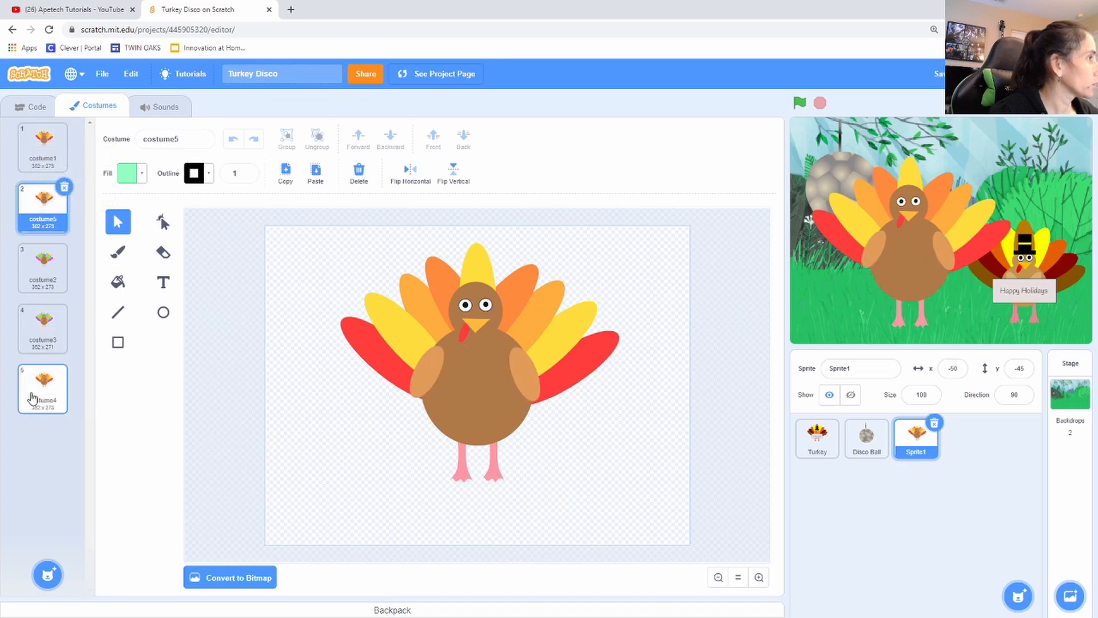
left_click_drag(40, 206, 43, 395)
left_click(365, 349)
left_click(274, 211)
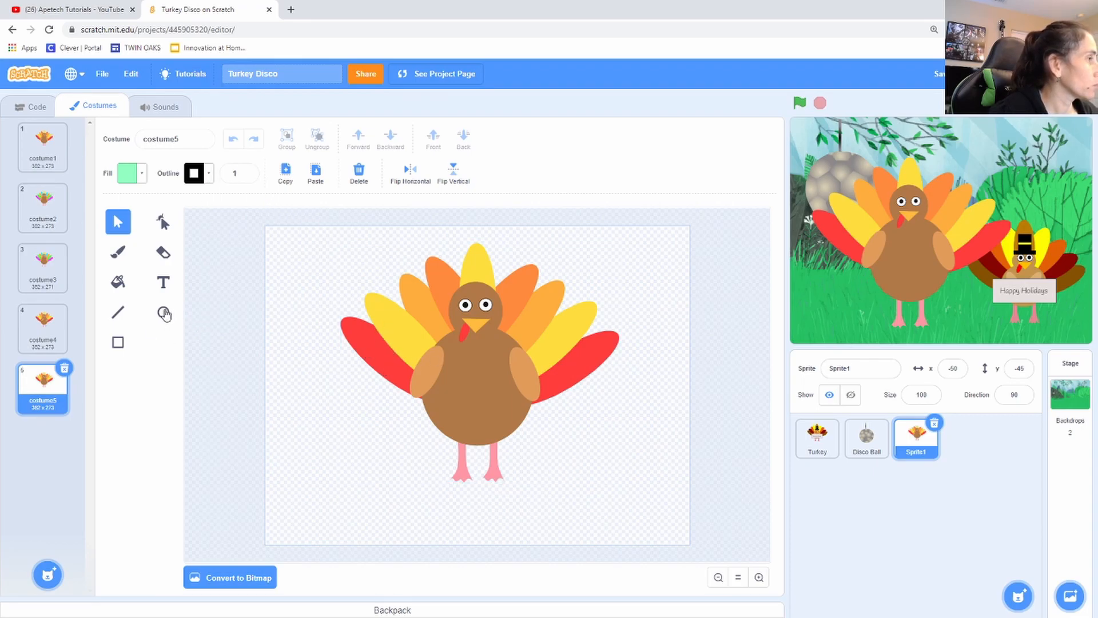
Step: Draw a small upright mint green rectangle with a black outline in the empty area beside the turkey's left side in costume5
left_click(164, 312)
left_click(118, 343)
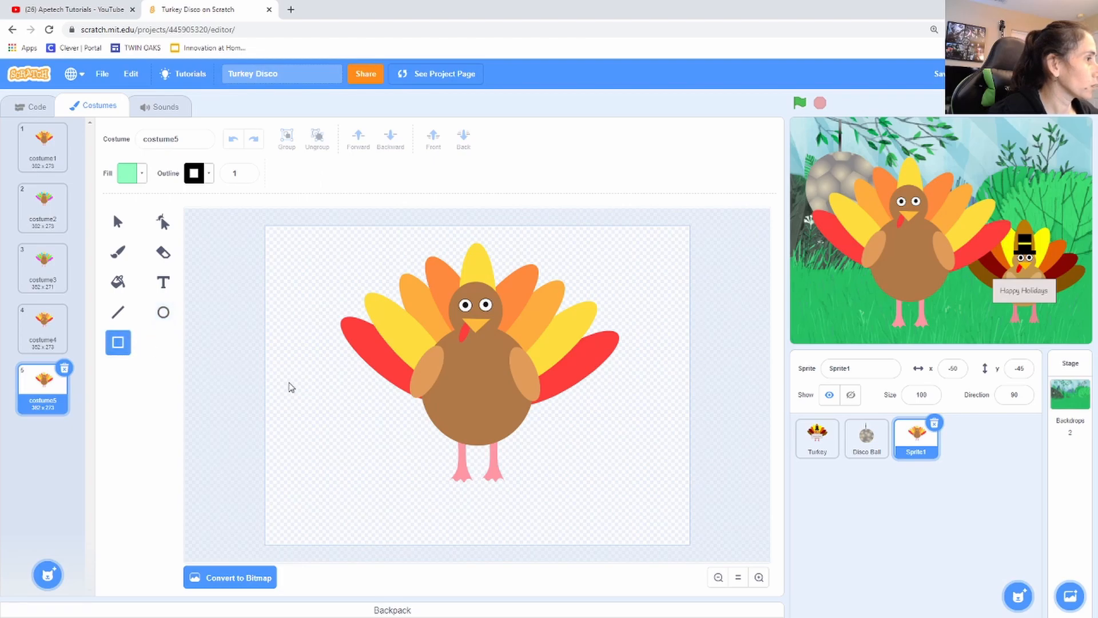
mouse_move(306, 386)
left_mouse_down()
mouse_move(351, 396)
mouse_move(350, 440)
left_mouse_up()
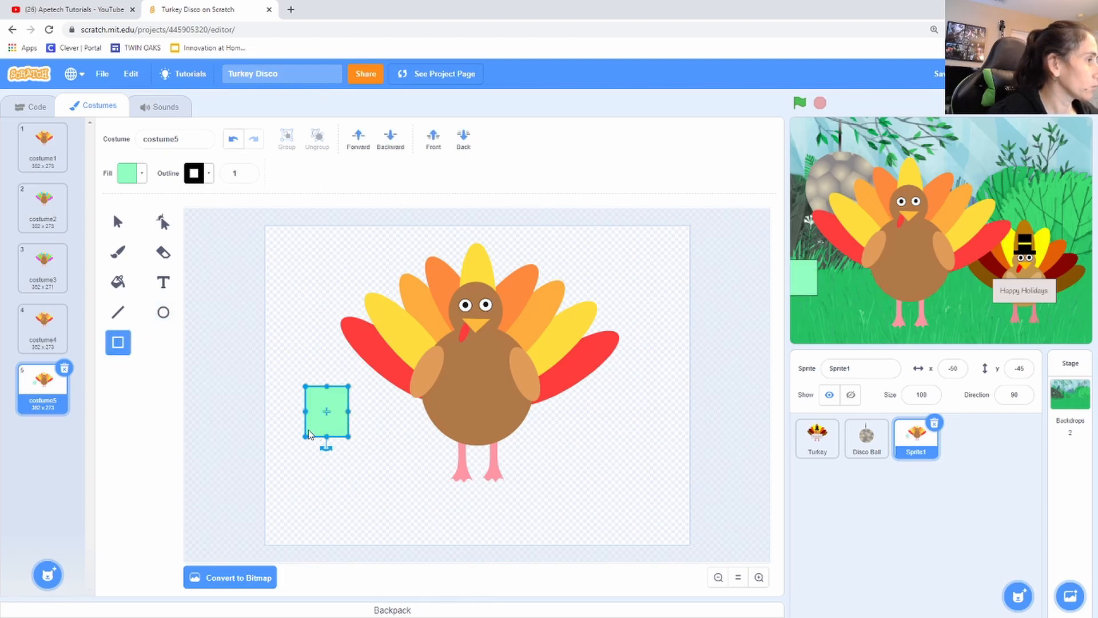
Step: Try to round the green rectangle's upper-left corner by adding and shifting outline points with the Reshape tool
left_click(162, 223)
left_click_drag(306, 390, 307, 387)
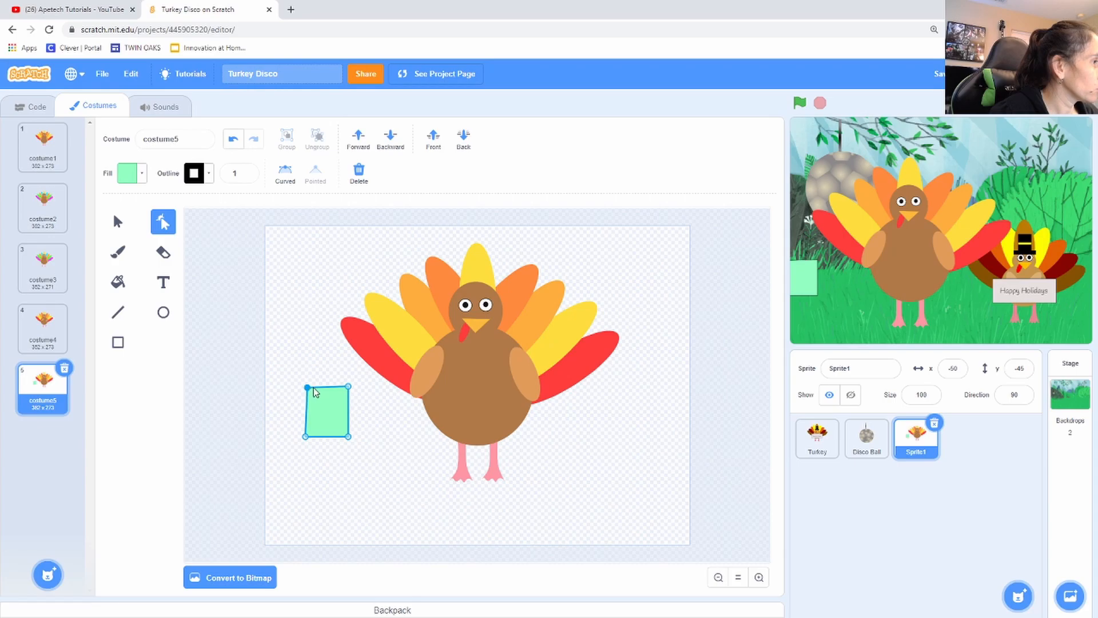
left_click(312, 387)
left_click_drag(307, 389, 309, 389)
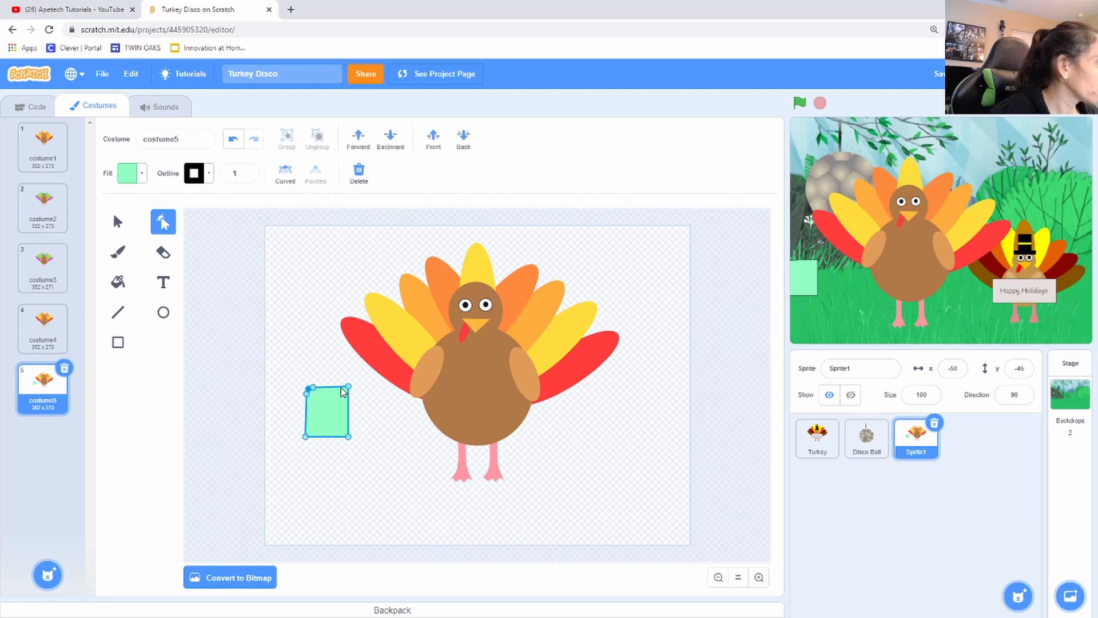
scroll(320, 382, "up", 2)
scroll(319, 382, "up", 3)
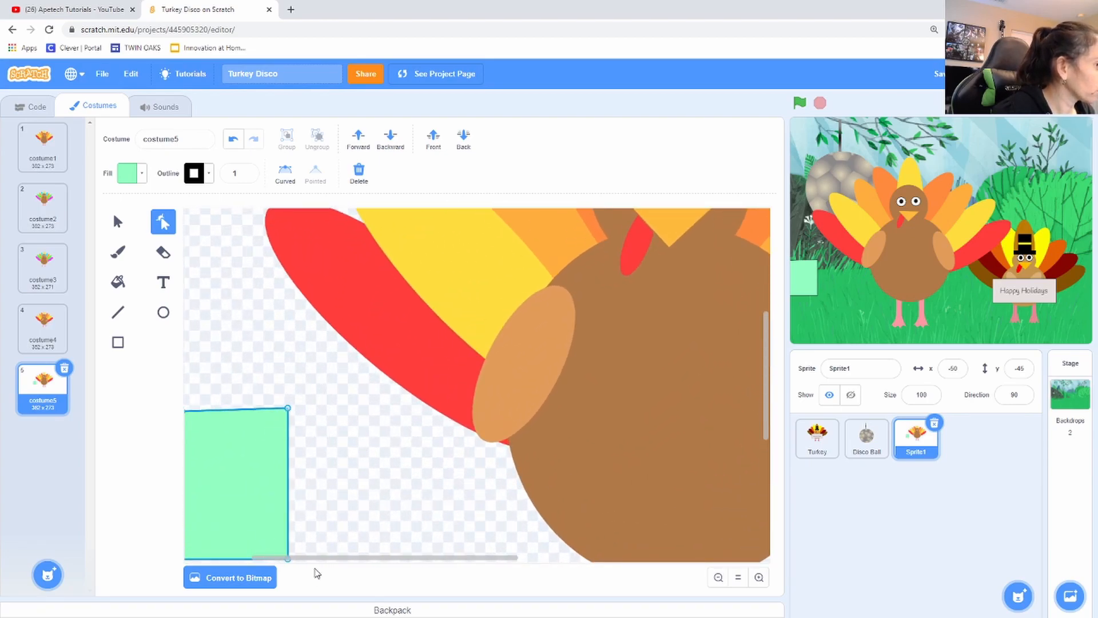
left_click_drag(318, 558, 245, 558)
scroll(274, 483, "down", 2)
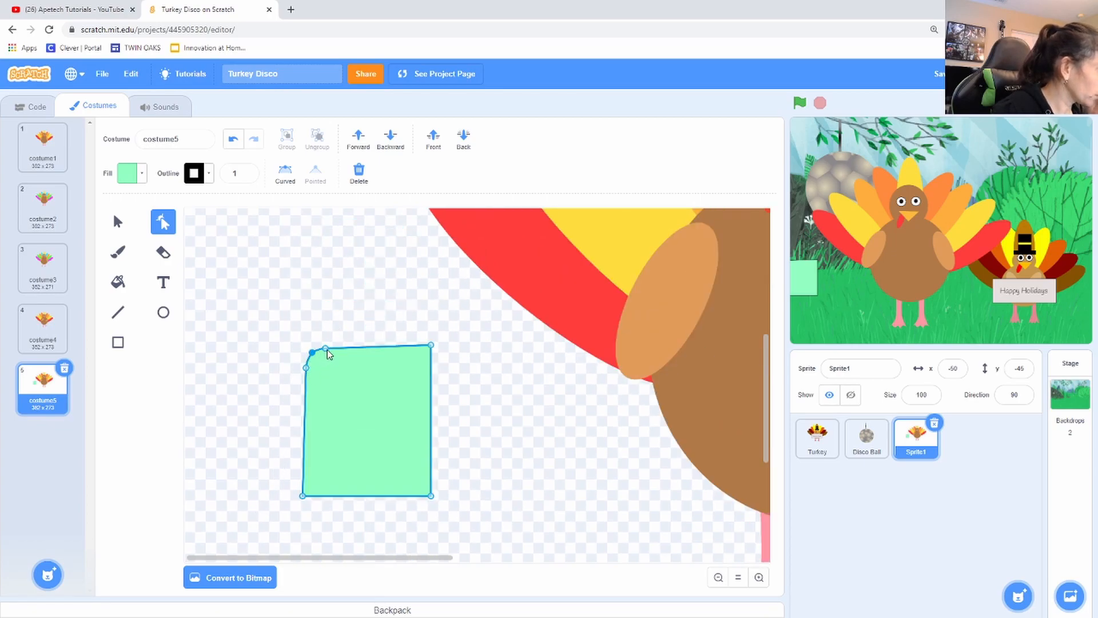
Step: Try to round the green rectangle's upper-right corner by adding points on both sides and pulling the corner point inward
left_click(420, 345)
left_click_drag(430, 346, 435, 347)
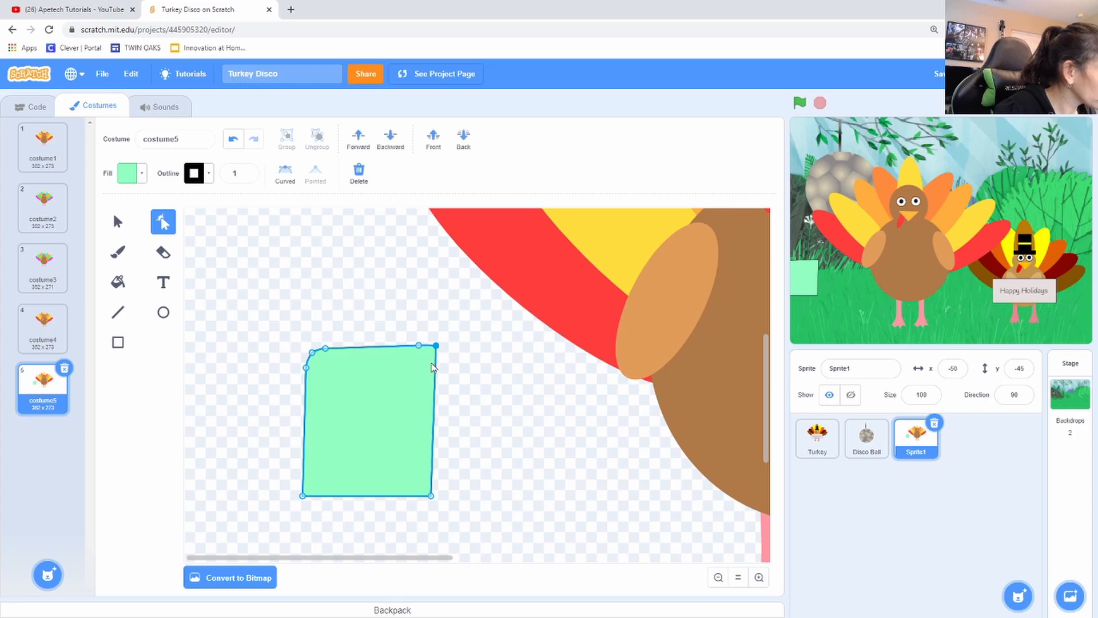
left_click(436, 355)
left_click_drag(435, 345, 436, 348)
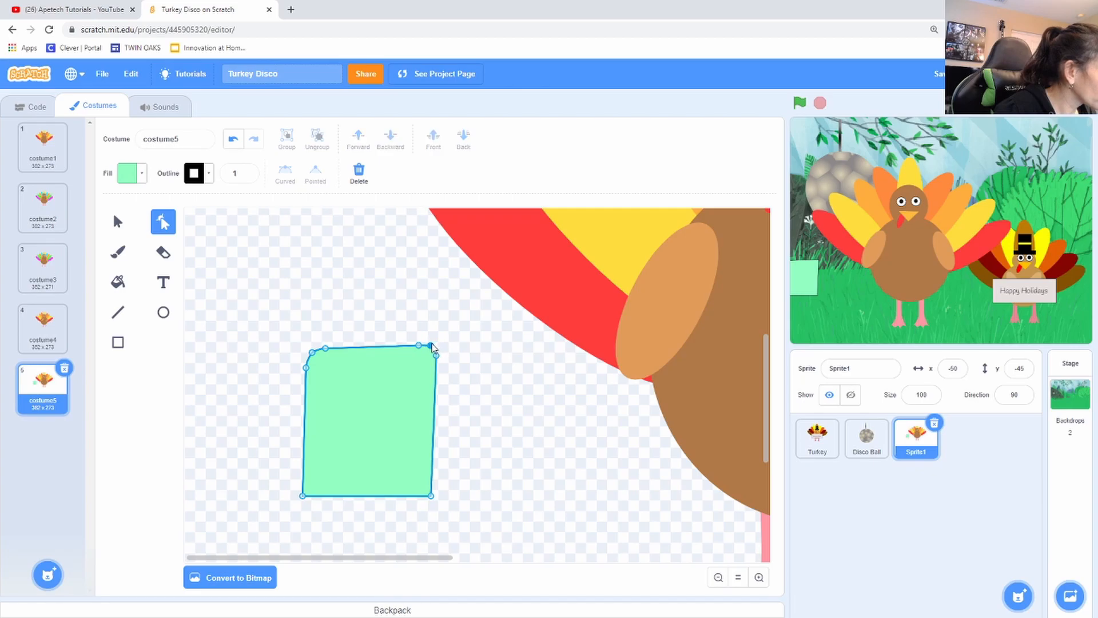
left_click(455, 359)
left_click(431, 349)
left_click(432, 346)
left_click(458, 360)
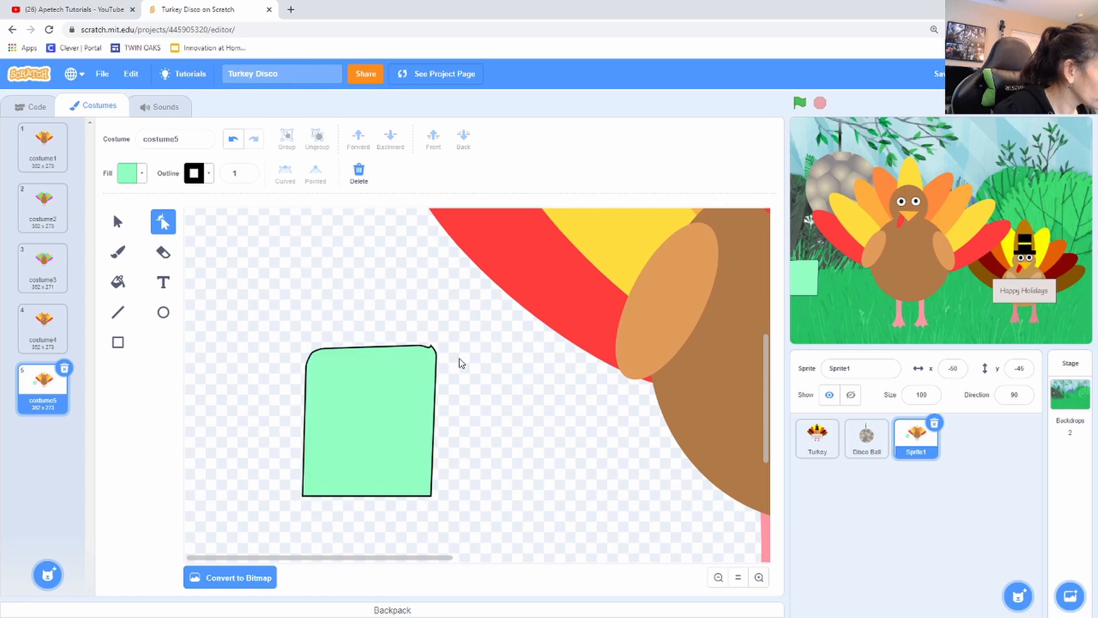
left_click(418, 369)
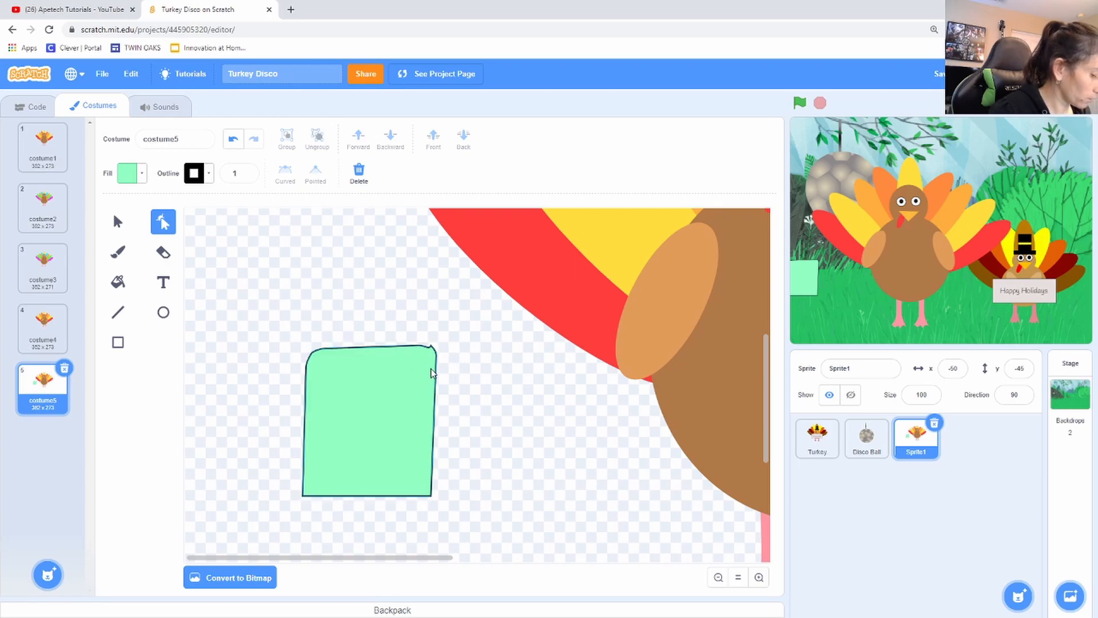
Step: Undo the corner edits back to the plain green rectangle
key("Delete")
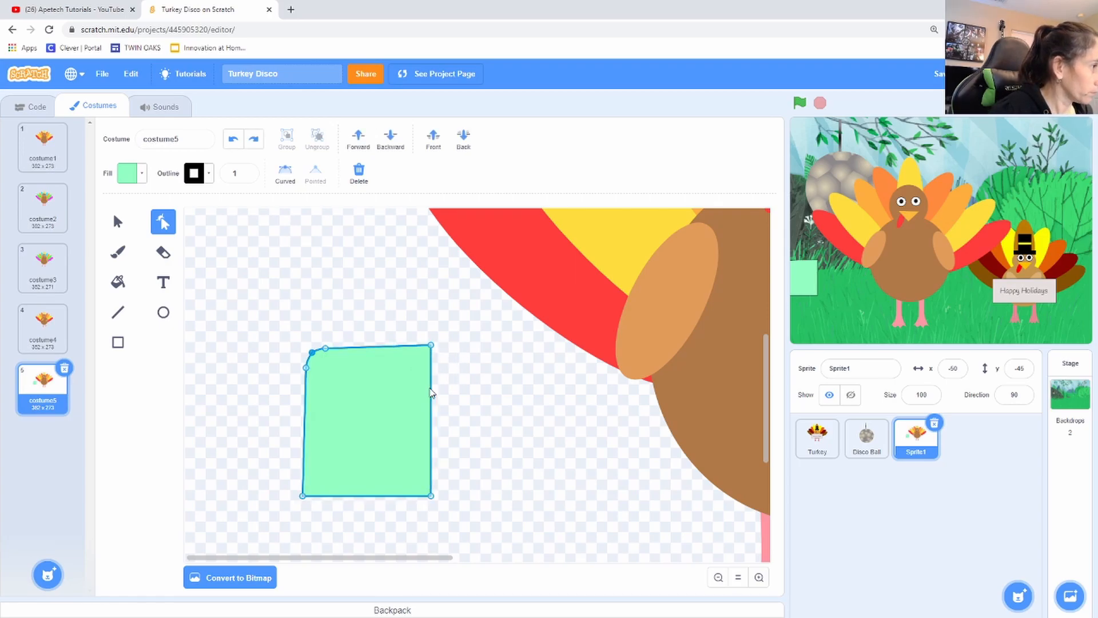
key("Delete")
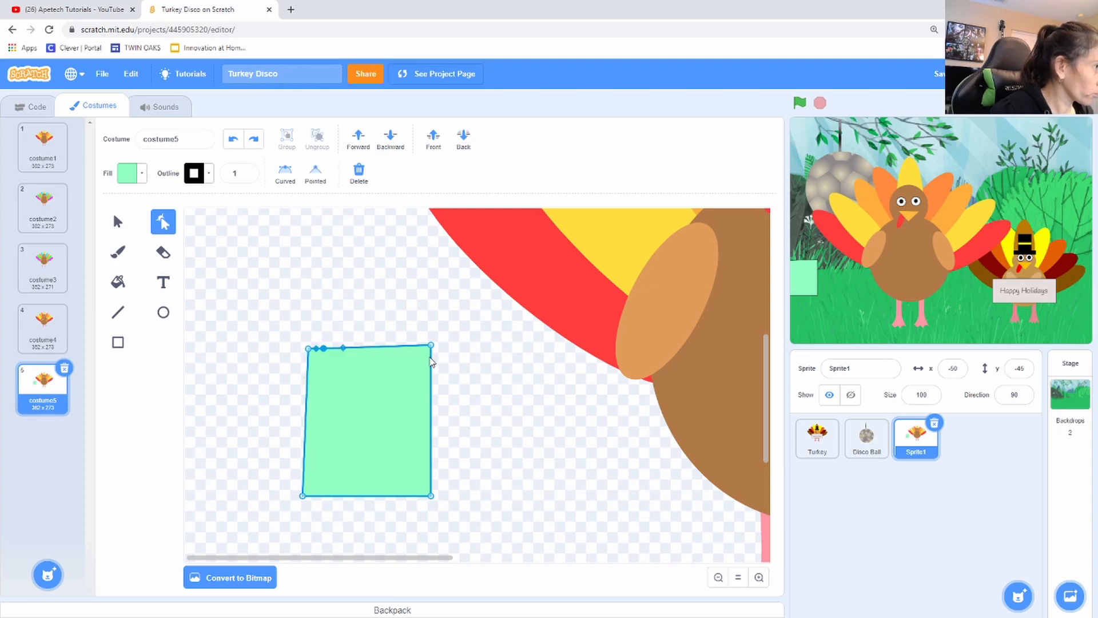
key("ctrl+z")
key("ctrl+z")
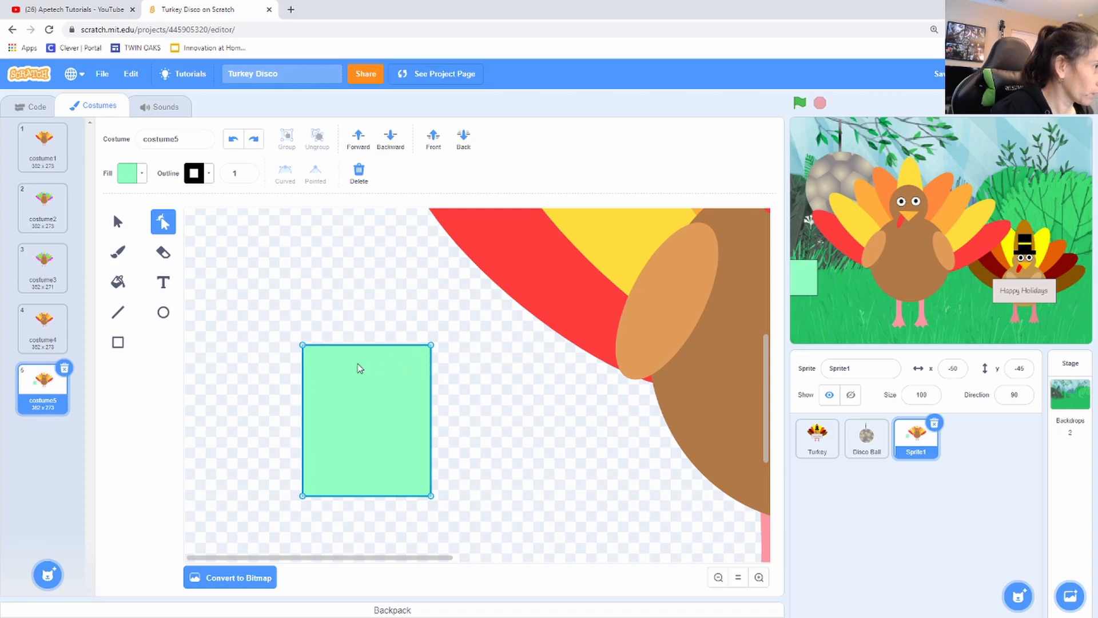
Step: Round the green rectangle's upper-left corner by adding a point on each adjoining edge and nudging the corner point inward
left_click(302, 357)
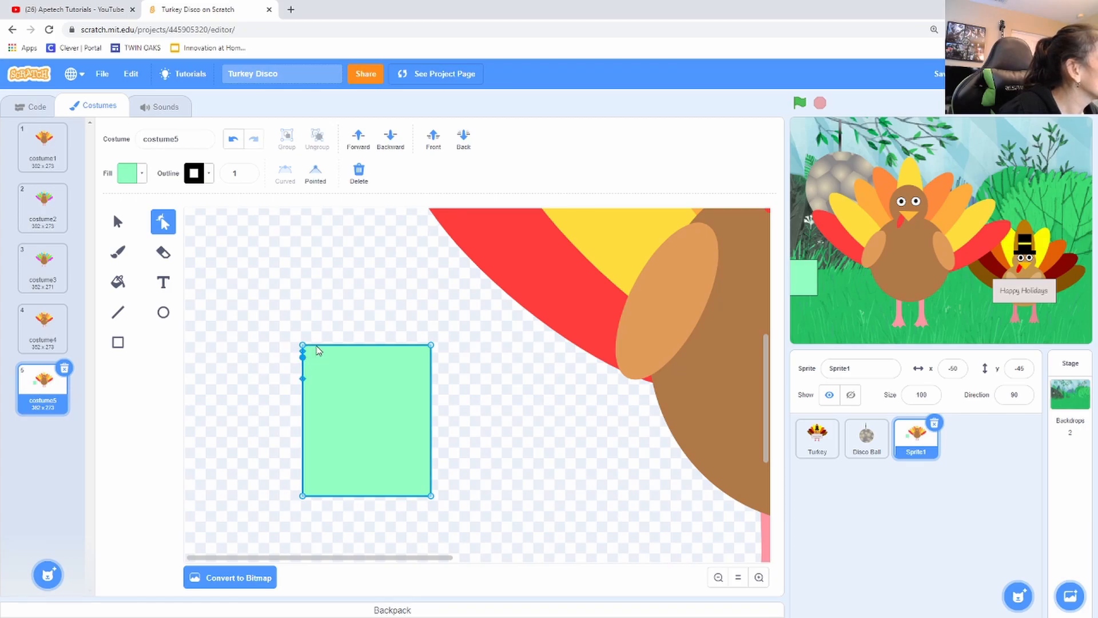
left_click(316, 345)
left_click(306, 346)
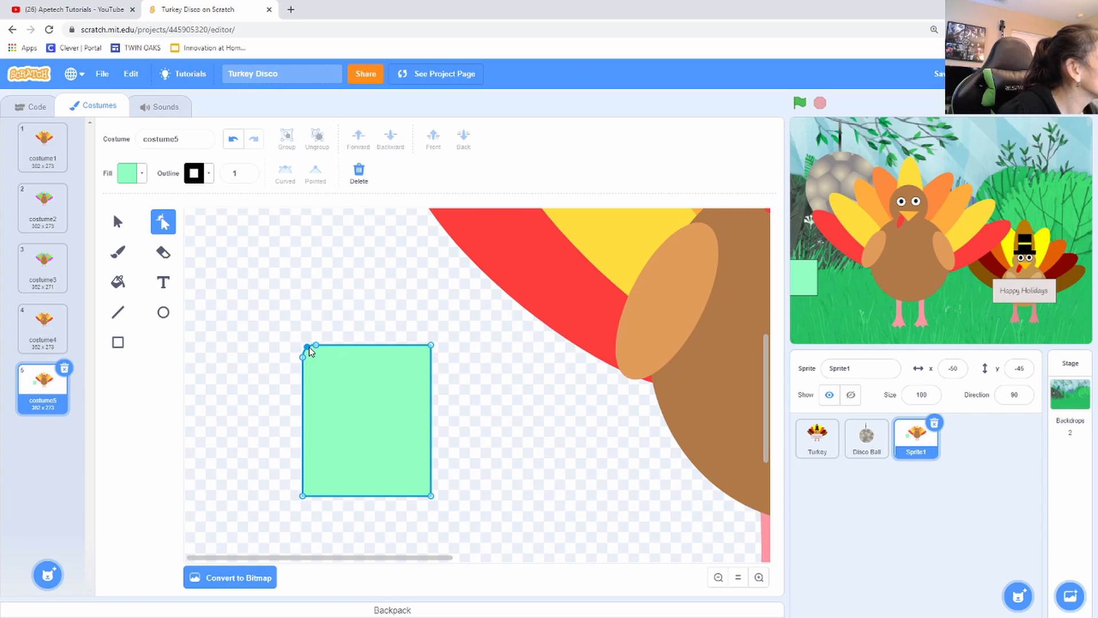
Step: Round the green rectangle's upper-right corner with an added point on each adjoining edge, completing the hat's crown
left_click(422, 345)
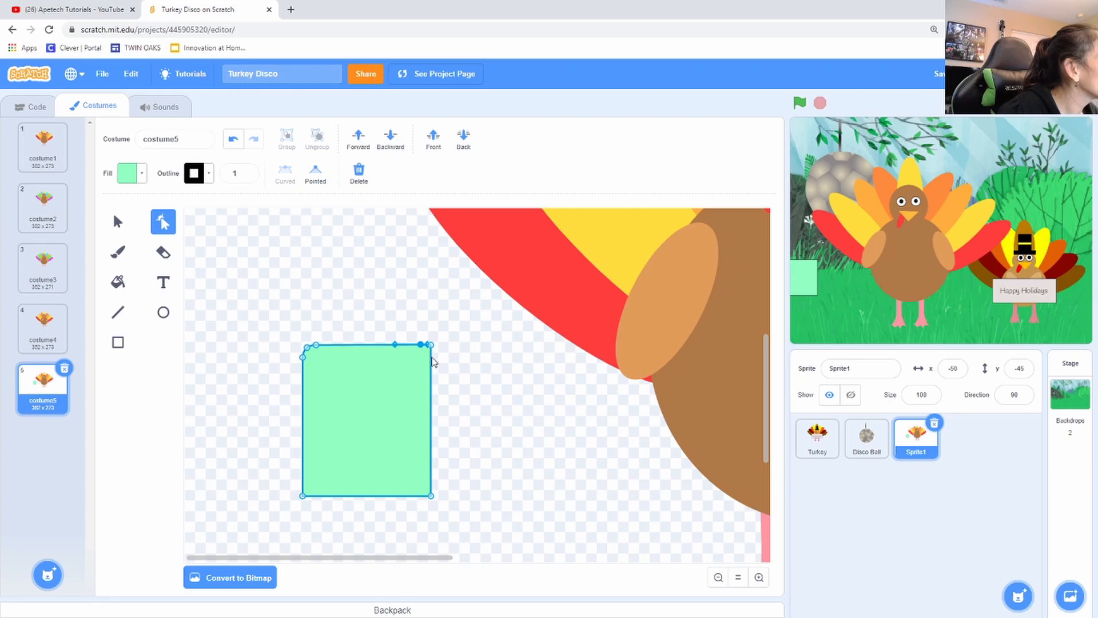
left_click(432, 353)
key("ctrl+z")
key("ctrl+z")
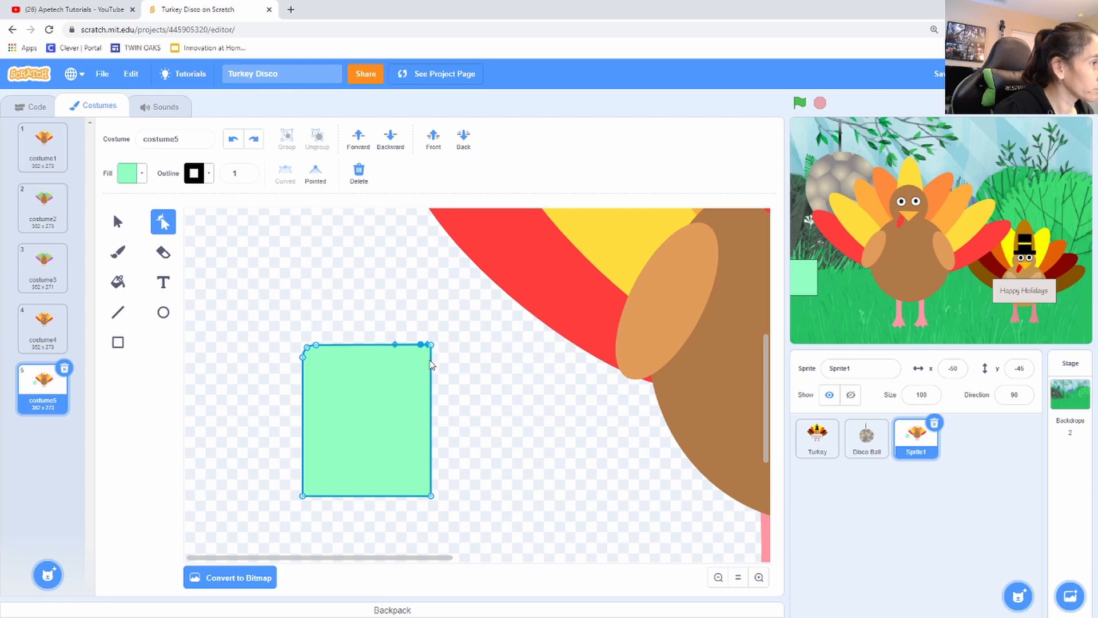
left_click(431, 356)
left_click(431, 345)
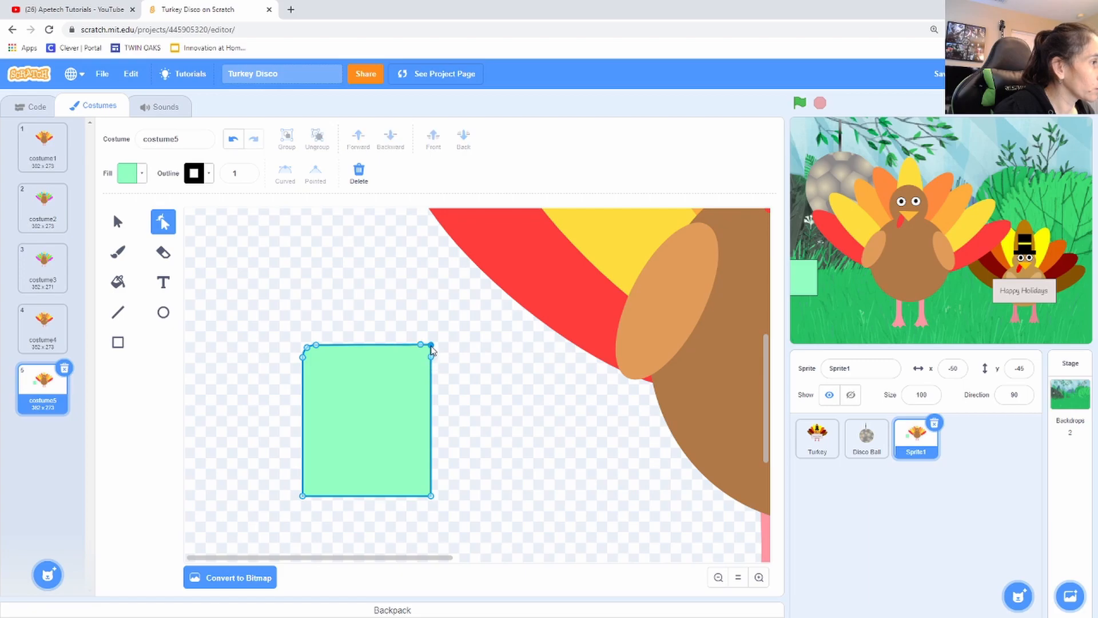
left_click(462, 364)
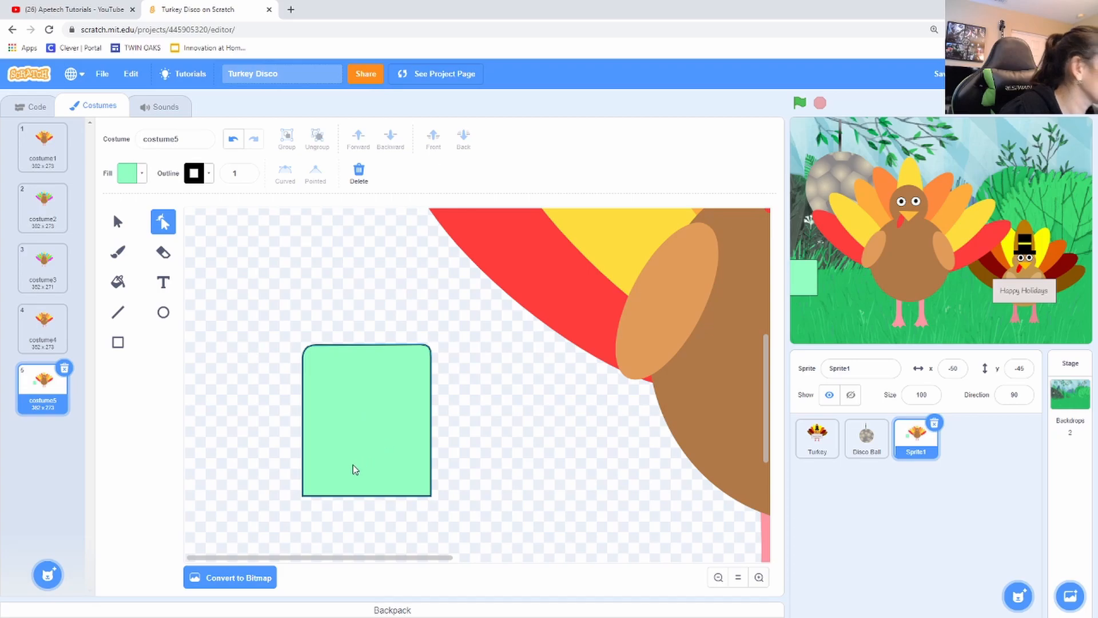
Step: Draw a wide, low mint green rectangle across the crown's base as the hat brim and round its upper-left corner
left_click(118, 342)
mouse_move(258, 466)
left_mouse_down()
mouse_move(456, 522)
mouse_move(491, 521)
mouse_move(467, 521)
left_mouse_up()
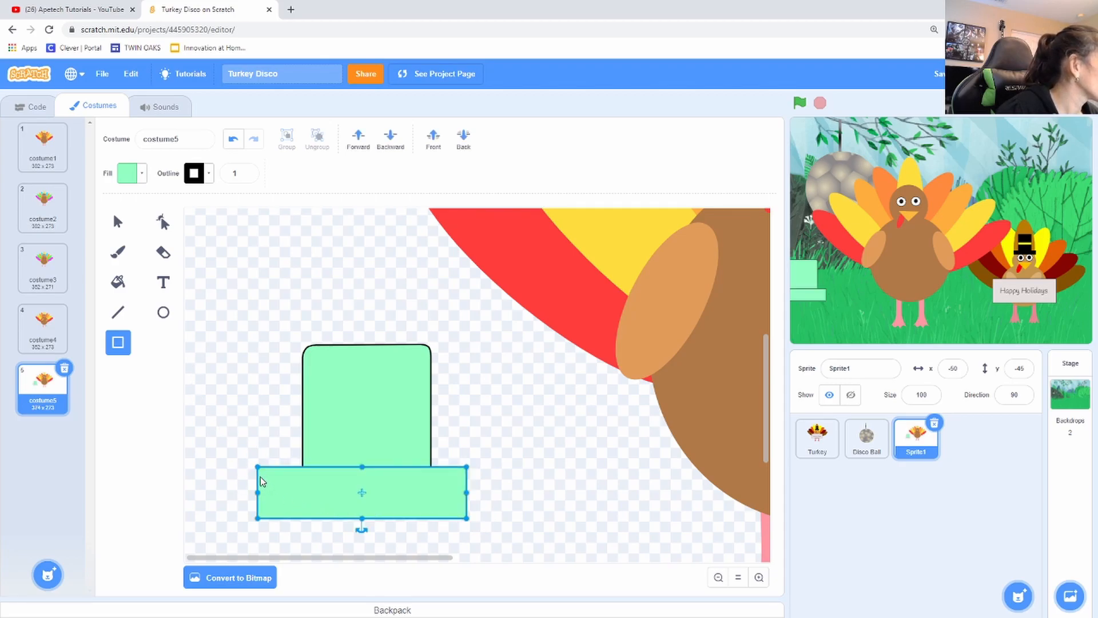
left_click(163, 223)
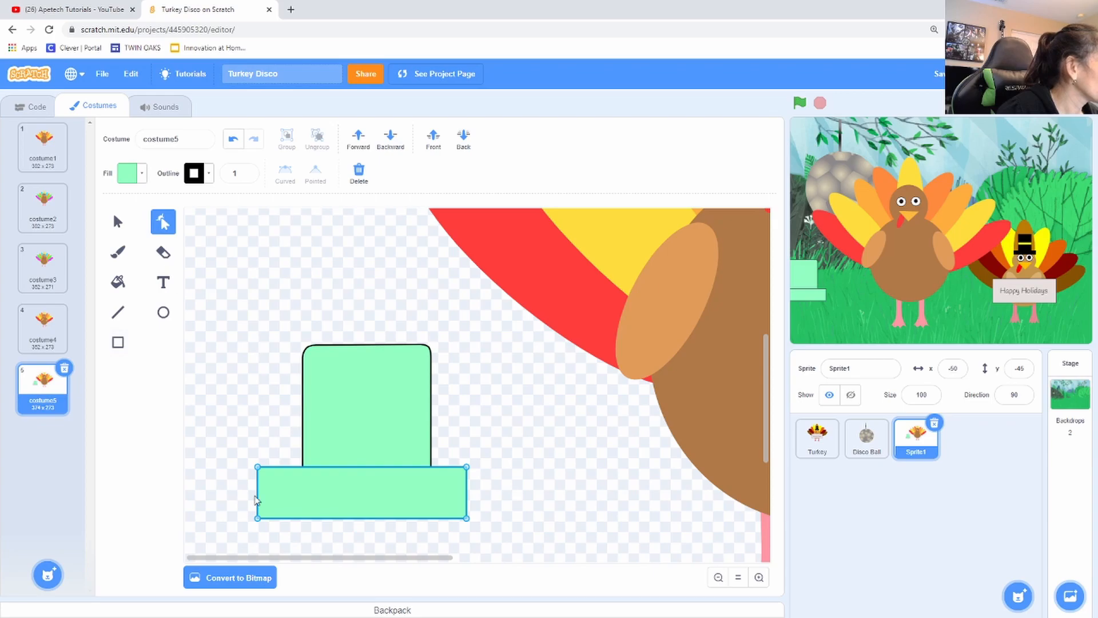
left_click(257, 475)
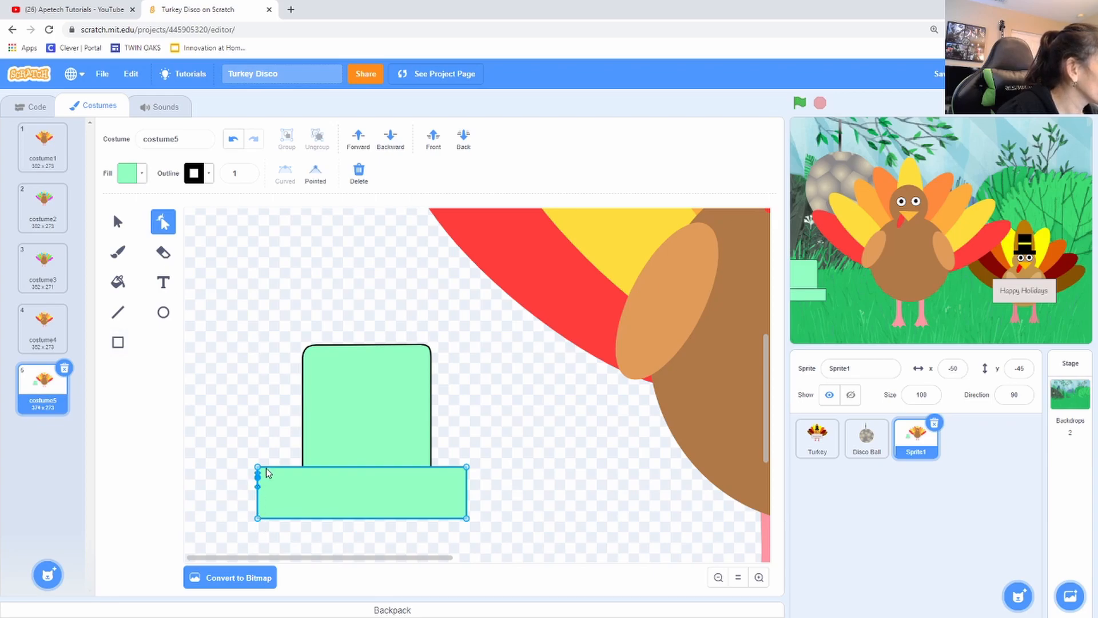
left_click(265, 468)
left_click(259, 467)
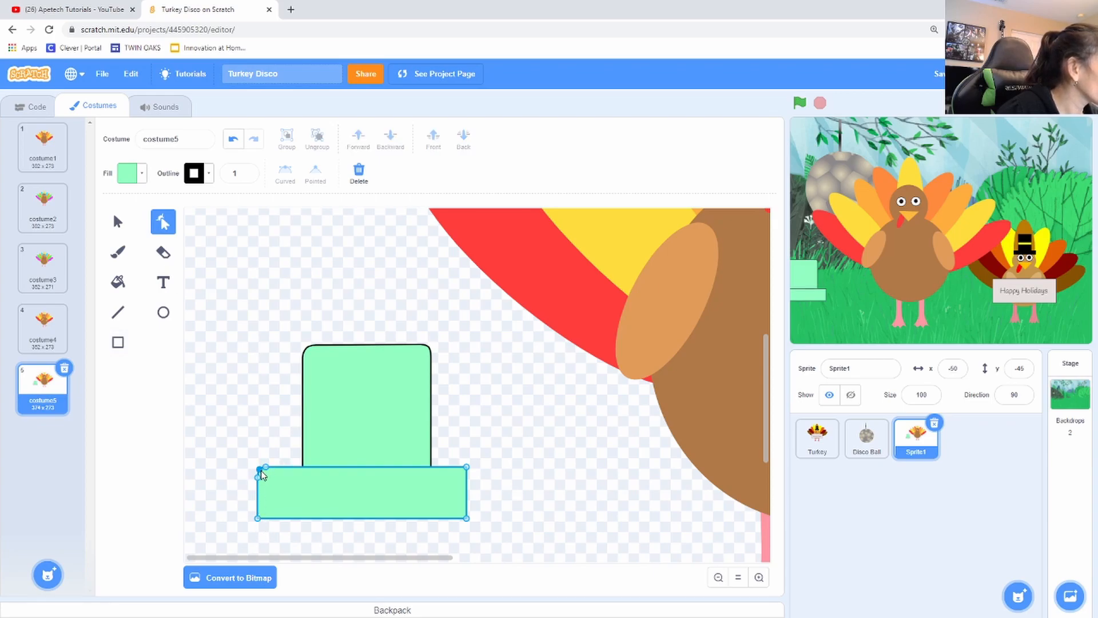
Step: Round the hat brim's upper-right corner by adding a point on each adjoining edge and nudging the corner point inward
left_click(455, 467)
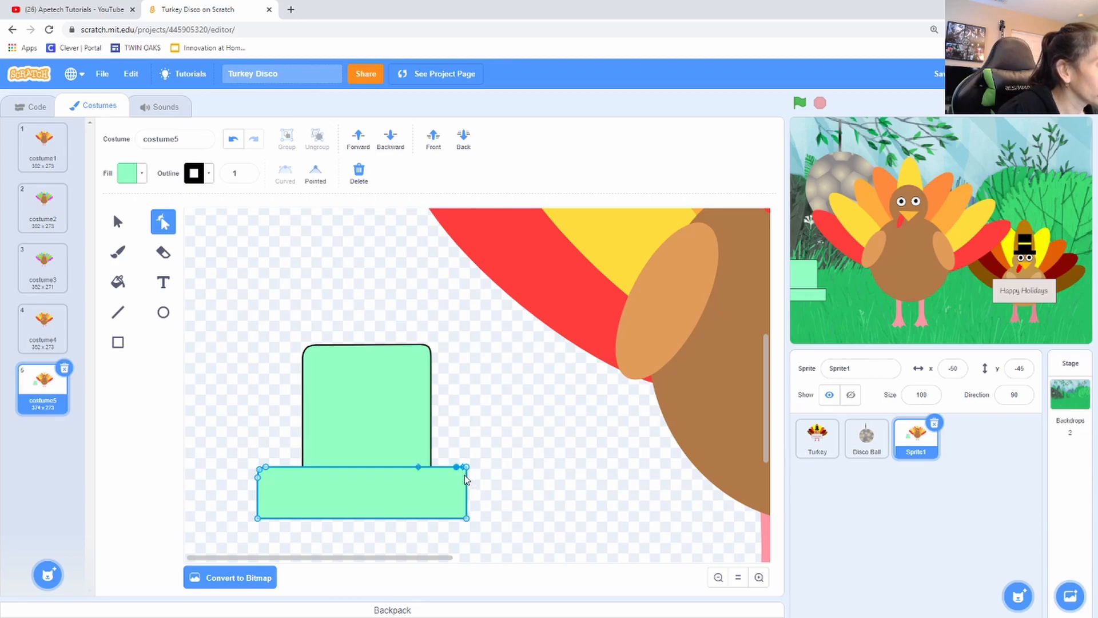
left_click(466, 474)
left_click_drag(466, 474, 466, 469)
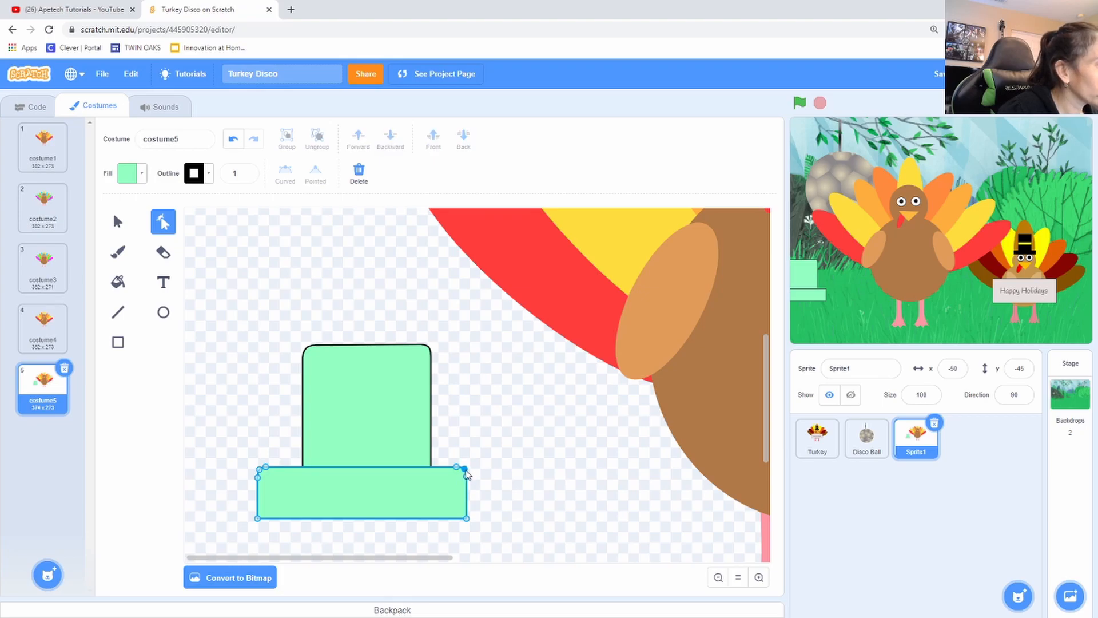
left_click_drag(465, 469, 466, 470)
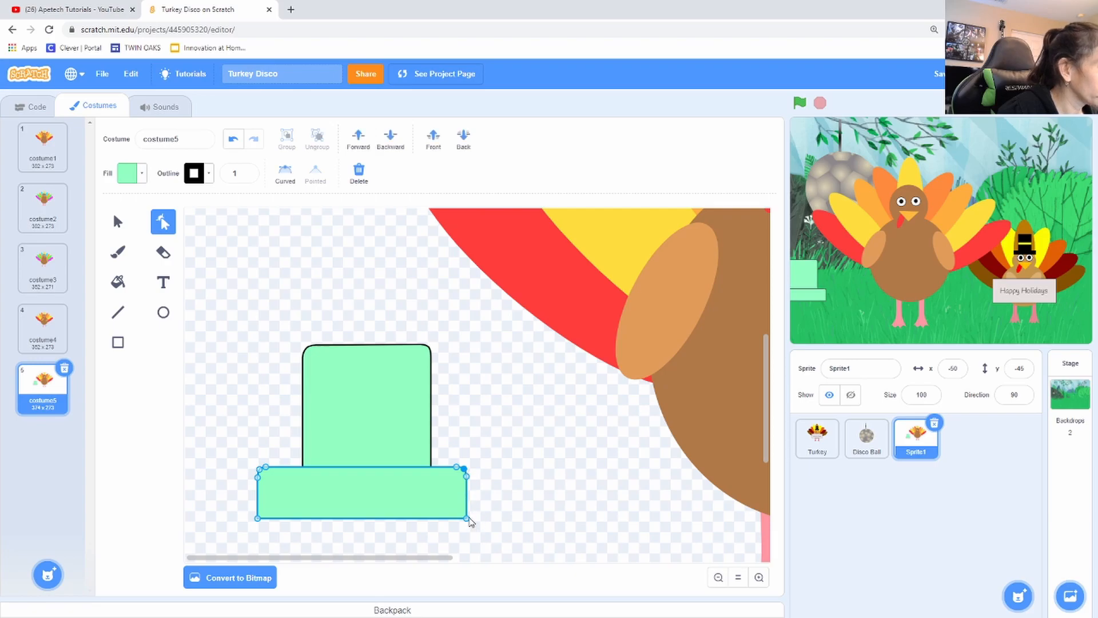
Step: Round the hat brim's lower-right and lower-left corners by adding a point on each adjoining edge and nudging the corner points inward
left_click(467, 510)
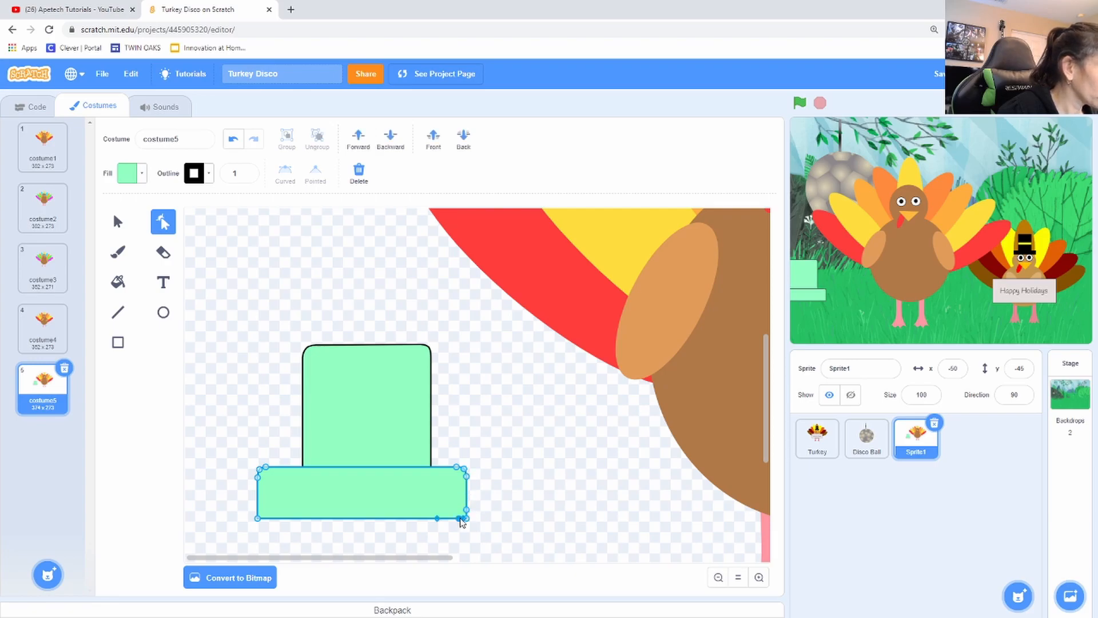
left_click_drag(465, 519, 468, 519)
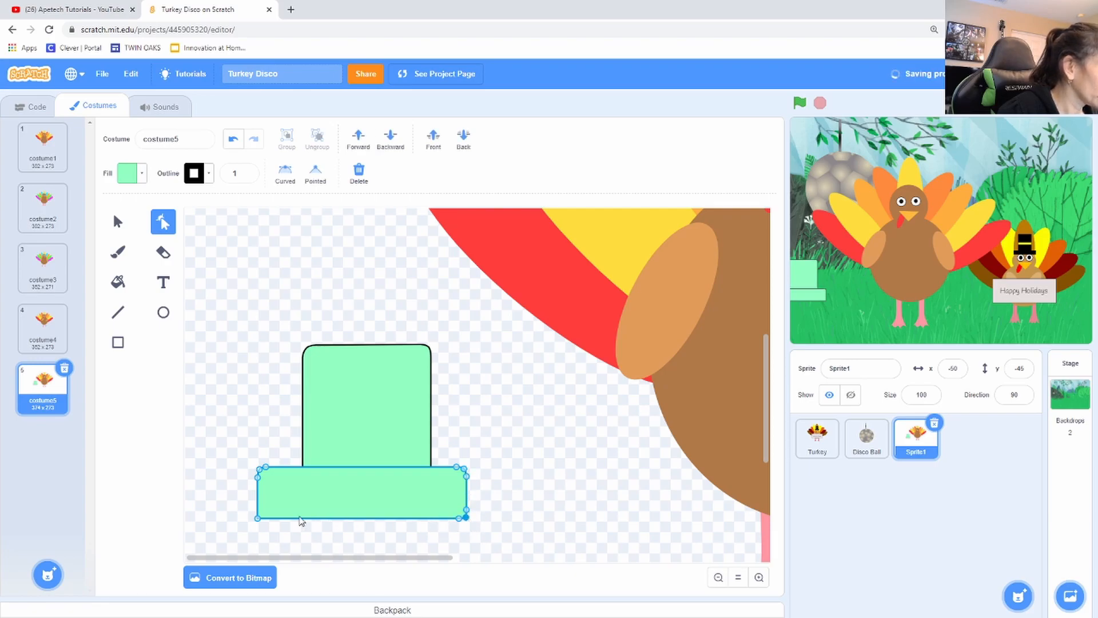
left_click_drag(257, 517, 263, 519)
left_click(254, 522)
left_click(257, 519)
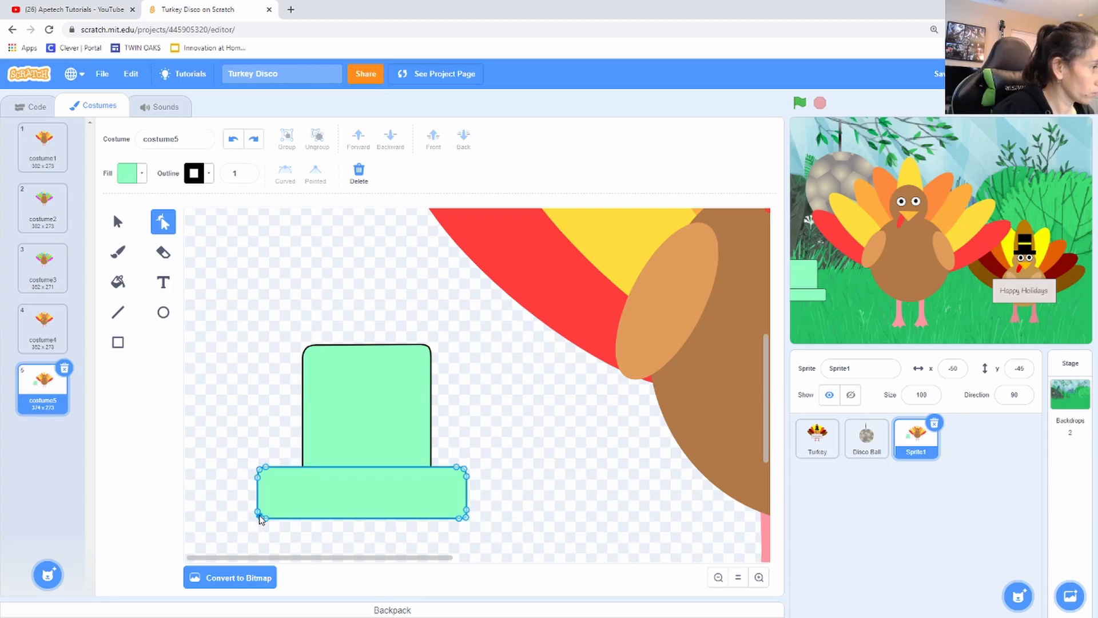
left_click(332, 545)
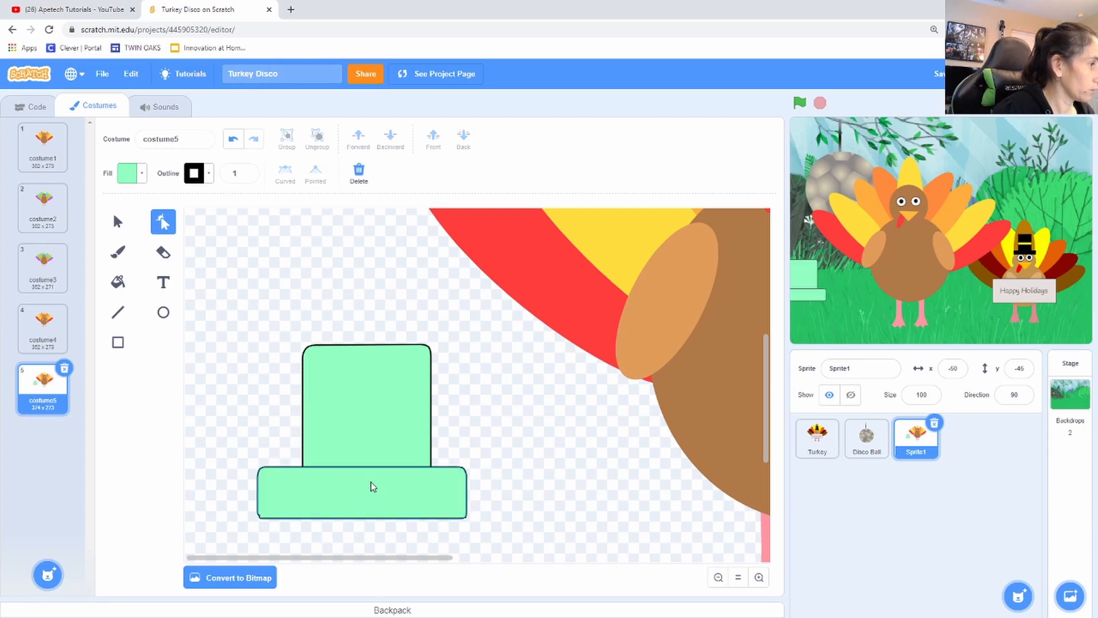
Step: Select the hat's crown and brim together and move them onto the turkey's head, just above the eyes
left_click_drag(252, 317, 493, 542)
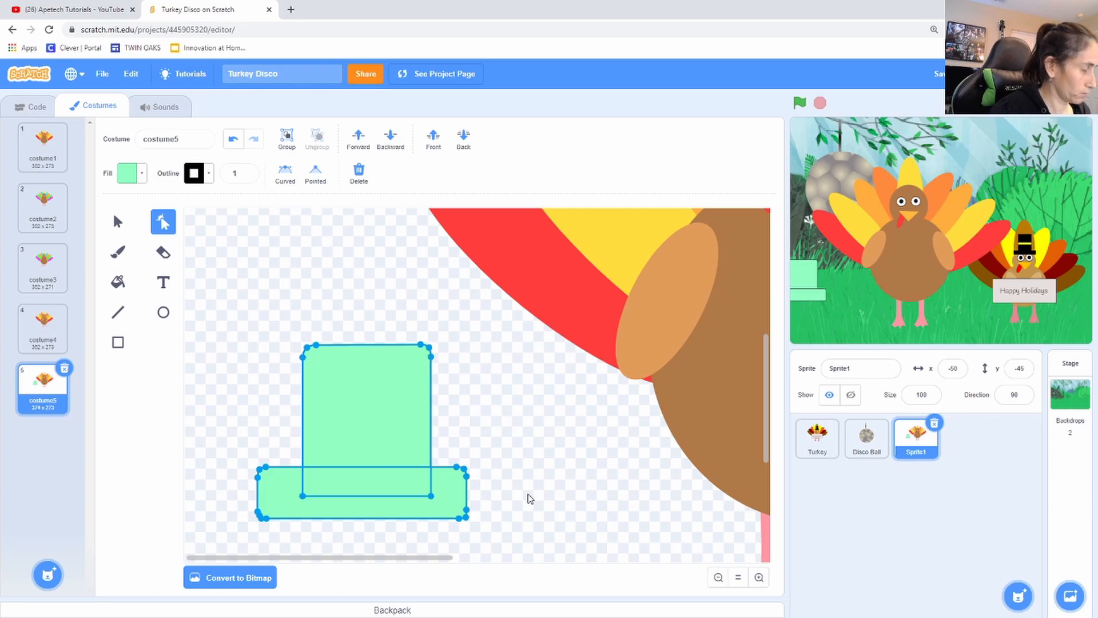
scroll(529, 498, "right", 3)
scroll(530, 496, "down", 5)
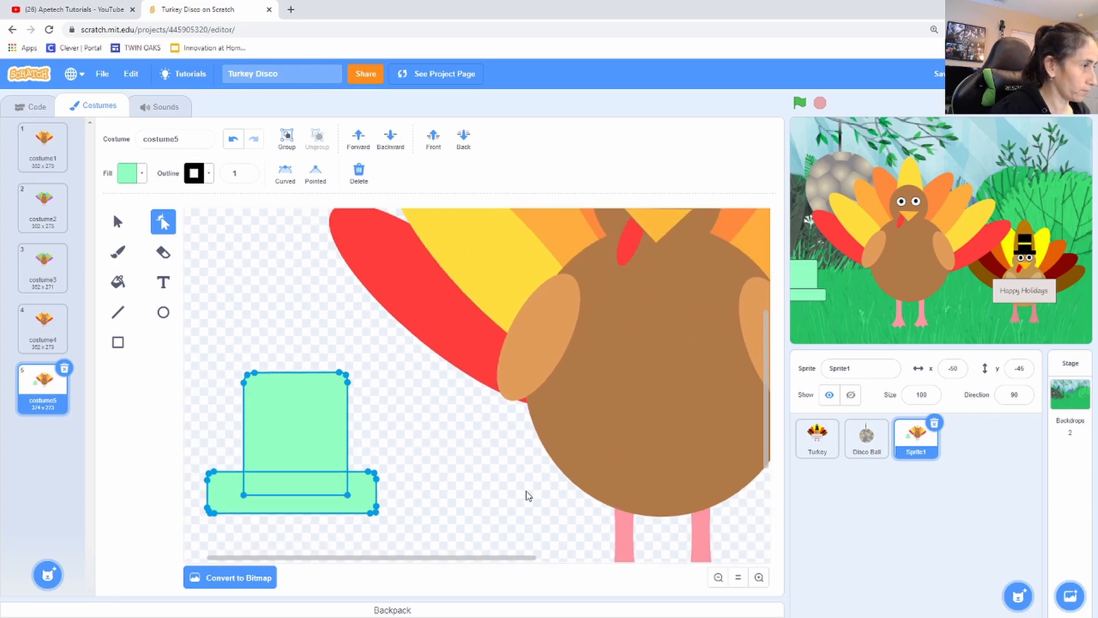
left_click_drag(321, 423, 499, 253)
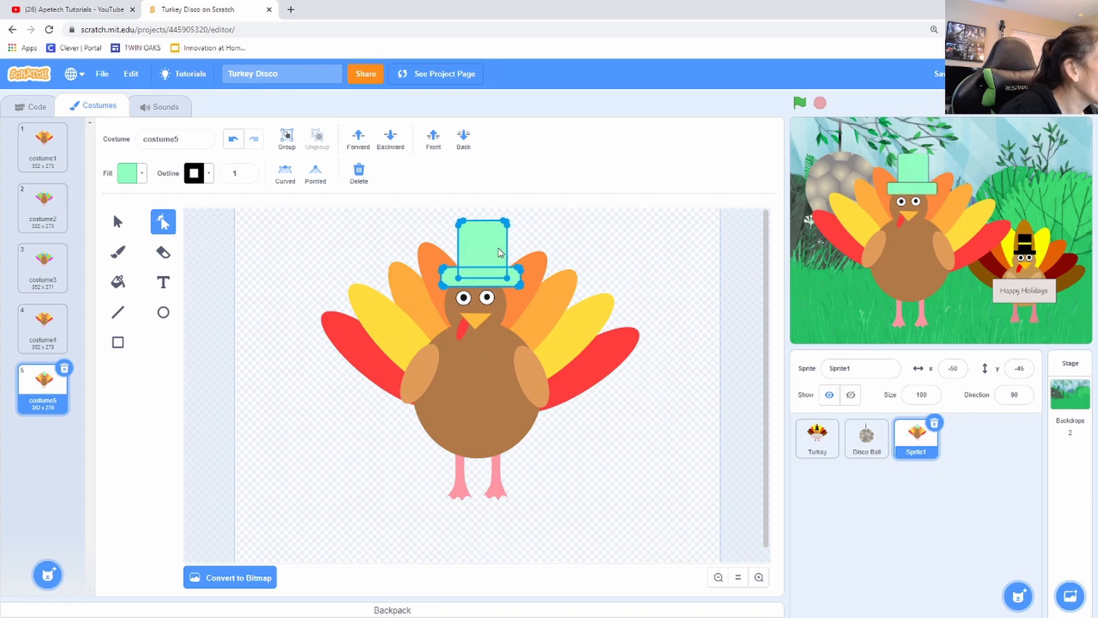
Step: Nudge the hat's crown and brim individually slightly to the left so they are centred on the turkey's head
left_click(630, 264)
left_click(489, 250)
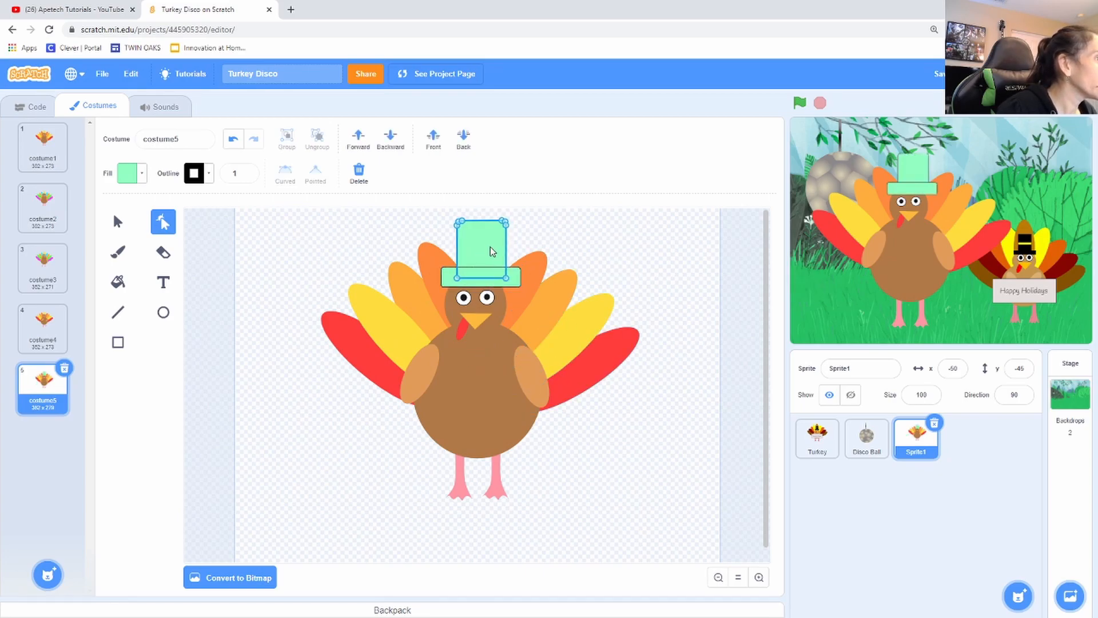
left_click(648, 274)
left_click_drag(516, 282, 513, 282)
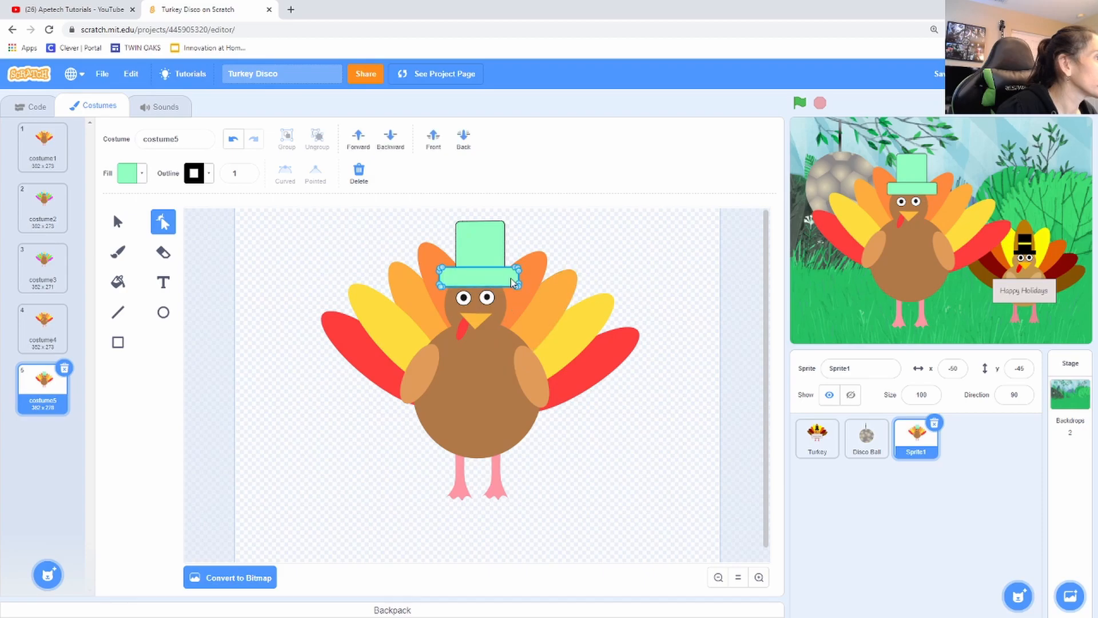
left_click(618, 254)
left_click(469, 251)
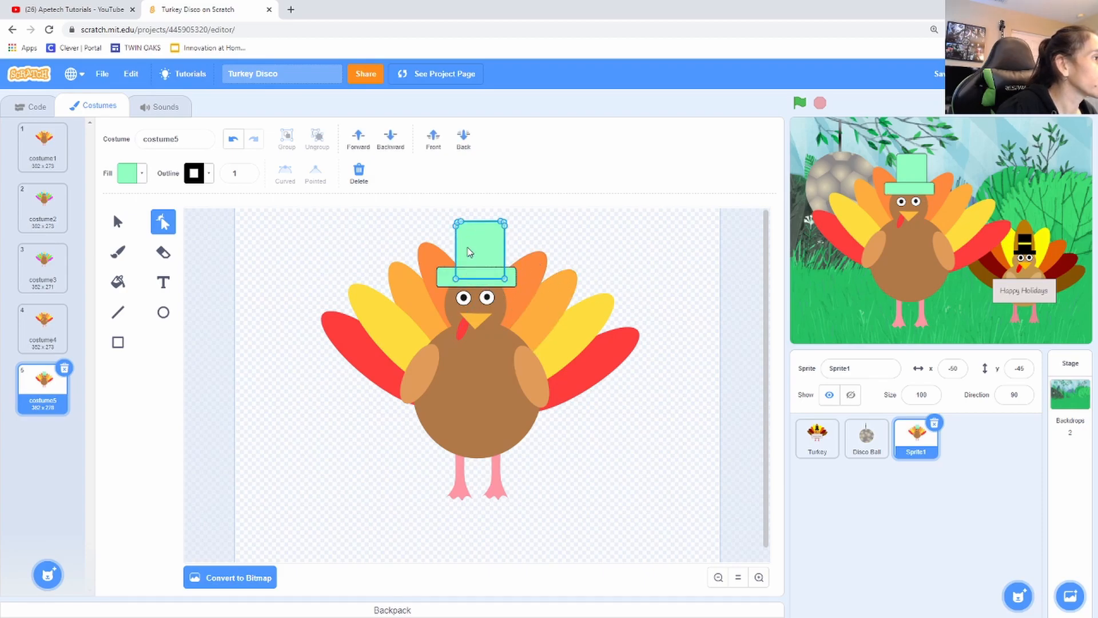
left_click(446, 280)
left_click_drag(485, 259, 484, 260)
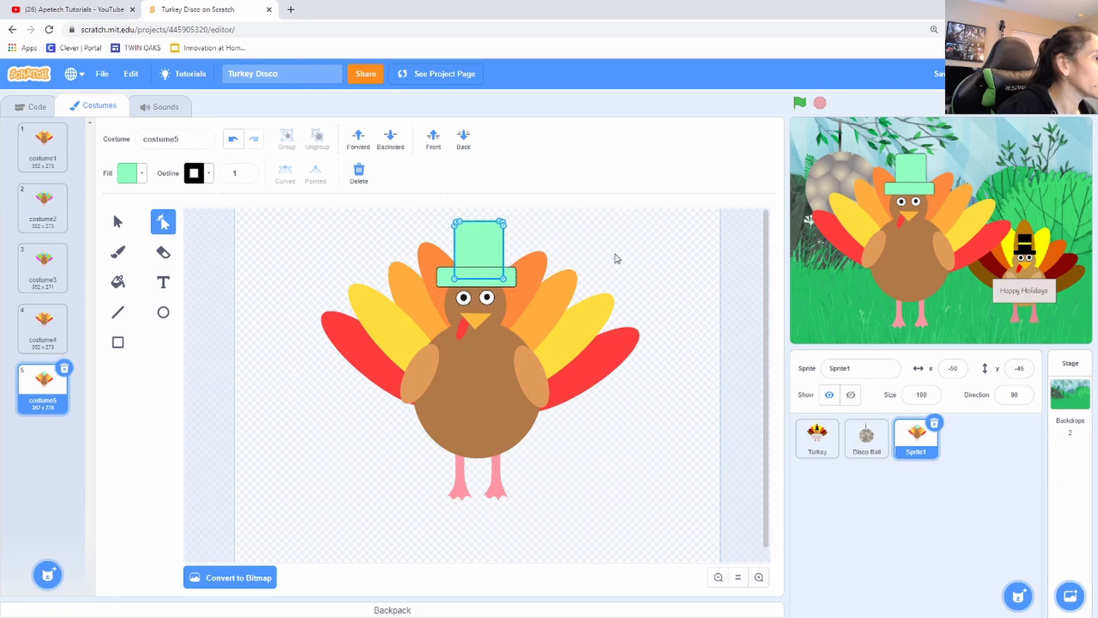
left_click(616, 259)
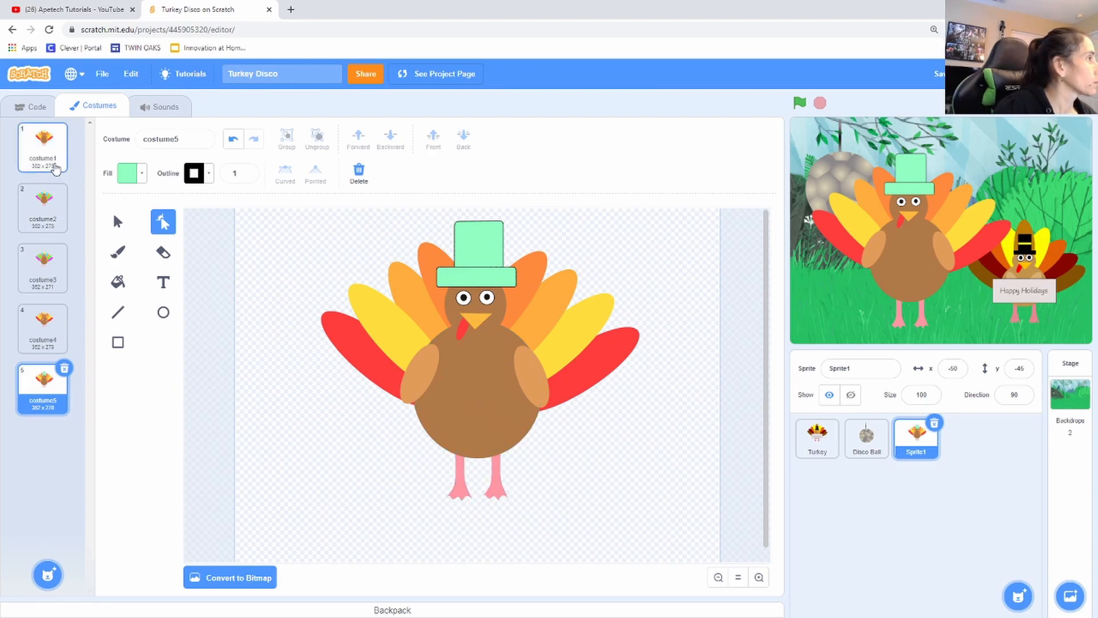
Step: Copy the Turkey sprite's green-flag dance script to Sprite1 and open Sprite1's code
left_click(823, 455)
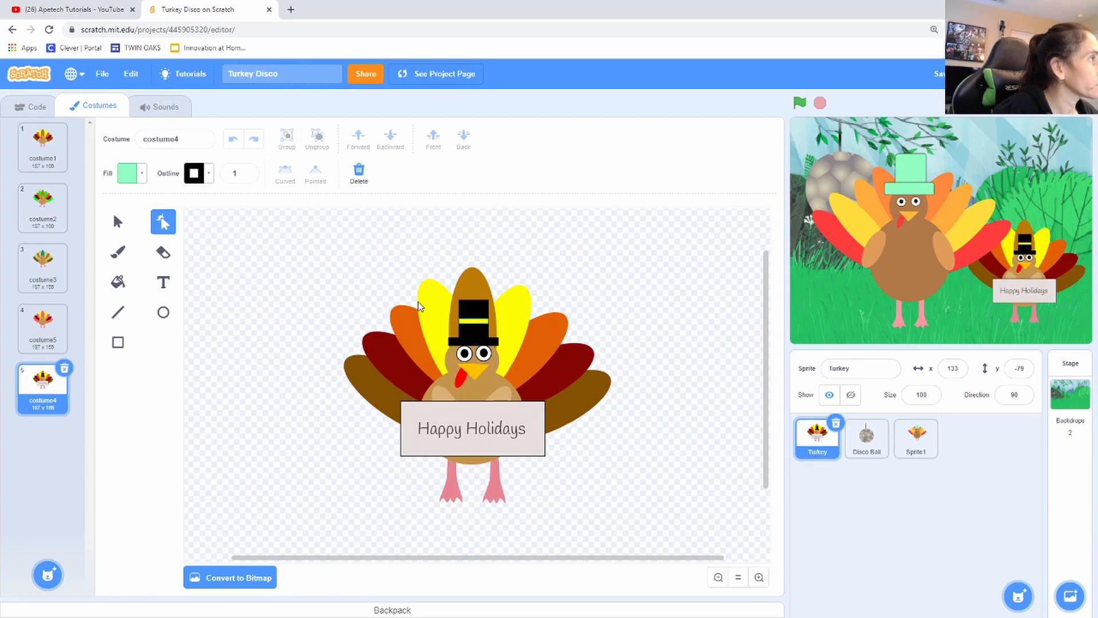
left_click(25, 106)
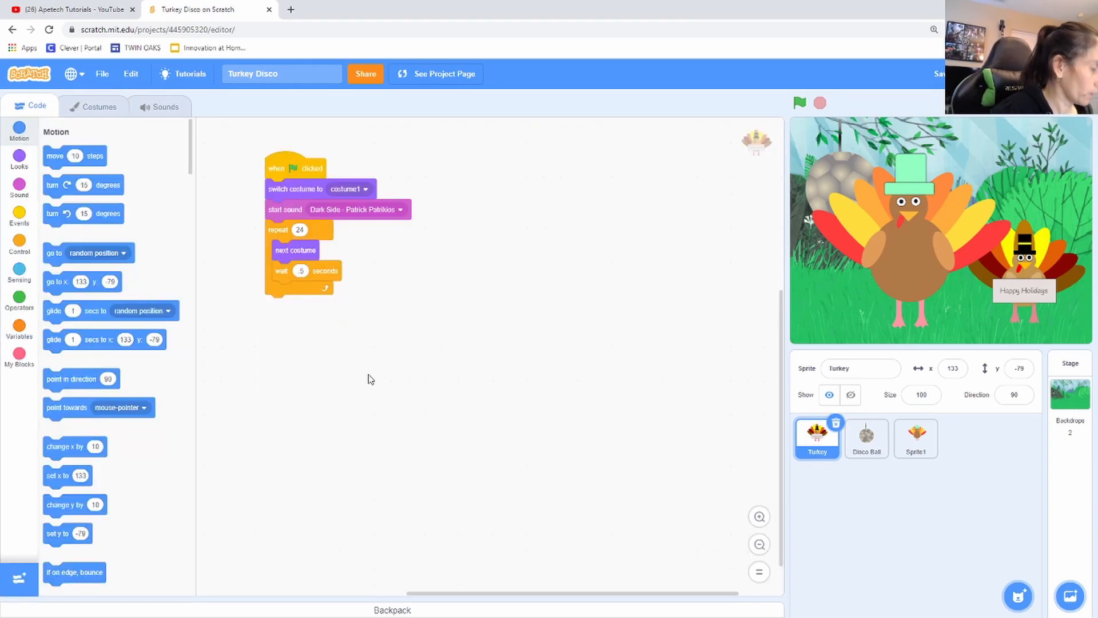
scroll(379, 399, "up", 5)
scroll(312, 314, "down", 5)
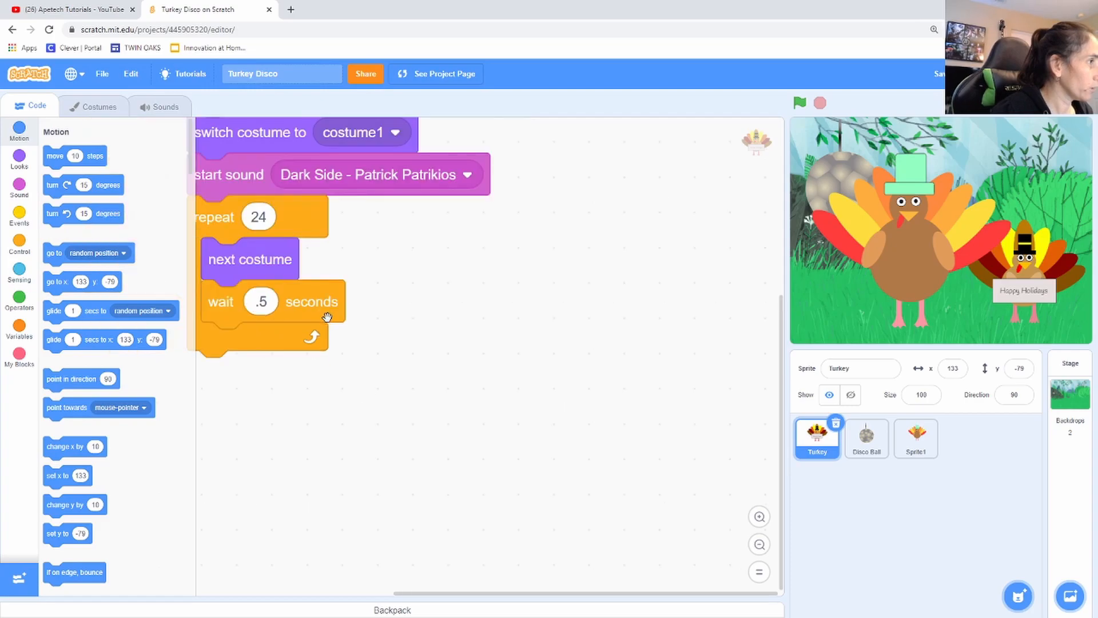
left_click_drag(289, 207, 402, 242)
scroll(402, 242, "up", 3)
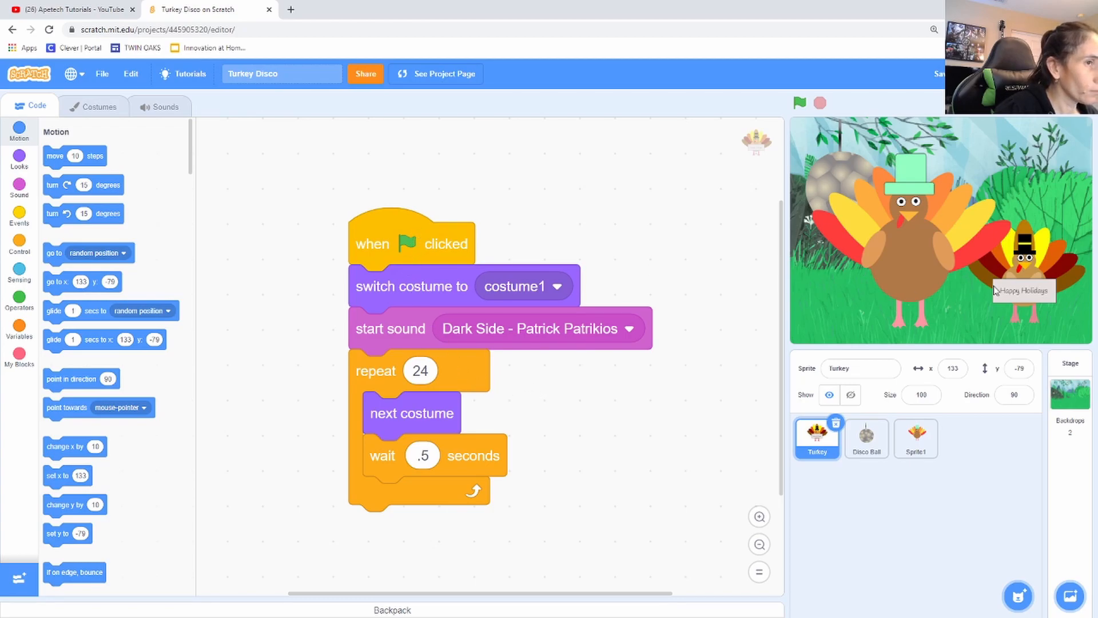
left_click_drag(400, 241, 917, 438)
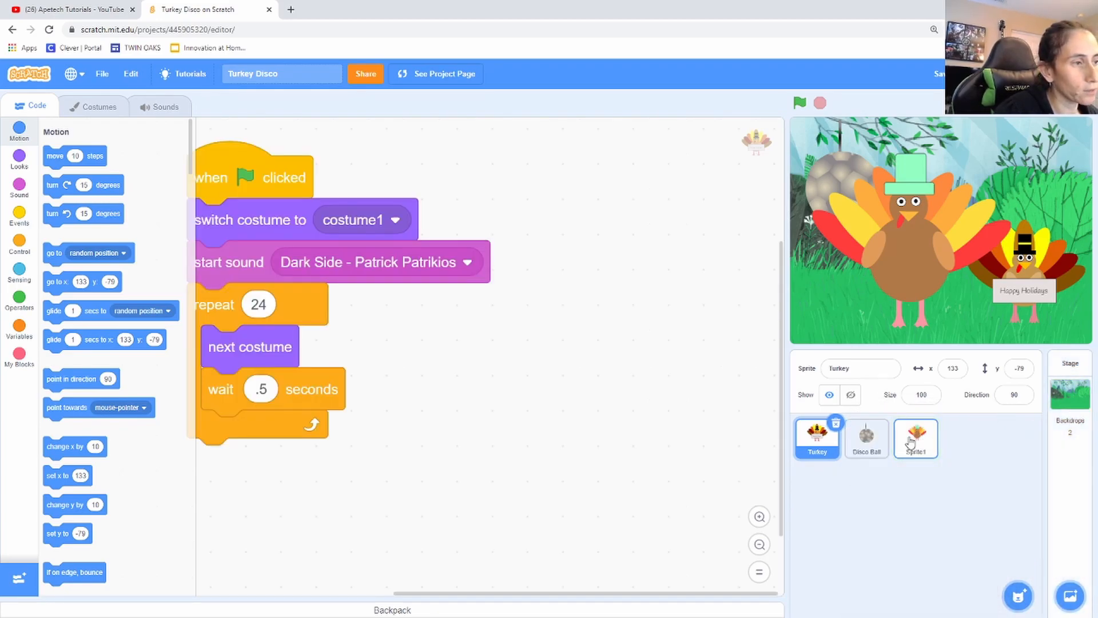
left_click_drag(242, 179, 372, 189)
left_click(921, 445)
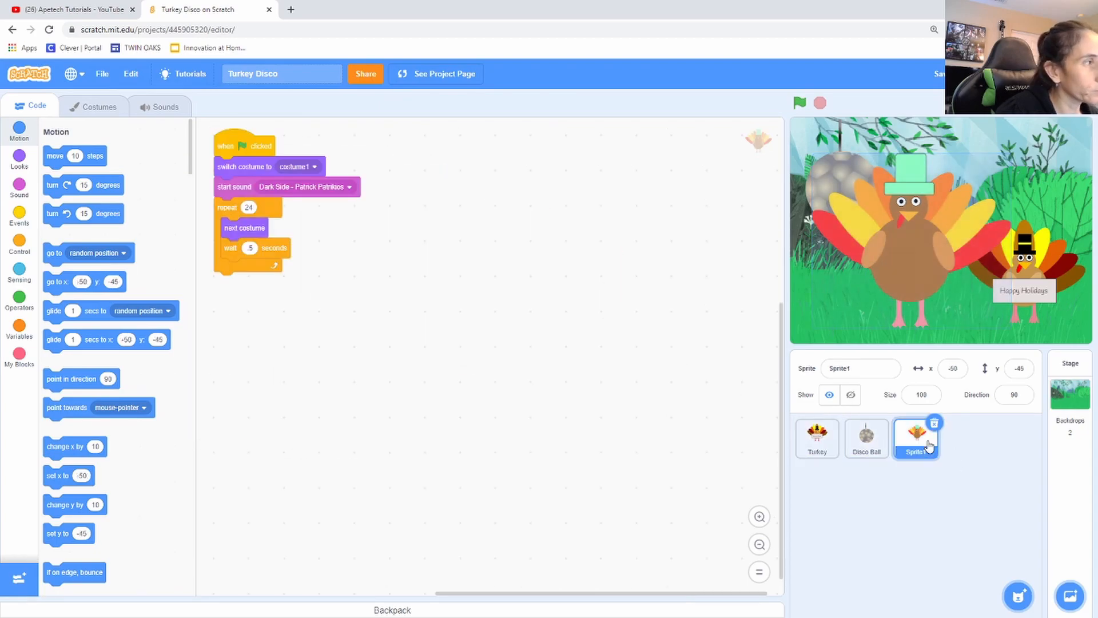
Step: Compare the dance scripts of the Turkey sprite and Sprite1, including the costume choices in their switch costume blocks
left_click(804, 452)
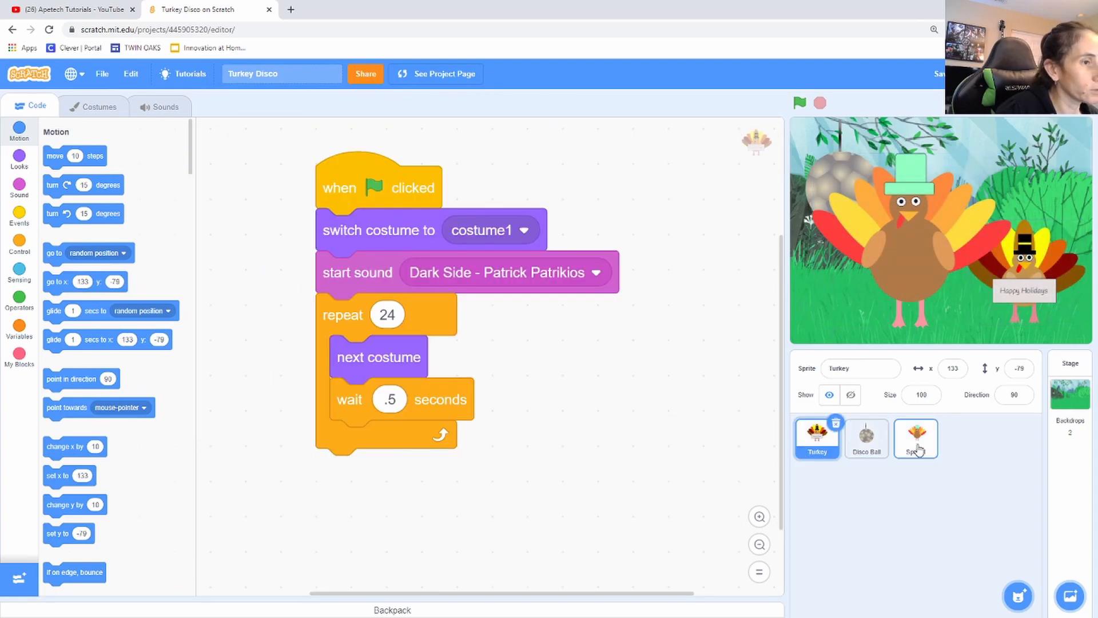
left_click(919, 448)
left_click(809, 436)
left_click_drag(378, 194, 413, 201)
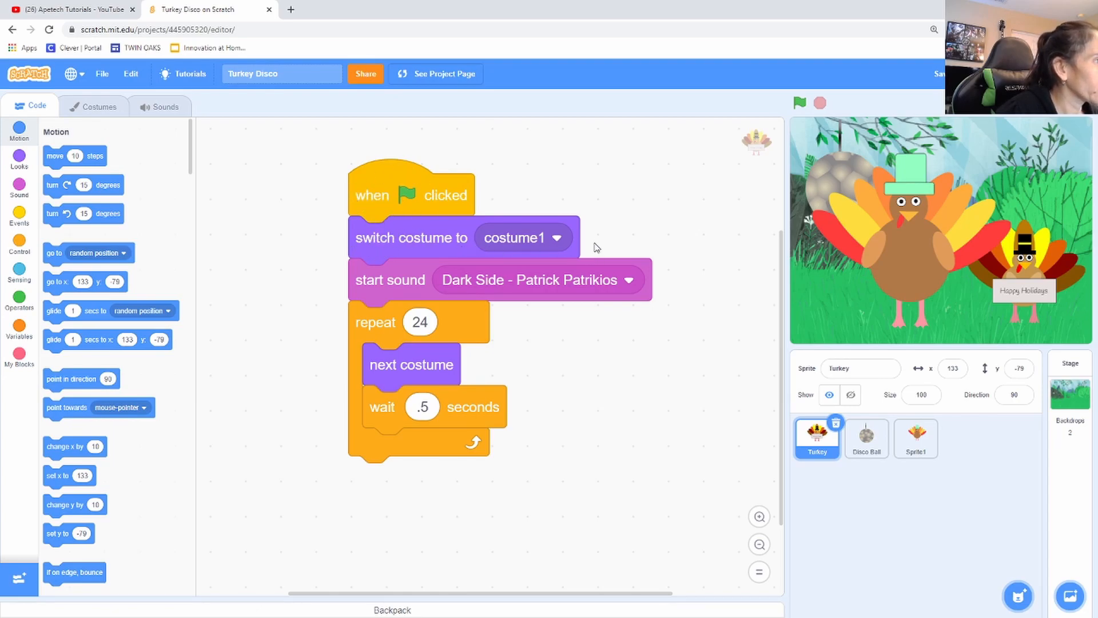
left_click(558, 239)
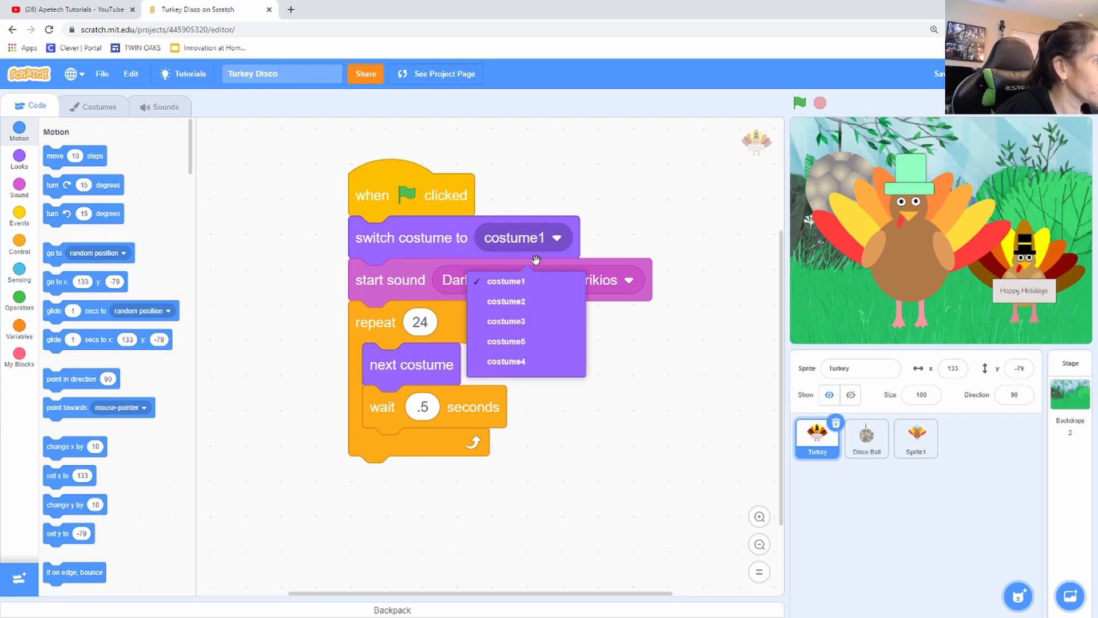
left_click(455, 238)
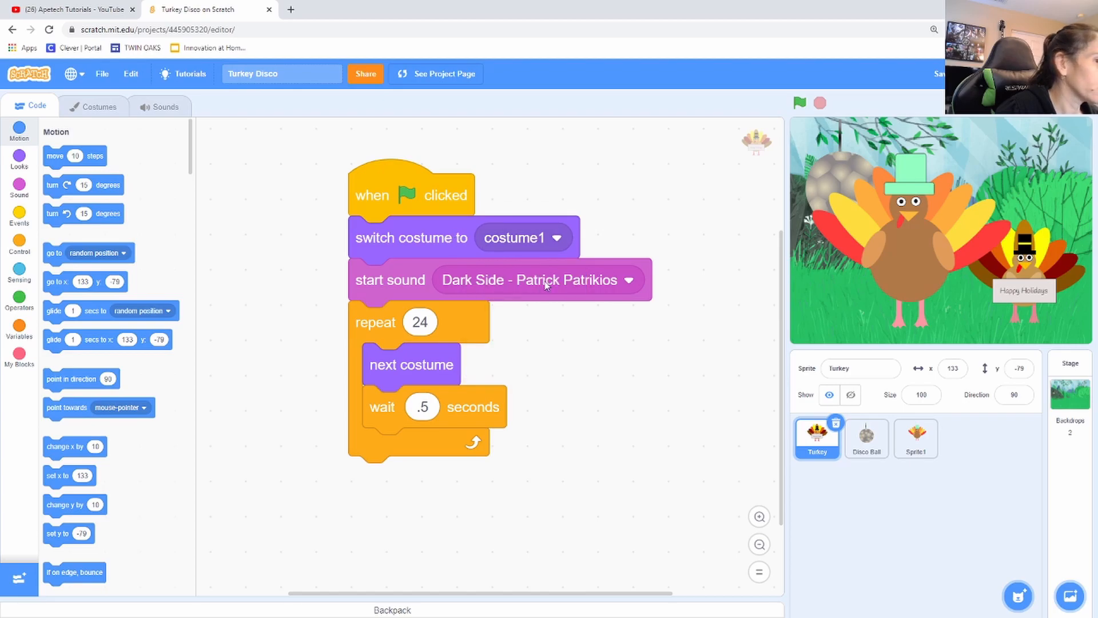
left_click(935, 445)
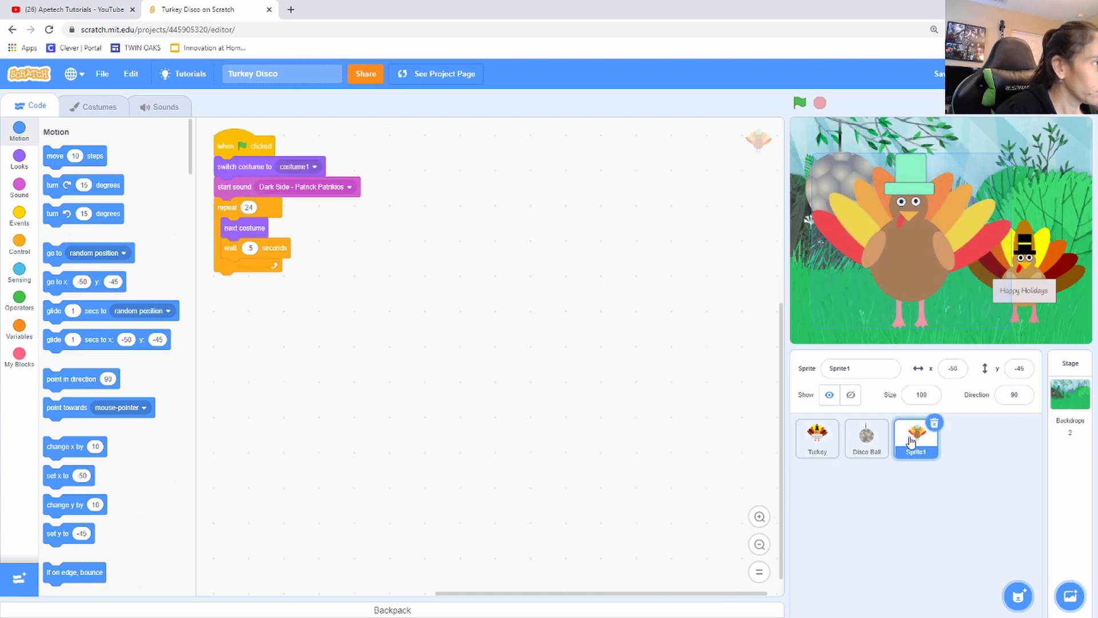
left_click(311, 166)
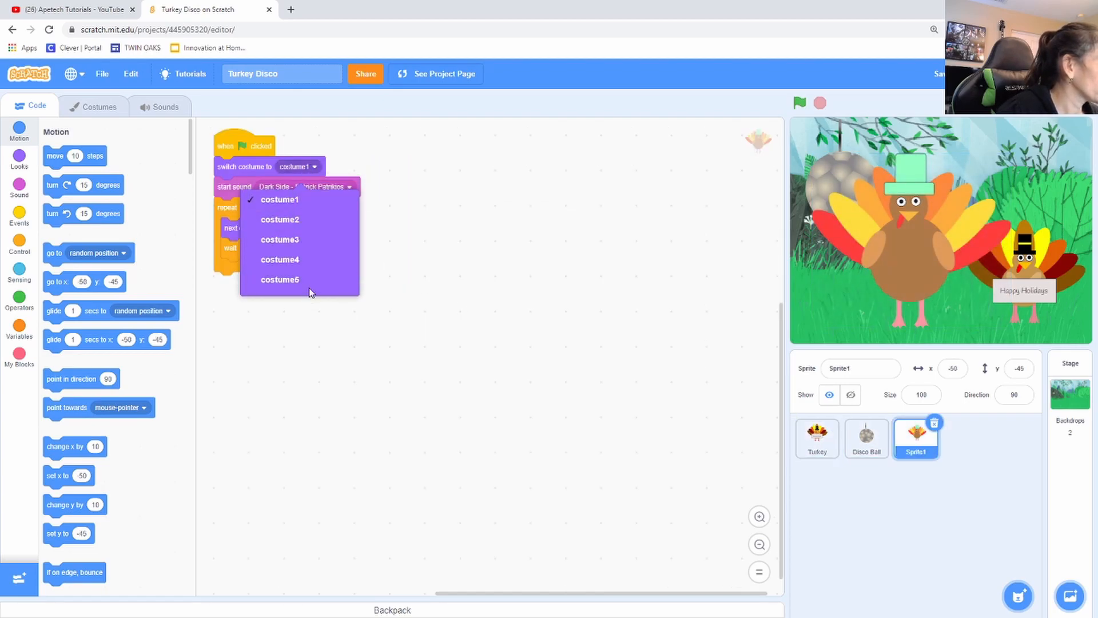
left_click(430, 210)
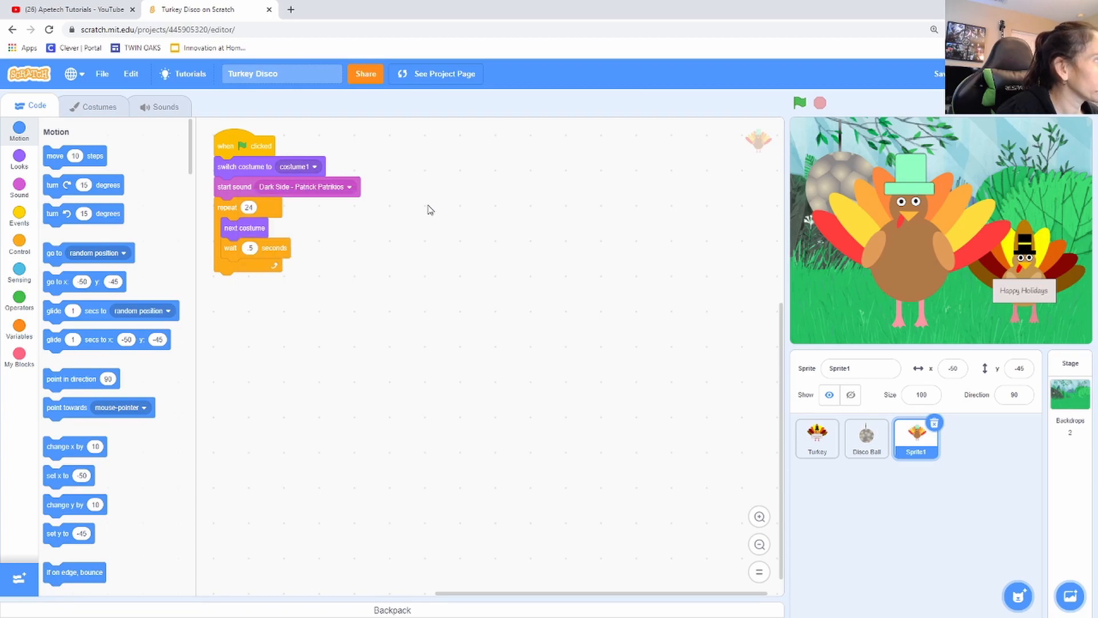
left_click(817, 436)
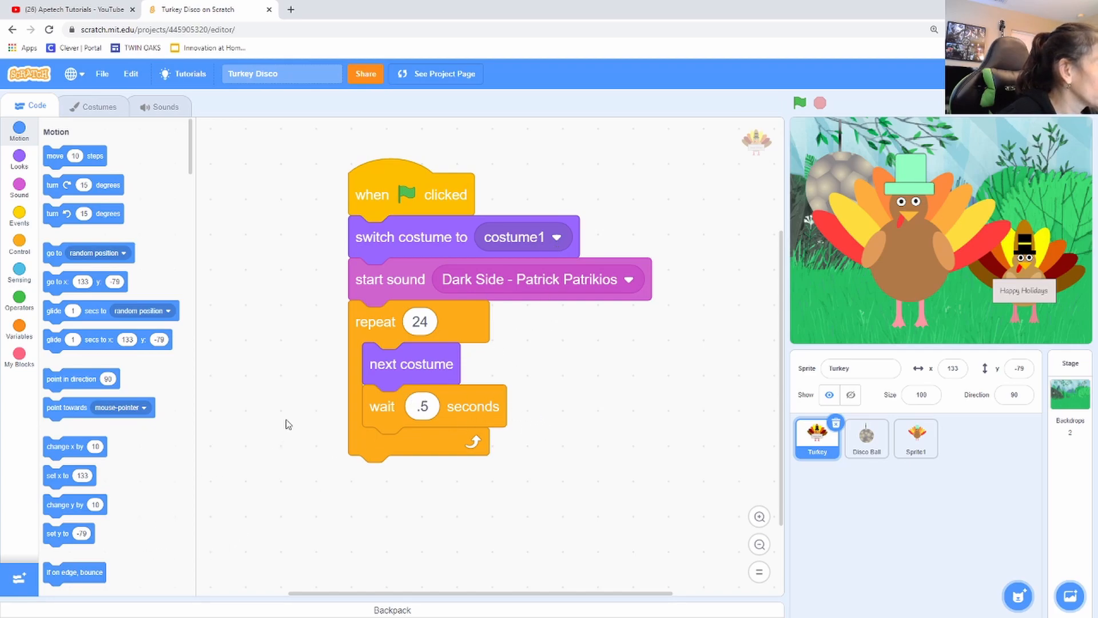
Step: Search the web for "youtube library" in a new browser tab and open the YouTube Audio Library
left_click(292, 10)
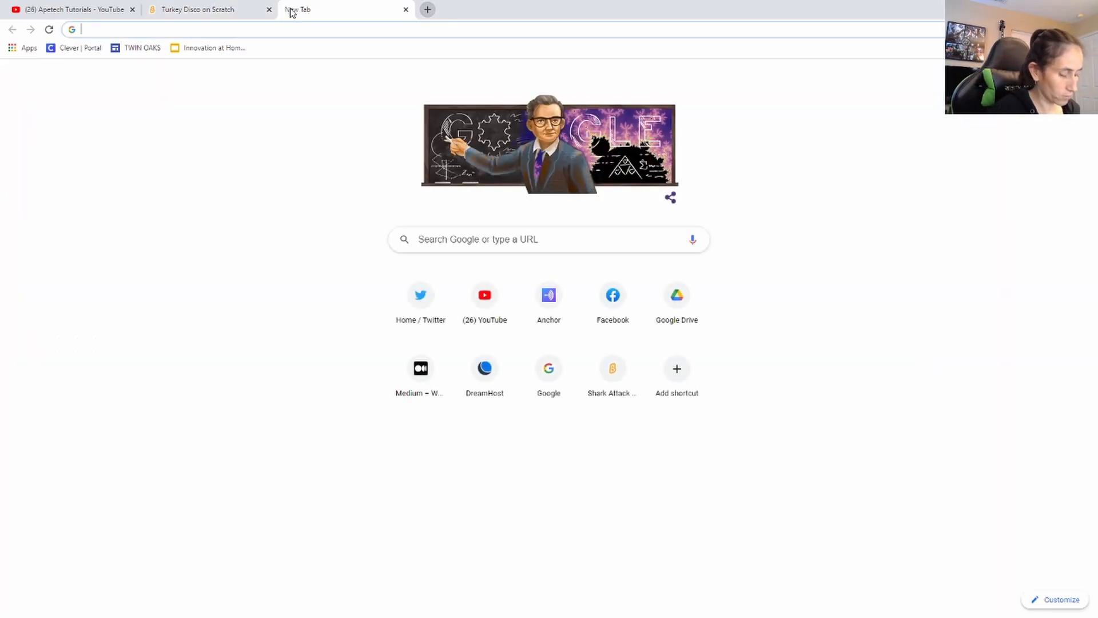
type("yout")
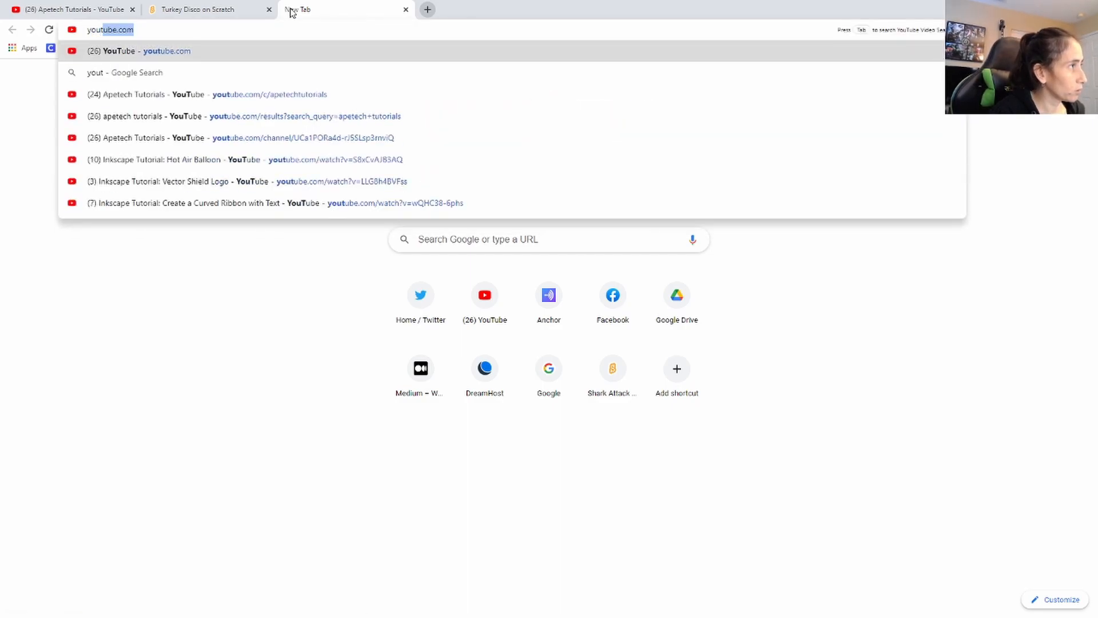
type("ube library")
key("Return")
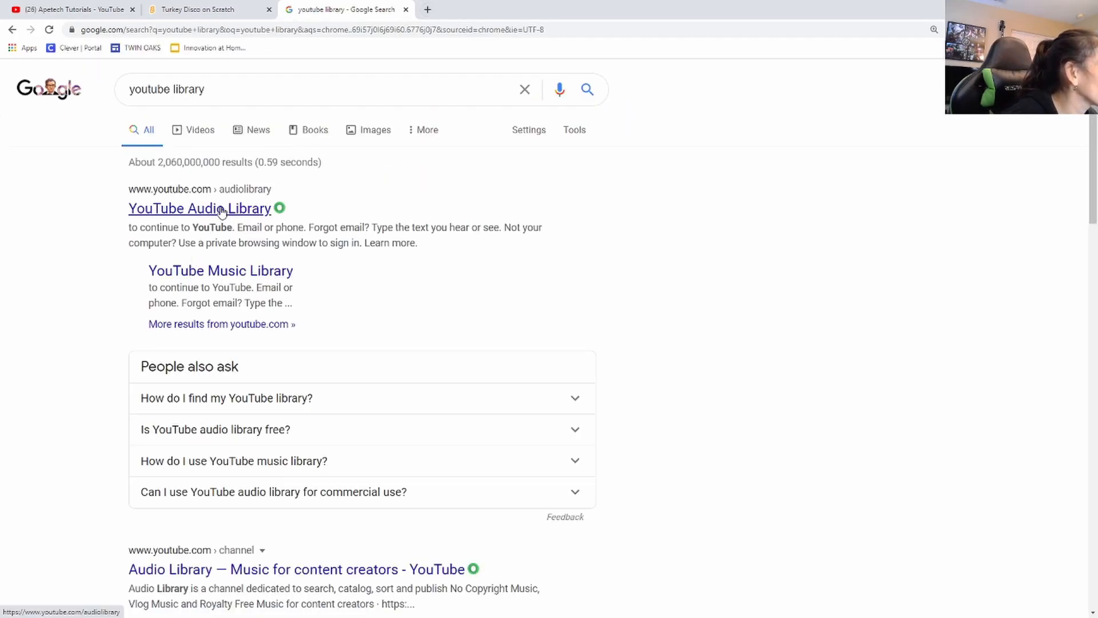
left_click(222, 209)
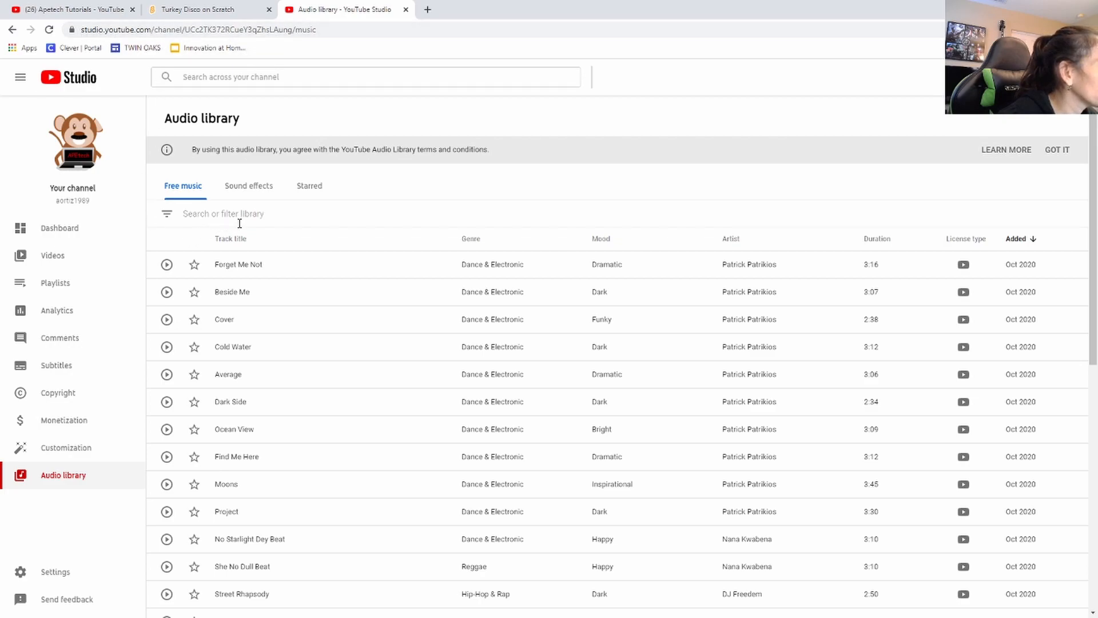
Step: Highlight the audio library's web address and browse the free music tracks with their genres, moods and durations
left_click_drag(319, 30, 62, 33)
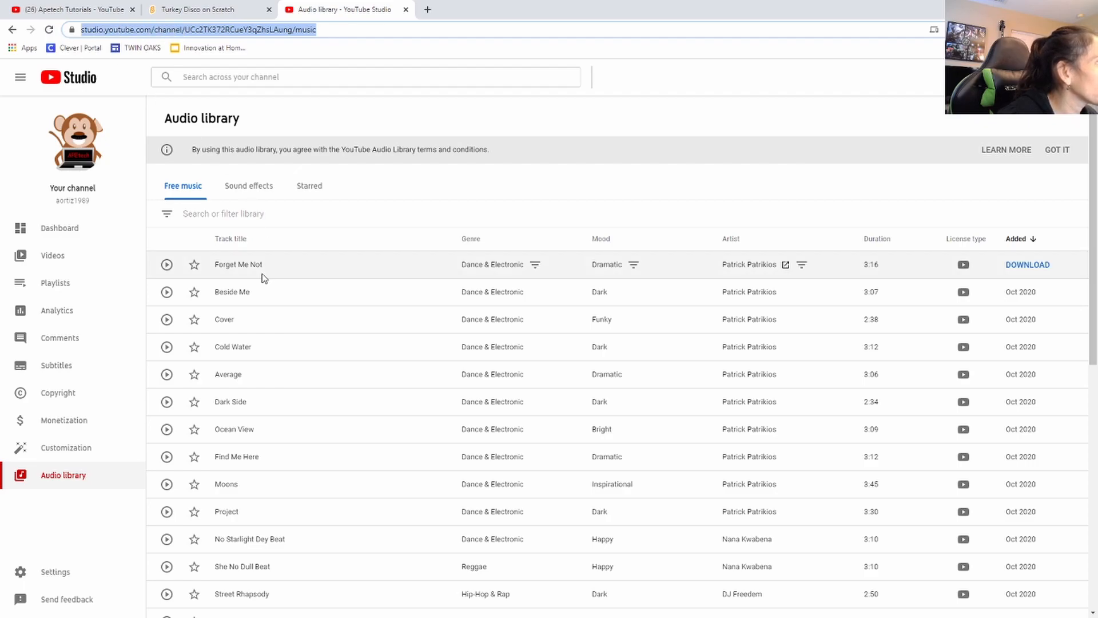
scroll(238, 293, "down", 1)
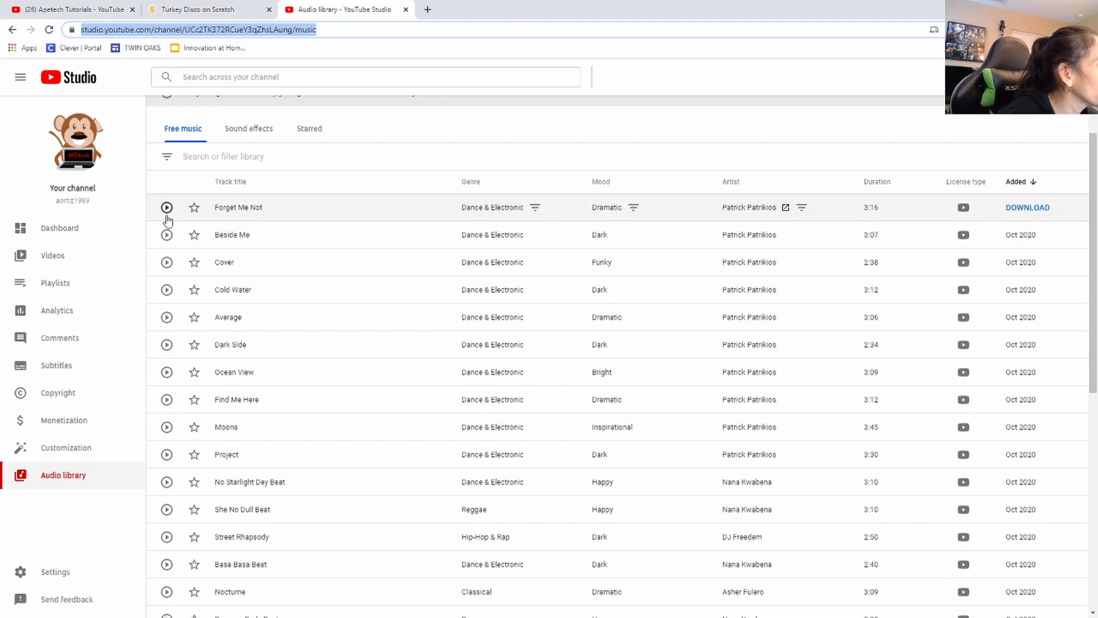
scroll(166, 297, "down", 7)
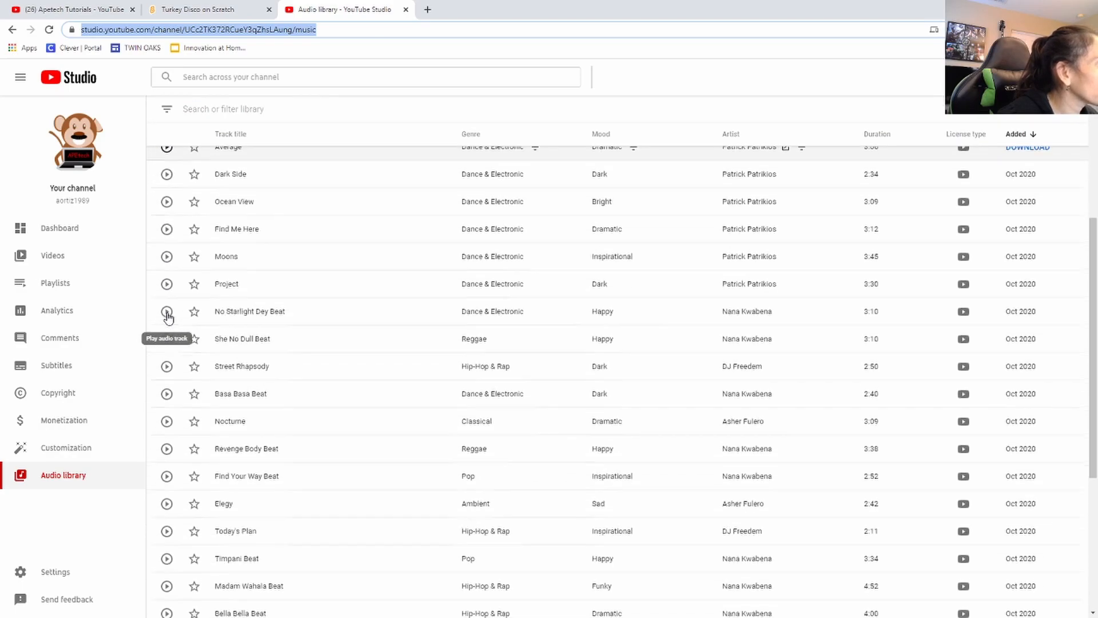
scroll(168, 318, "down", 1)
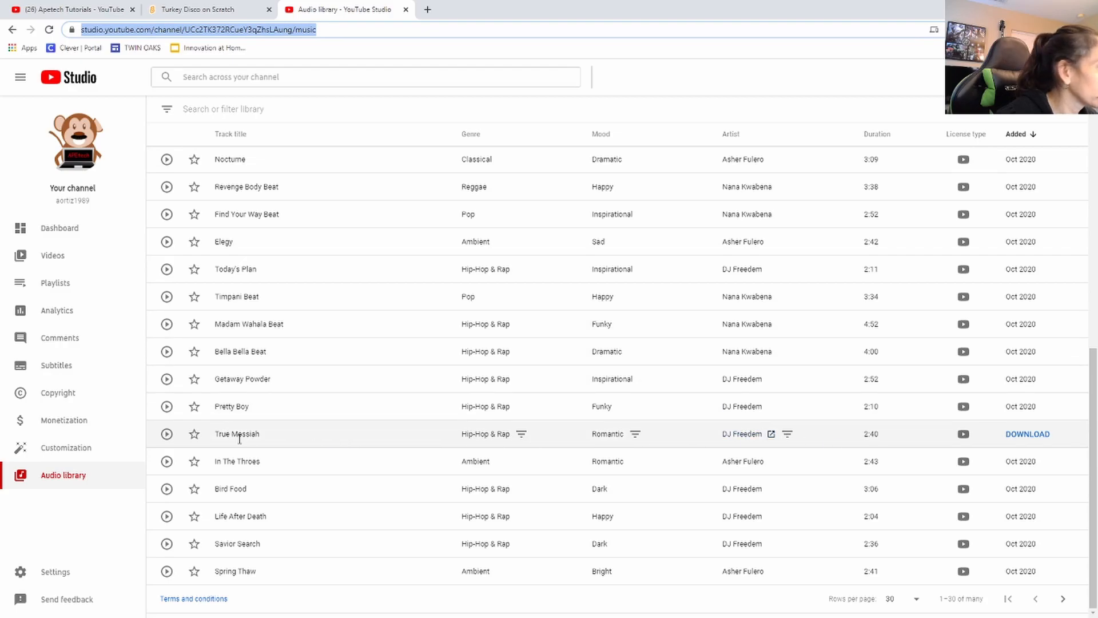
scroll(168, 474, "up", 1)
scroll(170, 457, "up", 8)
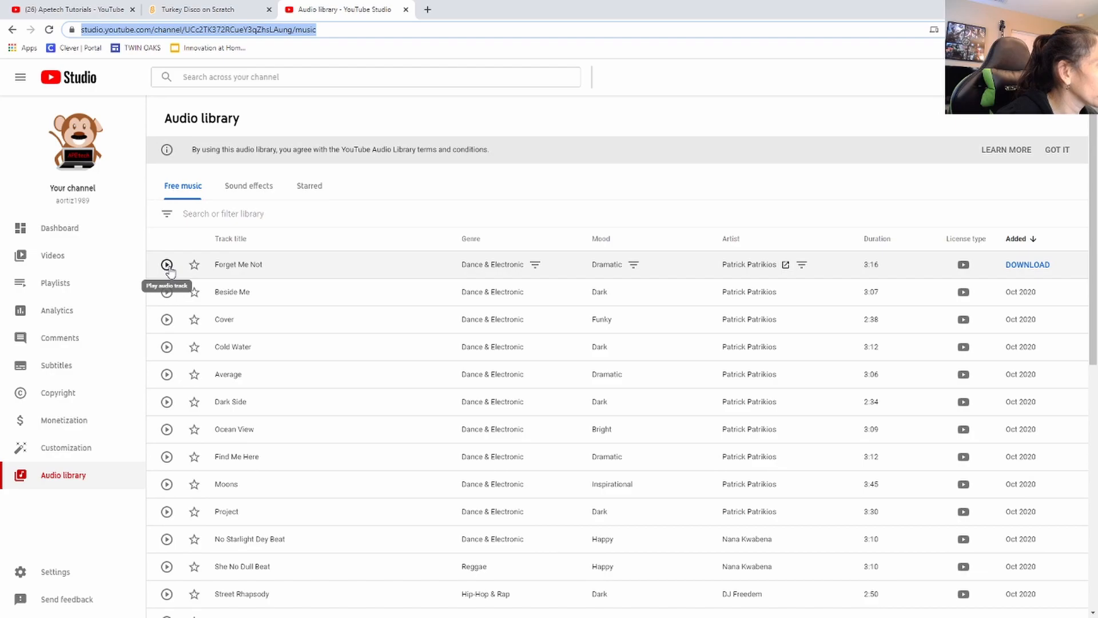
Step: Preview the free tracks Forget Me Not, Cover, Dark Side and Find Me Here, browse further tracks, and close the audio library
left_click(166, 265)
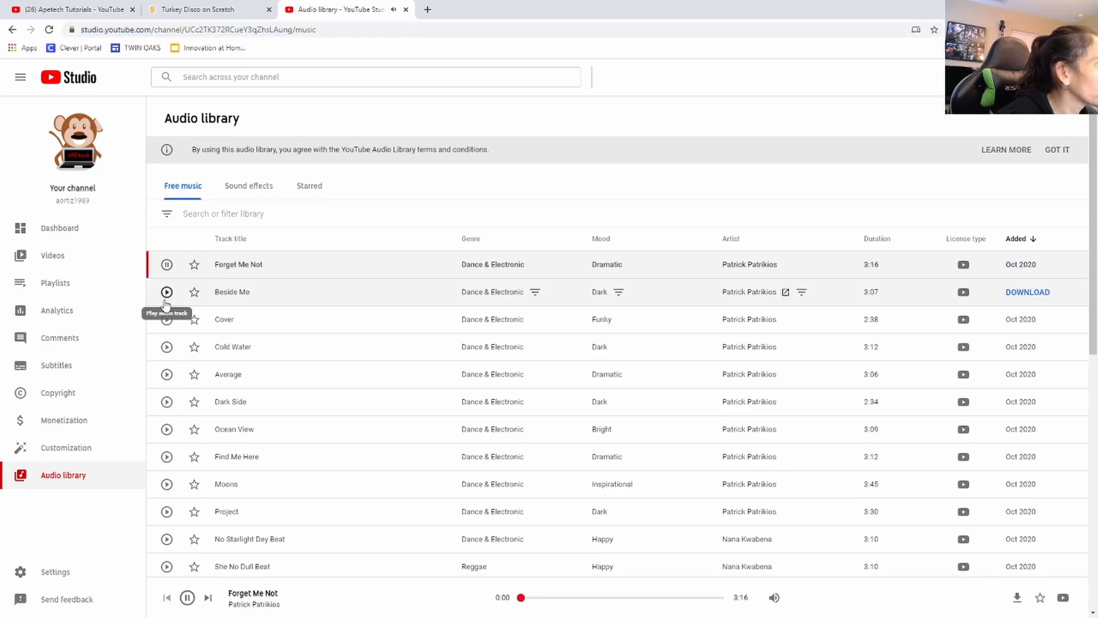
scroll(166, 303, "down", 1)
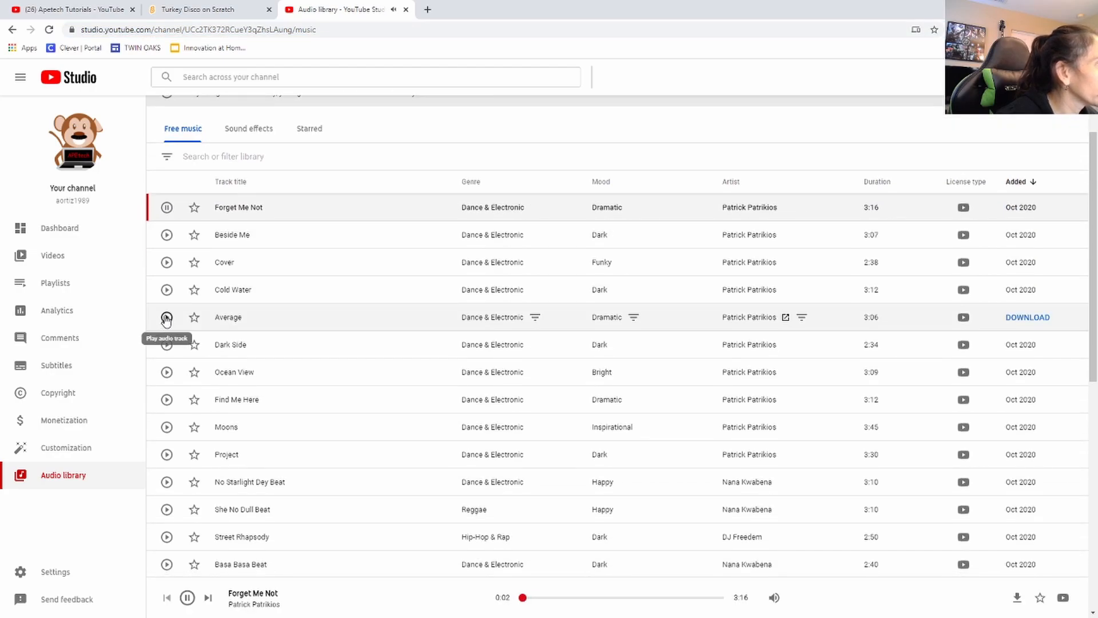
left_click(166, 262)
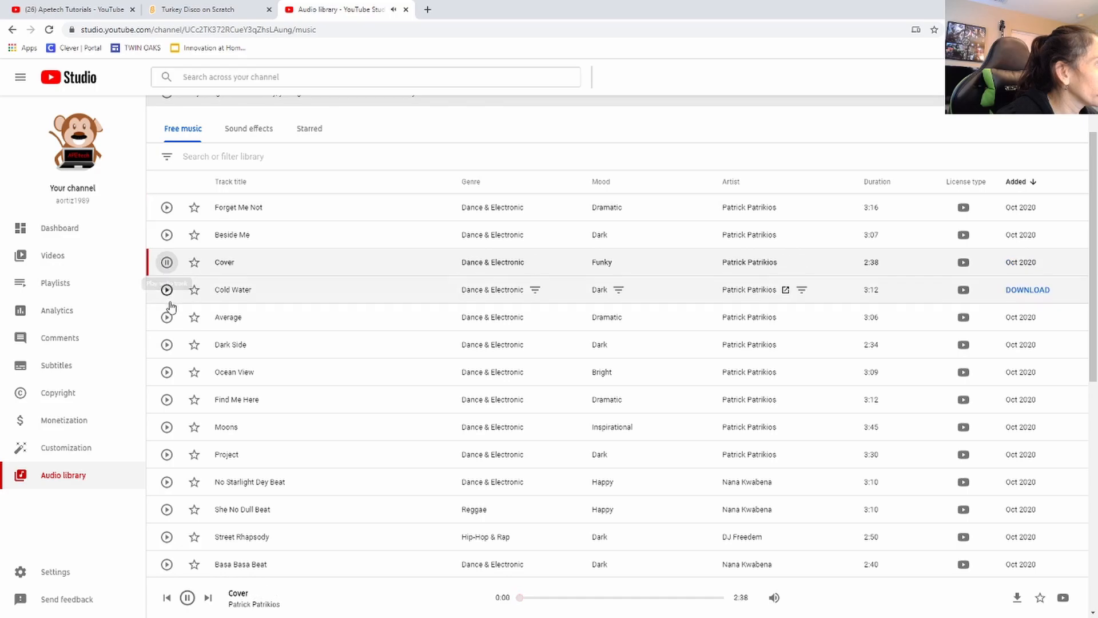
left_click(166, 346)
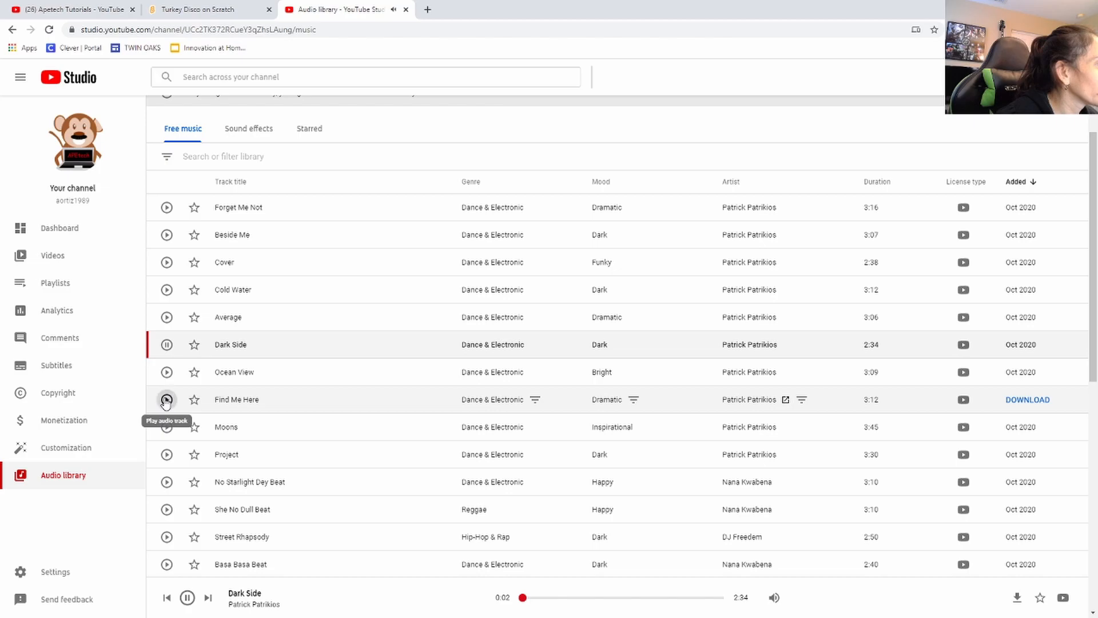
left_click(166, 400)
scroll(186, 485, "down", 2)
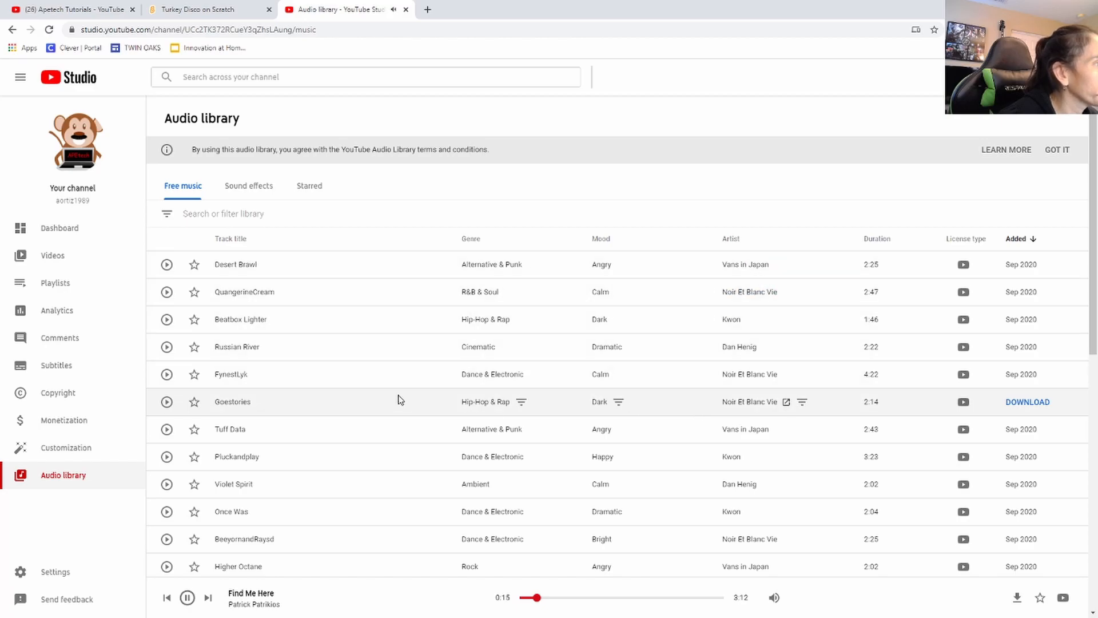
left_click(405, 9)
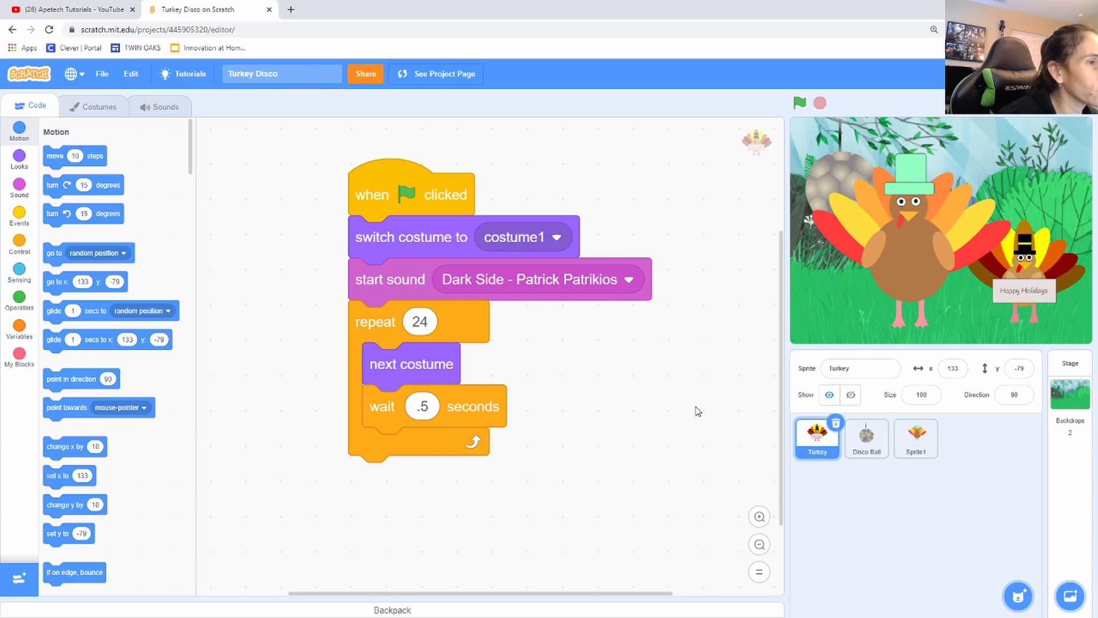
Step: Review the Disco Ball sprite's green-flag script, centring it in the workspace, and compare its Soccer Ball and Soccer Ball2 costumes
left_click(878, 449)
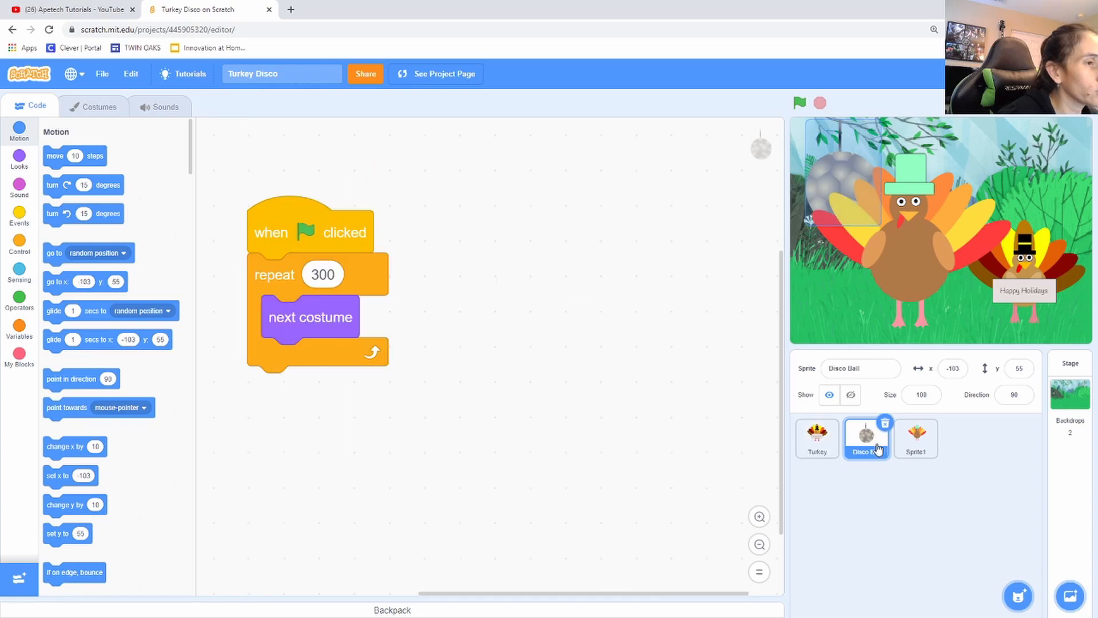
left_click_drag(323, 230, 460, 216)
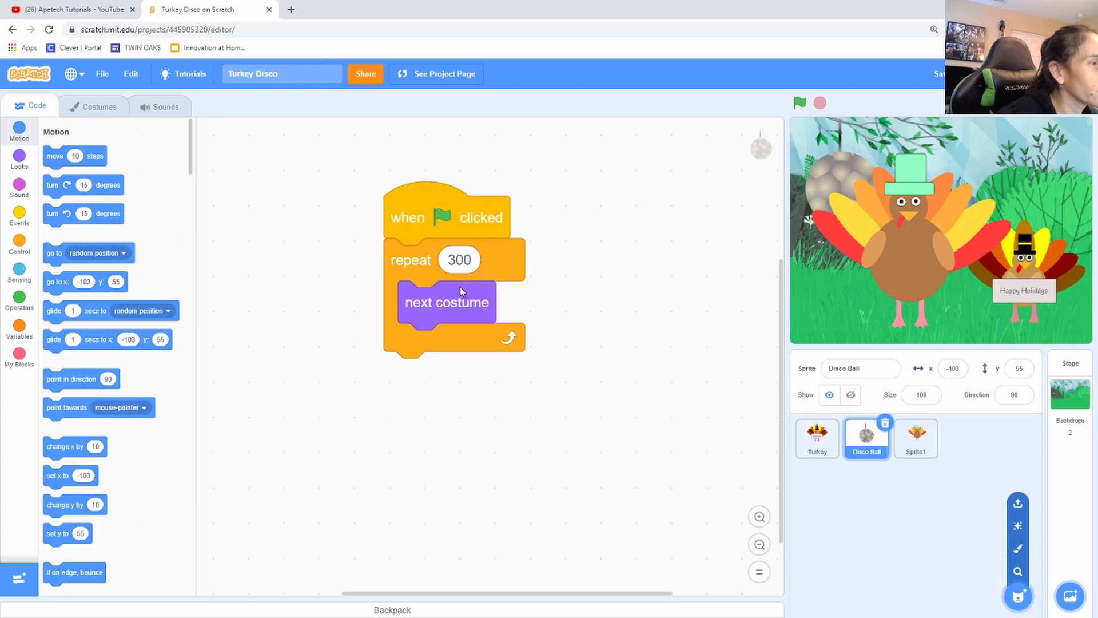
left_click(98, 108)
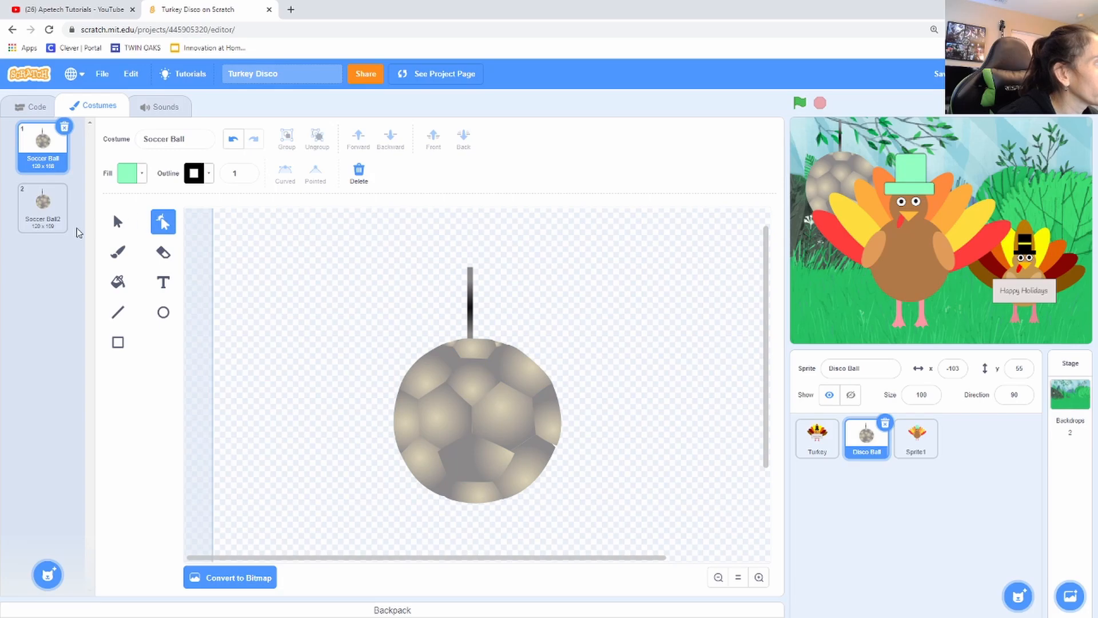
left_click(51, 215)
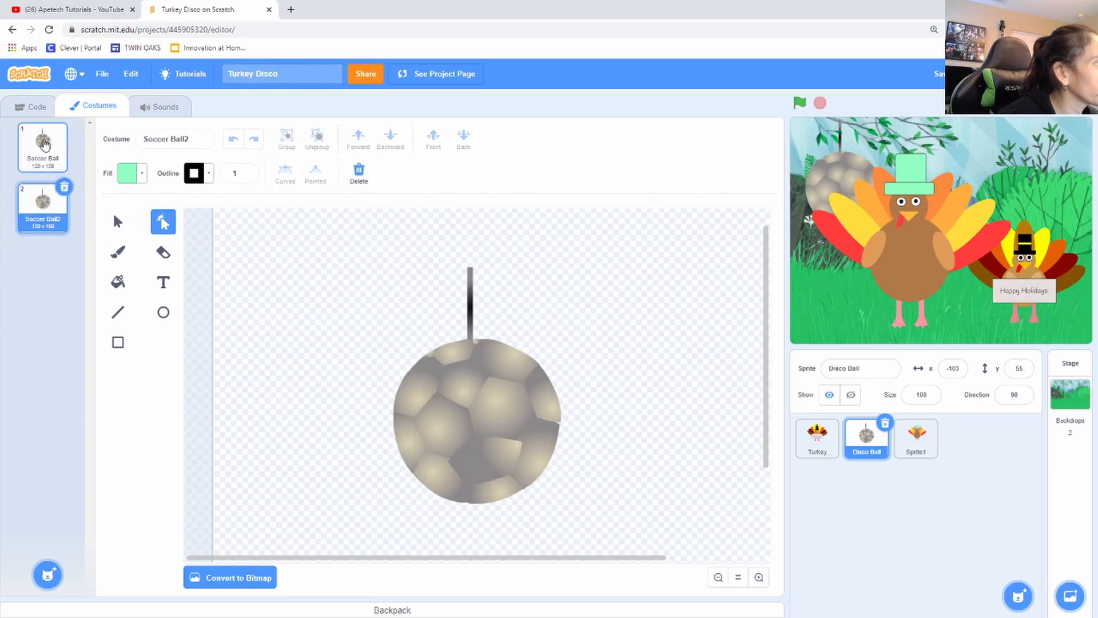
left_click(44, 145)
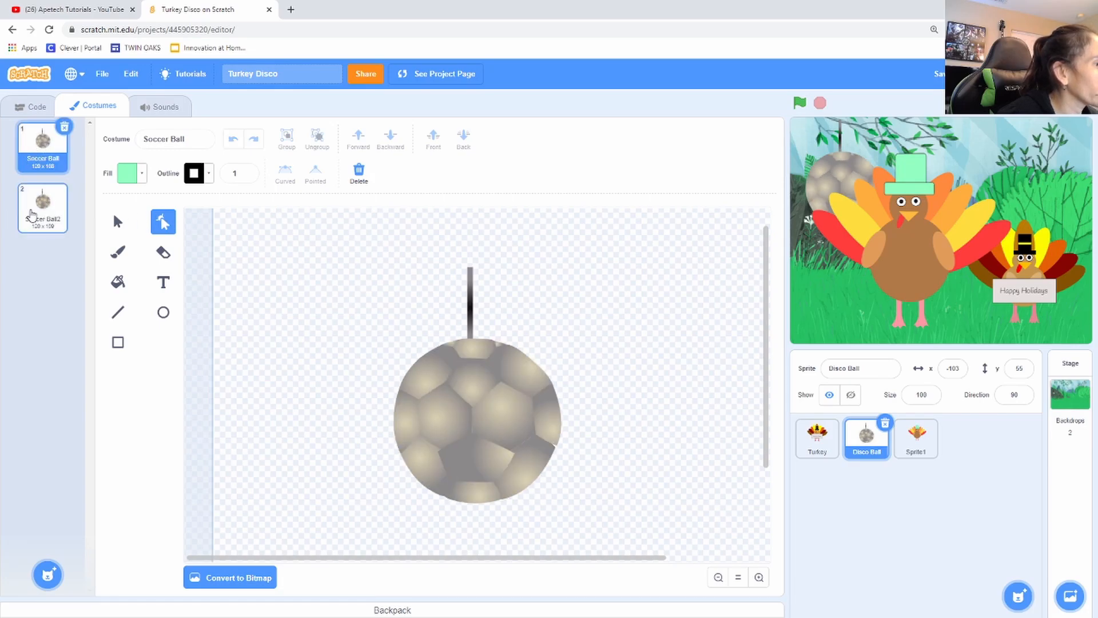
left_click(33, 213)
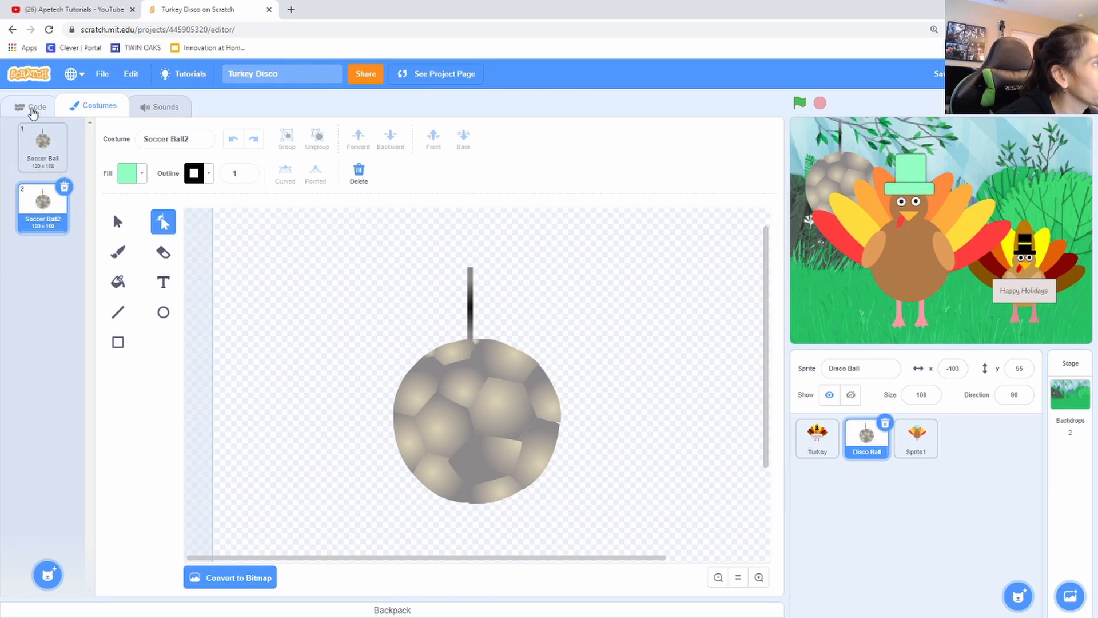
Step: Return to the code view, open the Stage's backdrop script and move it up so the whole script shows
left_click(33, 108)
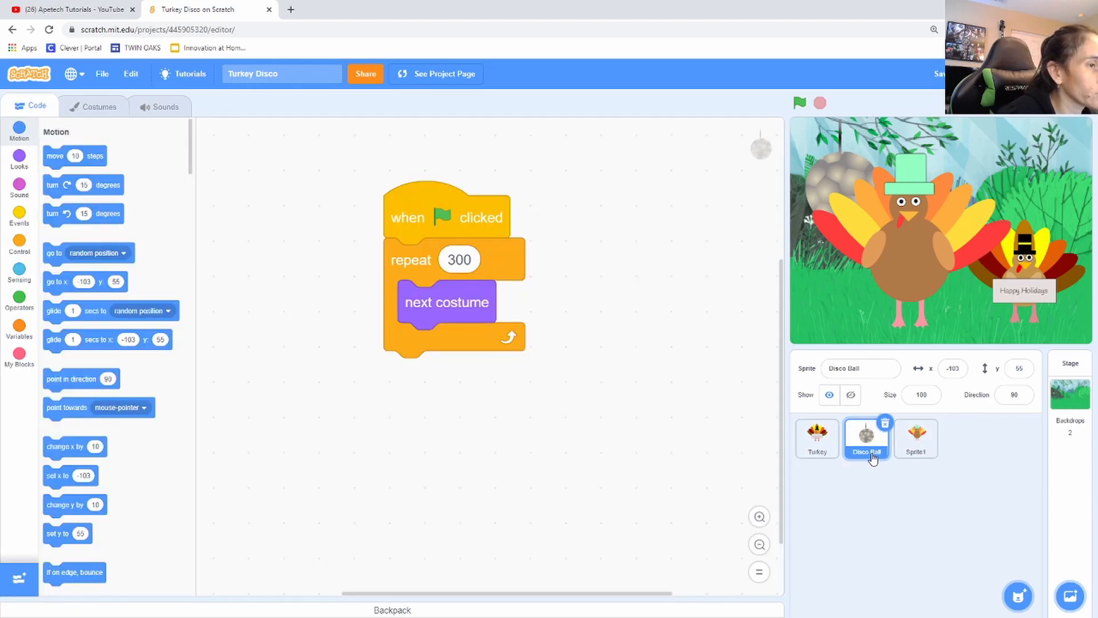
left_click(1058, 395)
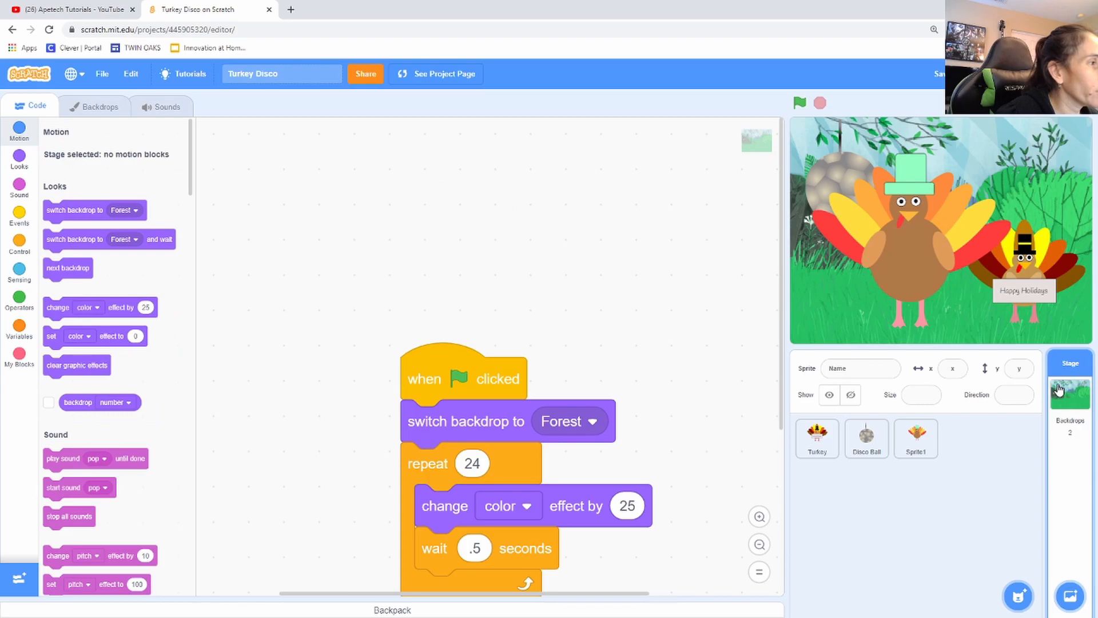
left_click_drag(430, 369, 402, 181)
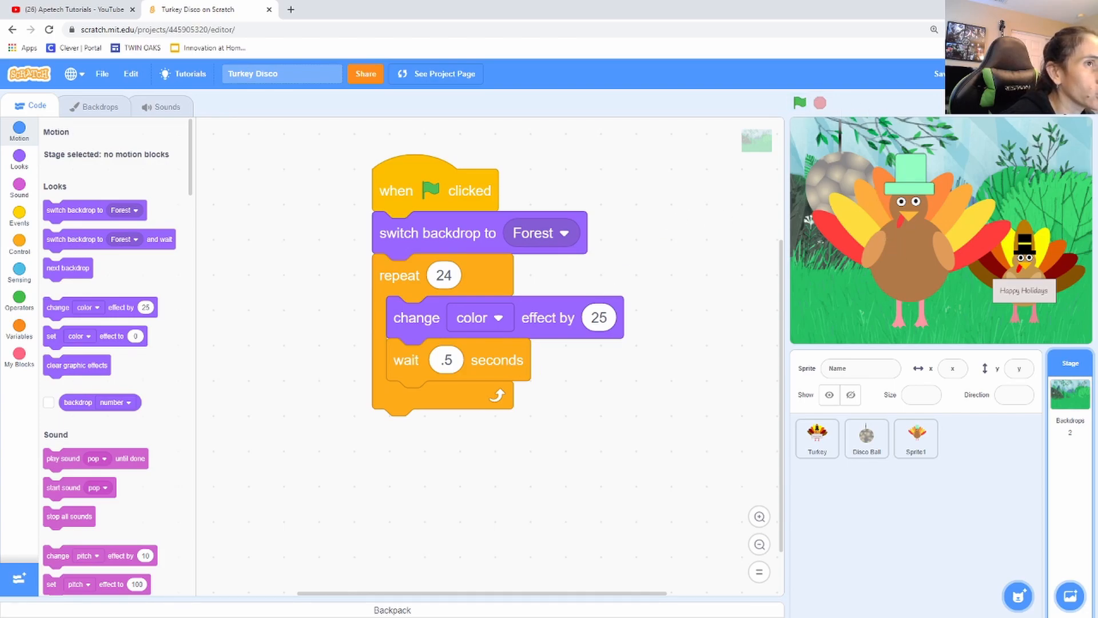
Step: Run the Turkey Disco project in full-screen view to watch the dance and colour changes, and stop it
left_click(1083, 103)
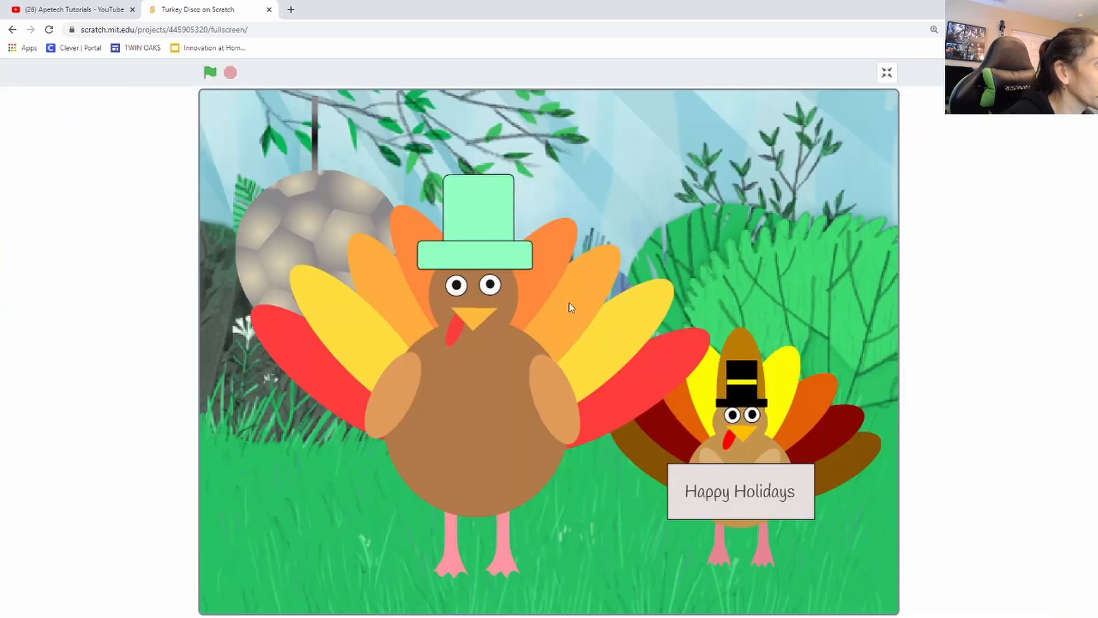
left_click(210, 74)
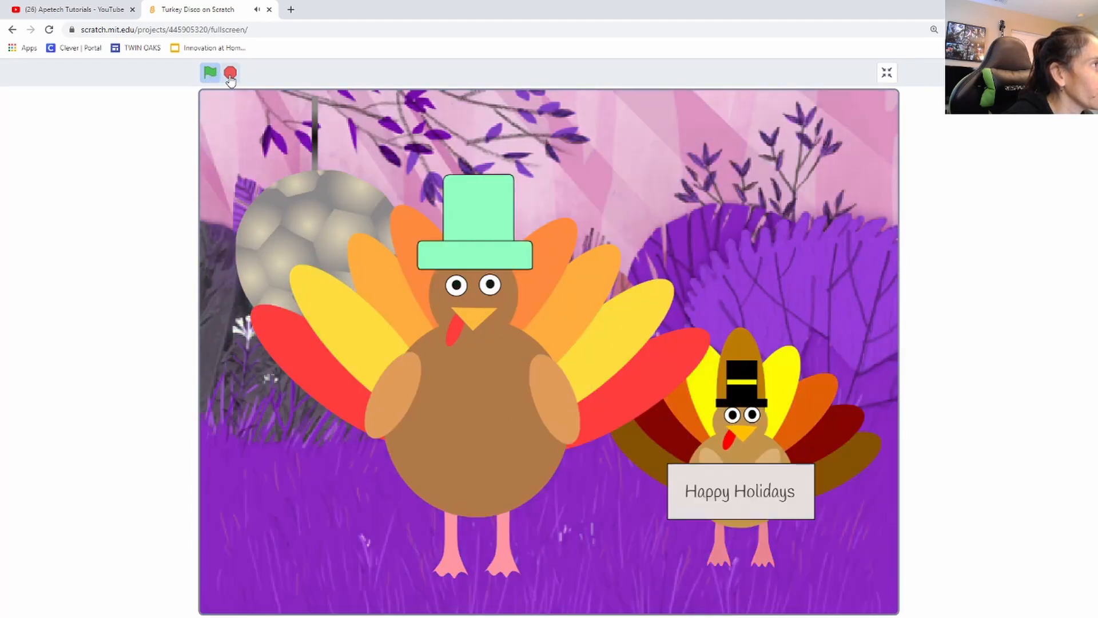
left_click(229, 74)
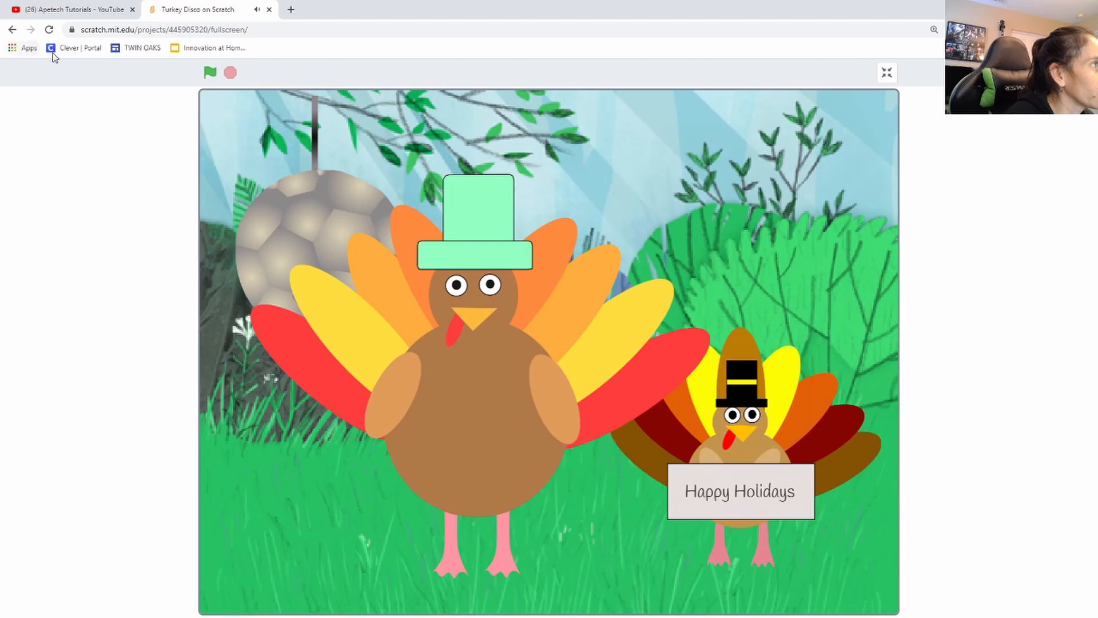